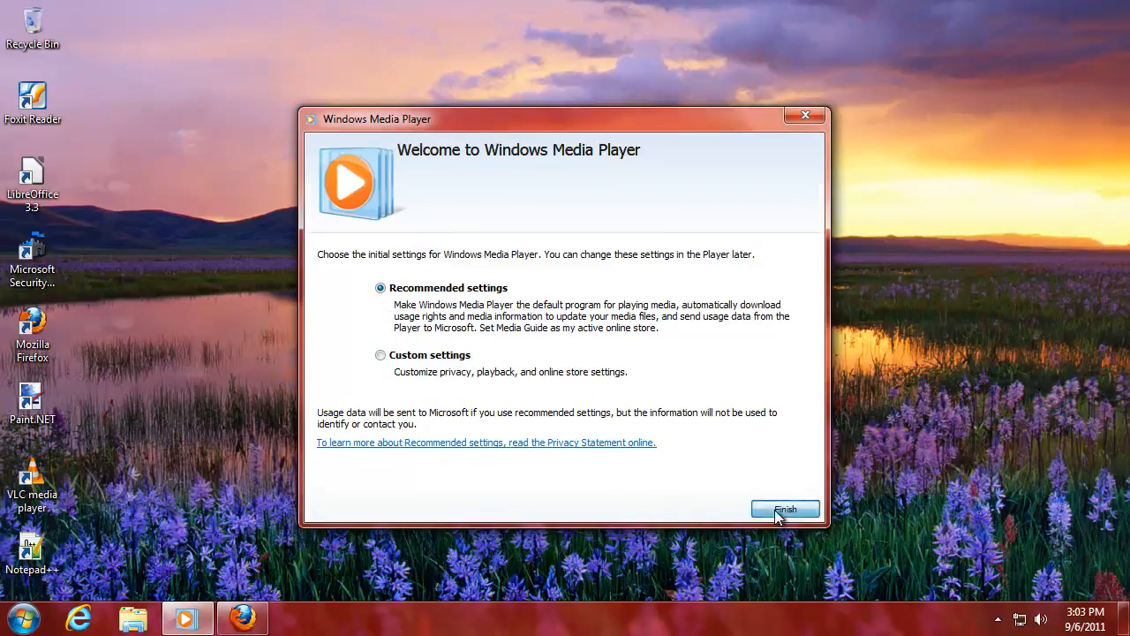
Finish Windows Media Player's first-run setup with Recommended settings and bring Firefox to the front.
{"action": "left_click", "coordinate": [784, 509]}
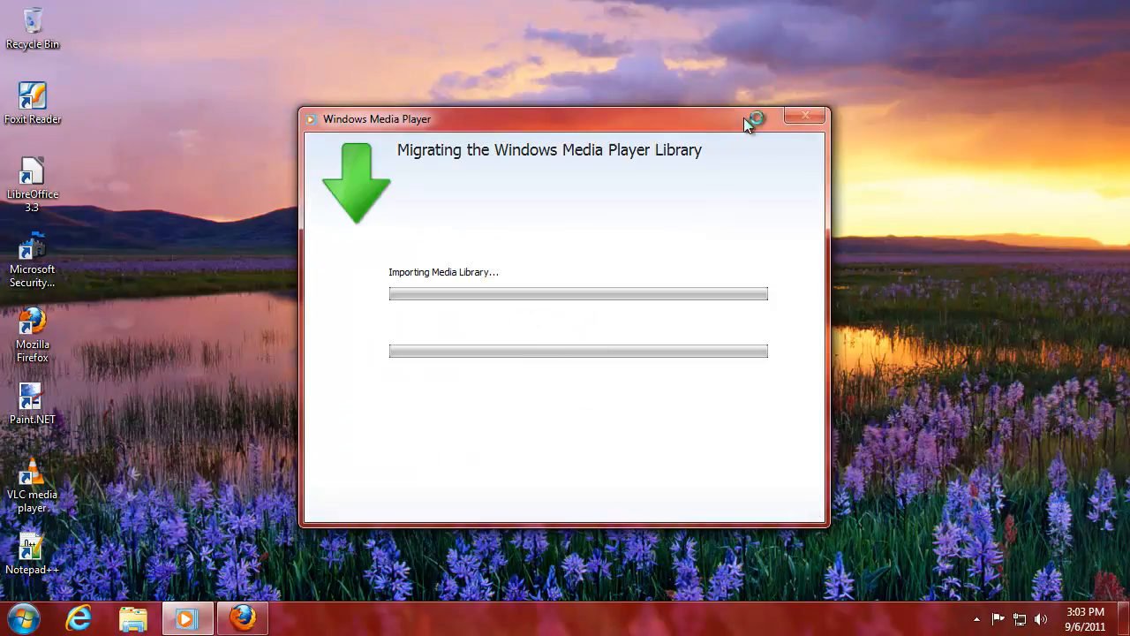
{"action": "left_click", "coordinate": [243, 618]}
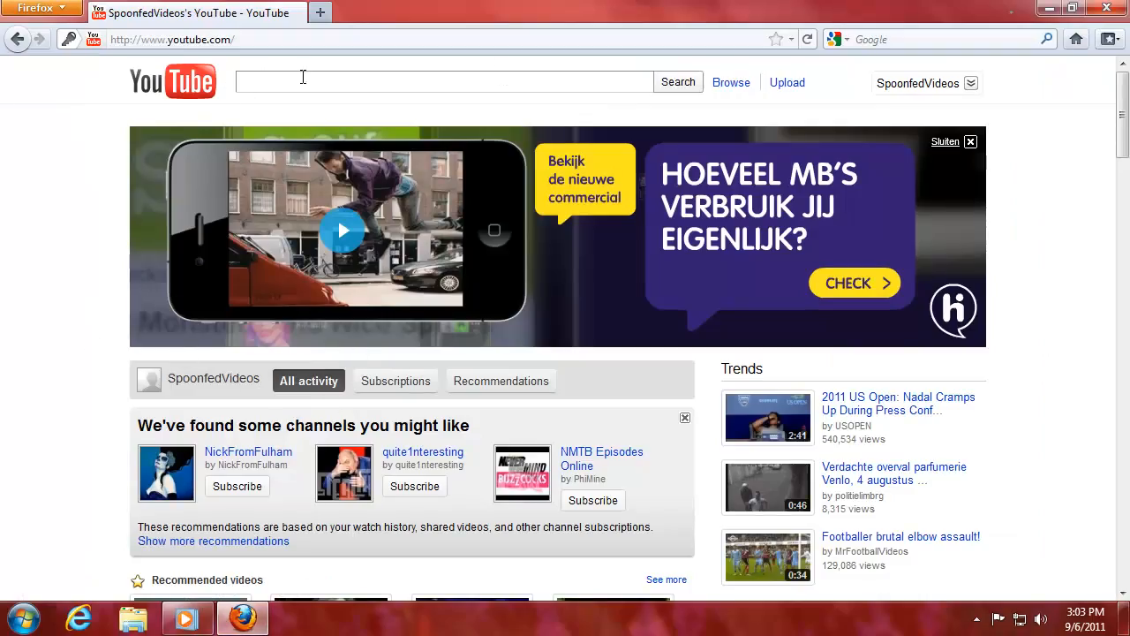
Close the YouTube banner ad and open your own channel from the account menu.
{"action": "left_click", "coordinate": [971, 142]}
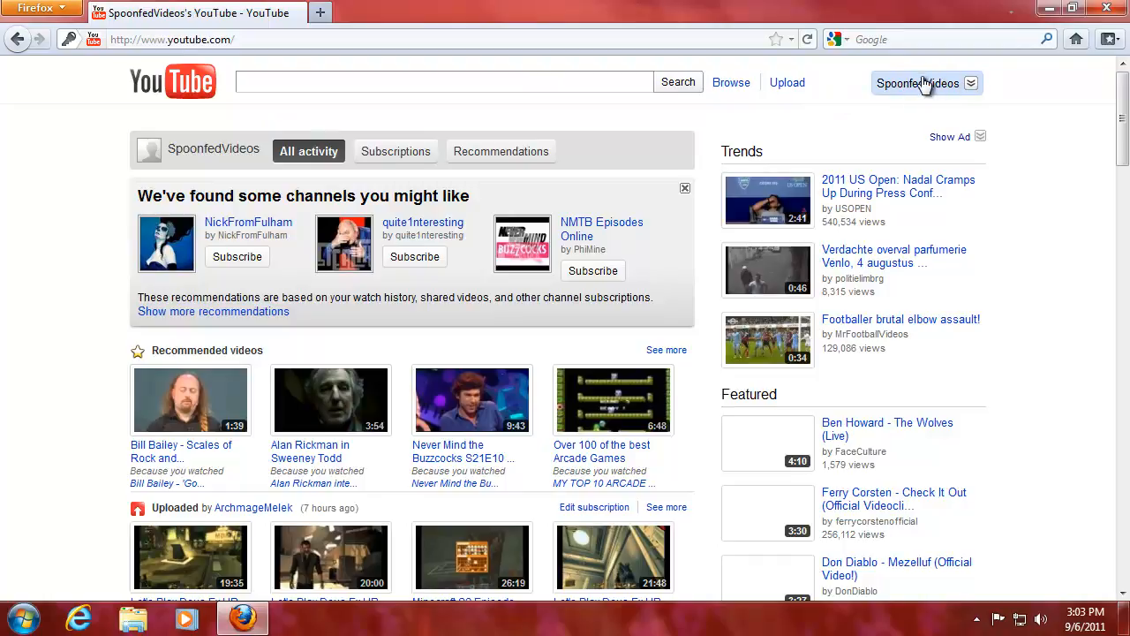
{"action": "left_click", "coordinate": [954, 88]}
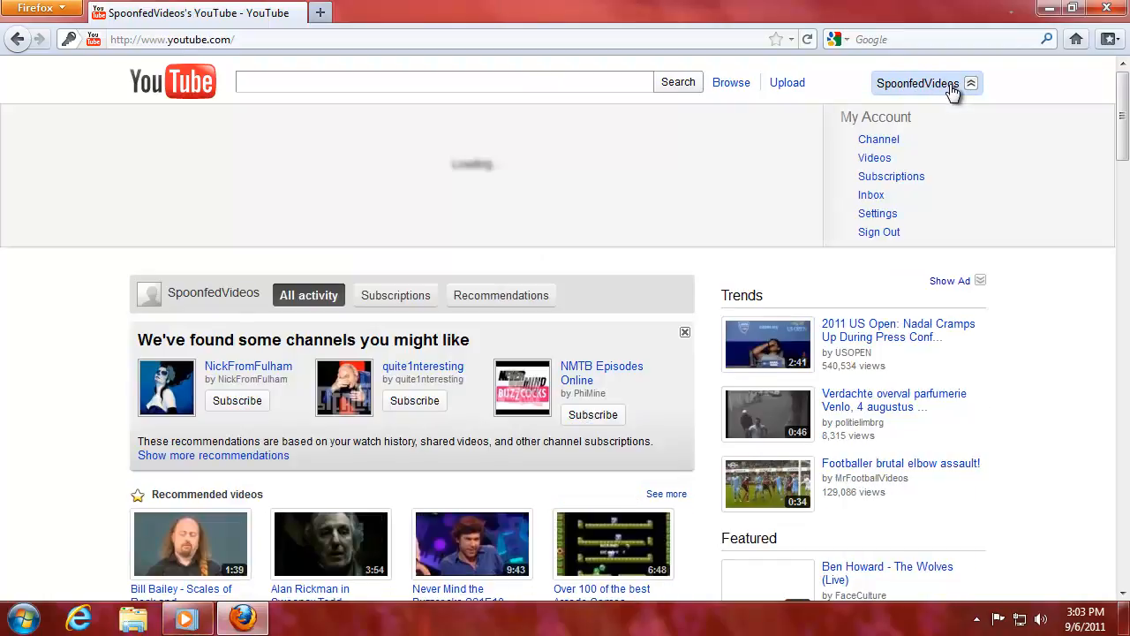
{"action": "left_click", "coordinate": [887, 148]}
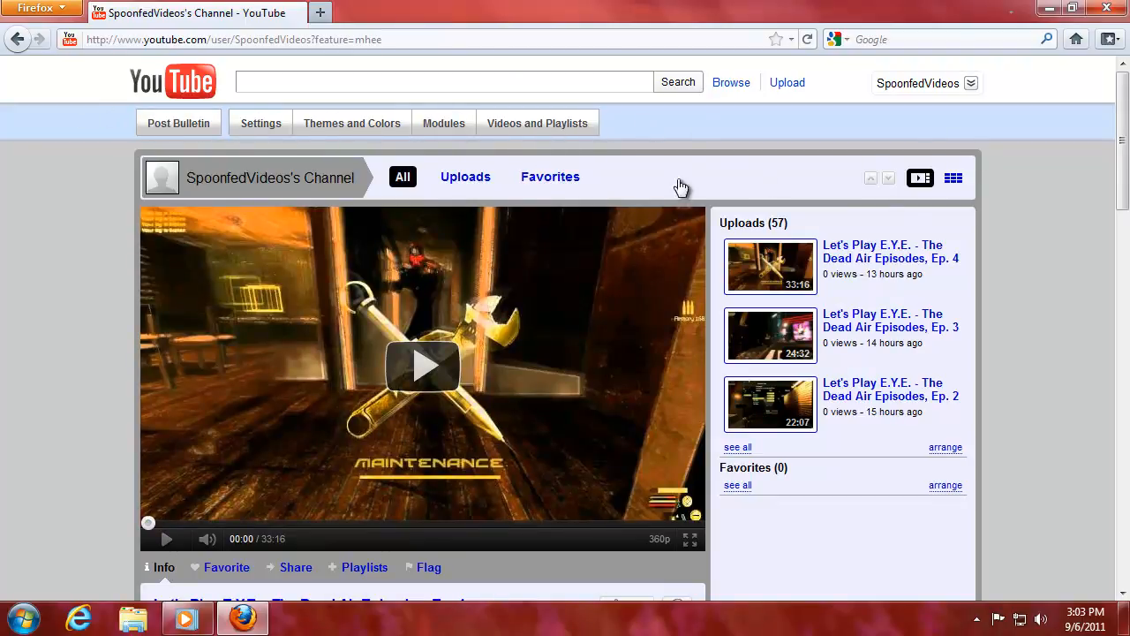
Create a new custom theme in Themes and Colors, renaming it from Grey 2 to Spoonfed.
{"action": "left_click", "coordinate": [350, 127]}
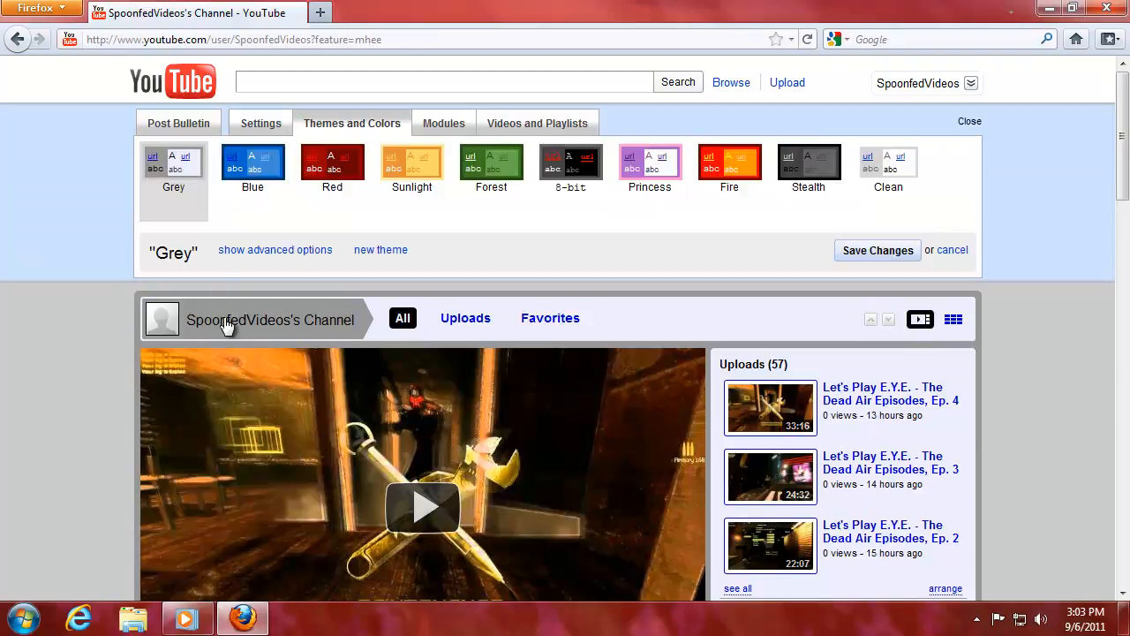
{"action": "left_click", "coordinate": [375, 250]}
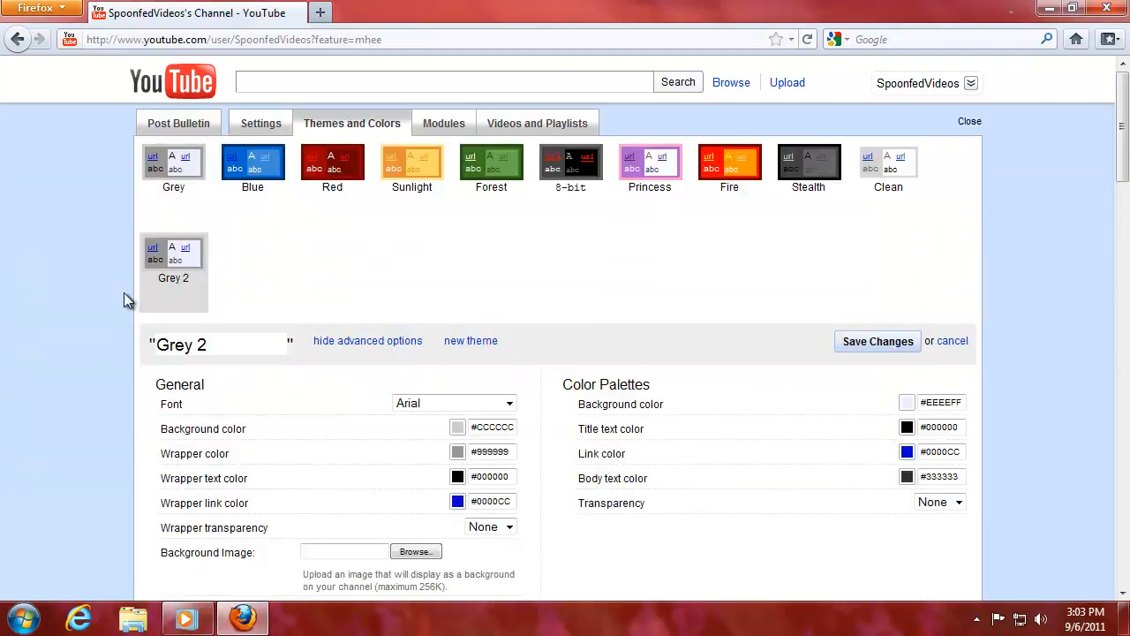
{"action": "left_click_drag", "start_coordinate": [212, 347], "coordinate": [147, 351]}
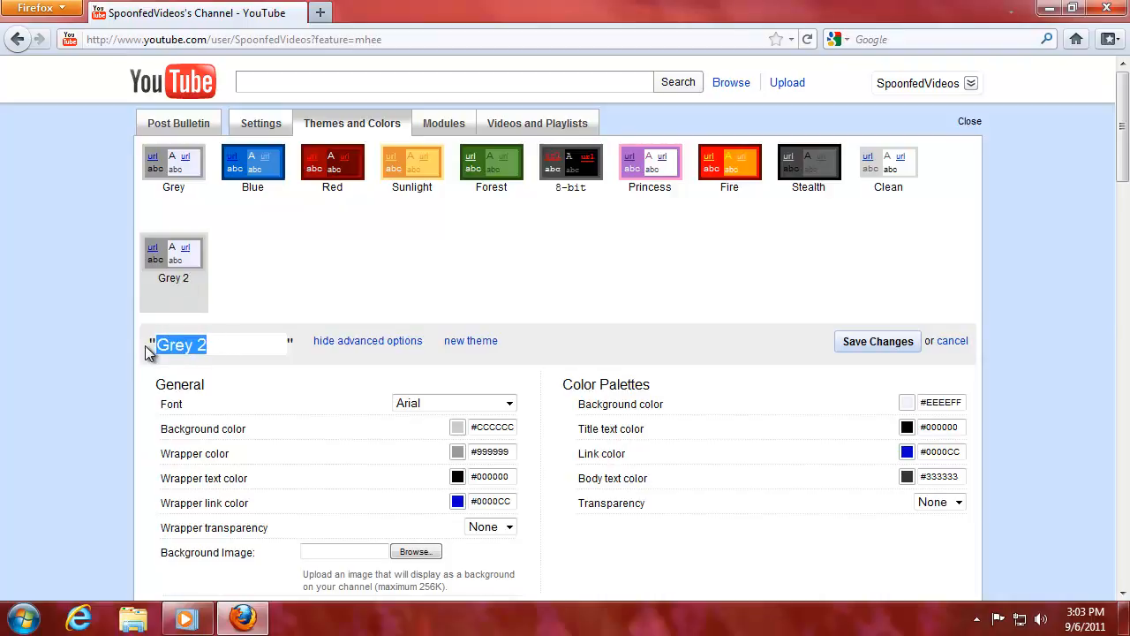
{"action": "type", "text": "Spoonfed"}
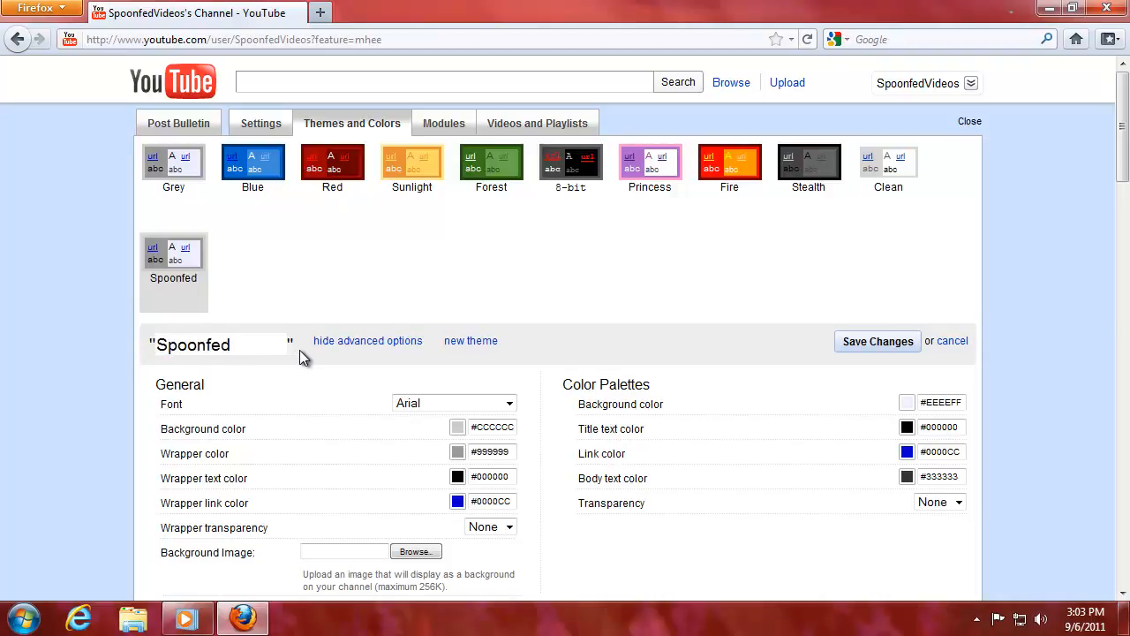
{"action": "scroll", "coordinate": [370, 398], "scroll_direction": "down", "scroll_amount": 6}
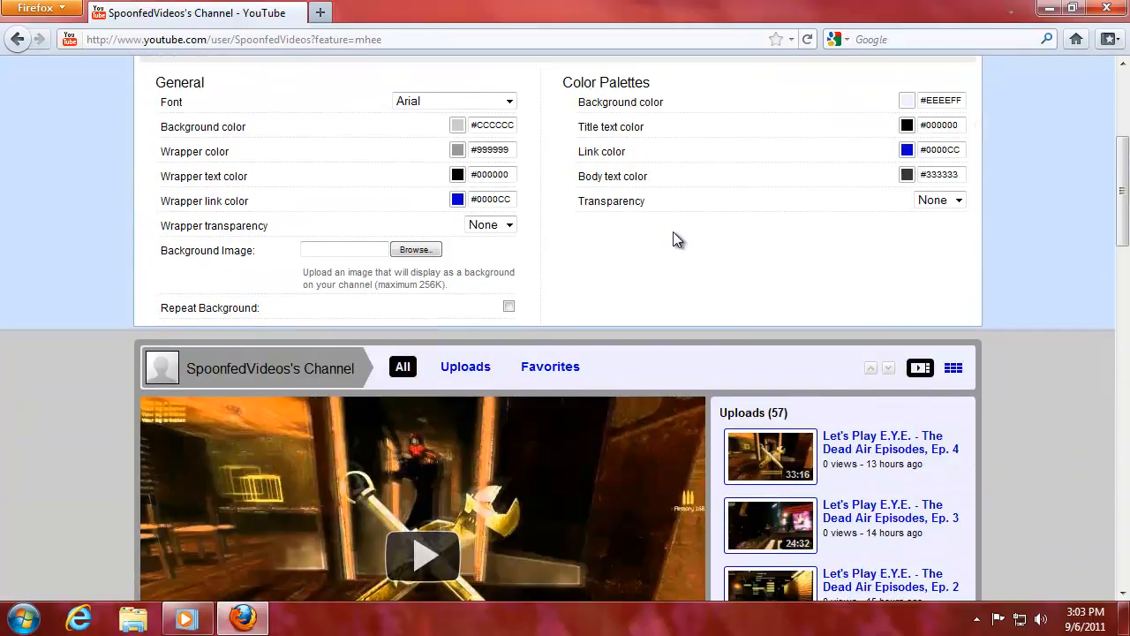
{"action": "left_click_drag", "start_coordinate": [1123, 238], "coordinate": [1128, 294]}
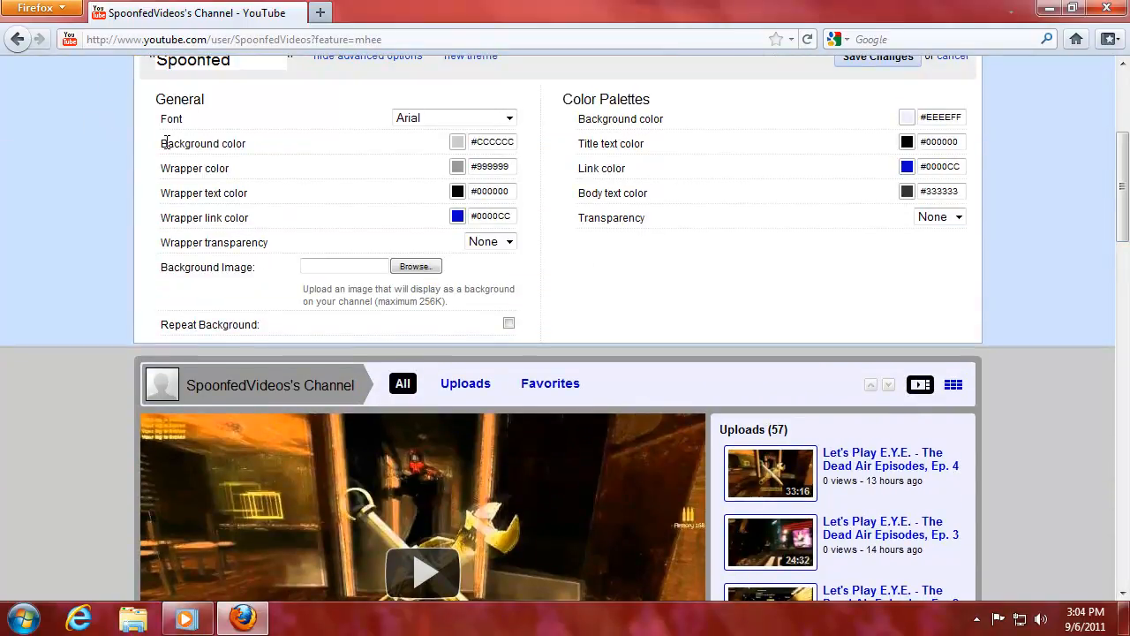
{"action": "left_click_drag", "start_coordinate": [166, 141], "coordinate": [274, 148]}
{"action": "left_click", "coordinate": [274, 148]}
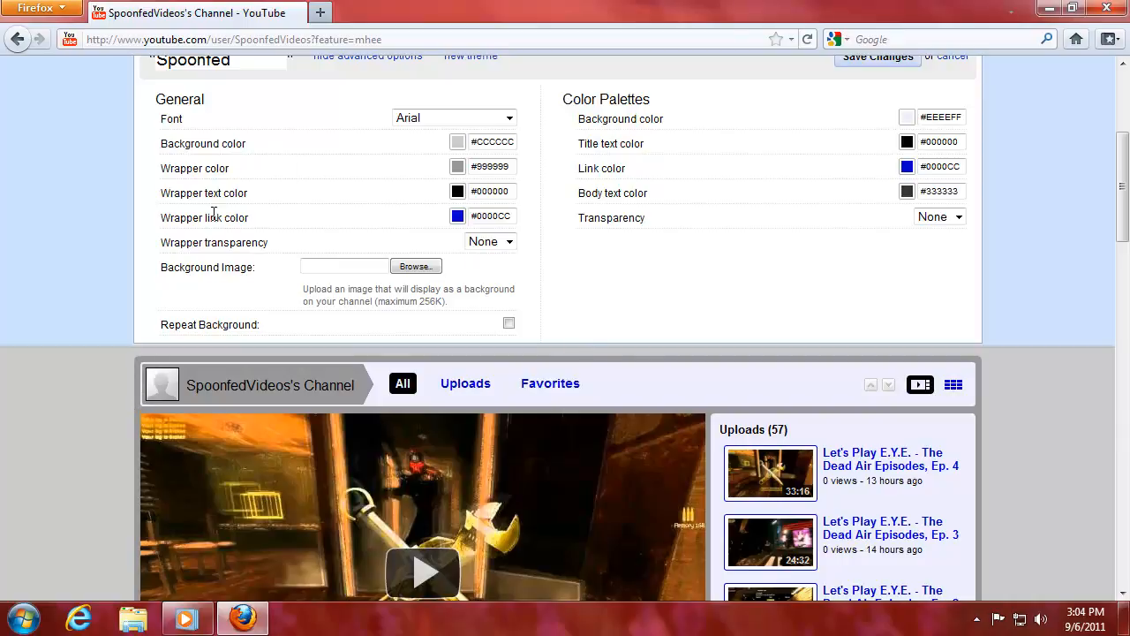
{"action": "left_click", "coordinate": [279, 198]}
{"action": "left_click_drag", "start_coordinate": [188, 385], "coordinate": [358, 381]}
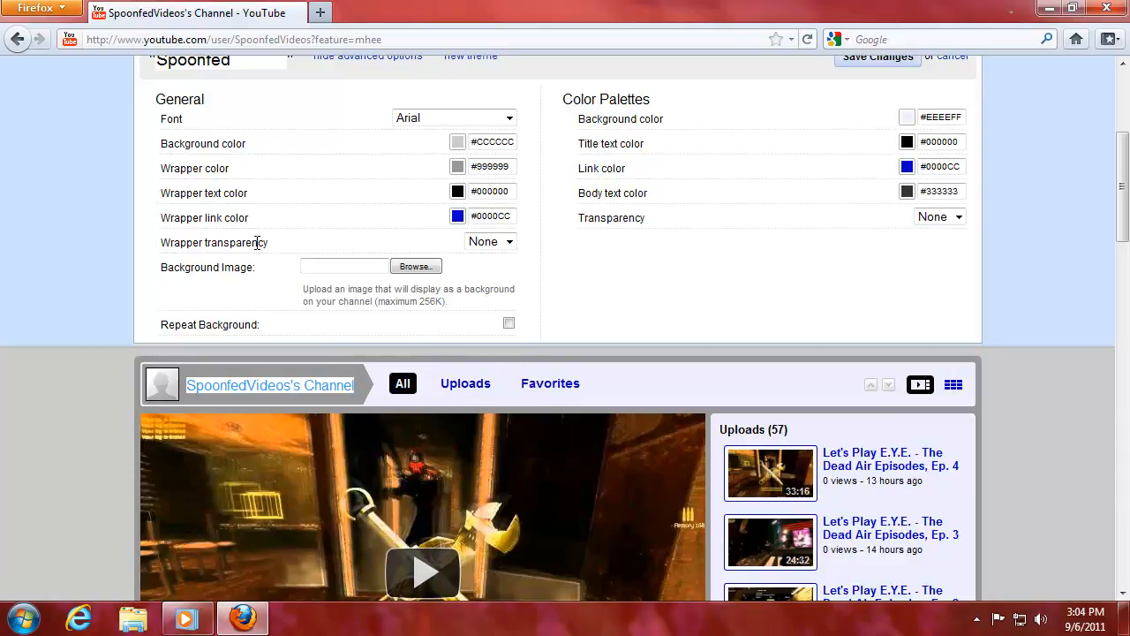
{"action": "left_click_drag", "start_coordinate": [552, 97], "coordinate": [663, 101]}
{"action": "left_click", "coordinate": [661, 108]}
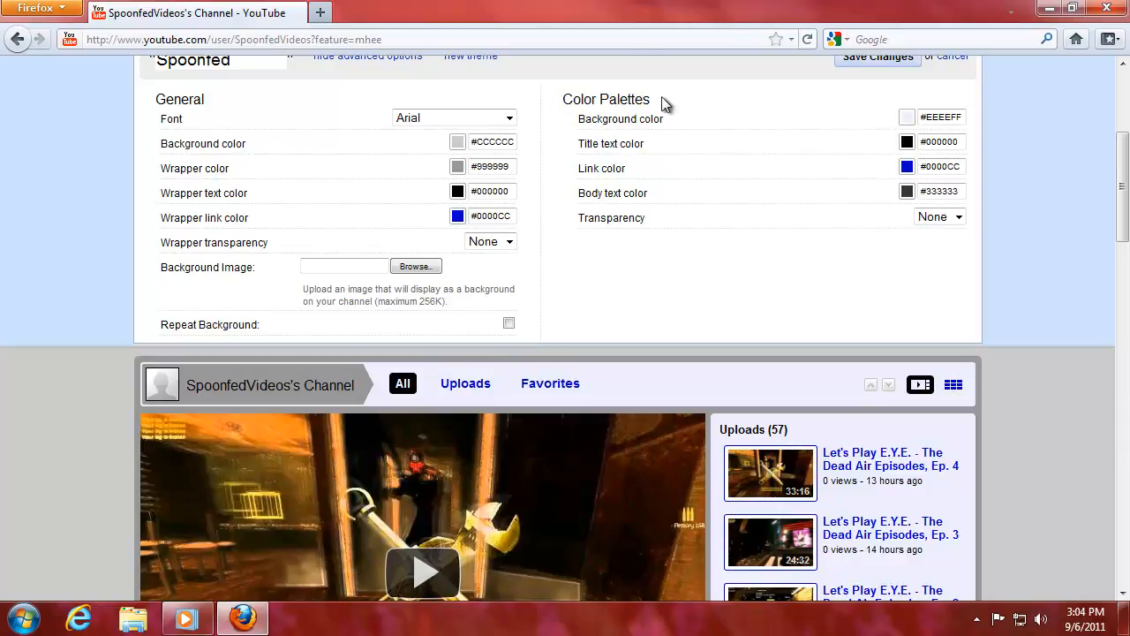
{"action": "scroll", "coordinate": [814, 399], "scroll_direction": "down", "scroll_amount": 8}
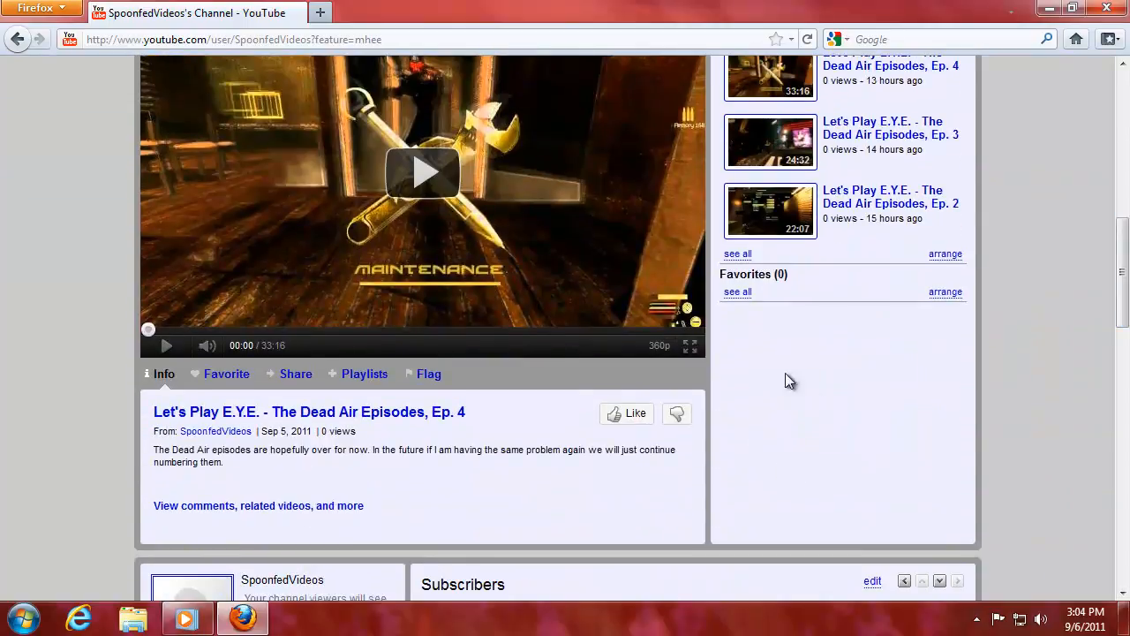
{"action": "scroll", "coordinate": [856, 400], "scroll_direction": "up", "scroll_amount": 8}
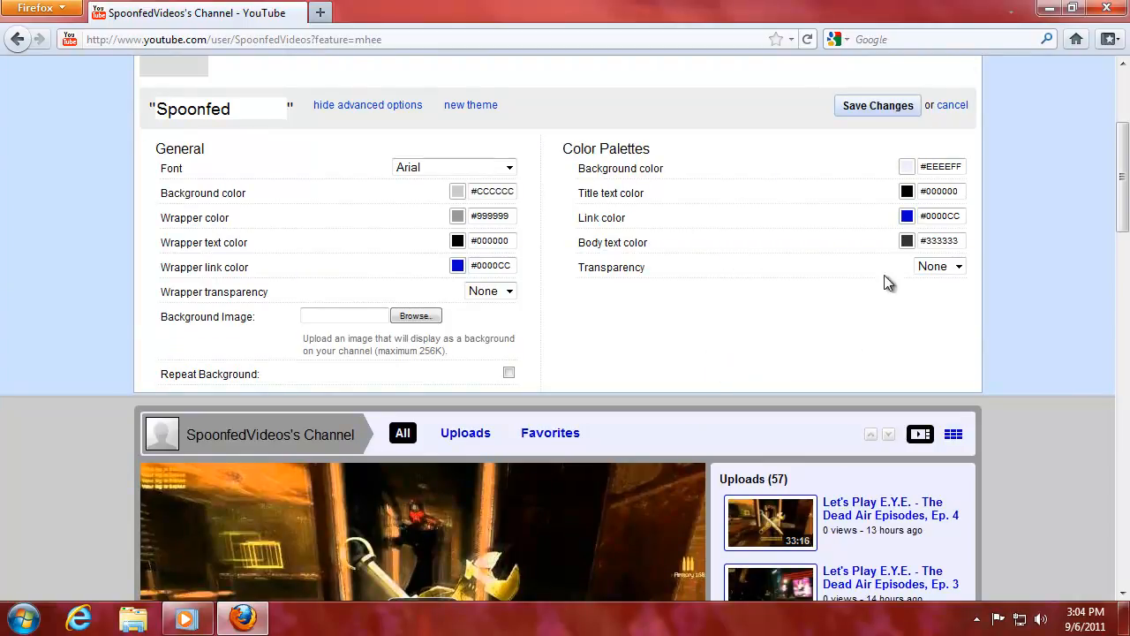
{"action": "left_click_drag", "start_coordinate": [1123, 175], "coordinate": [1127, 331]}
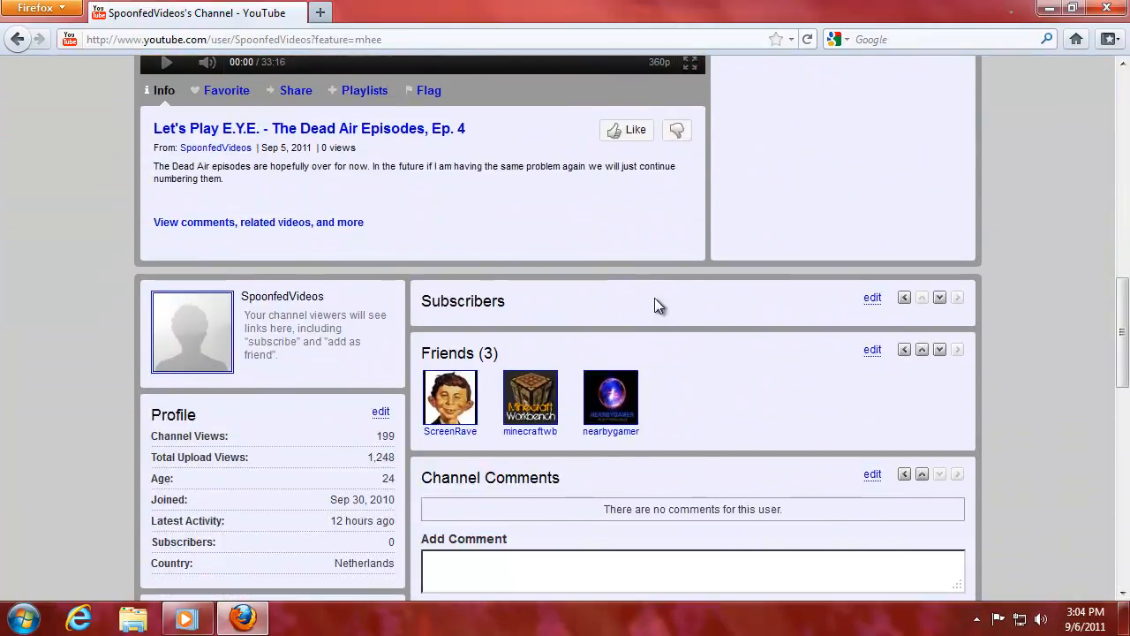
{"action": "left_click_drag", "start_coordinate": [256, 298], "coordinate": [351, 293]}
{"action": "left_click", "coordinate": [354, 293]}
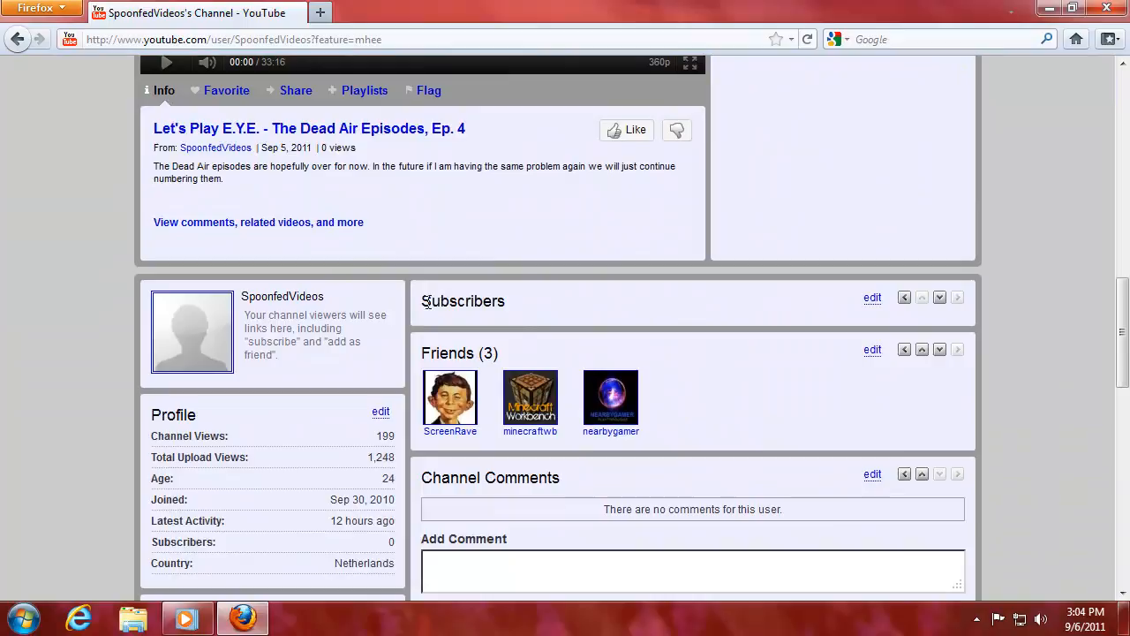
{"action": "left_click", "coordinate": [542, 302]}
{"action": "left_click", "coordinate": [517, 351]}
{"action": "scroll", "coordinate": [1122, 305], "scroll_direction": "up", "scroll_amount": 15}
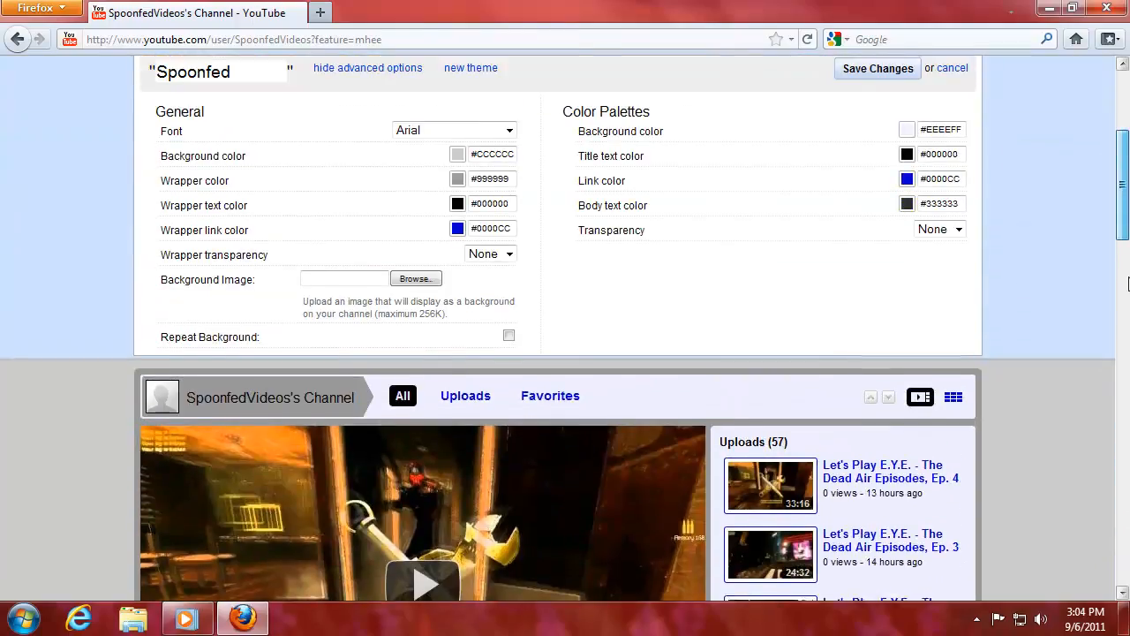
{"action": "scroll", "coordinate": [1128, 283], "scroll_direction": "down", "scroll_amount": 4}
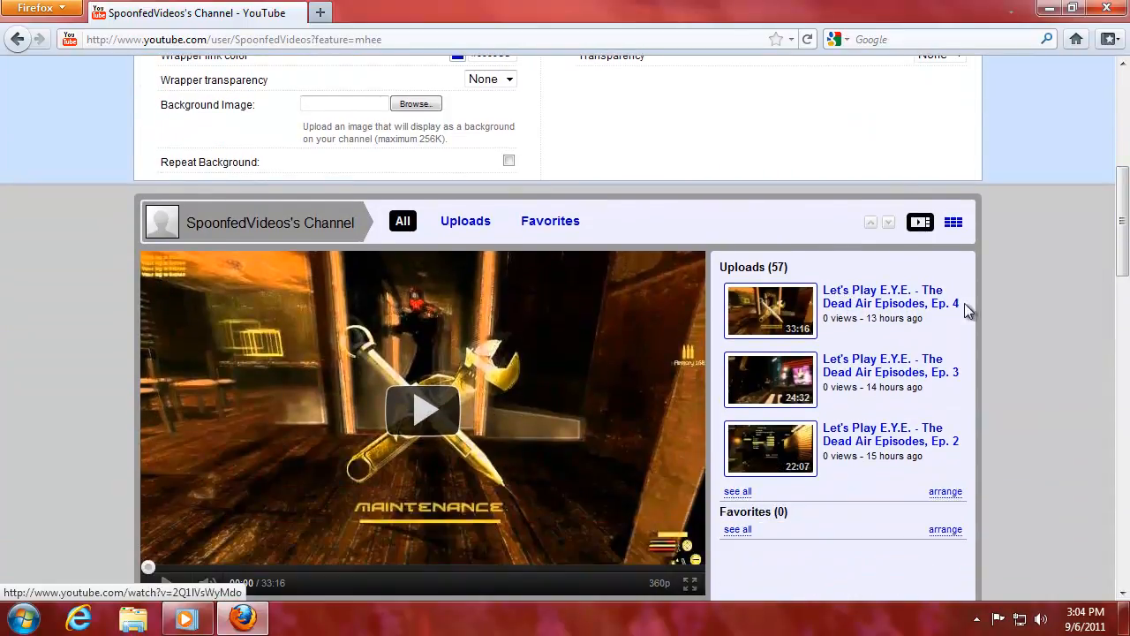
{"action": "left_click_drag", "start_coordinate": [1123, 231], "coordinate": [1123, 190]}
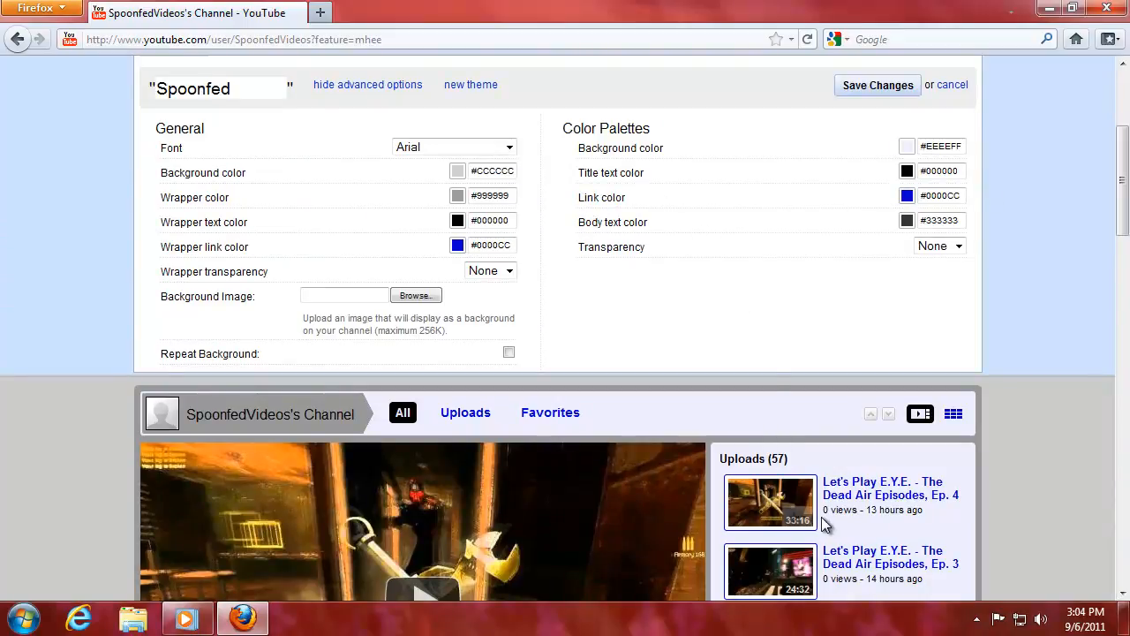
{"action": "left_click_drag", "start_coordinate": [823, 510], "coordinate": [872, 513]}
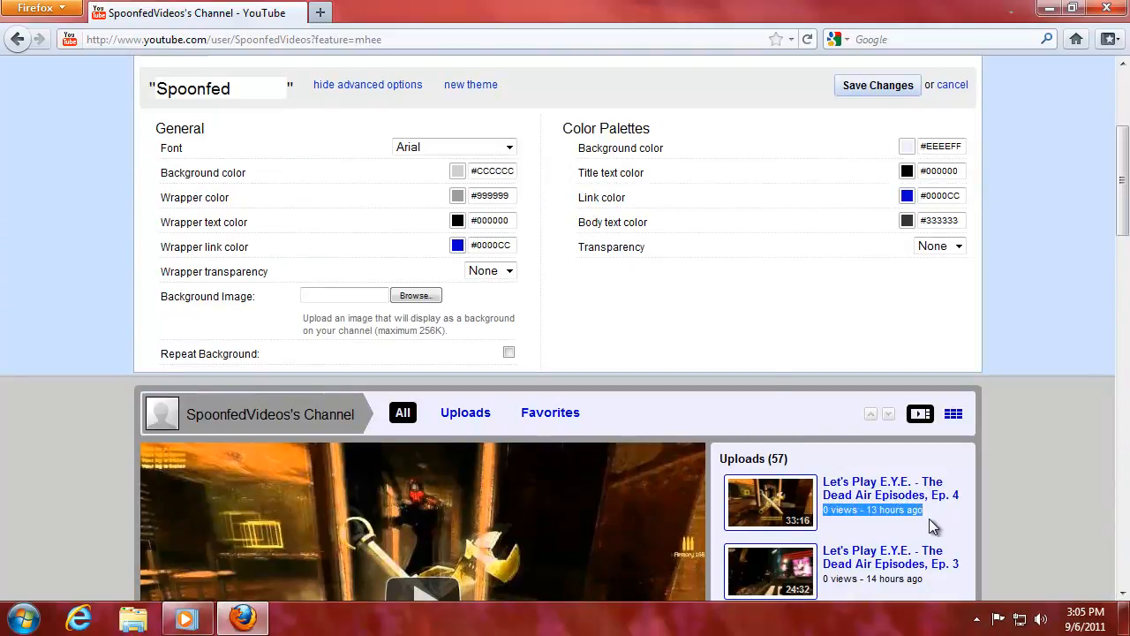
{"action": "left_click", "coordinate": [765, 311]}
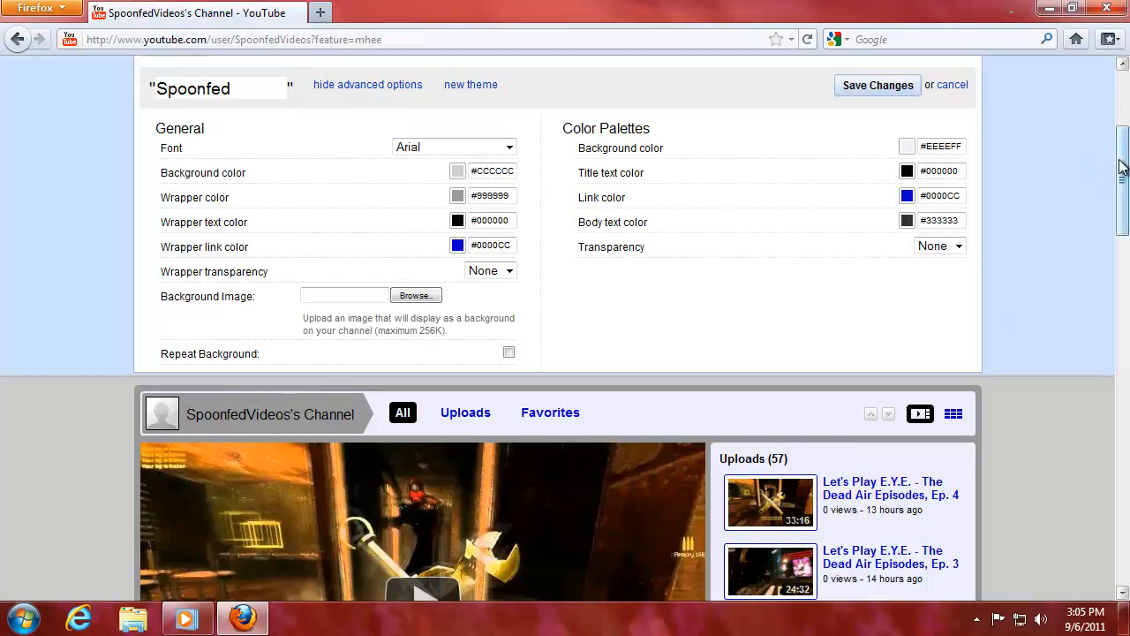
{"action": "mouse_move", "coordinate": [1124, 169]}
{"action": "left_mouse_down"}
{"action": "mouse_move", "coordinate": [1124, 141]}
{"action": "mouse_move", "coordinate": [1123, 180]}
{"action": "left_mouse_up"}
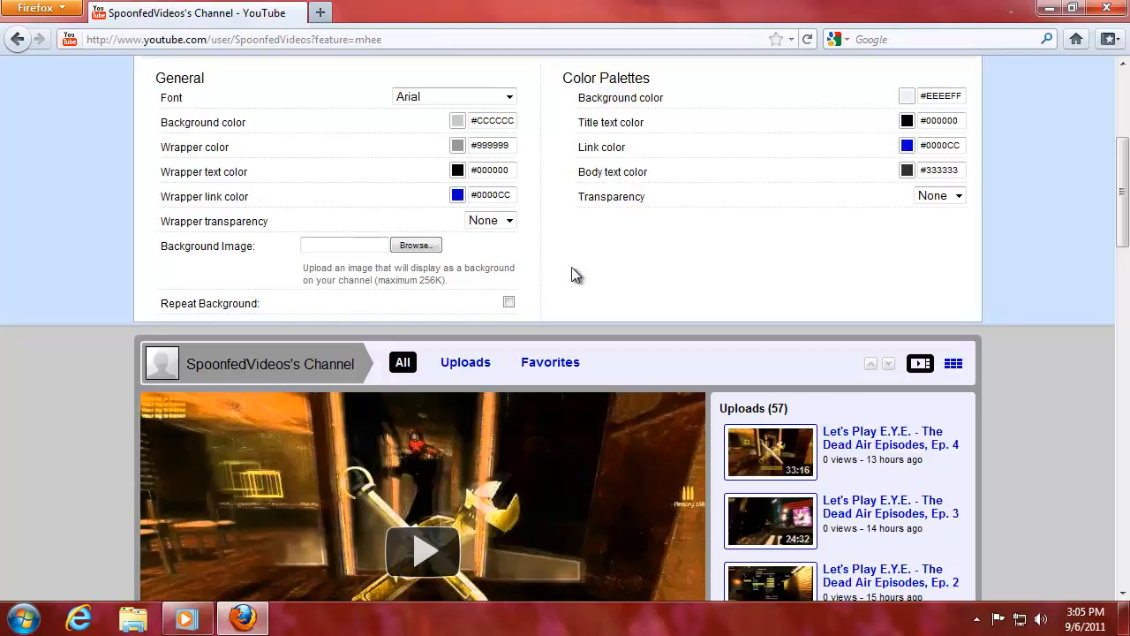
Preview the theme in Georgia, Verdana, Times New Roman, Courier New and Arial fonts.
{"action": "left_click", "coordinate": [509, 97]}
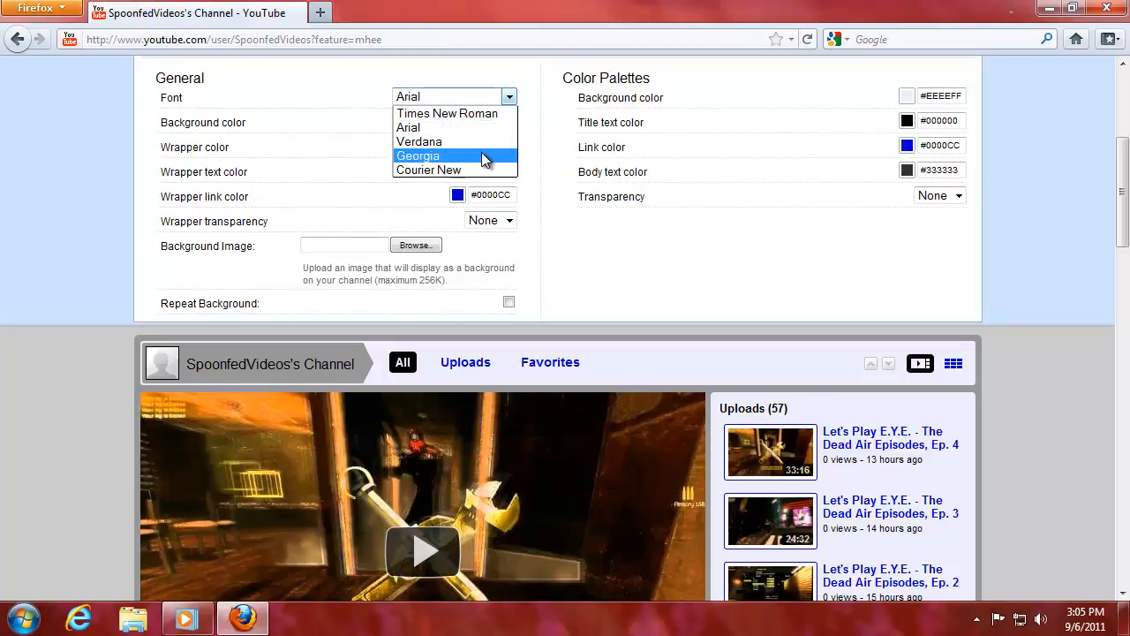
{"action": "left_click", "coordinate": [481, 155]}
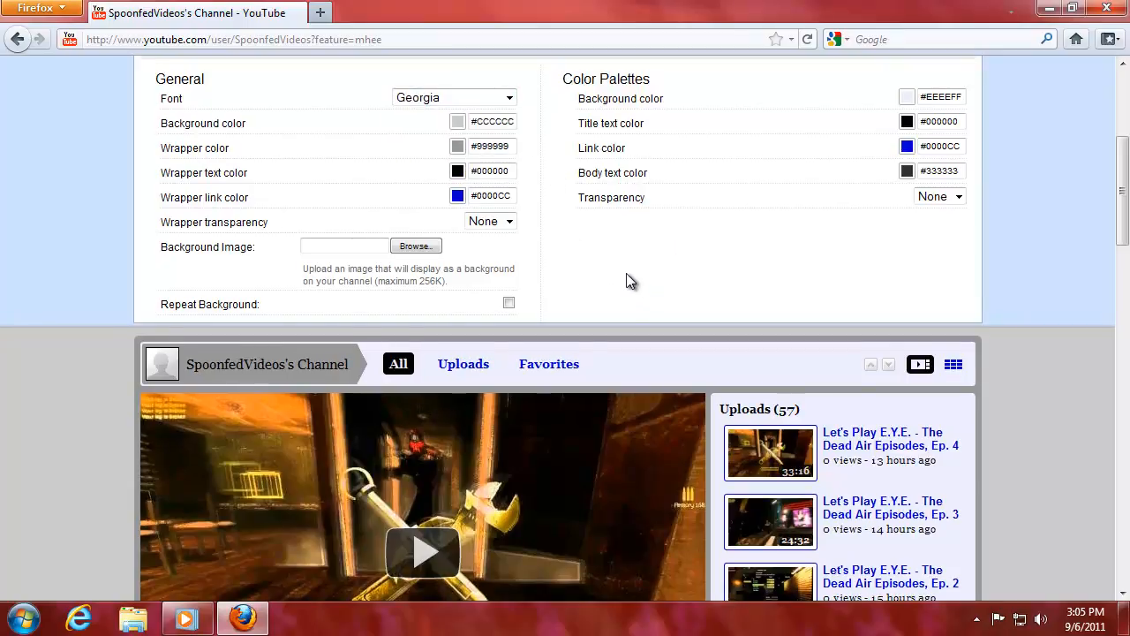
{"action": "left_click", "coordinate": [480, 98]}
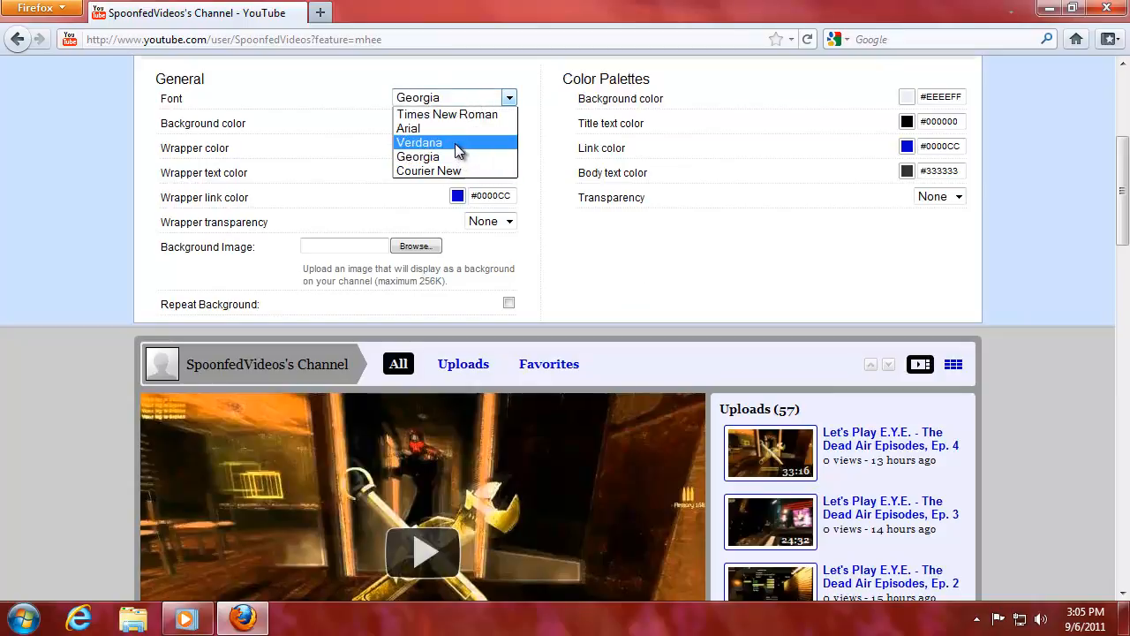
{"action": "left_click", "coordinate": [457, 143]}
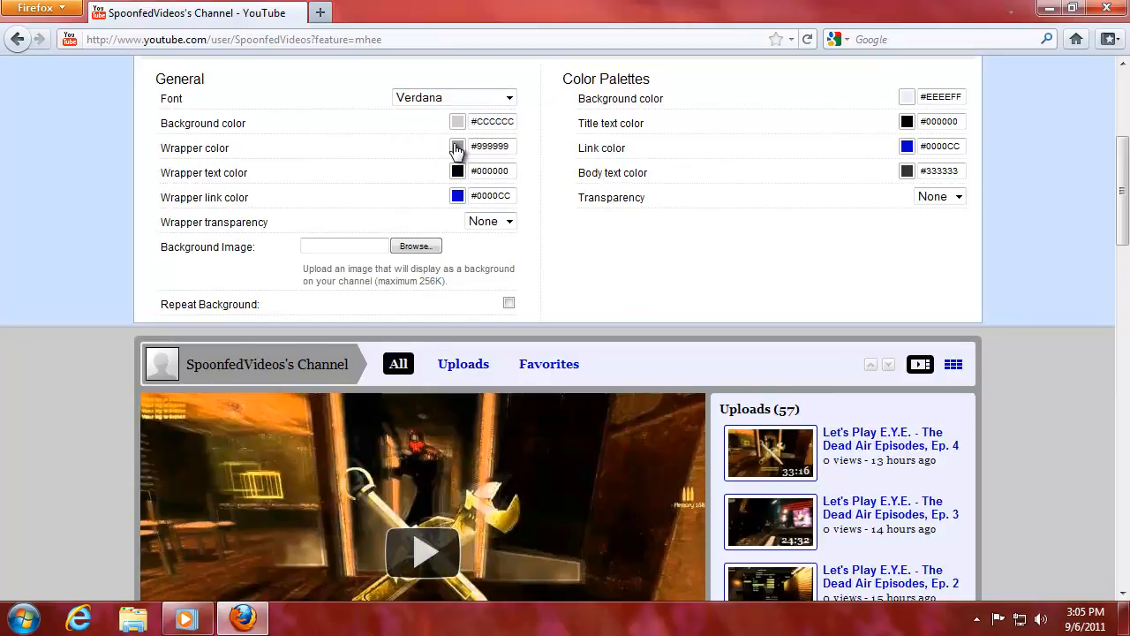
{"action": "left_click", "coordinate": [496, 98]}
{"action": "left_click", "coordinate": [485, 115]}
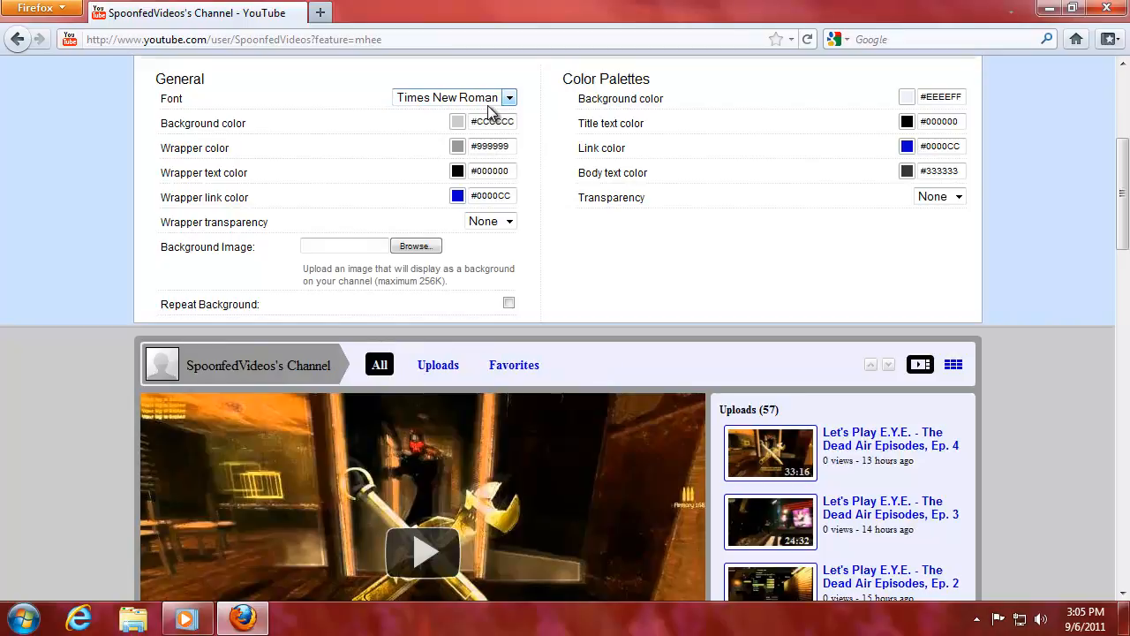
{"action": "left_click", "coordinate": [489, 105]}
{"action": "left_click", "coordinate": [469, 170]}
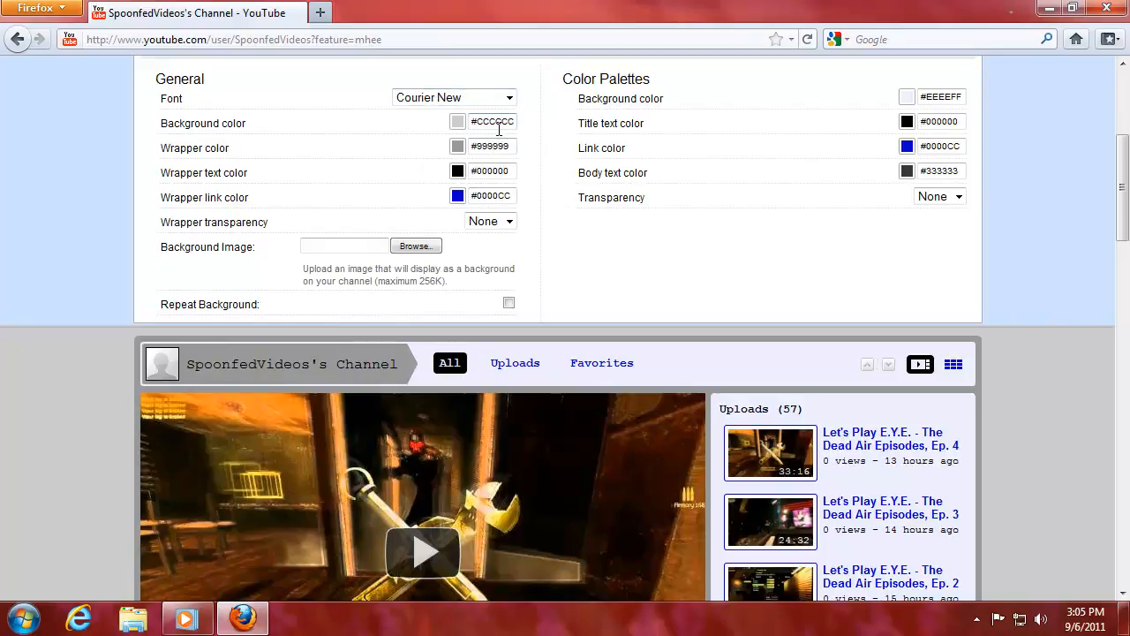
{"action": "left_click", "coordinate": [500, 98]}
{"action": "left_click", "coordinate": [495, 156]}
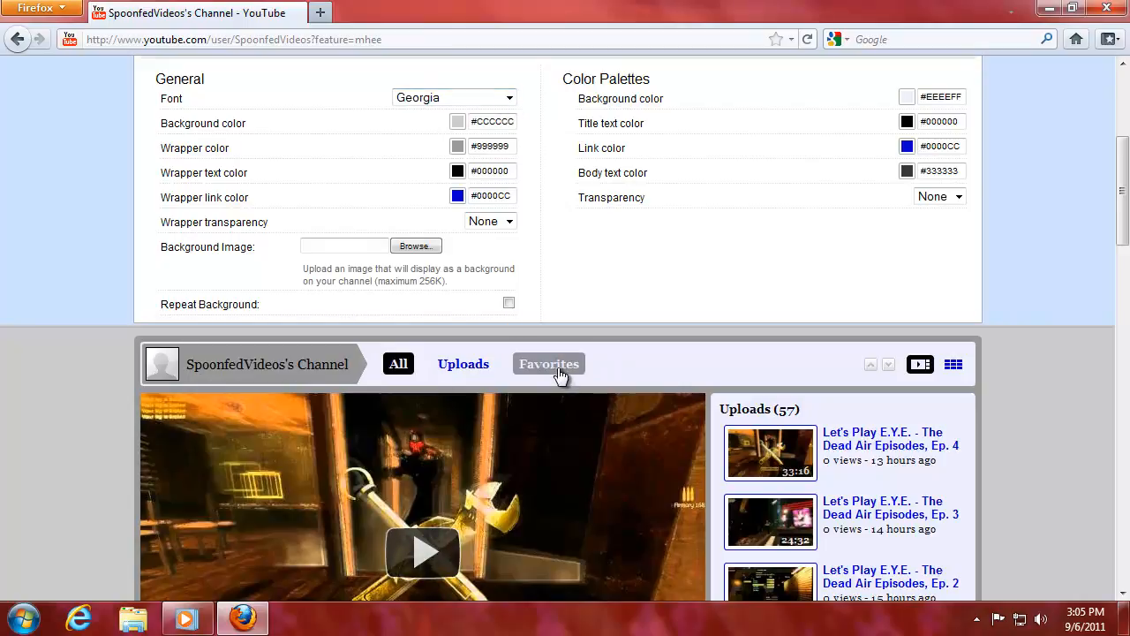
{"action": "left_click", "coordinate": [505, 96]}
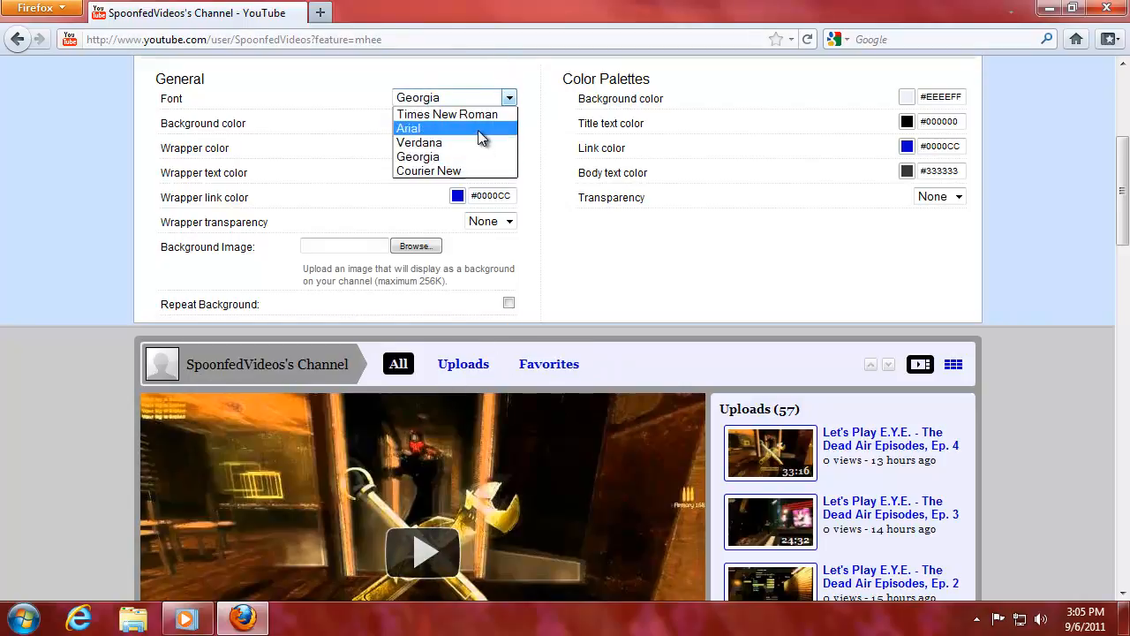
{"action": "left_click", "coordinate": [480, 128]}
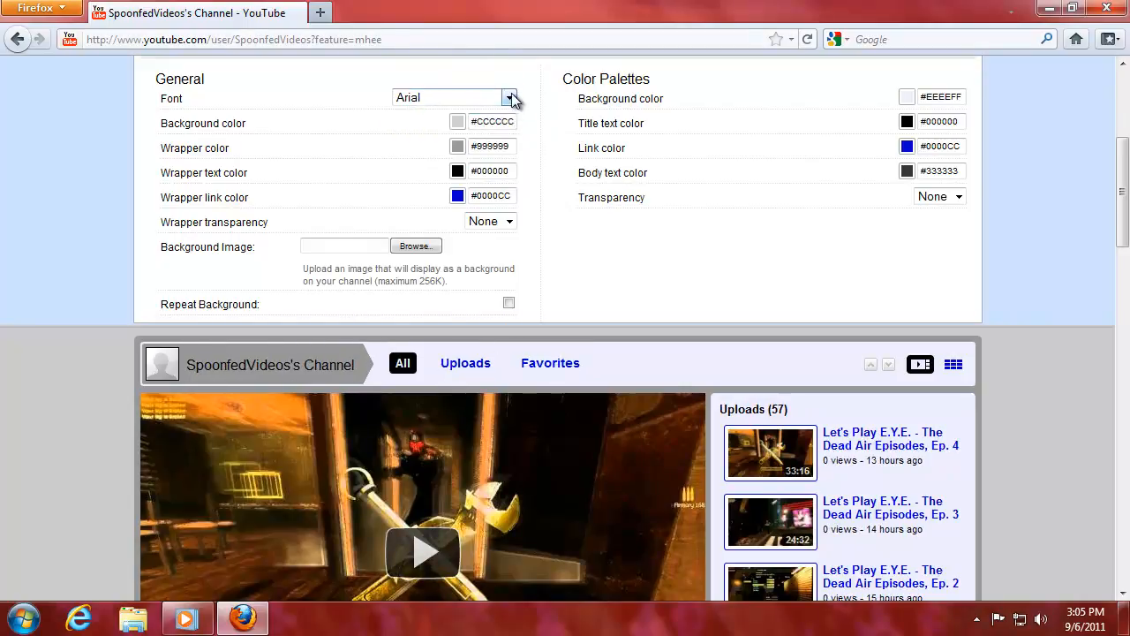
Settle on Georgia as the theme font after one more Verdana try.
{"action": "left_click", "coordinate": [509, 97]}
{"action": "left_click", "coordinate": [488, 141]}
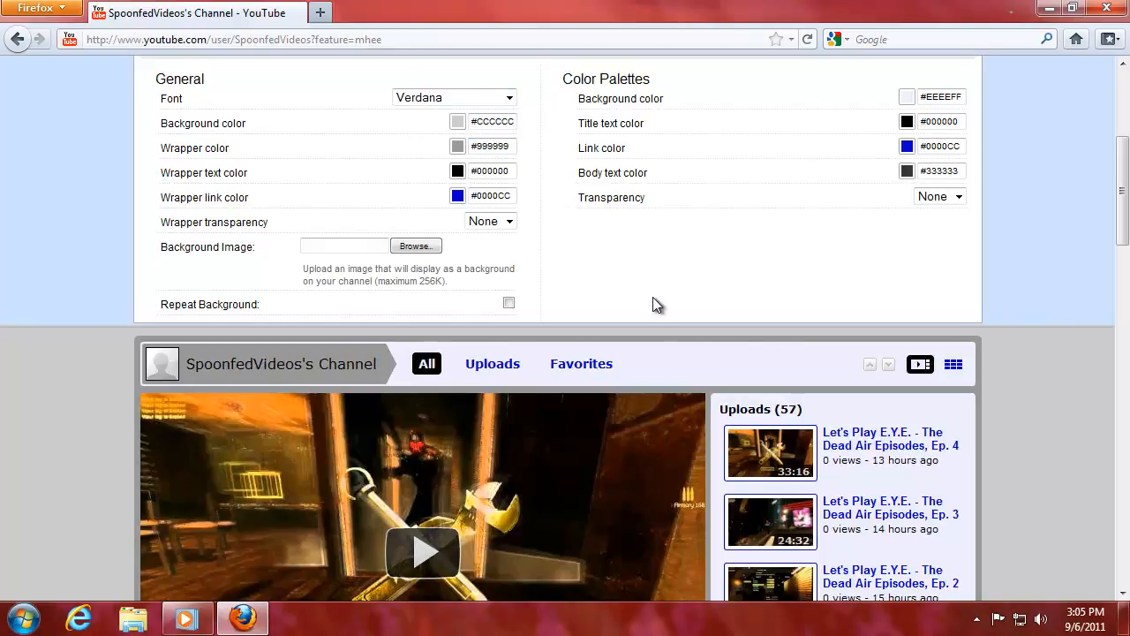
{"action": "left_click", "coordinate": [509, 98]}
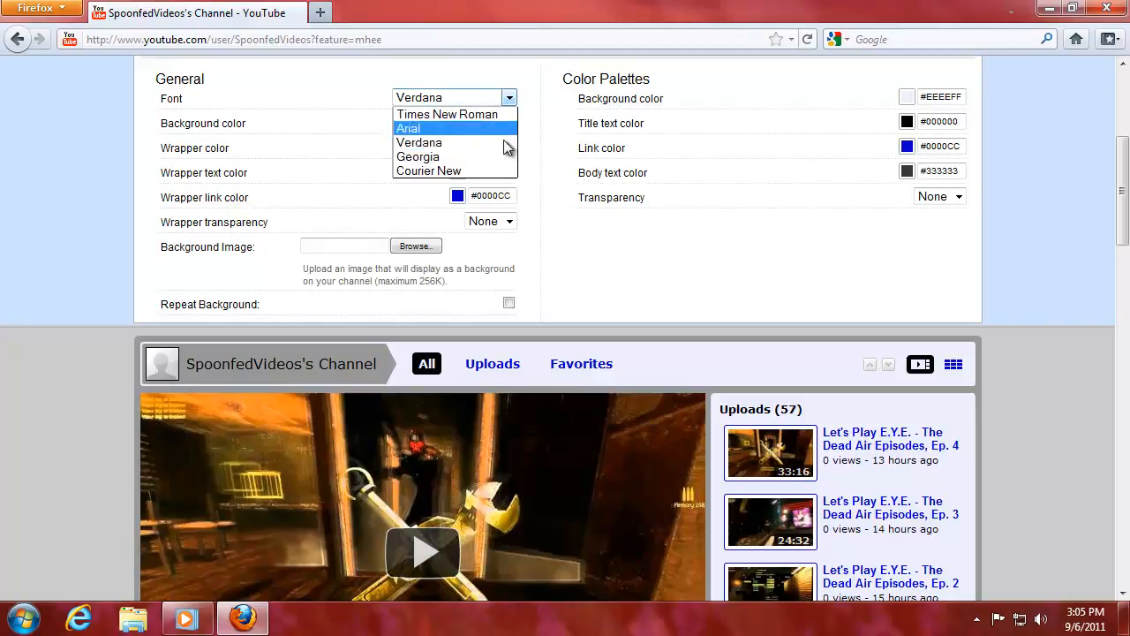
{"action": "left_click", "coordinate": [499, 158]}
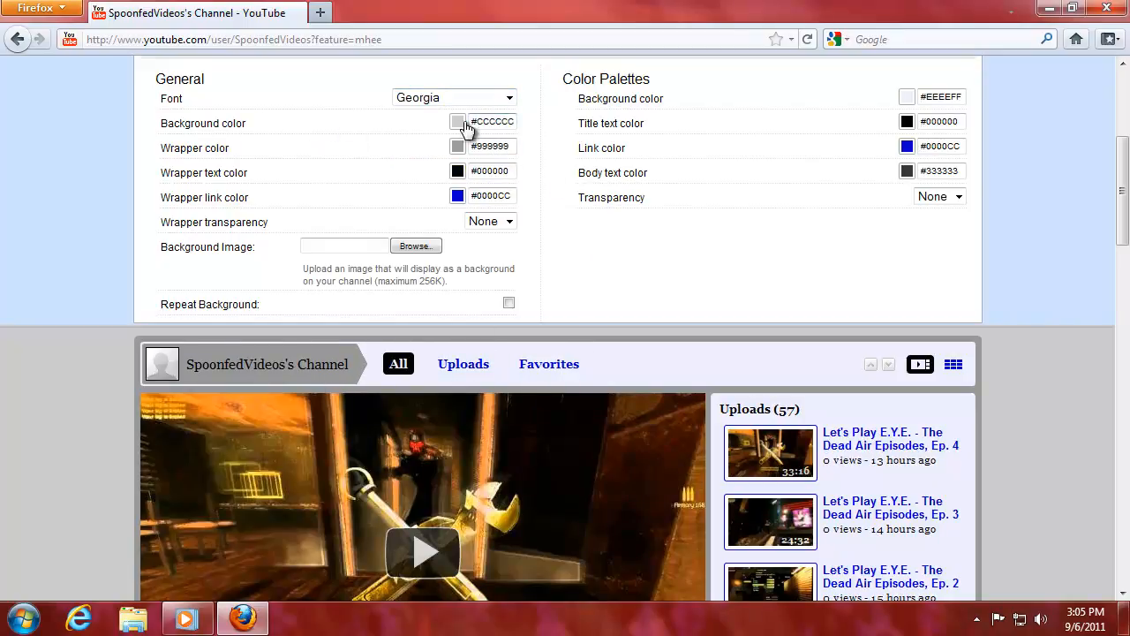
Highlight the Background Color and Background Image settings to point them out.
{"action": "left_click_drag", "start_coordinate": [252, 121], "coordinate": [160, 120]}
{"action": "left_click", "coordinate": [313, 133]}
{"action": "left_click_drag", "start_coordinate": [167, 248], "coordinate": [256, 248]}
{"action": "left_click", "coordinate": [238, 266]}
{"action": "left_click_drag", "start_coordinate": [162, 127], "coordinate": [262, 129]}
{"action": "left_click", "coordinate": [262, 129]}
{"action": "left_click_drag", "start_coordinate": [176, 246], "coordinate": [270, 248]}
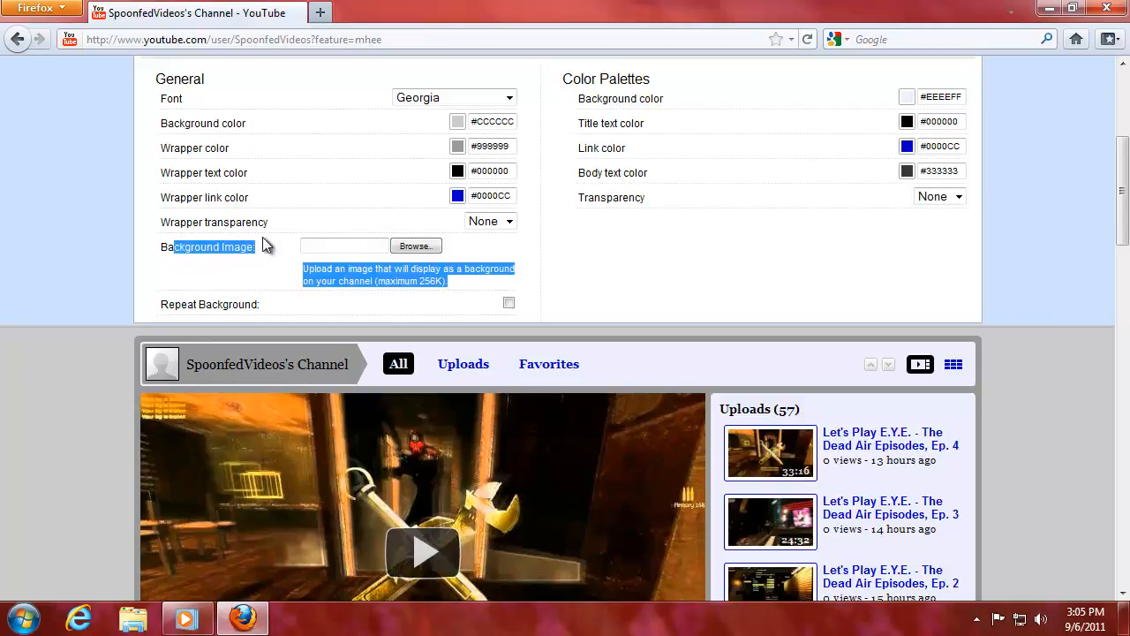
{"action": "left_click", "coordinate": [267, 256]}
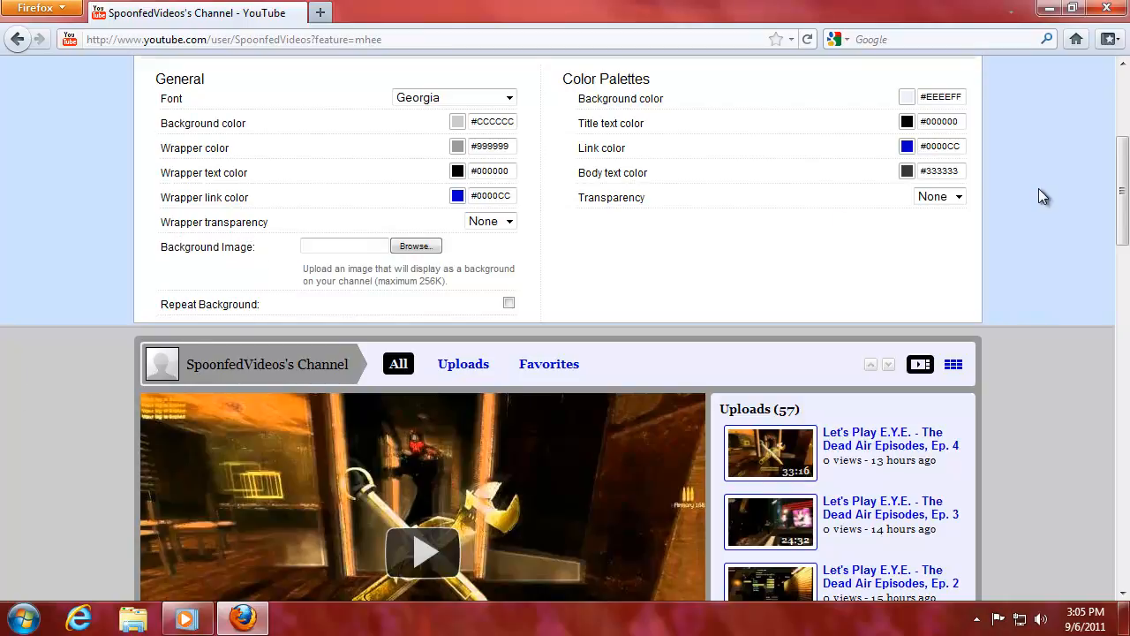
Scroll through the channel page toward the Background Image setting.
{"action": "left_click_drag", "start_coordinate": [1123, 189], "coordinate": [1124, 246]}
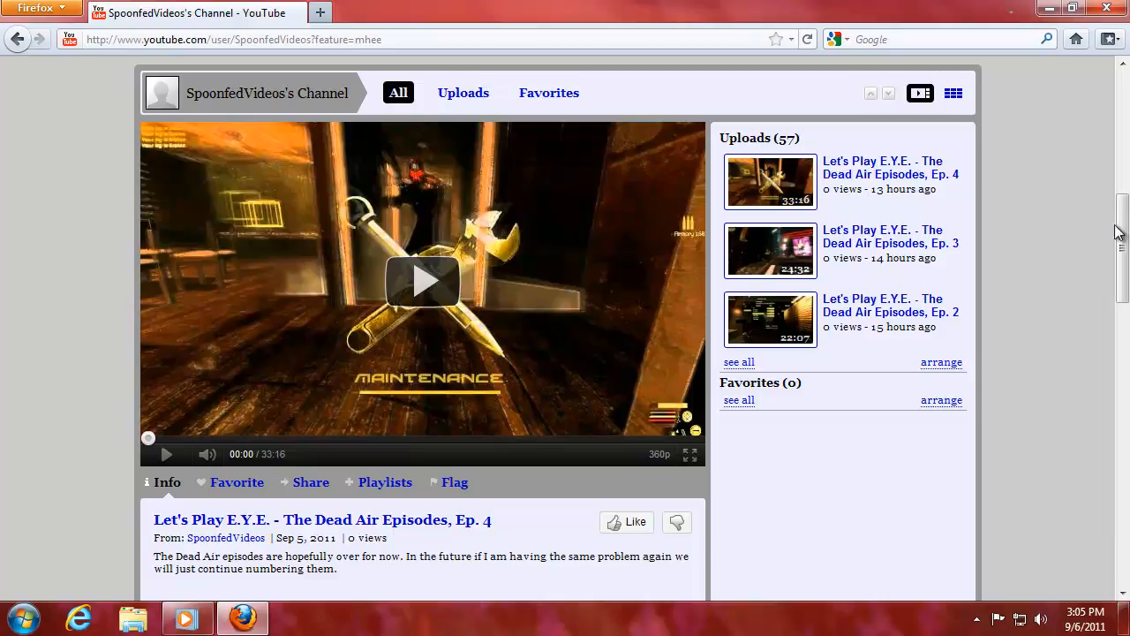
{"action": "mouse_move", "coordinate": [1118, 232]}
{"action": "left_mouse_down"}
{"action": "mouse_move", "coordinate": [1125, 195]}
{"action": "mouse_move", "coordinate": [1124, 217]}
{"action": "left_mouse_up"}
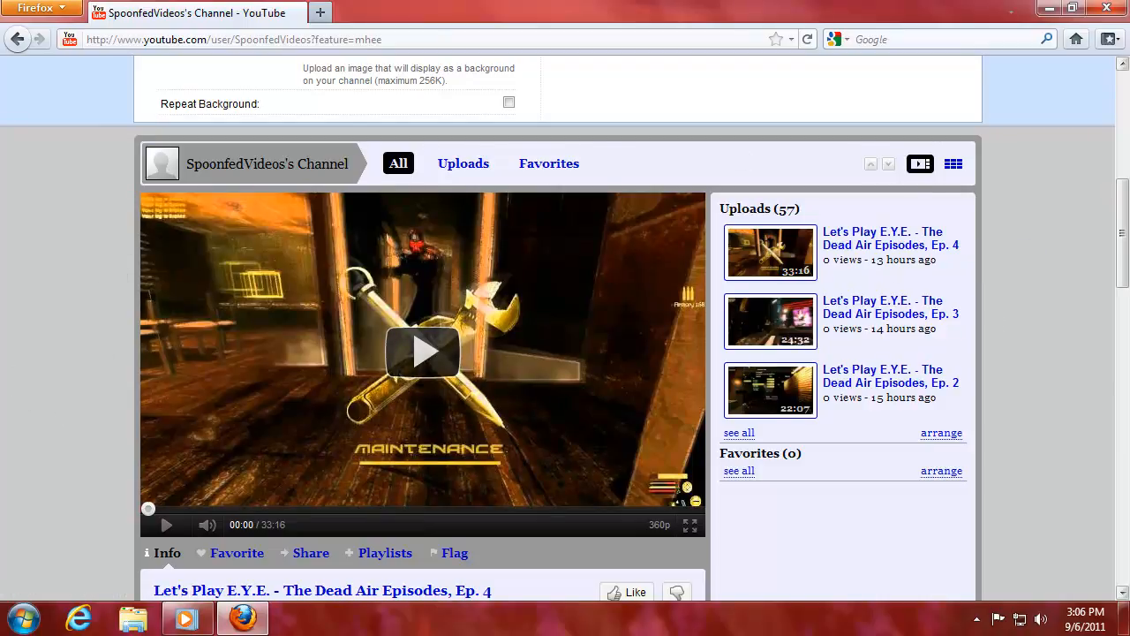
{"action": "left_click_drag", "start_coordinate": [1125, 216], "coordinate": [1126, 282]}
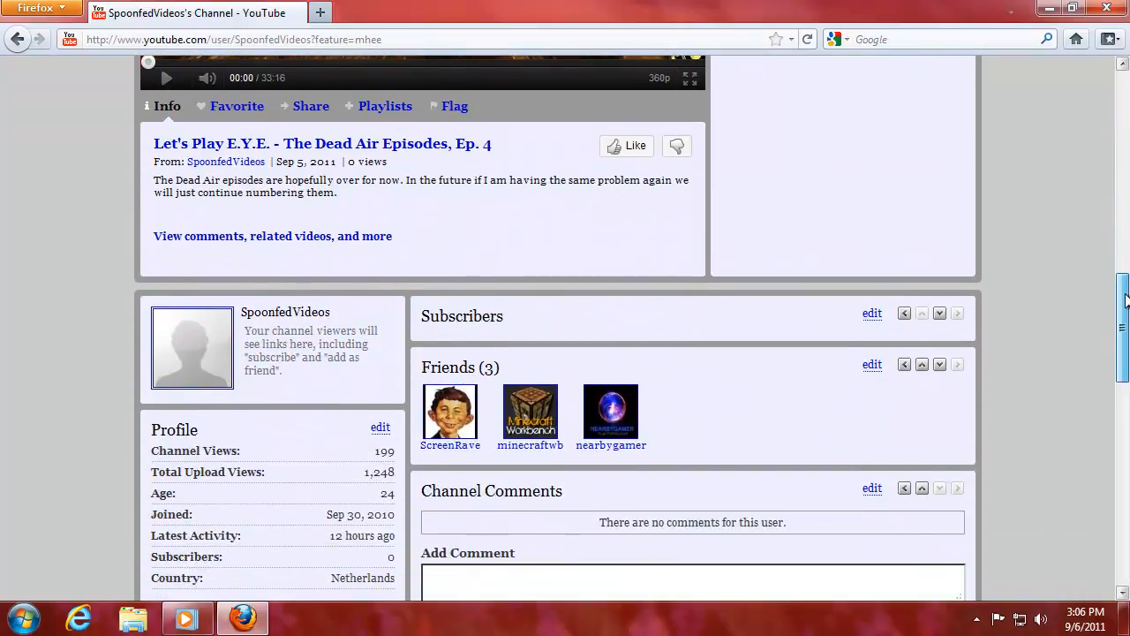
{"action": "mouse_move", "coordinate": [1125, 296]}
{"action": "left_mouse_down"}
{"action": "mouse_move", "coordinate": [1124, 406]}
{"action": "mouse_move", "coordinate": [1128, 211]}
{"action": "mouse_move", "coordinate": [1125, 283]}
{"action": "left_mouse_up"}
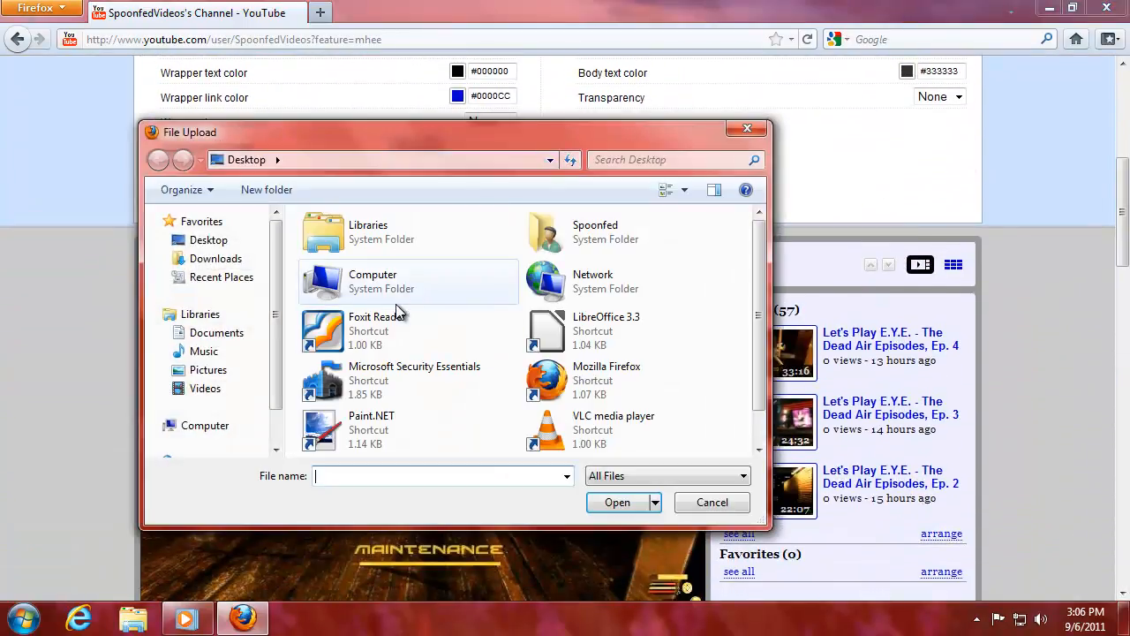
Upload Background option #2 from Pictures > Youtube as the theme's background image.
{"action": "left_click", "coordinate": [212, 375]}
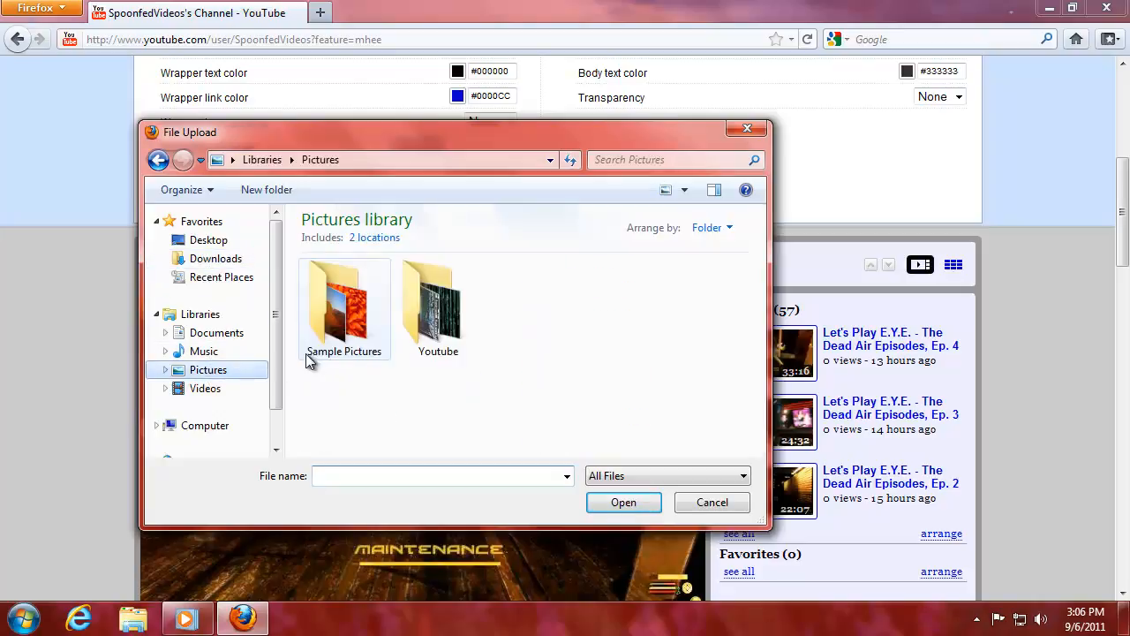
{"action": "double_click", "coordinate": [442, 303]}
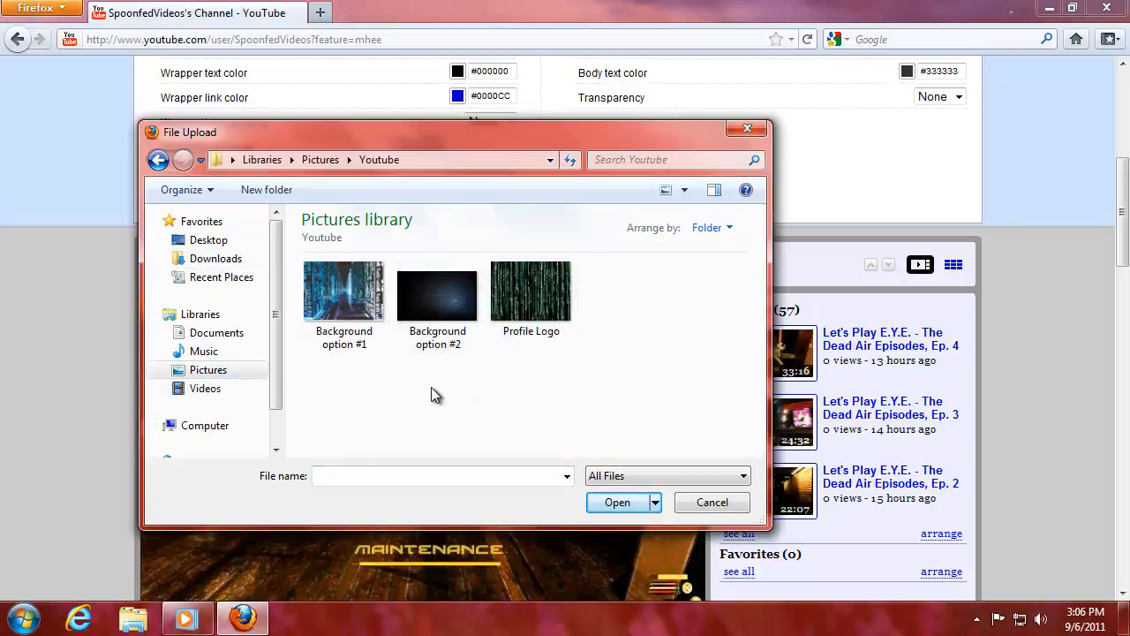
{"action": "left_click", "coordinate": [438, 275]}
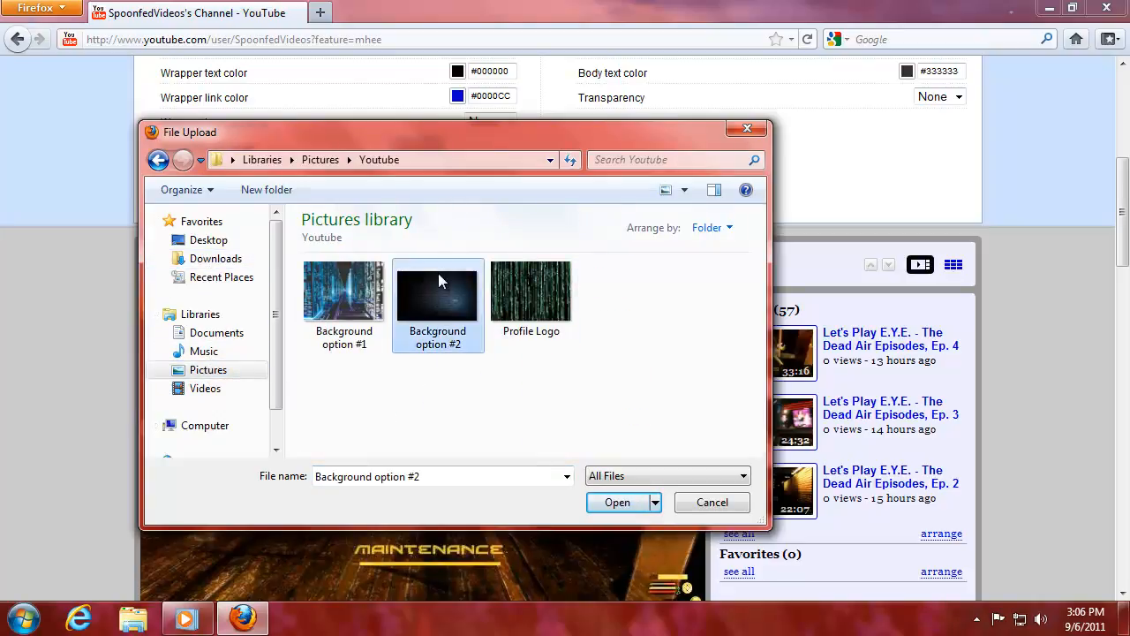
{"action": "left_click", "coordinate": [614, 503]}
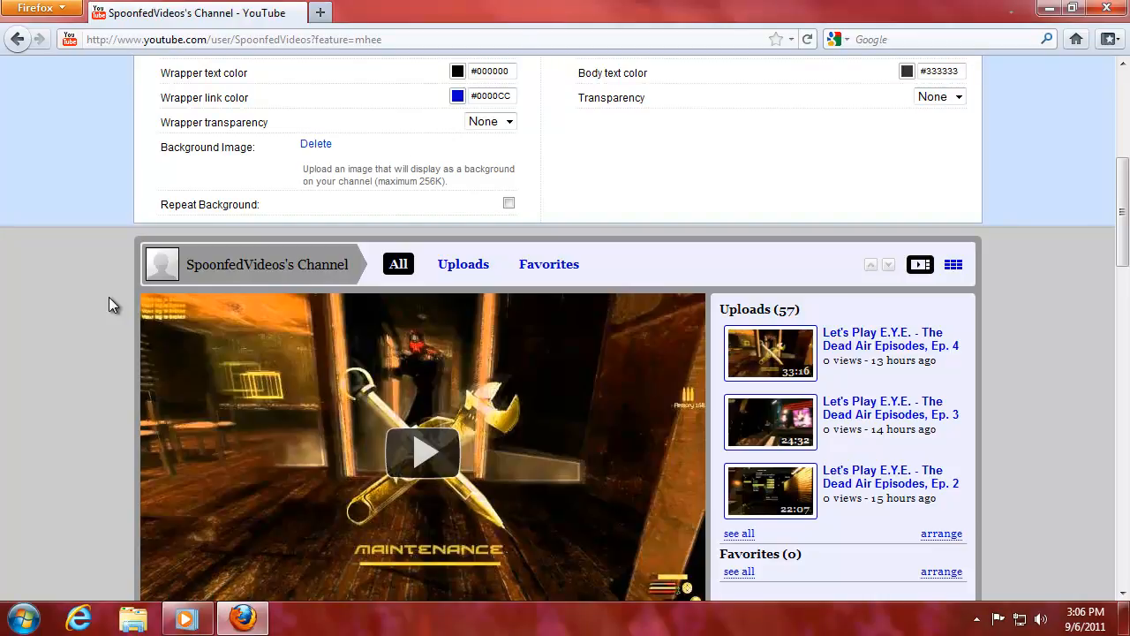
Scroll back up to the theme settings after the upload, then switch to Windows Explorer.
{"action": "left_click_drag", "start_coordinate": [1124, 234], "coordinate": [1126, 340]}
{"action": "scroll", "coordinate": [606, 403], "scroll_direction": "up", "scroll_amount": 15}
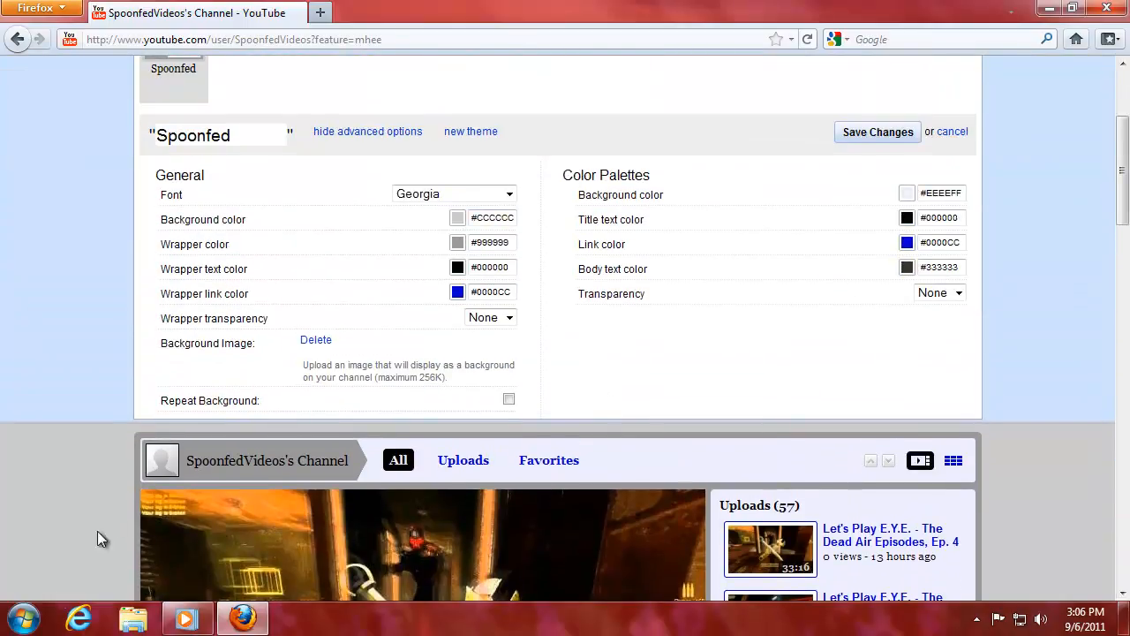
{"action": "left_click", "coordinate": [132, 618]}
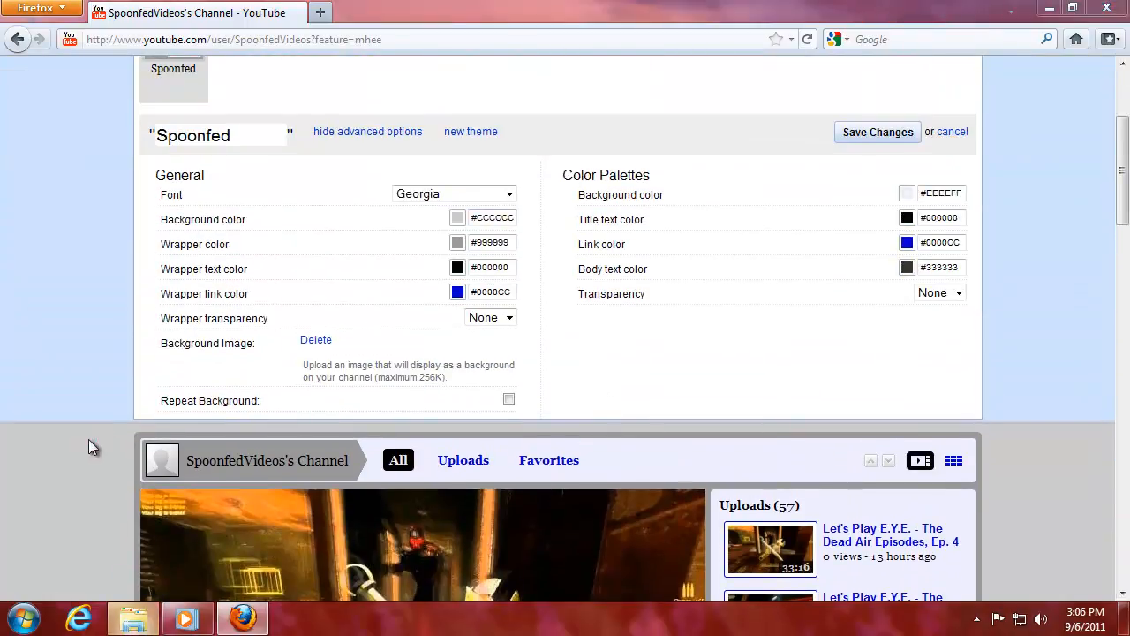
Check the file properties of Background option #2 in Pictures > Youtube.
{"action": "double_click", "coordinate": [446, 240]}
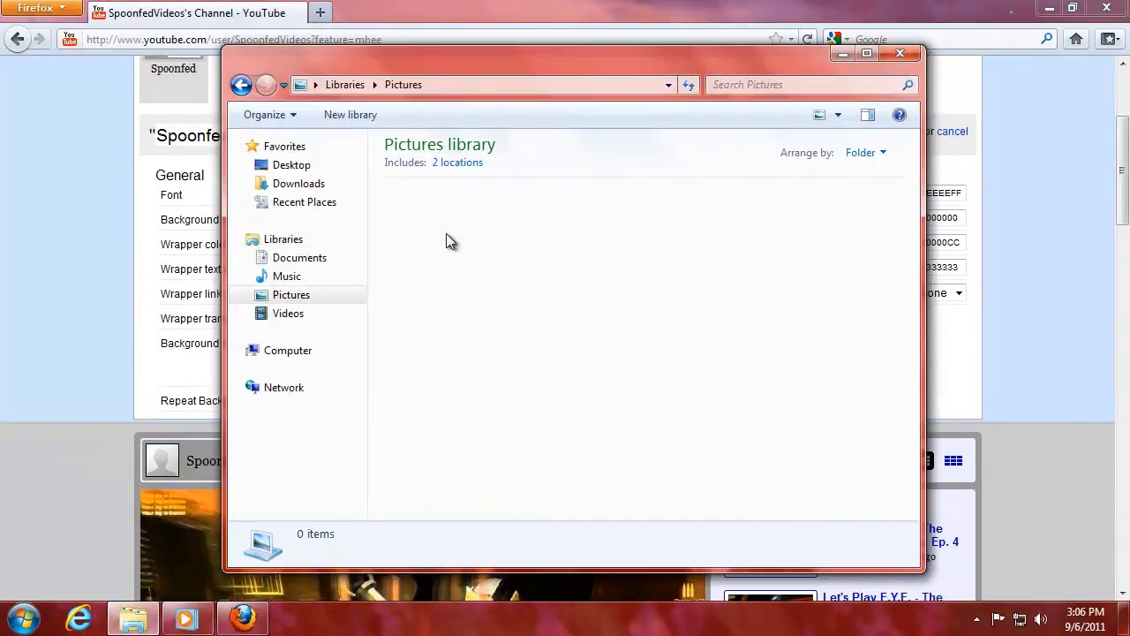
{"action": "double_click", "coordinate": [513, 235]}
{"action": "left_click", "coordinate": [515, 226]}
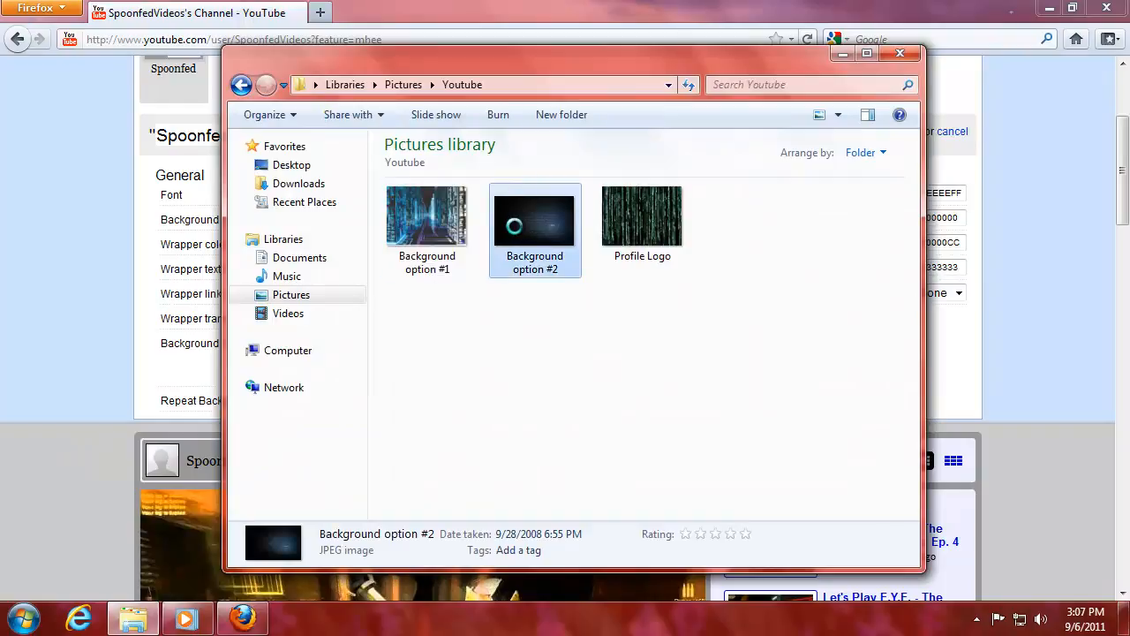
{"action": "right_click", "coordinate": [516, 231]}
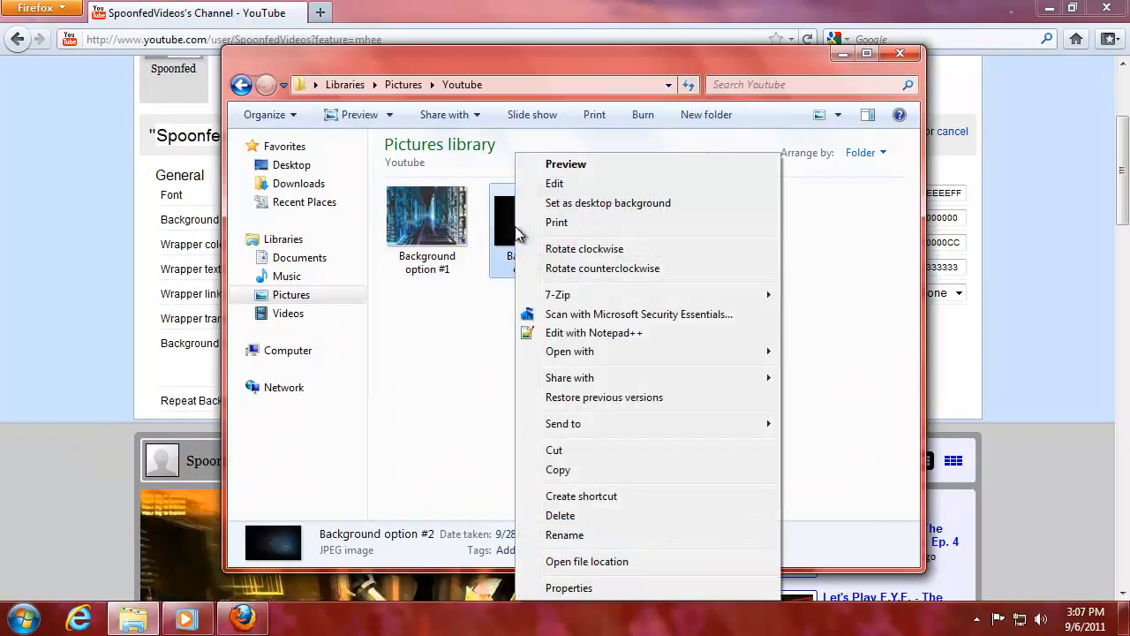
{"action": "left_click", "coordinate": [548, 582]}
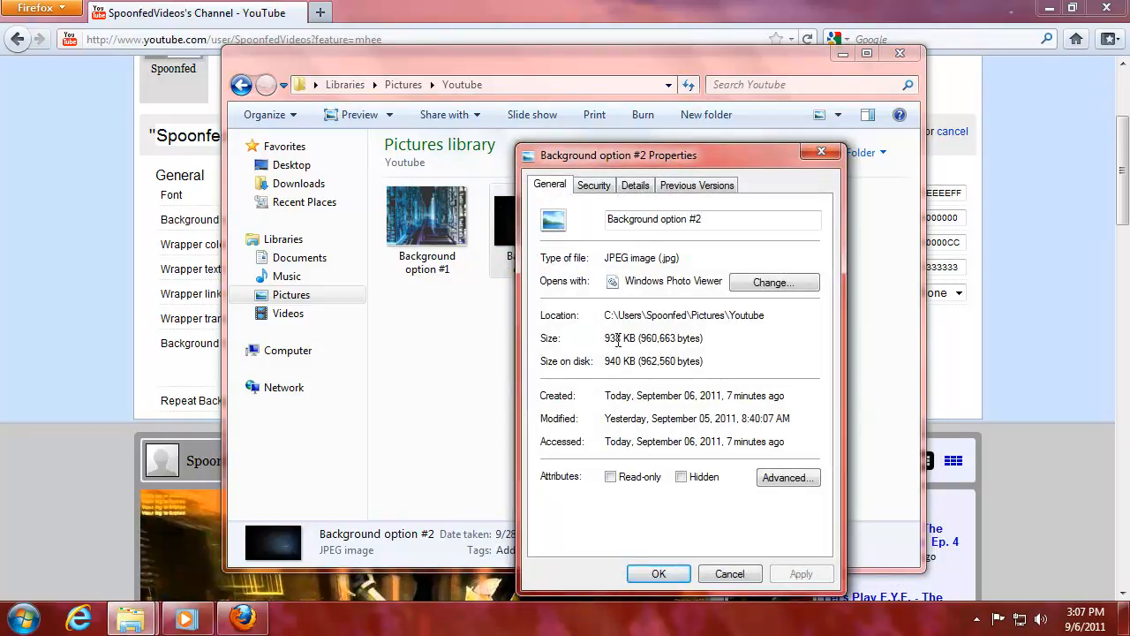
{"action": "left_click", "coordinate": [820, 152]}
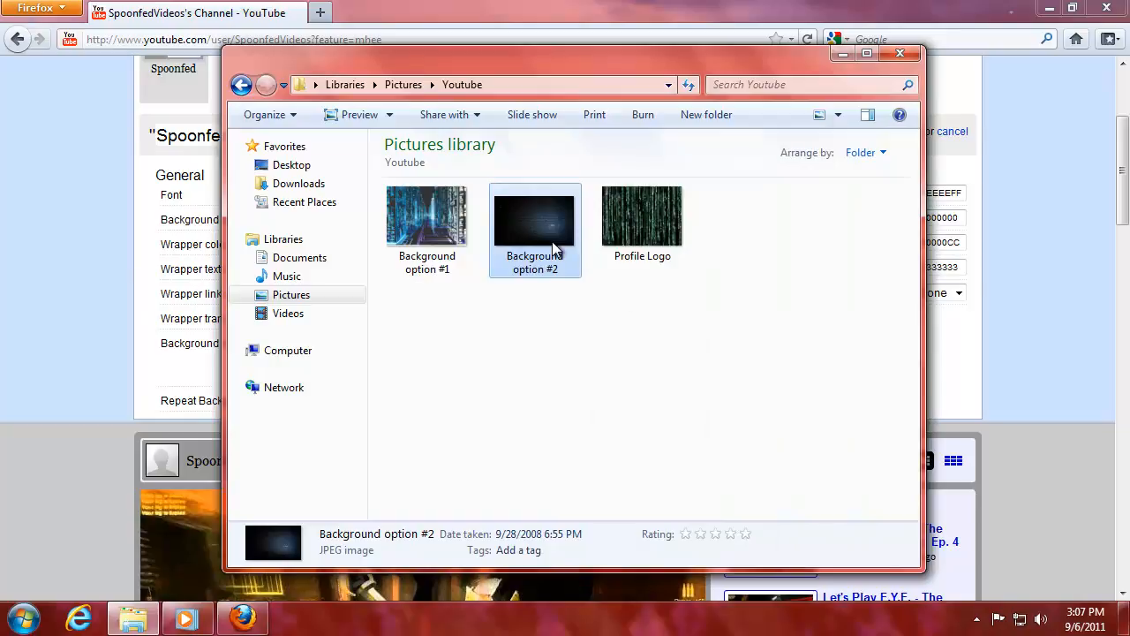
Open Background option #2 with Paint.NET and minimize Explorer.
{"action": "mouse_move", "coordinate": [545, 247]}
{"action": "right_click", "coordinate": [534, 256]}
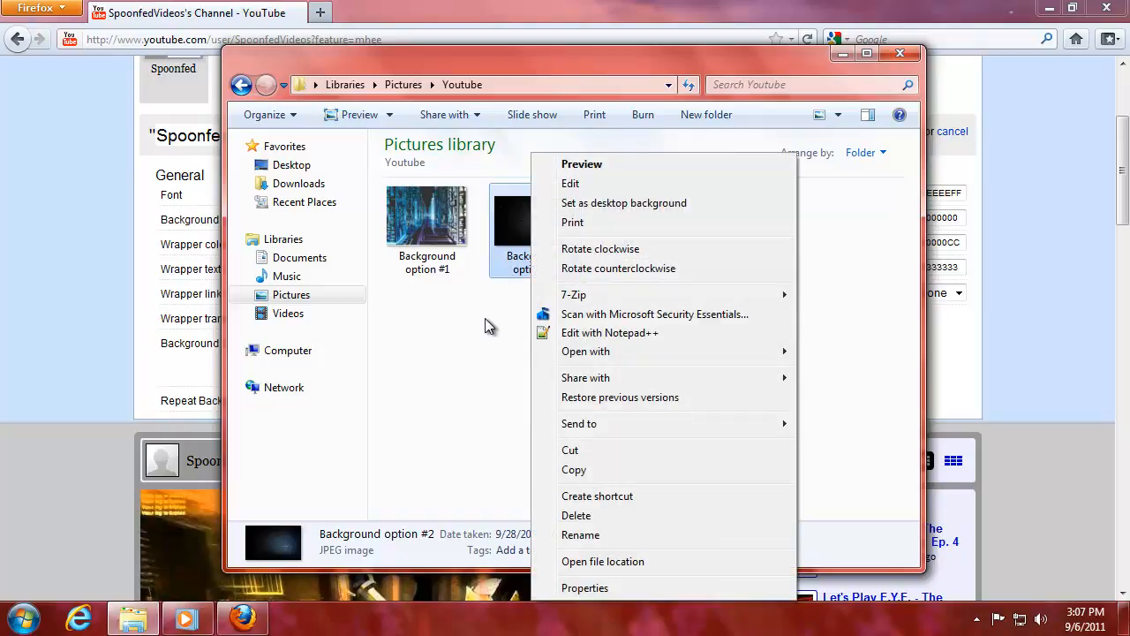
{"action": "mouse_move", "coordinate": [694, 353]}
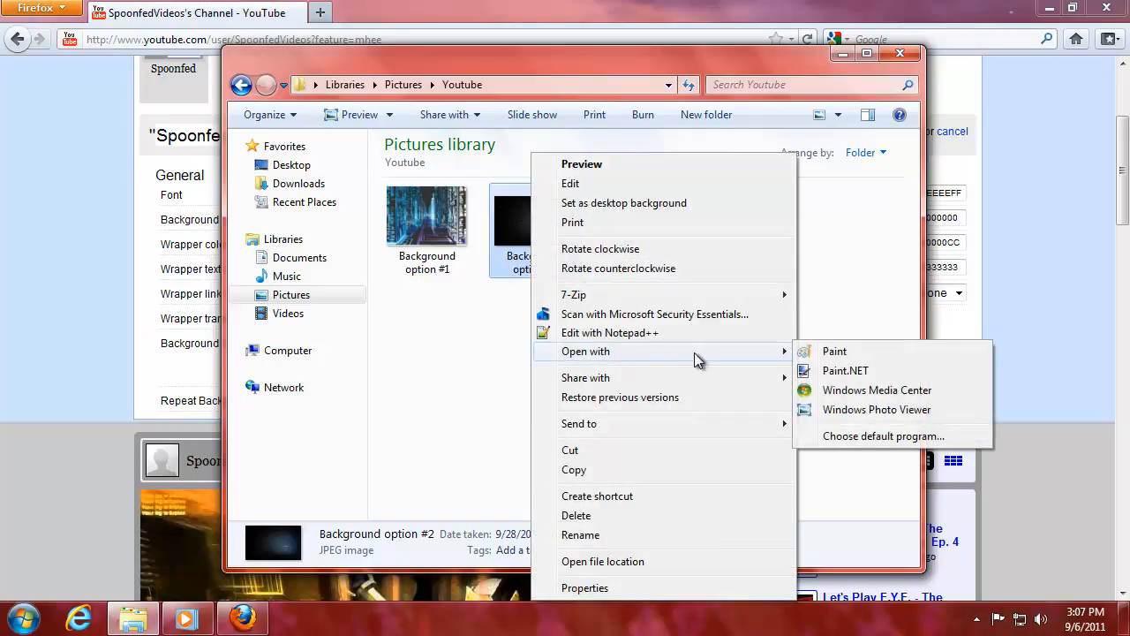
{"action": "left_click", "coordinate": [838, 372]}
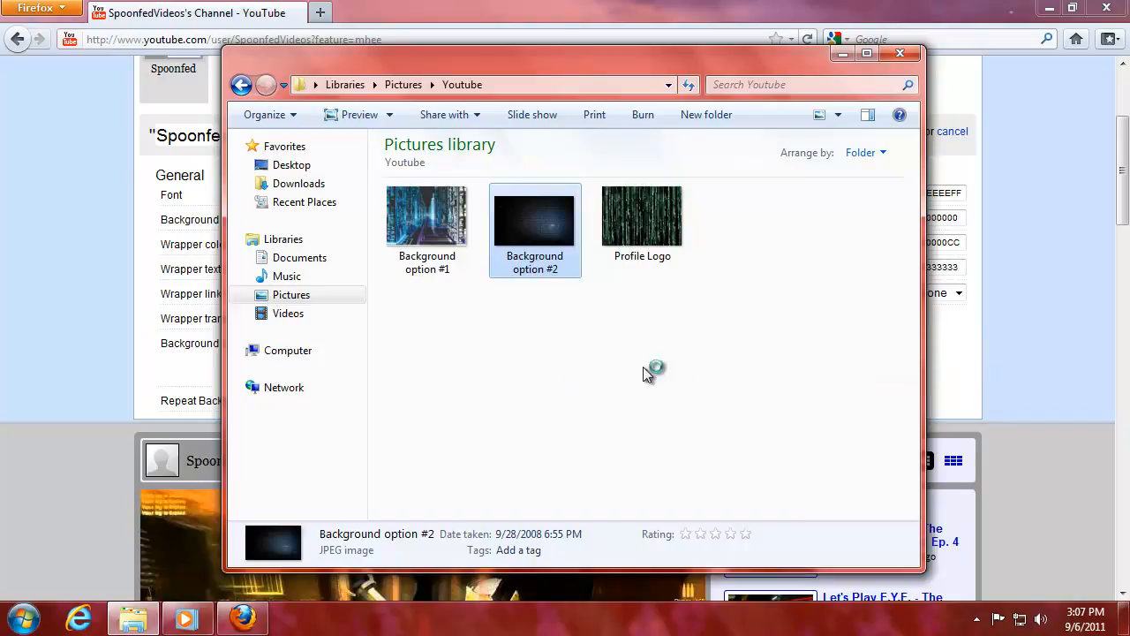
{"action": "left_click", "coordinate": [840, 58]}
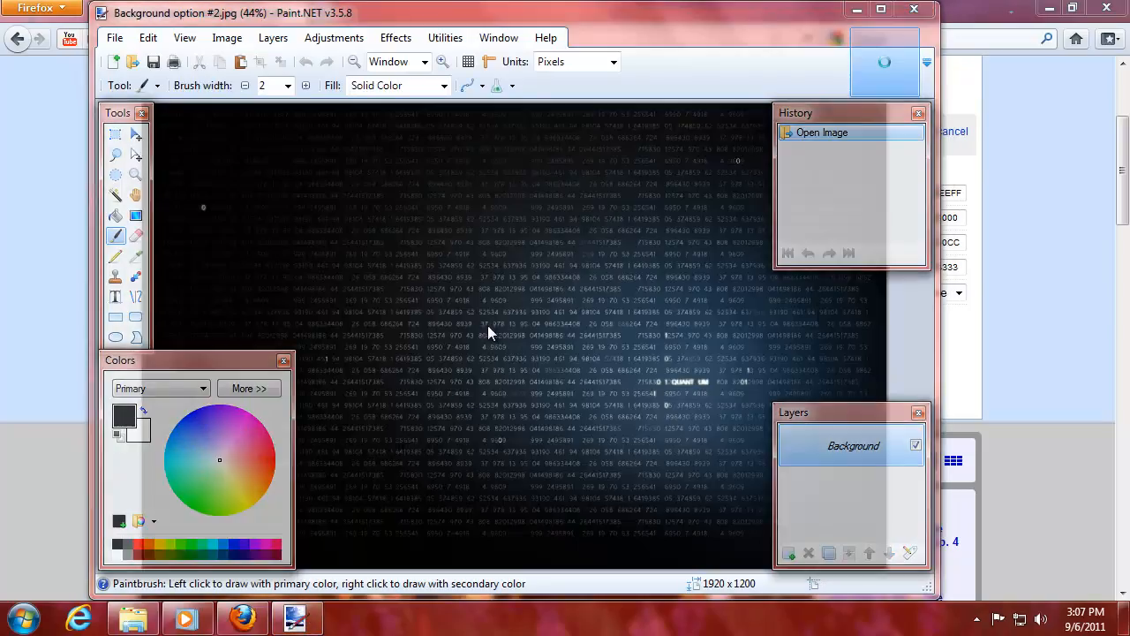
Resize the image to 1200 × 750 pixels with Best Quality resampling, keeping aspect ratio.
{"action": "left_click", "coordinate": [880, 11]}
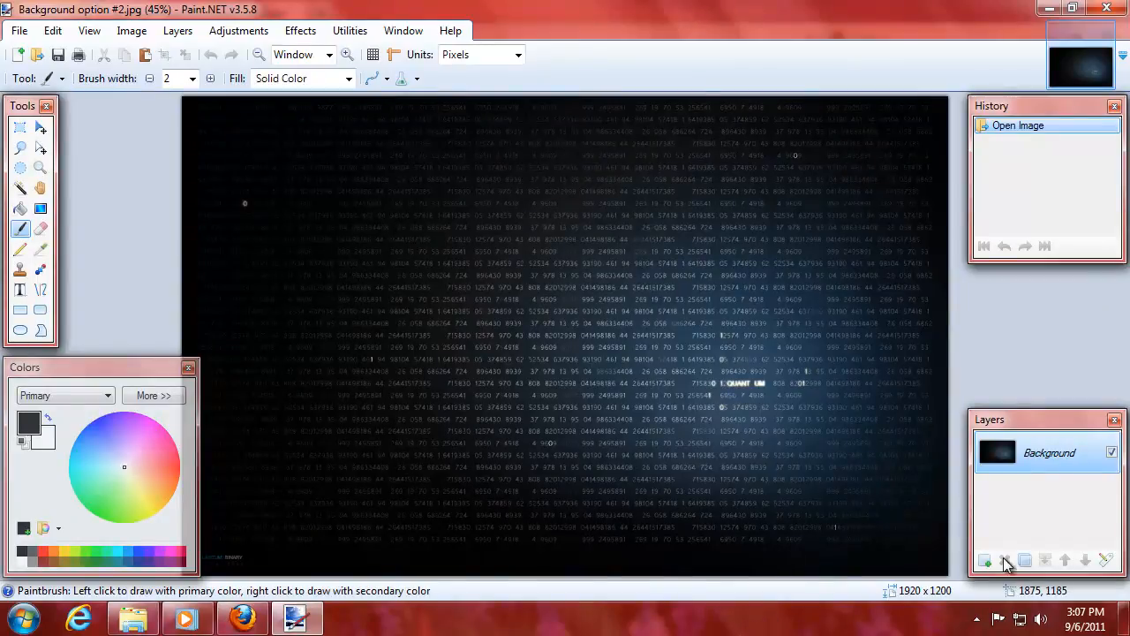
{"action": "left_click", "coordinate": [132, 32]}
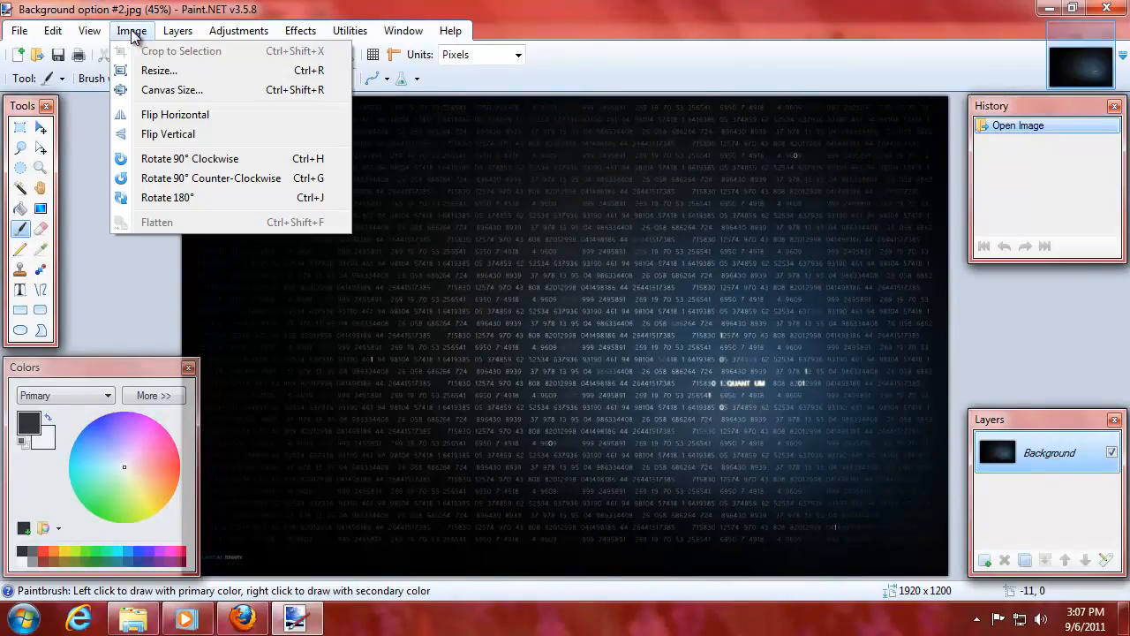
{"action": "left_click", "coordinate": [188, 74]}
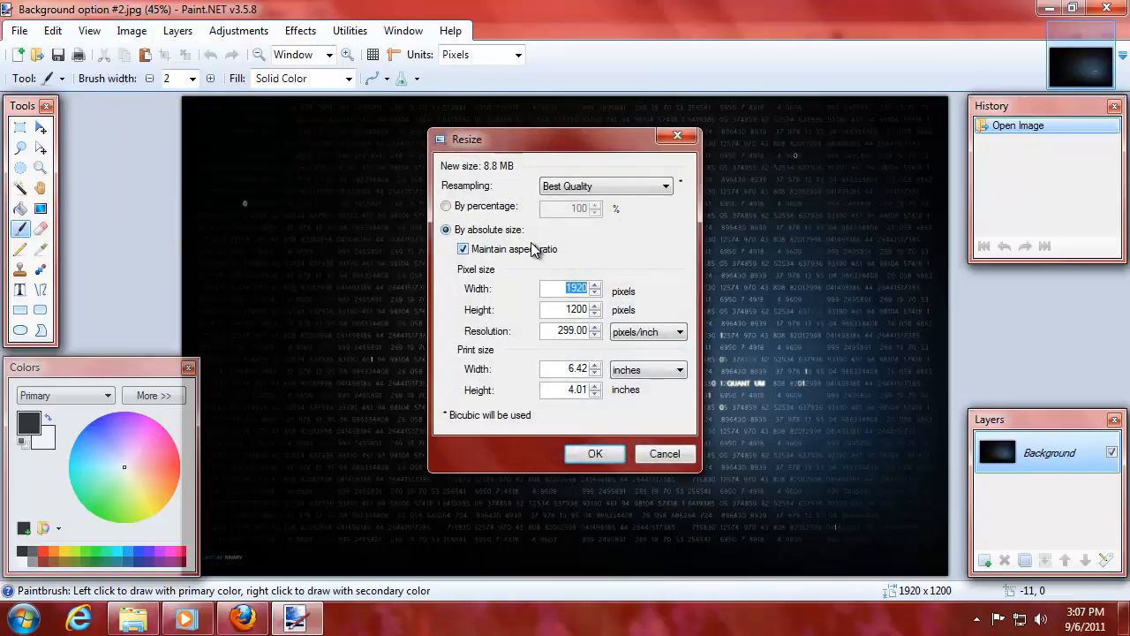
{"action": "left_click", "coordinate": [631, 188]}
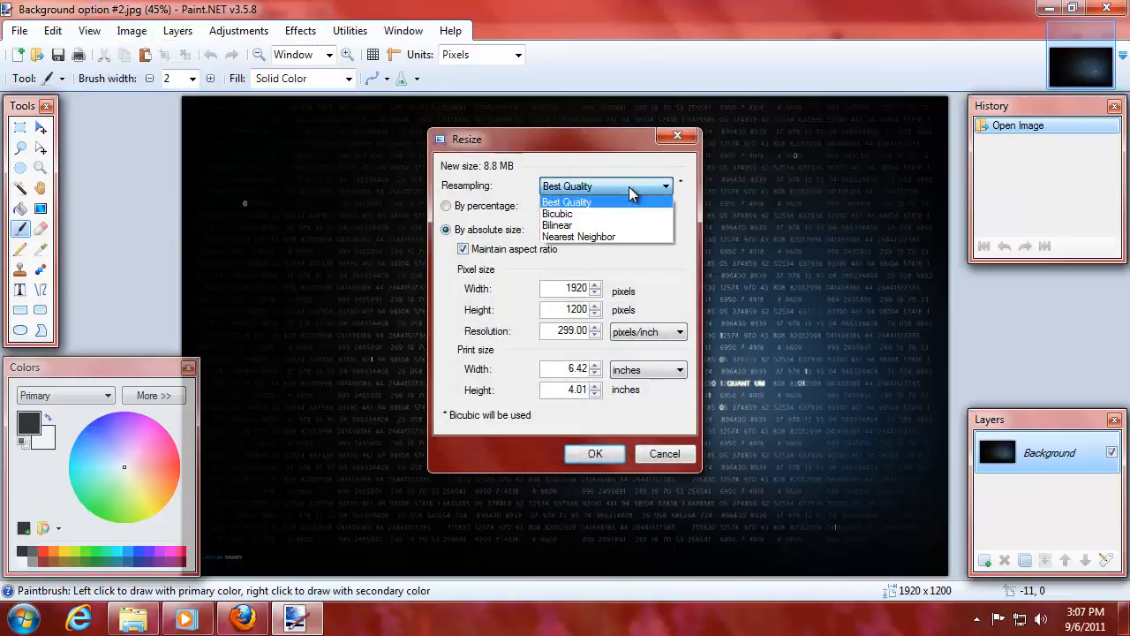
{"action": "left_click", "coordinate": [630, 193]}
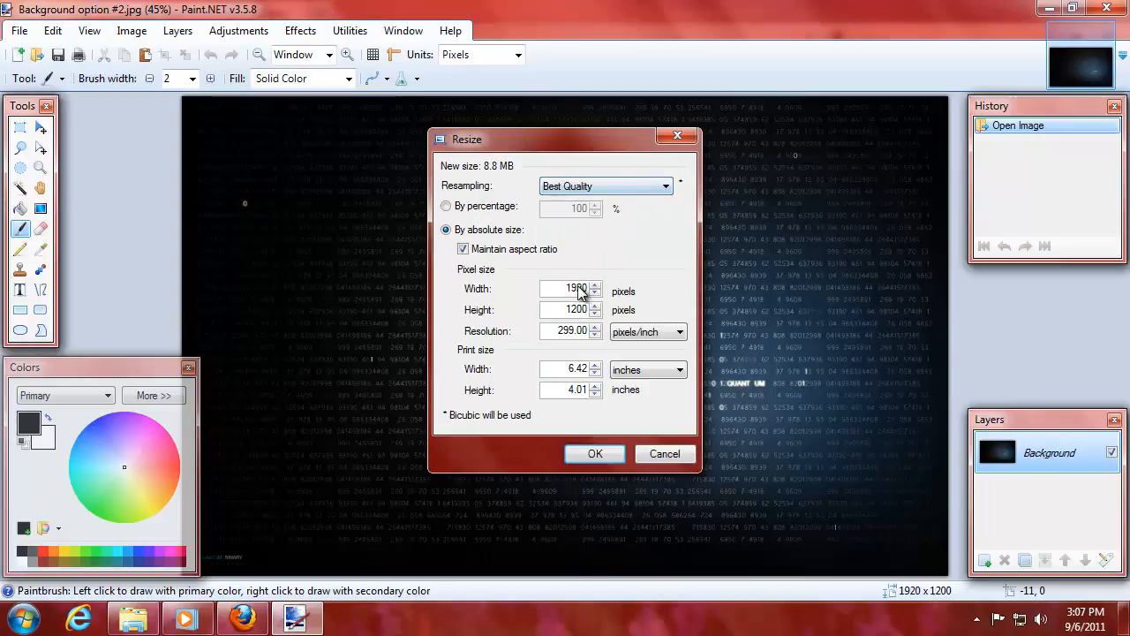
{"action": "left_click_drag", "start_coordinate": [567, 288], "coordinate": [589, 285]}
{"action": "type", "text": "1200"}
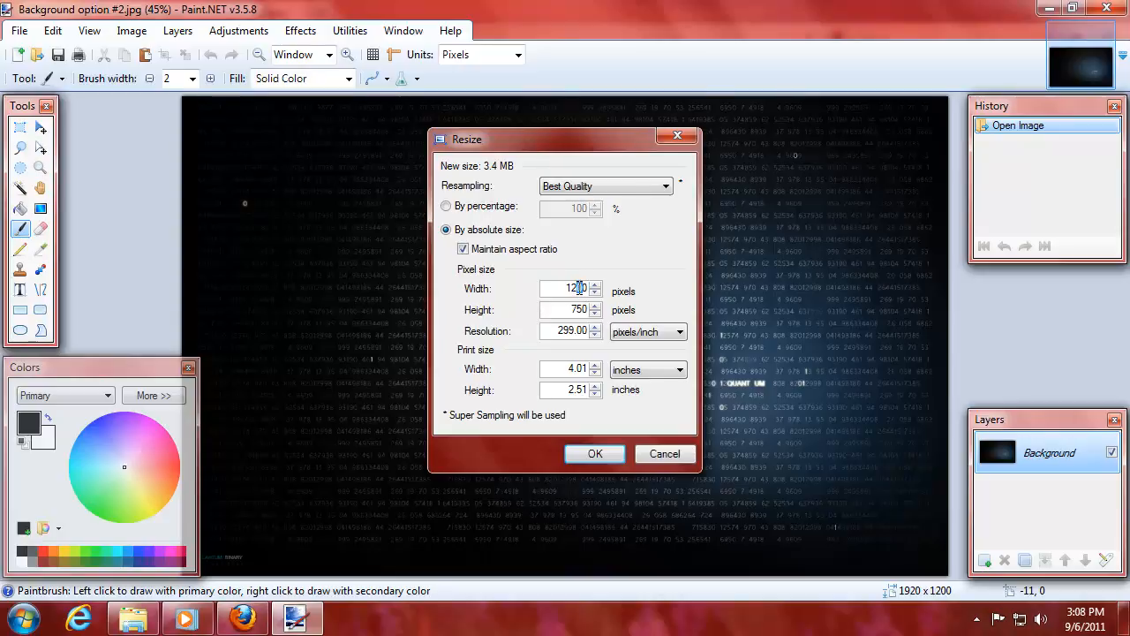
{"action": "type", "text": "60"}
{"action": "type", "text": "0"}
{"action": "left_click", "coordinate": [594, 453]}
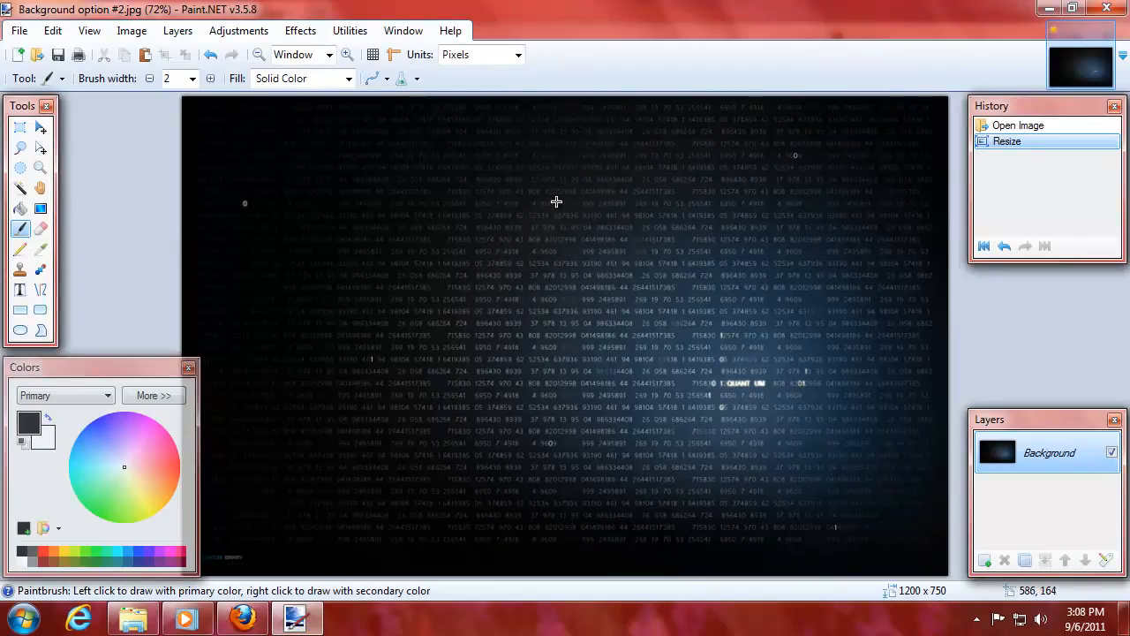
Save a copy named 'Background option #2 smaller.jpg' with JPEG quality 94.
{"action": "left_click", "coordinate": [19, 31]}
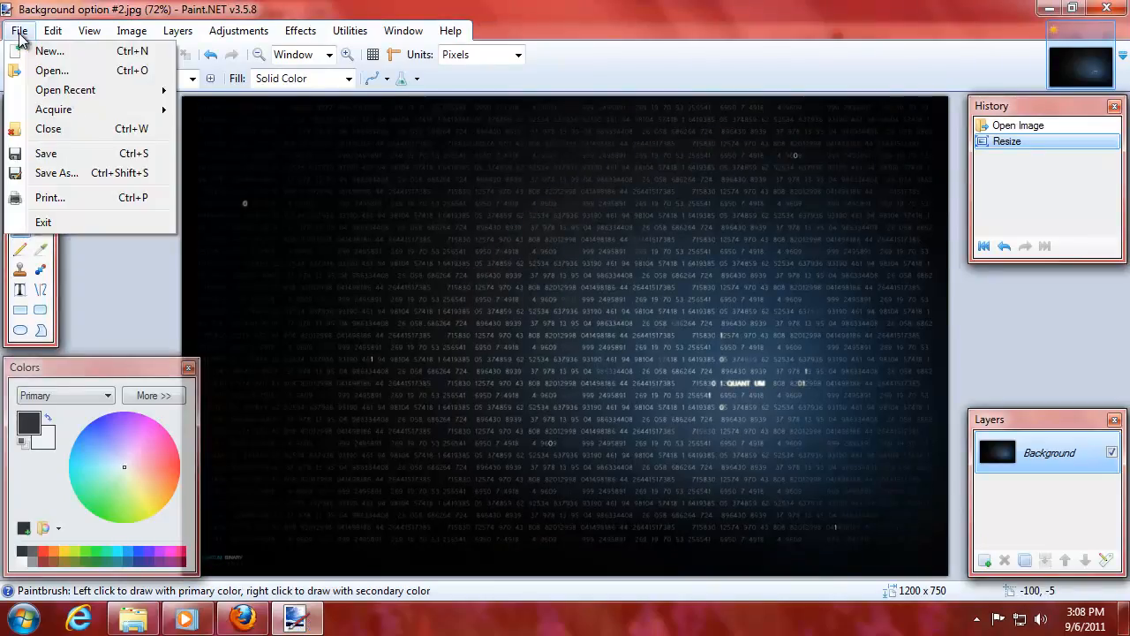
{"action": "left_click", "coordinate": [85, 174]}
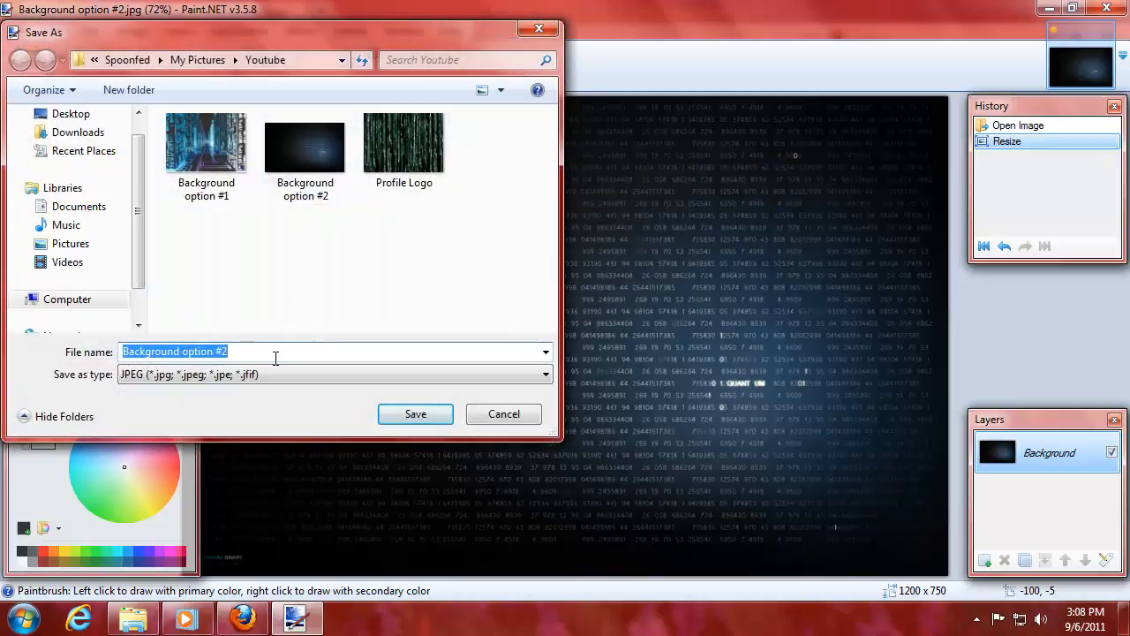
{"action": "left_click", "coordinate": [275, 357]}
{"action": "type", "text": "smalle"}
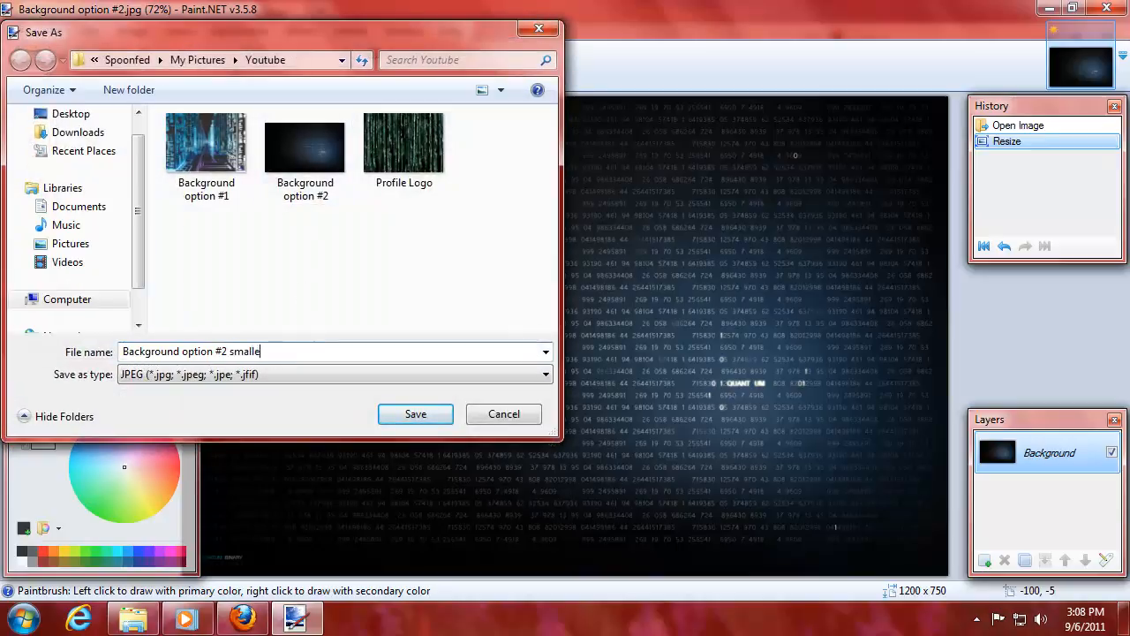
{"action": "type", "text": "r"}
{"action": "left_click", "coordinate": [412, 413]}
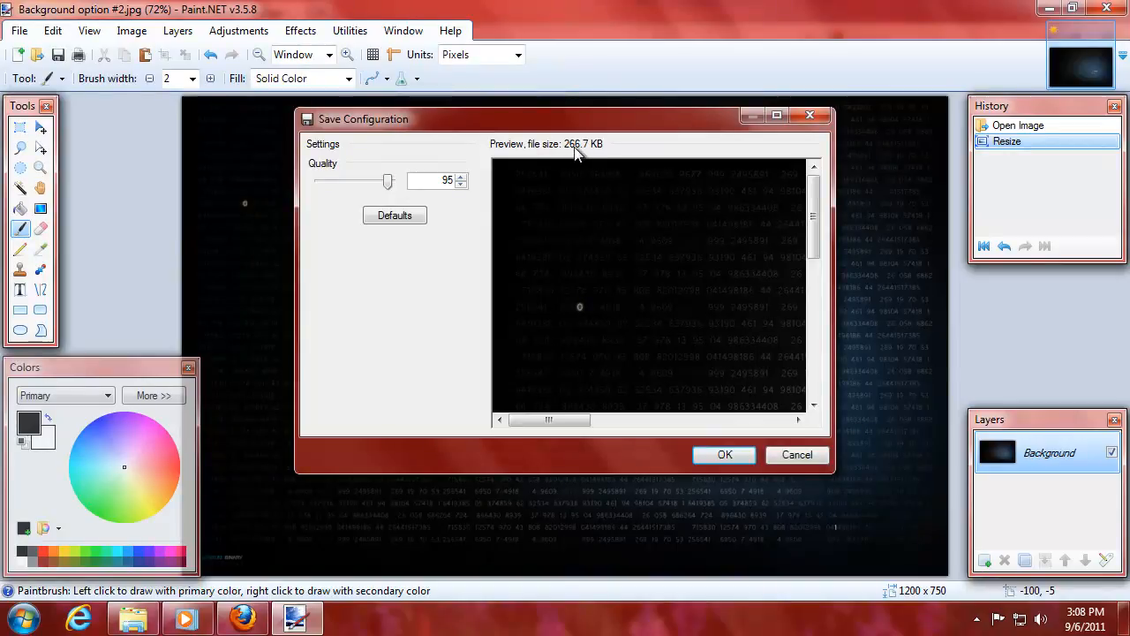
{"action": "left_click", "coordinate": [461, 183]}
{"action": "left_click", "coordinate": [460, 175]}
{"action": "left_click", "coordinate": [460, 185]}
{"action": "left_click", "coordinate": [723, 455]}
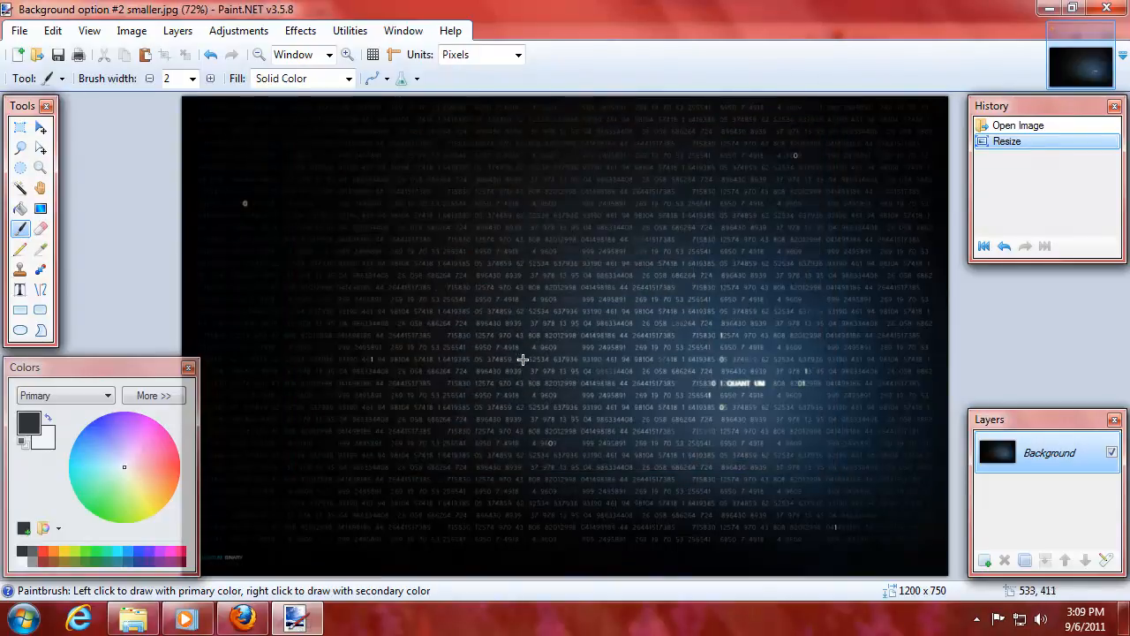
Close Paint.NET and replace the channel background image with 'Background option #2 smaller'.
{"action": "left_click", "coordinate": [1109, 9]}
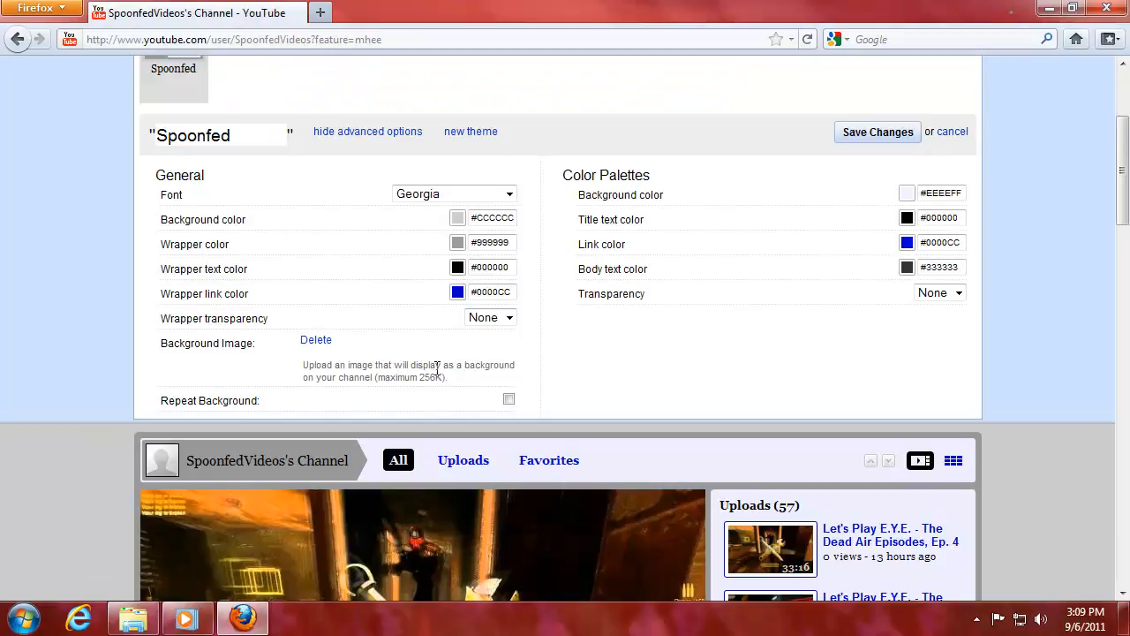
{"action": "left_click", "coordinate": [317, 341]}
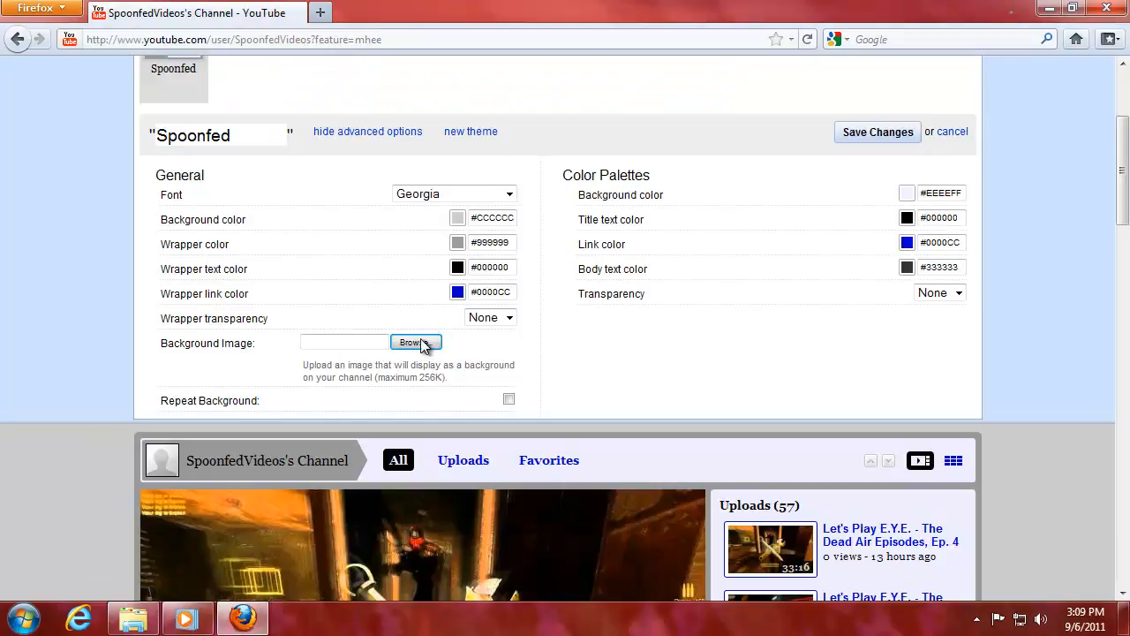
{"action": "left_click", "coordinate": [415, 343]}
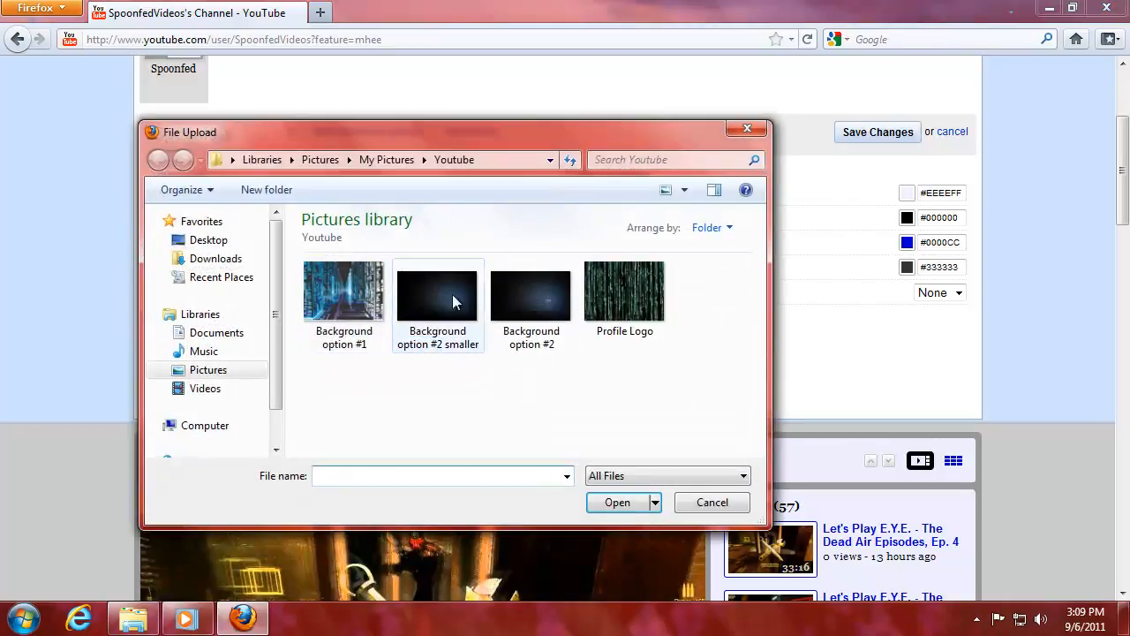
{"action": "left_click", "coordinate": [446, 324]}
{"action": "left_click", "coordinate": [616, 503]}
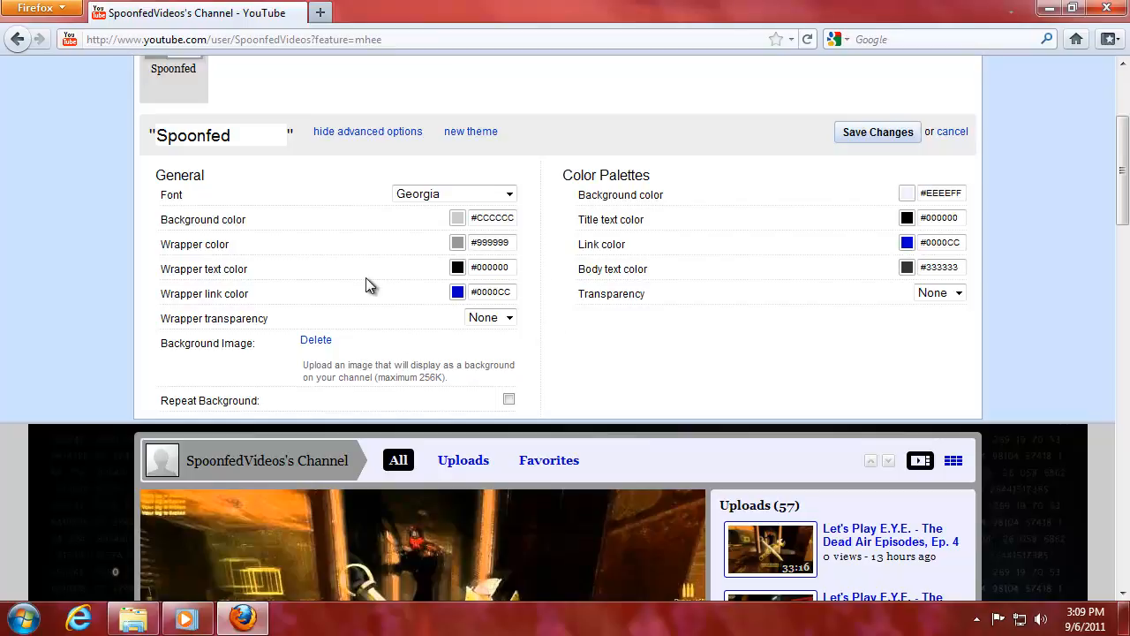
{"action": "scroll", "coordinate": [1124, 174], "scroll_direction": "down", "scroll_amount": 10}
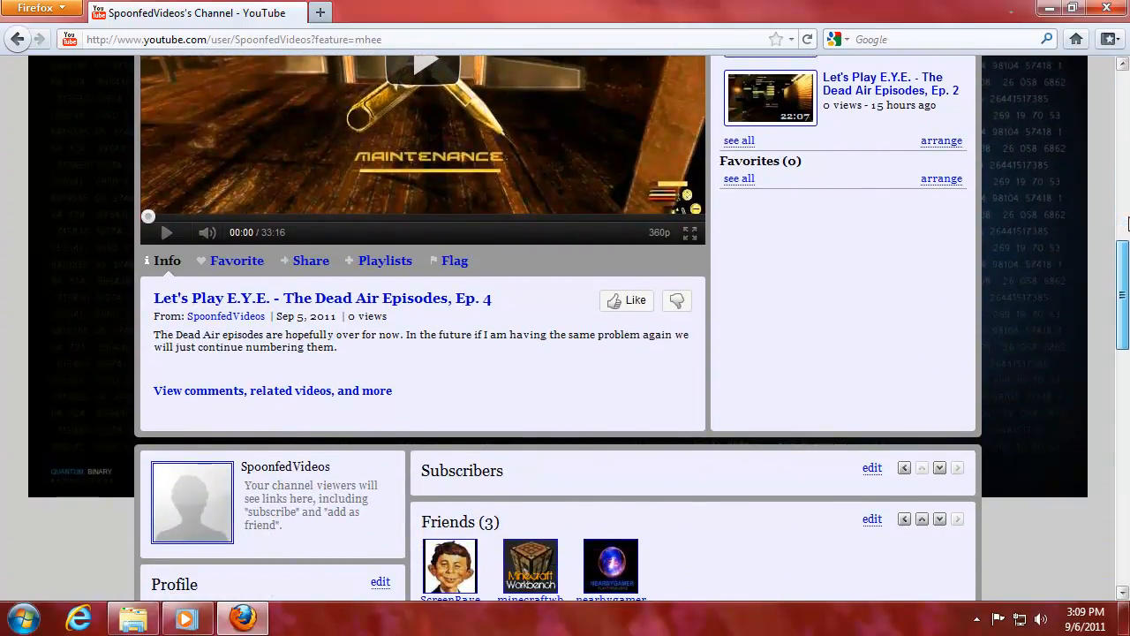
{"action": "scroll", "coordinate": [1128, 223], "scroll_direction": "up", "scroll_amount": 5}
{"action": "scroll", "coordinate": [1128, 224], "scroll_direction": "down", "scroll_amount": 4}
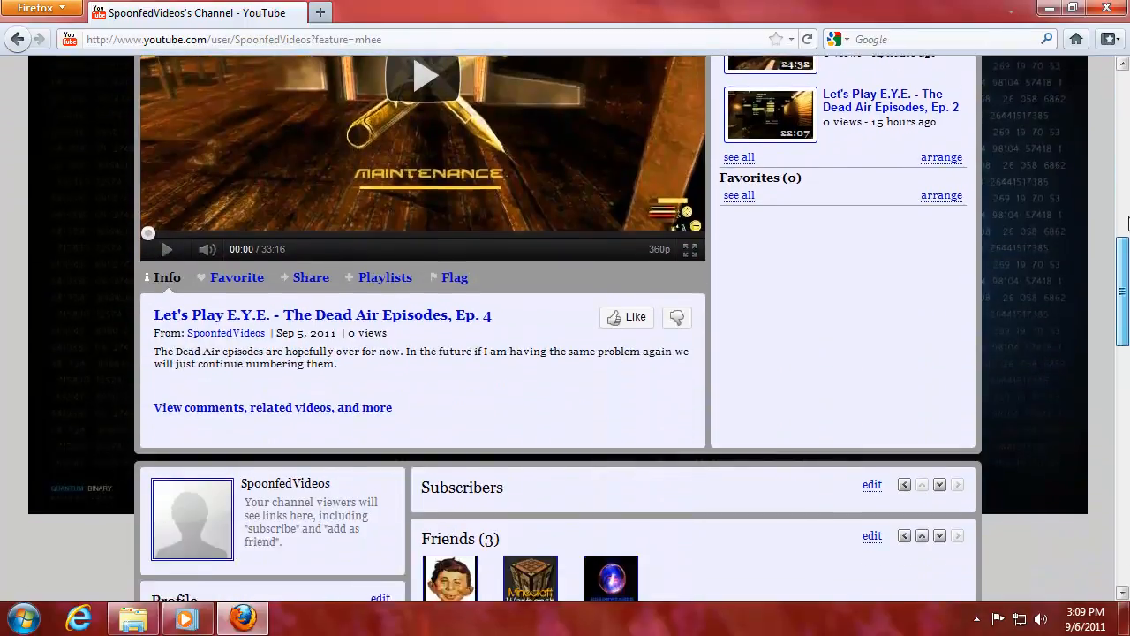
{"action": "scroll", "coordinate": [1128, 224], "scroll_direction": "down", "scroll_amount": 1}
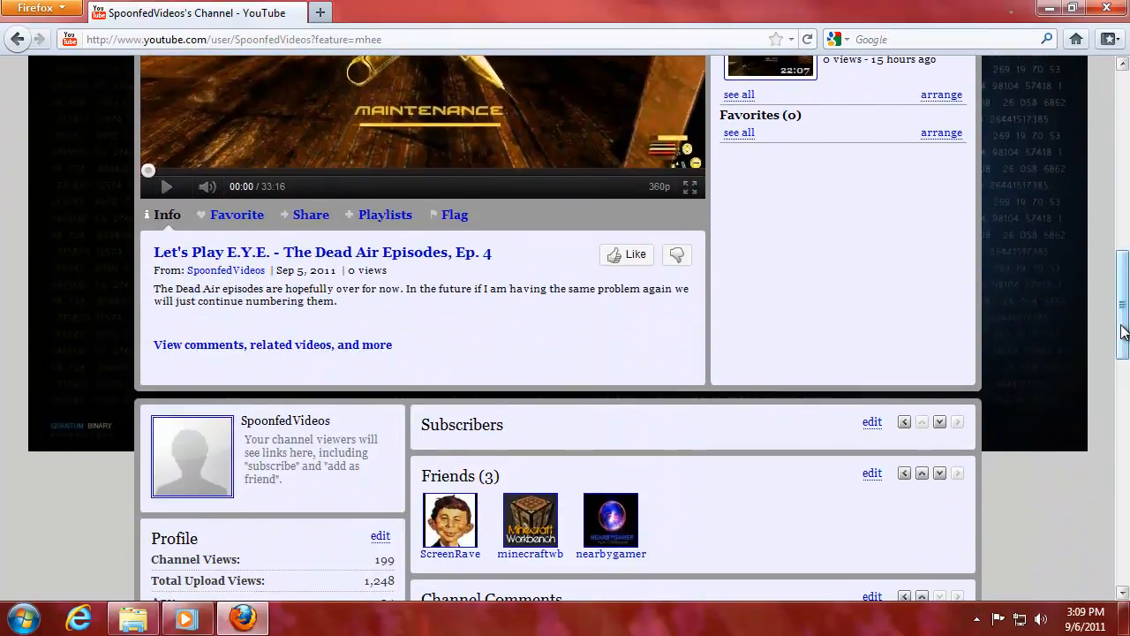
{"action": "scroll", "coordinate": [1122, 317], "scroll_direction": "down", "scroll_amount": 2}
{"action": "scroll", "coordinate": [1127, 305], "scroll_direction": "up", "scroll_amount": 3}
{"action": "scroll", "coordinate": [1128, 304], "scroll_direction": "up", "scroll_amount": 4}
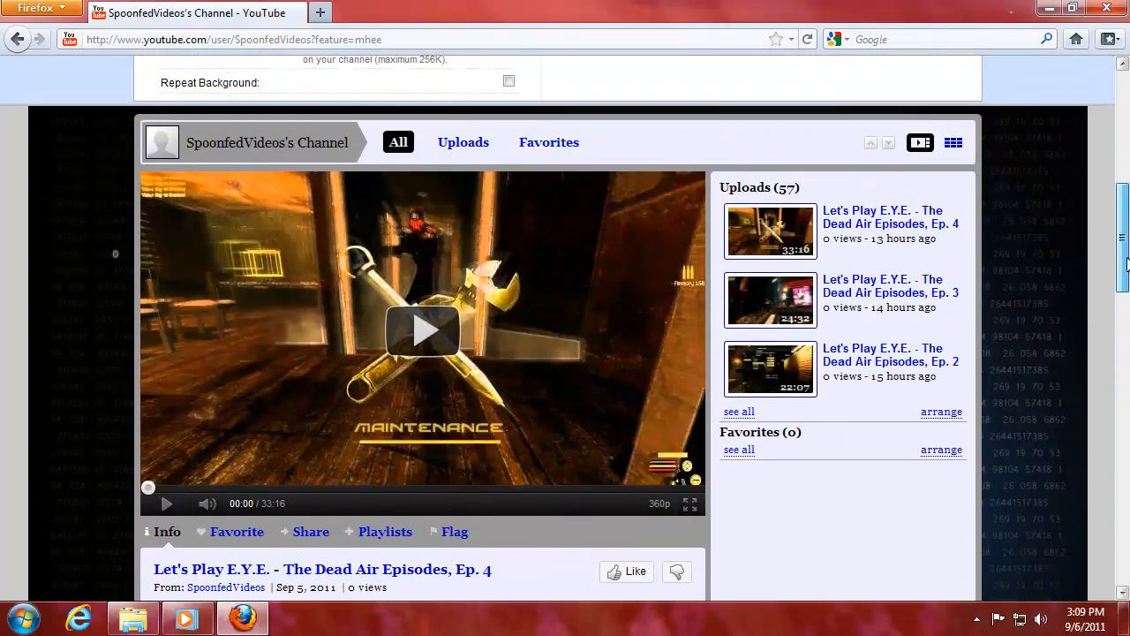
{"action": "scroll", "coordinate": [1127, 263], "scroll_direction": "up", "scroll_amount": 1}
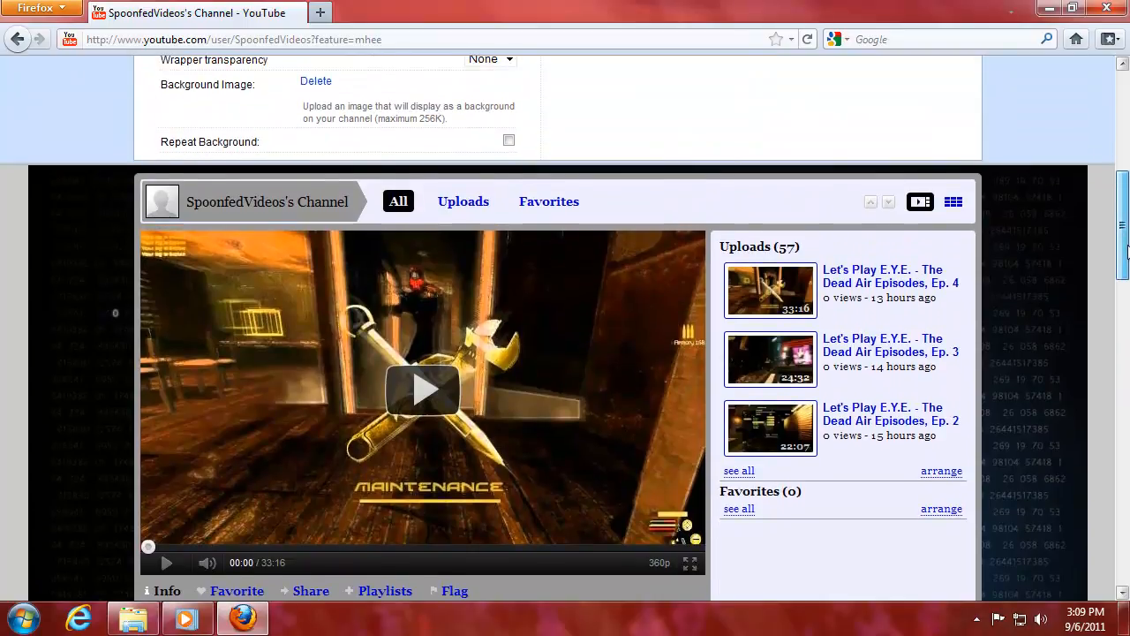
{"action": "scroll", "coordinate": [1128, 252], "scroll_direction": "down", "scroll_amount": 5}
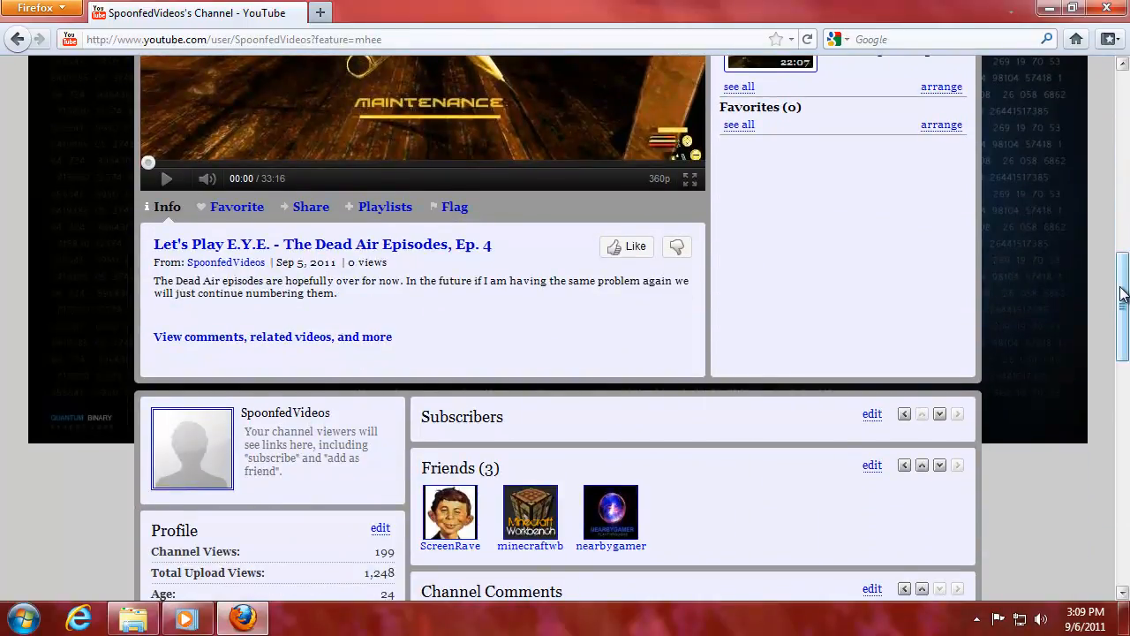
{"action": "left_click_drag", "start_coordinate": [1124, 294], "coordinate": [1125, 276]}
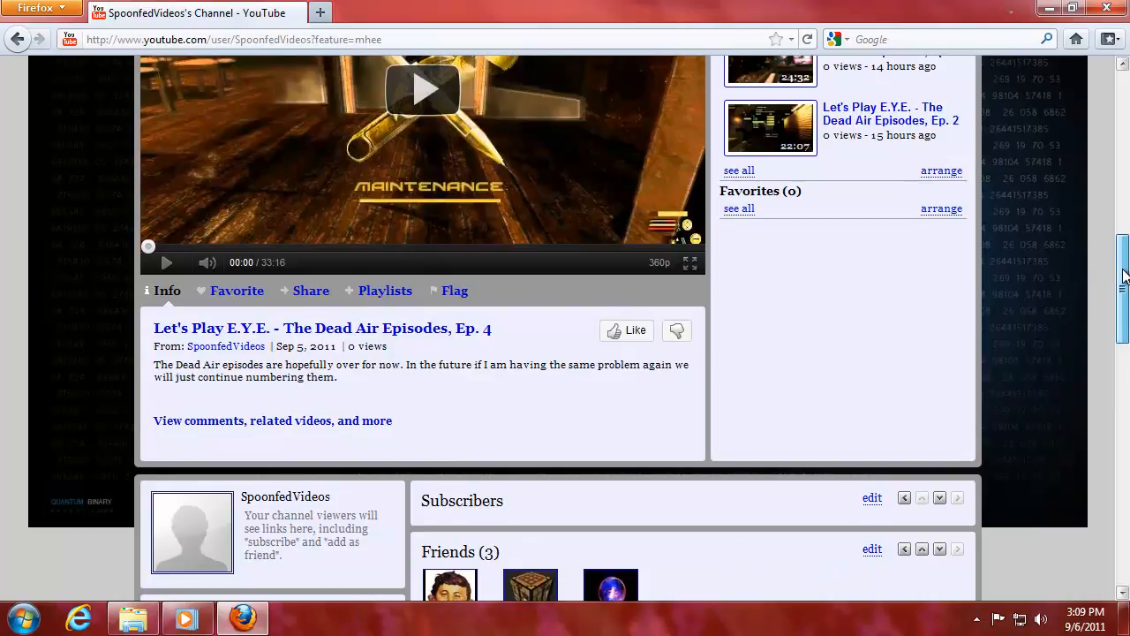
{"action": "left_click_drag", "start_coordinate": [1124, 277], "coordinate": [1124, 163]}
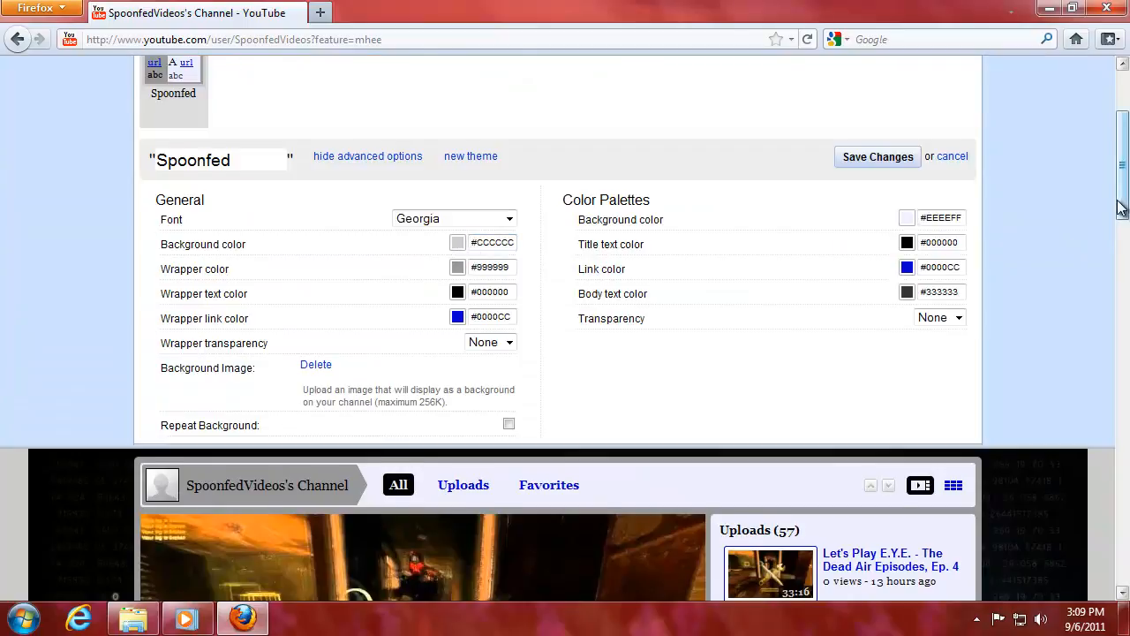
Set the channel background colour to black #000000 behind the matrix image.
{"action": "left_click_drag", "start_coordinate": [1124, 168], "coordinate": [1125, 136]}
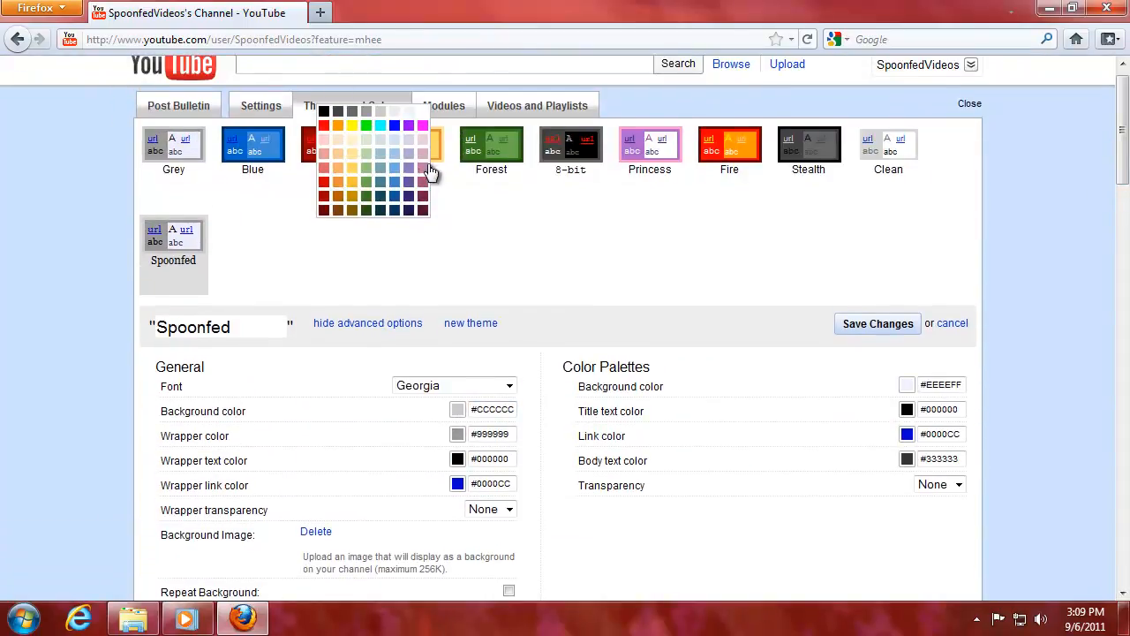
{"action": "left_click", "coordinate": [324, 113]}
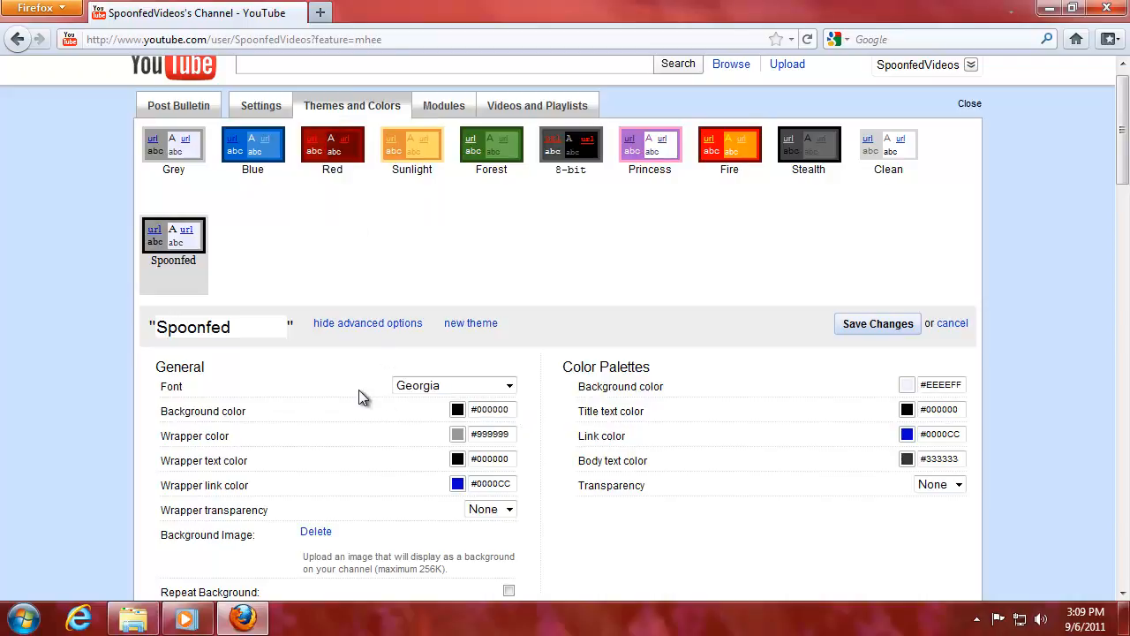
{"action": "left_click_drag", "start_coordinate": [1124, 141], "coordinate": [1124, 298]}
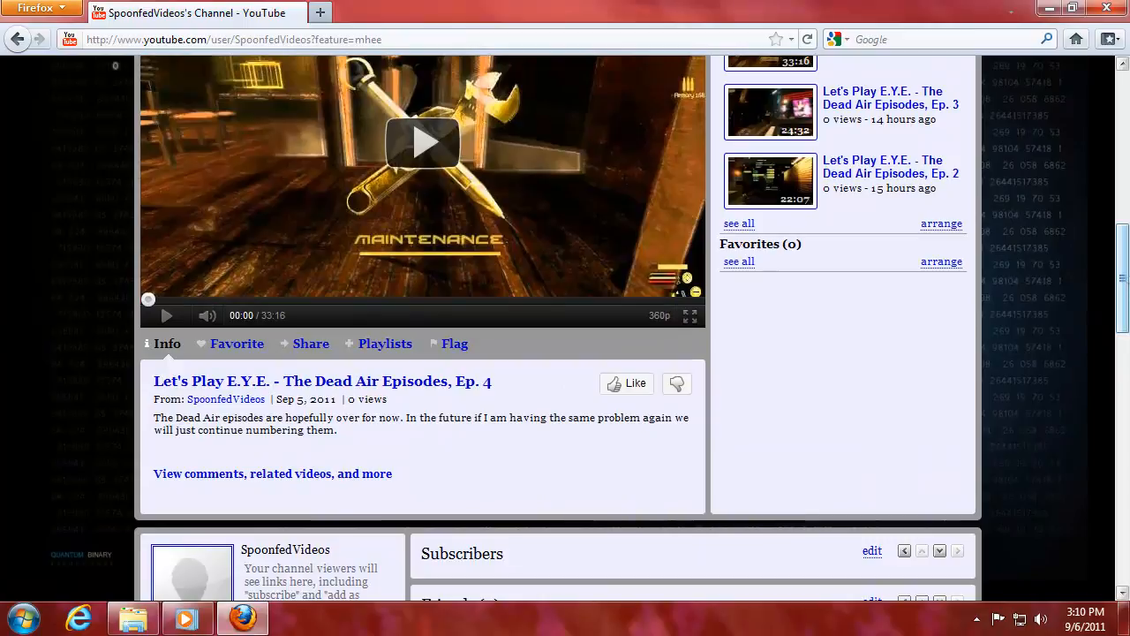
{"action": "left_click_drag", "start_coordinate": [1124, 280], "coordinate": [1124, 307]}
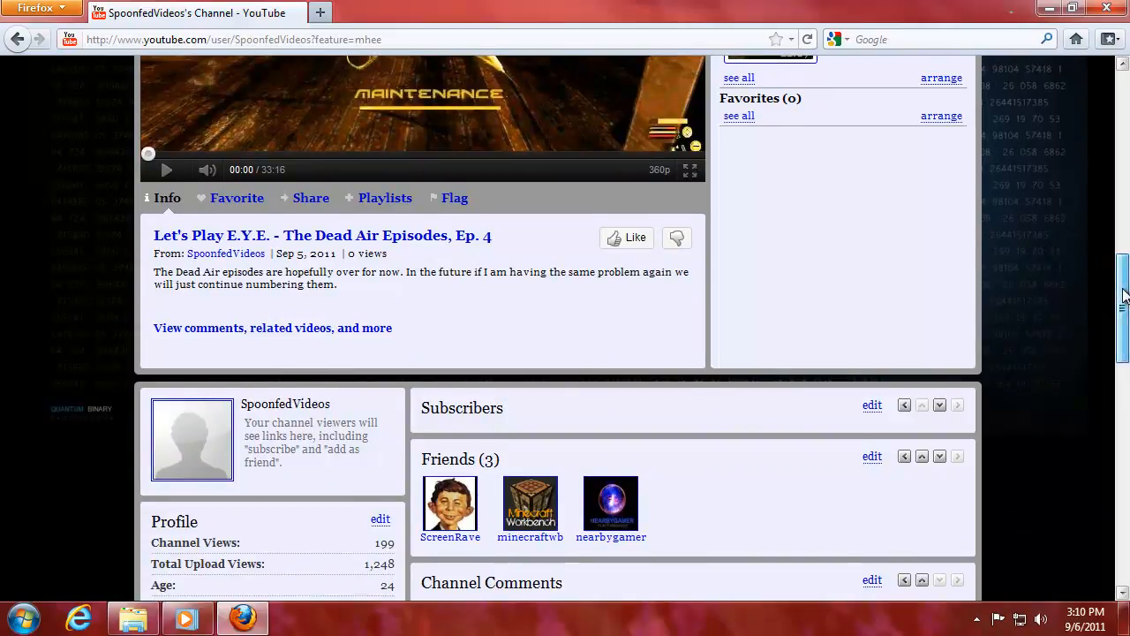
{"action": "mouse_move", "coordinate": [1124, 296]}
{"action": "left_mouse_down"}
{"action": "mouse_move", "coordinate": [1123, 232]}
{"action": "mouse_move", "coordinate": [1125, 299]}
{"action": "mouse_move", "coordinate": [1126, 282]}
{"action": "left_mouse_up"}
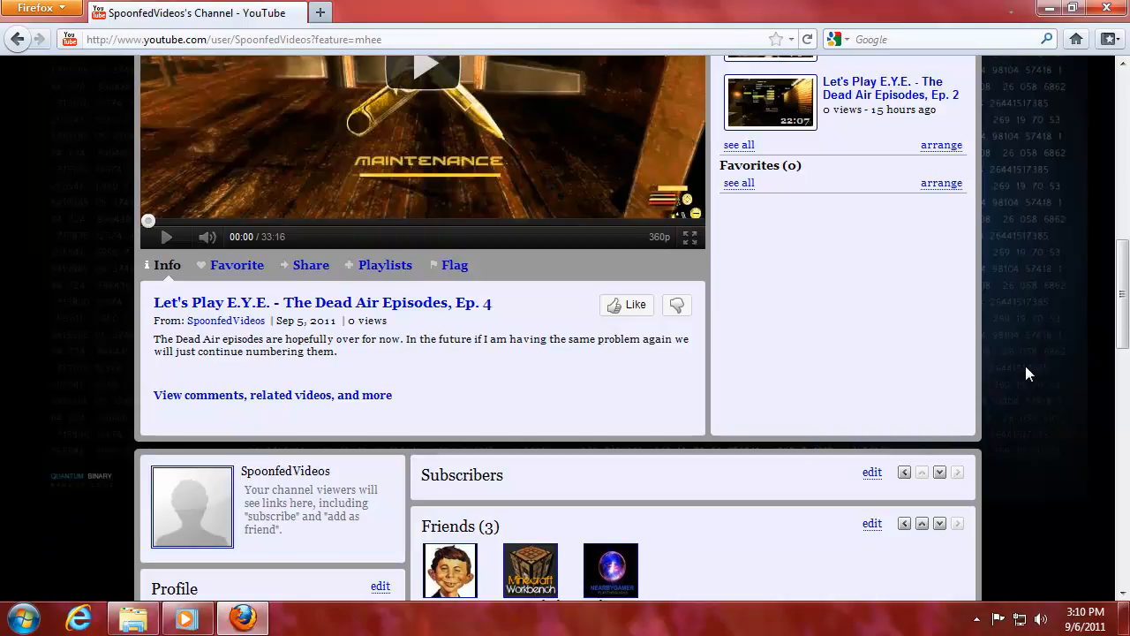
{"action": "left_click_drag", "start_coordinate": [1123, 322], "coordinate": [1126, 245]}
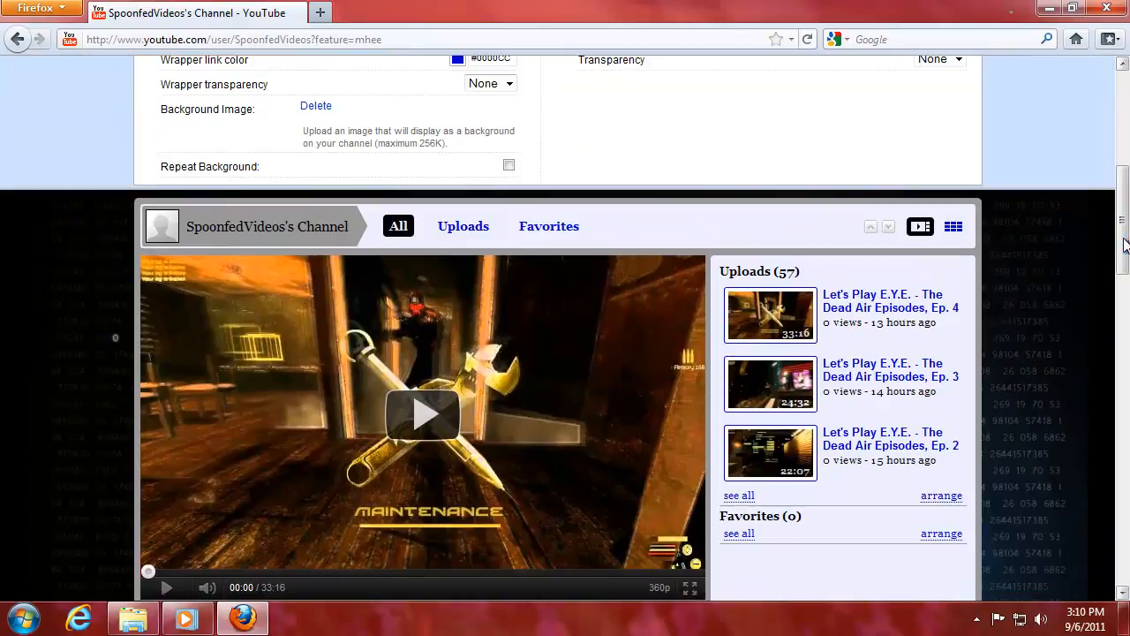
Turn on Repeat Background for the matrix background image.
{"action": "left_click", "coordinate": [509, 166]}
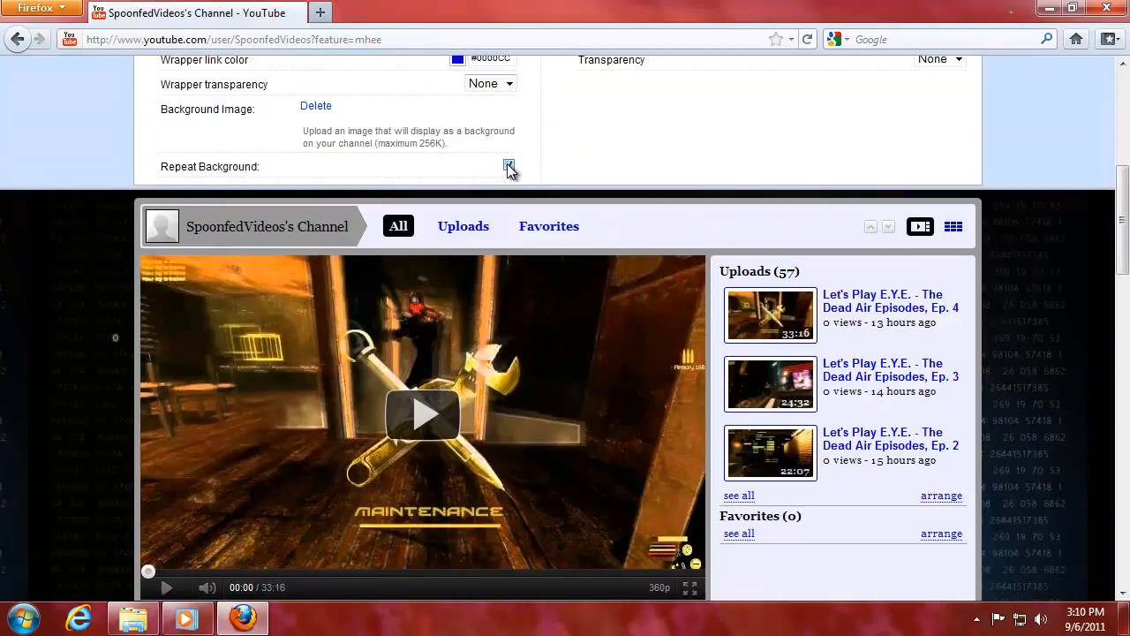
{"action": "left_click_drag", "start_coordinate": [1124, 241], "coordinate": [1123, 286]}
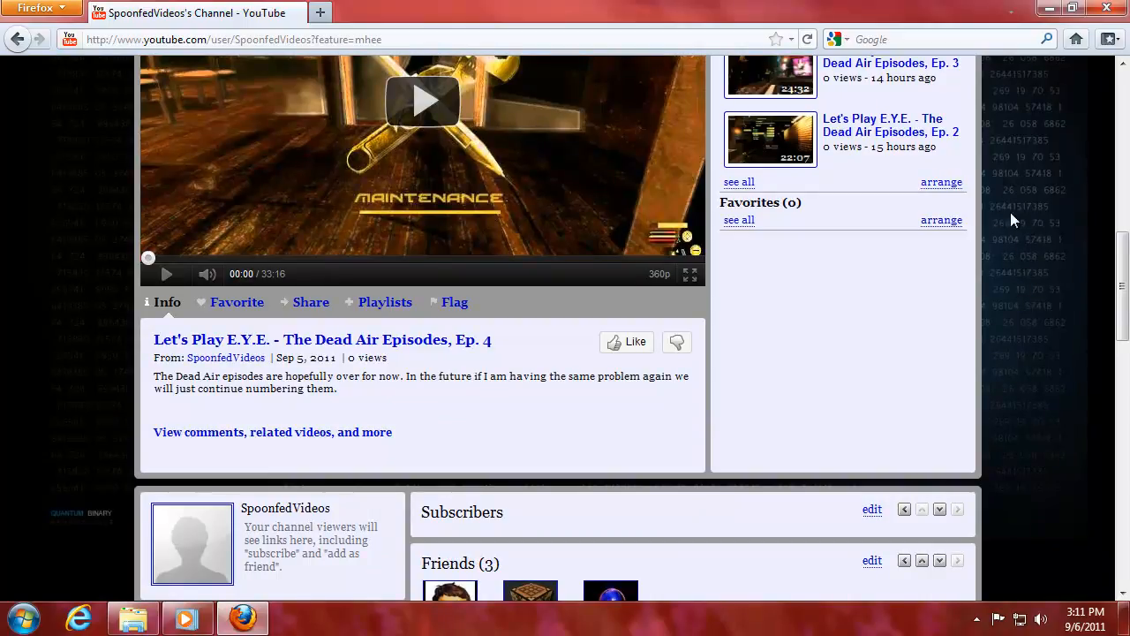
{"action": "left_click_drag", "start_coordinate": [1123, 276], "coordinate": [1123, 303]}
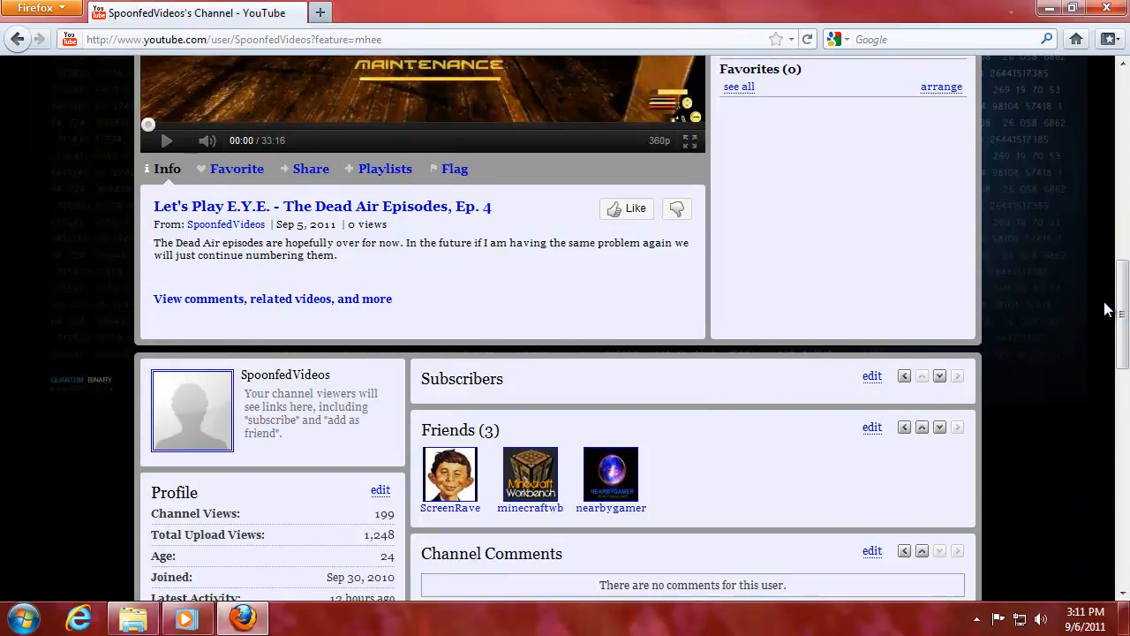
Set both the wrapper and content panel transparency to 80%.
{"action": "left_click_drag", "start_coordinate": [1122, 309], "coordinate": [1122, 194]}
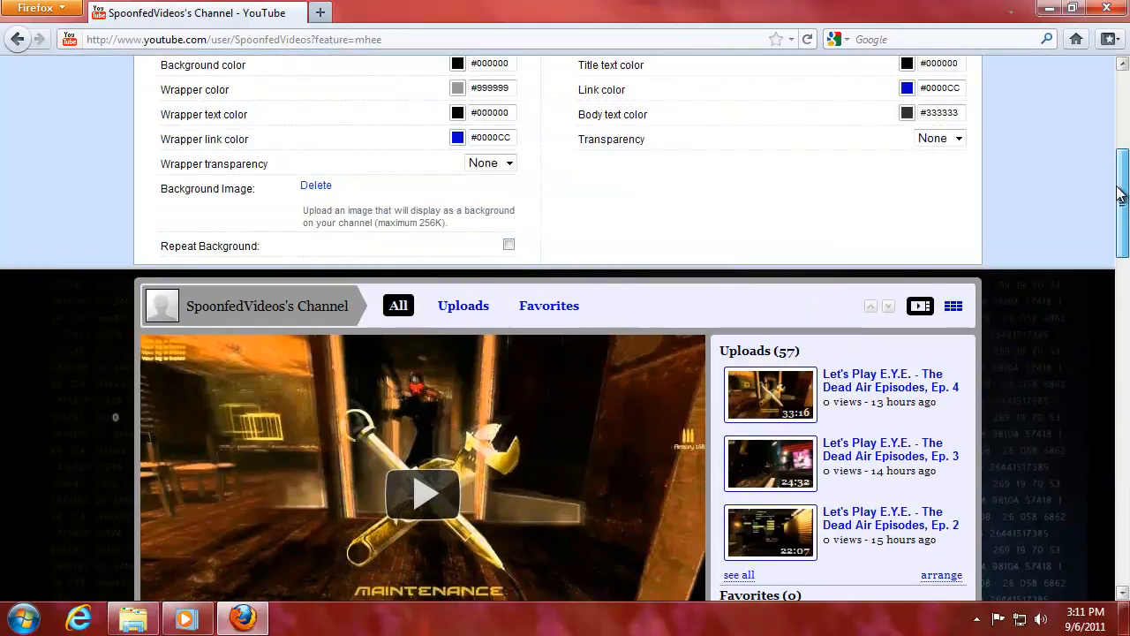
{"action": "left_click", "coordinate": [509, 163]}
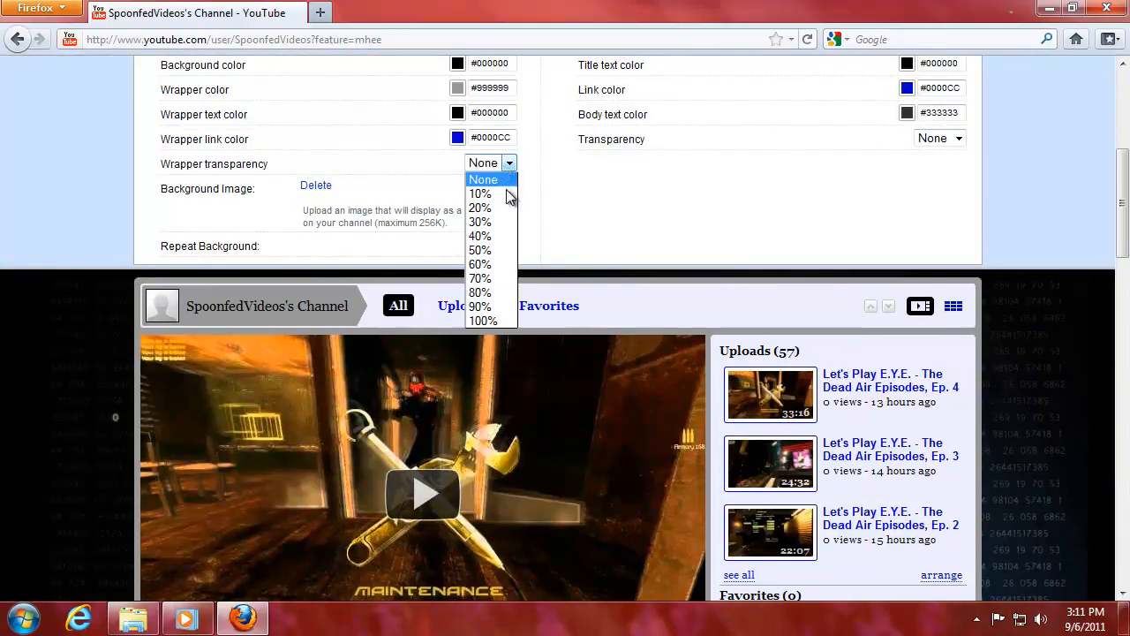
{"action": "left_click", "coordinate": [500, 294]}
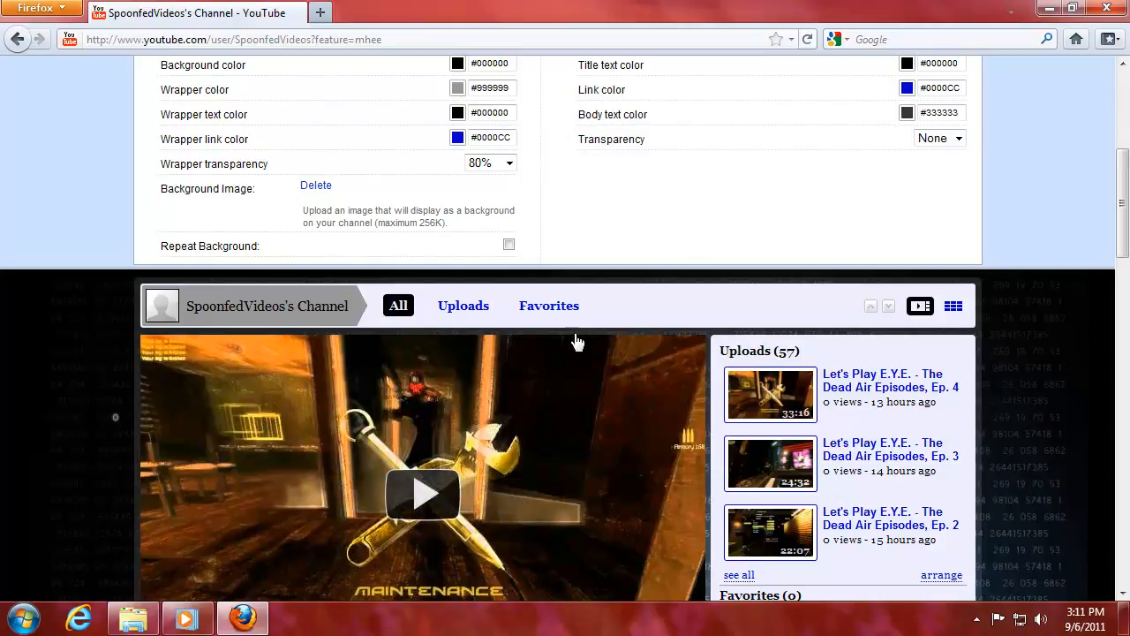
{"action": "left_click", "coordinate": [933, 139]}
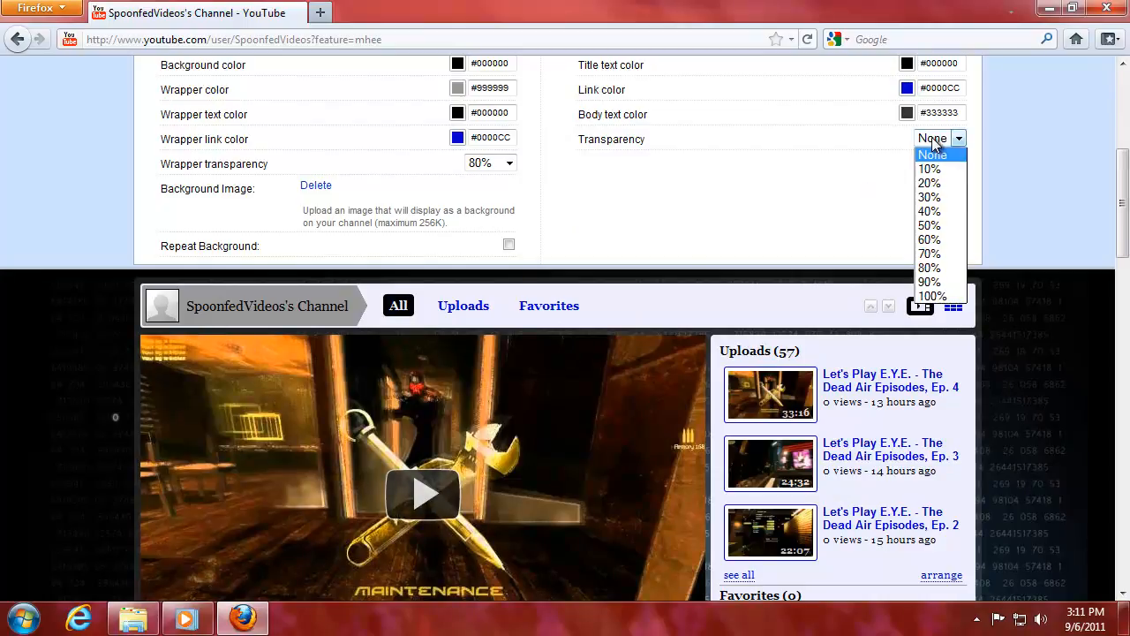
{"action": "left_click", "coordinate": [942, 268]}
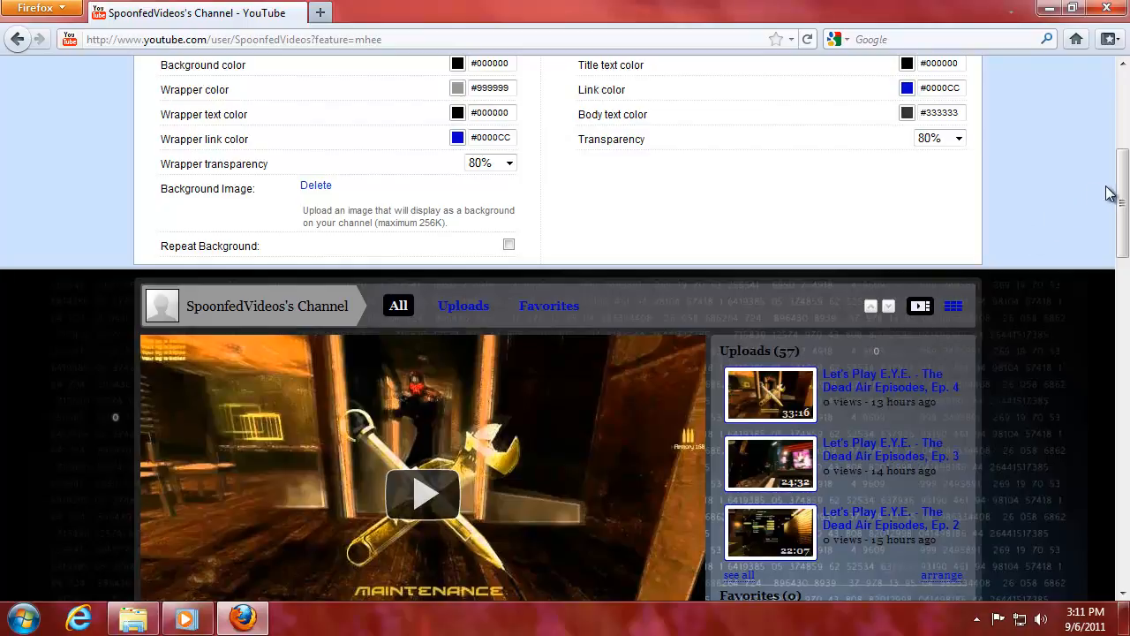
{"action": "left_click_drag", "start_coordinate": [1123, 193], "coordinate": [1125, 264]}
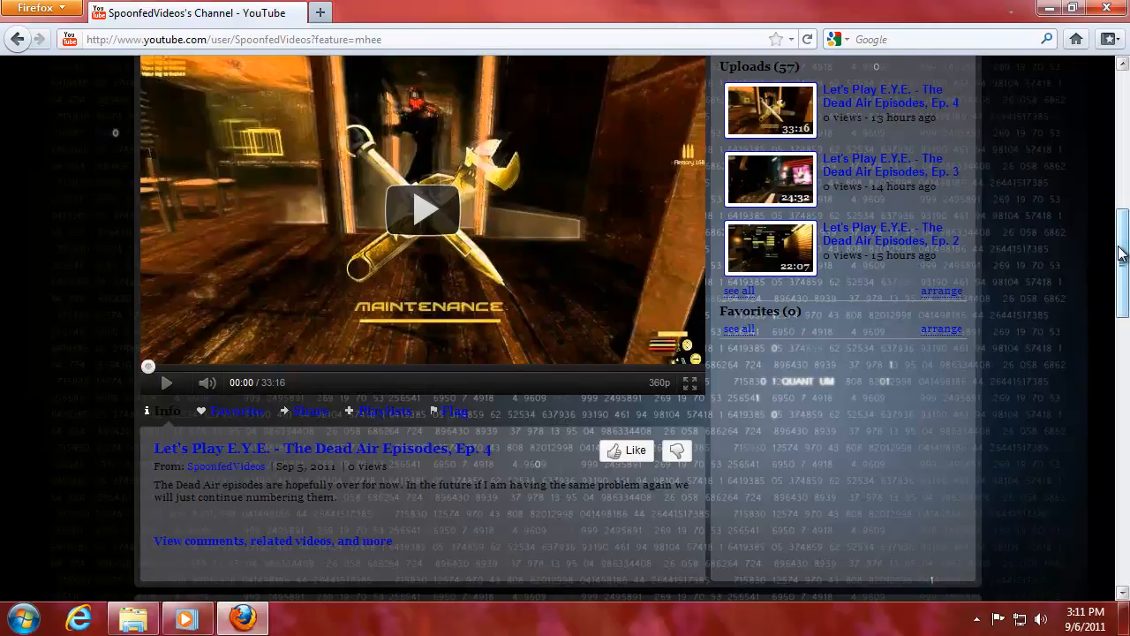
{"action": "left_click_drag", "start_coordinate": [1120, 247], "coordinate": [1124, 437]}
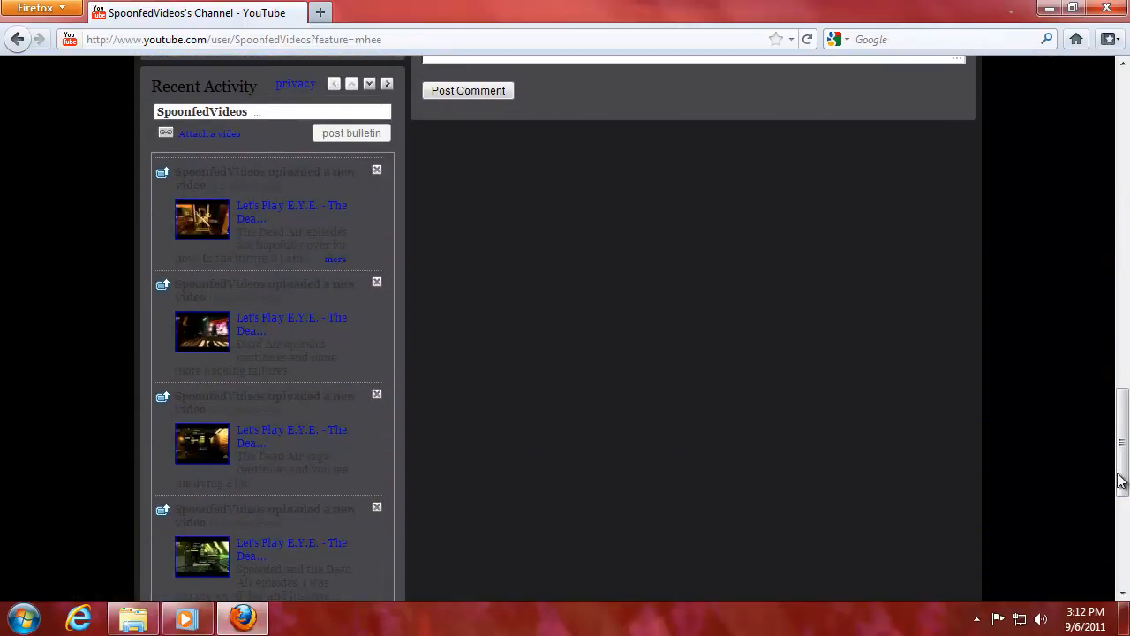
{"action": "left_click_drag", "start_coordinate": [1126, 461], "coordinate": [1127, 291]}
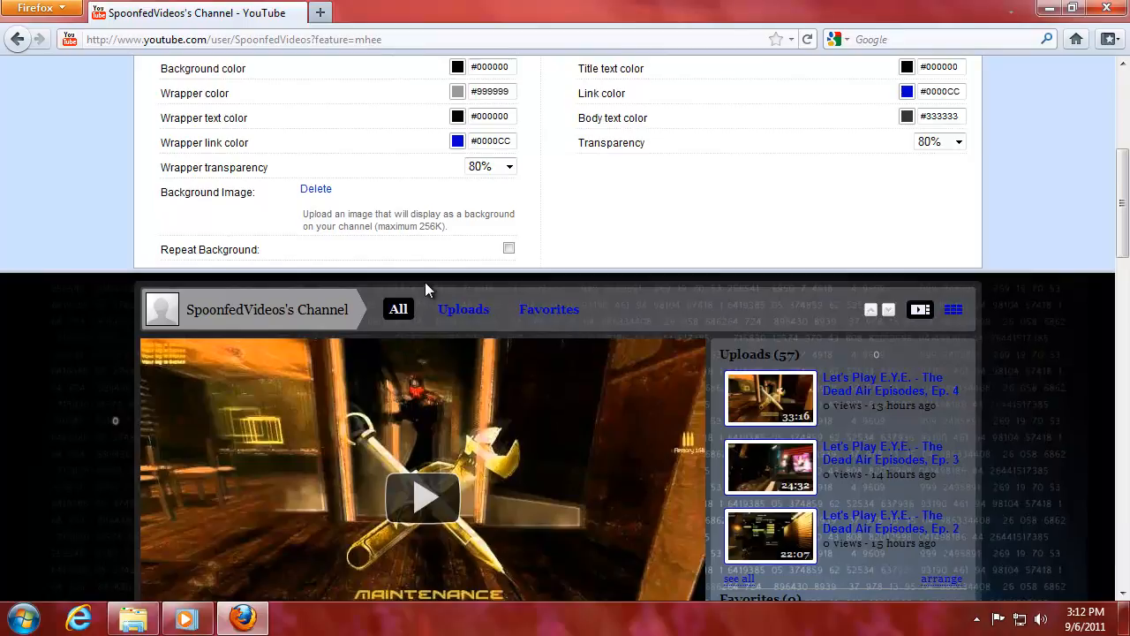
Set the wrapper transparency to 90%.
{"action": "left_click", "coordinate": [497, 166]}
{"action": "left_click", "coordinate": [491, 310]}
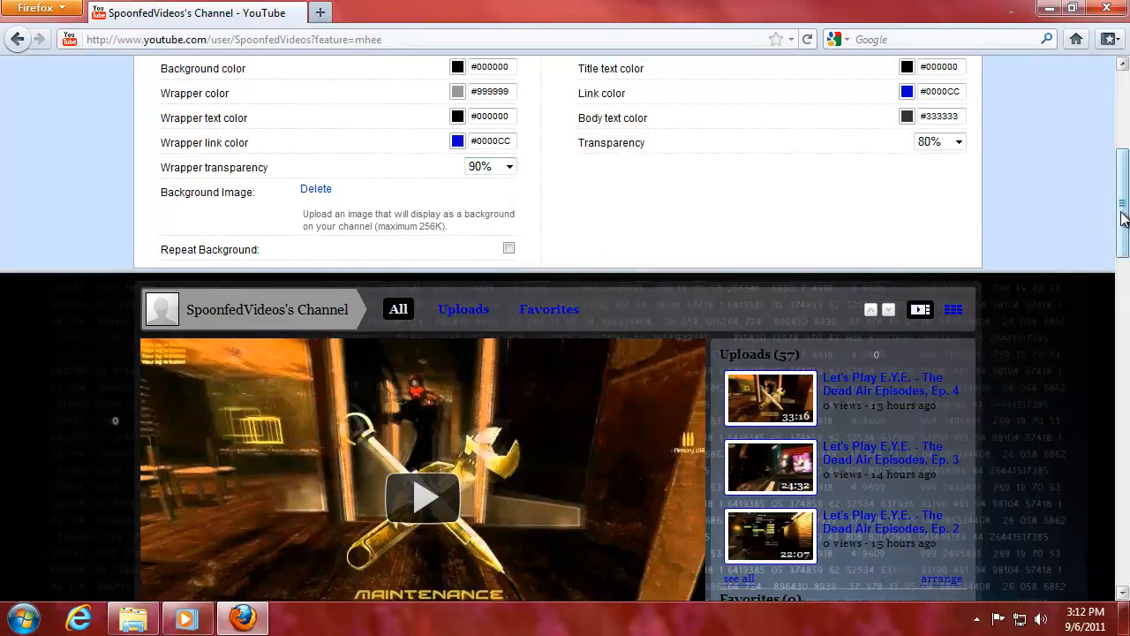
{"action": "left_click_drag", "start_coordinate": [1124, 223], "coordinate": [1123, 289]}
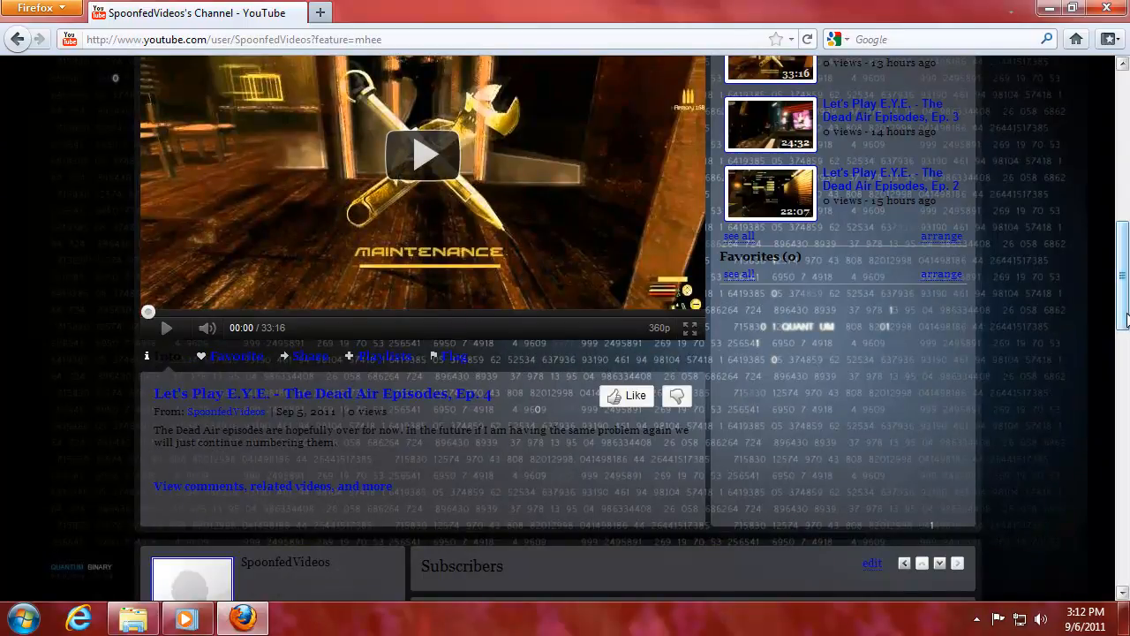
{"action": "left_click_drag", "start_coordinate": [1124, 317], "coordinate": [1125, 296]}
Make the wrapper text colour white (#FFFFFF).
{"action": "scroll", "coordinate": [984, 248], "scroll_direction": "up", "scroll_amount": 5}
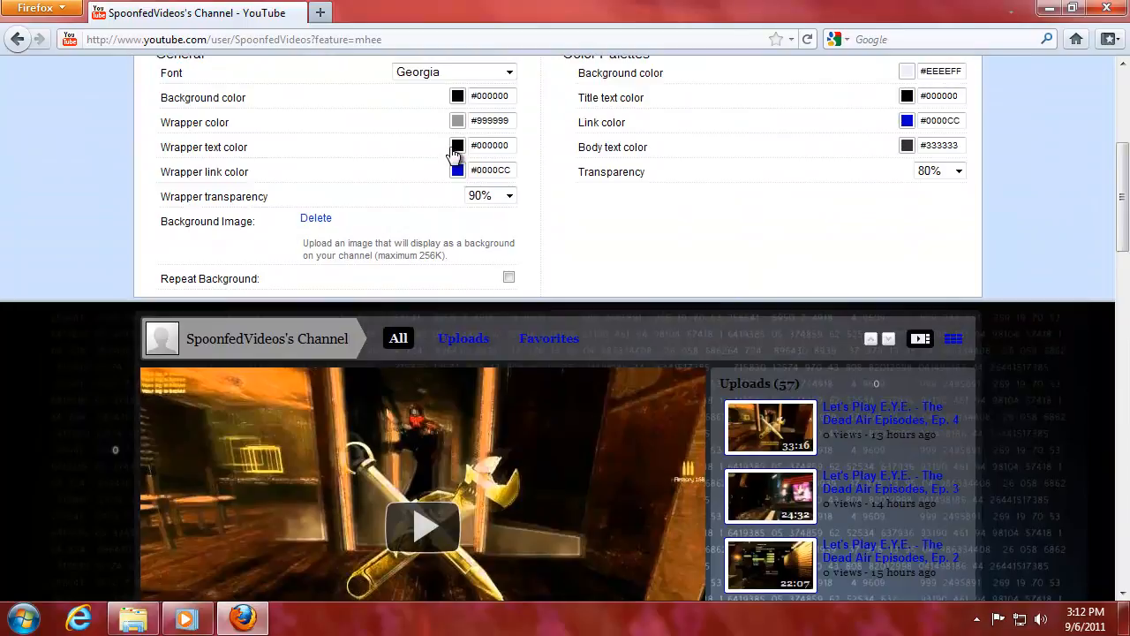
{"action": "left_click_drag", "start_coordinate": [1123, 217], "coordinate": [1120, 126]}
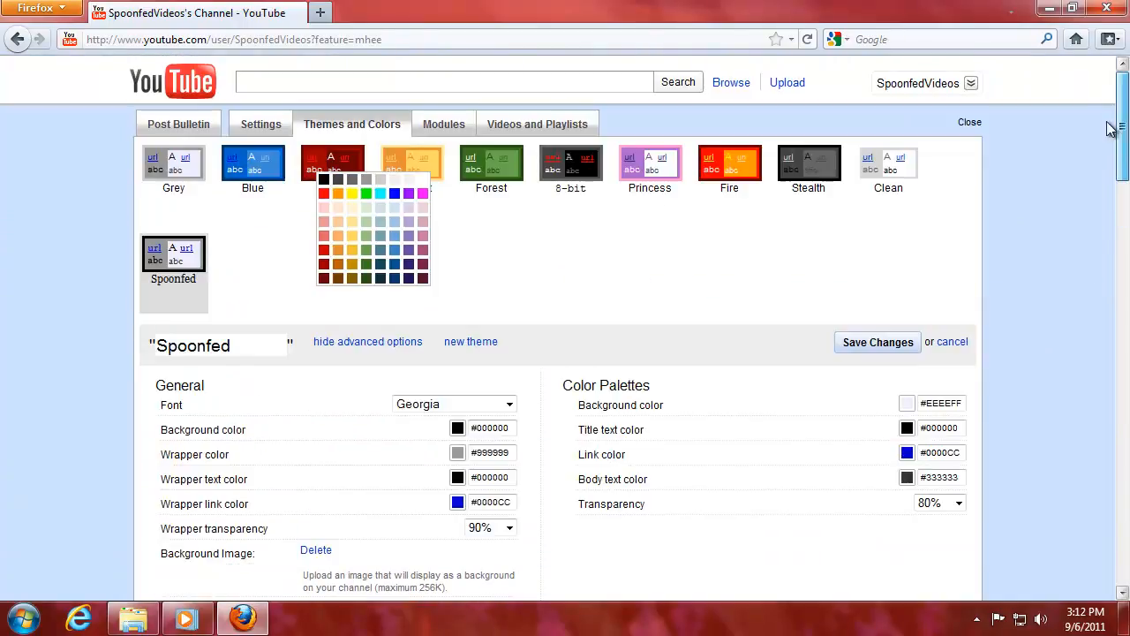
{"action": "left_click", "coordinate": [427, 185]}
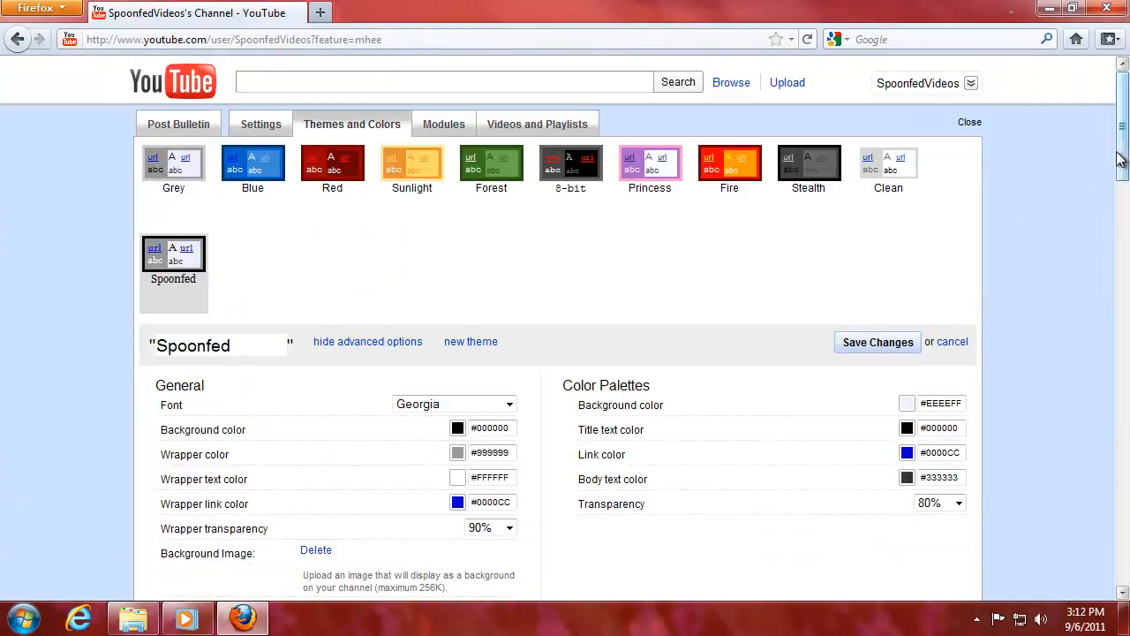
{"action": "left_click_drag", "start_coordinate": [1121, 141], "coordinate": [1121, 318]}
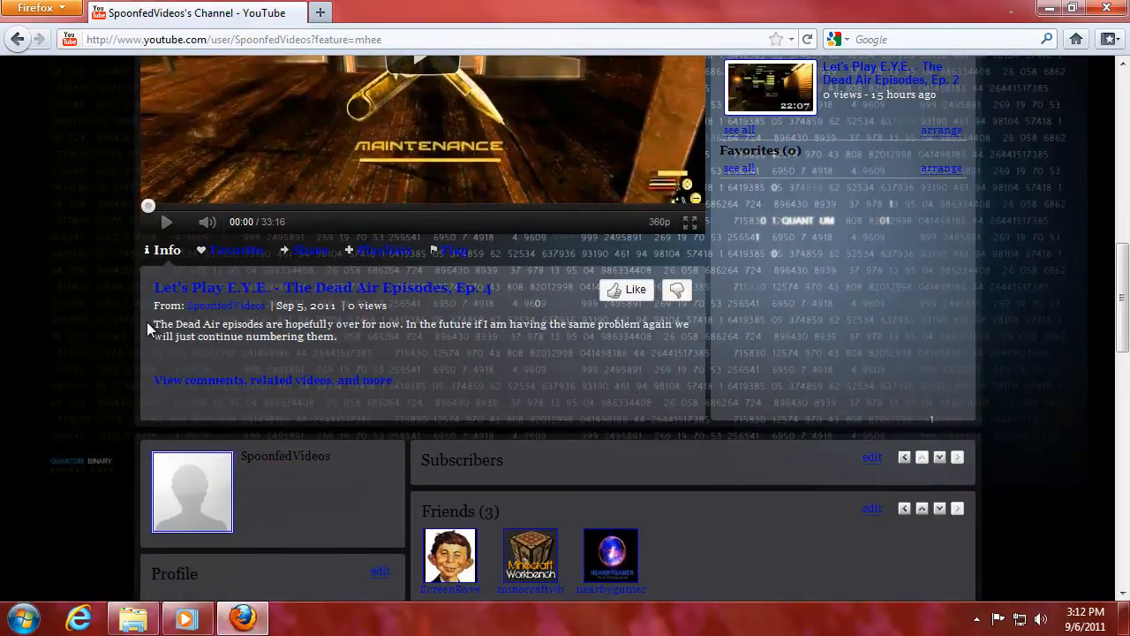
{"action": "left_click_drag", "start_coordinate": [148, 329], "coordinate": [398, 349]}
{"action": "left_click", "coordinate": [459, 325]}
Set the colour palettes transparency to 70%.
{"action": "left_click_drag", "start_coordinate": [1118, 304], "coordinate": [1118, 216]}
{"action": "left_click", "coordinate": [958, 111]}
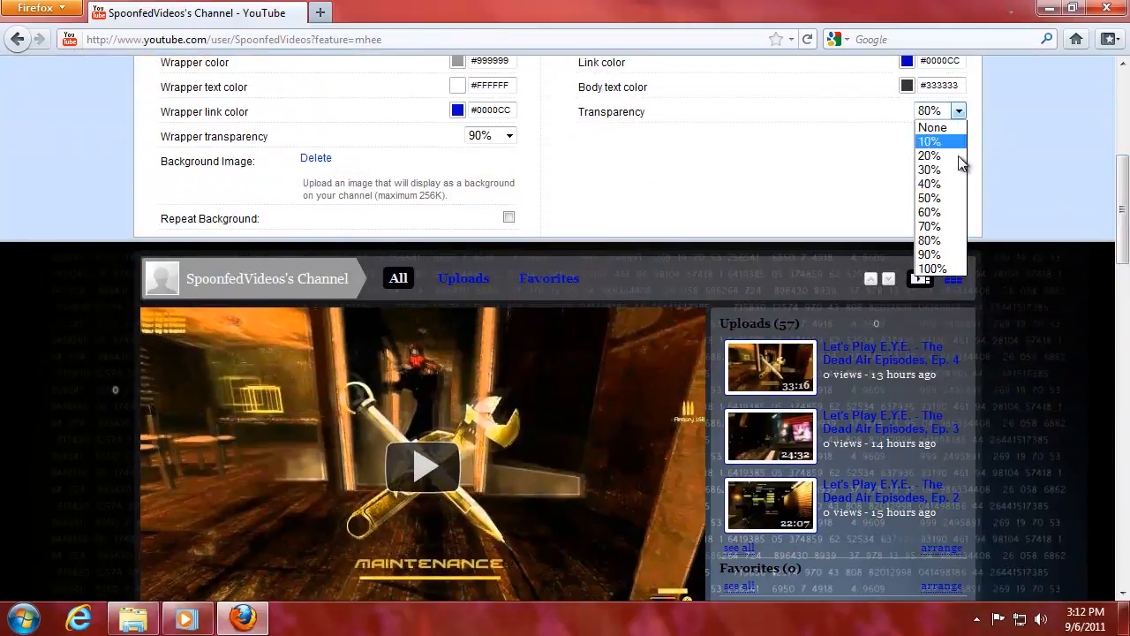
{"action": "left_click", "coordinate": [935, 230]}
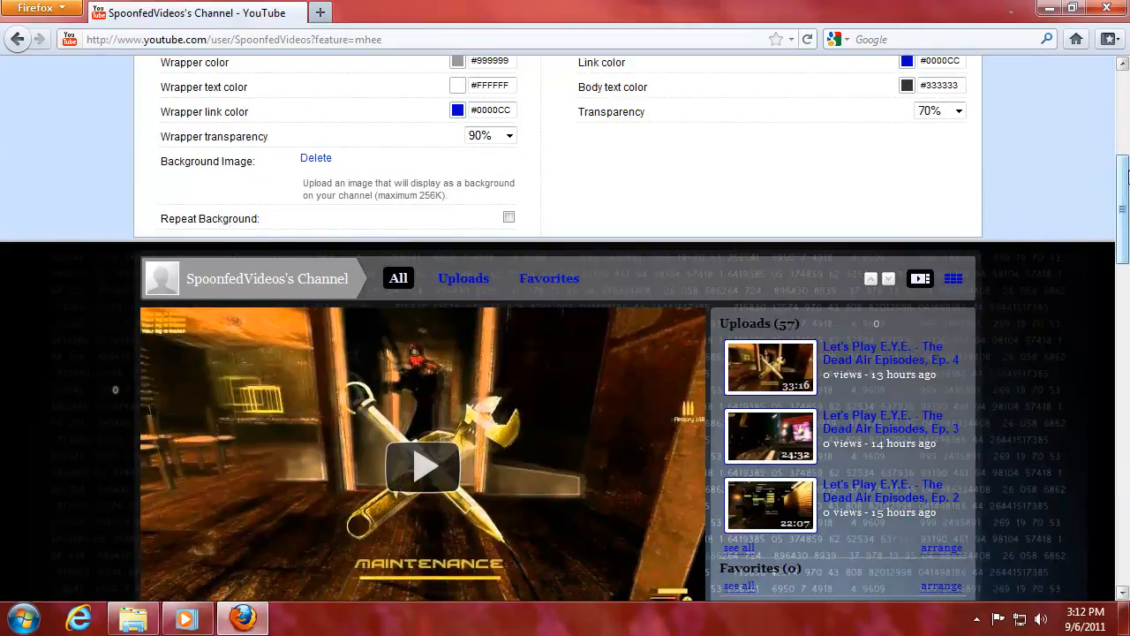
{"action": "left_click_drag", "start_coordinate": [1127, 181], "coordinate": [1127, 228]}
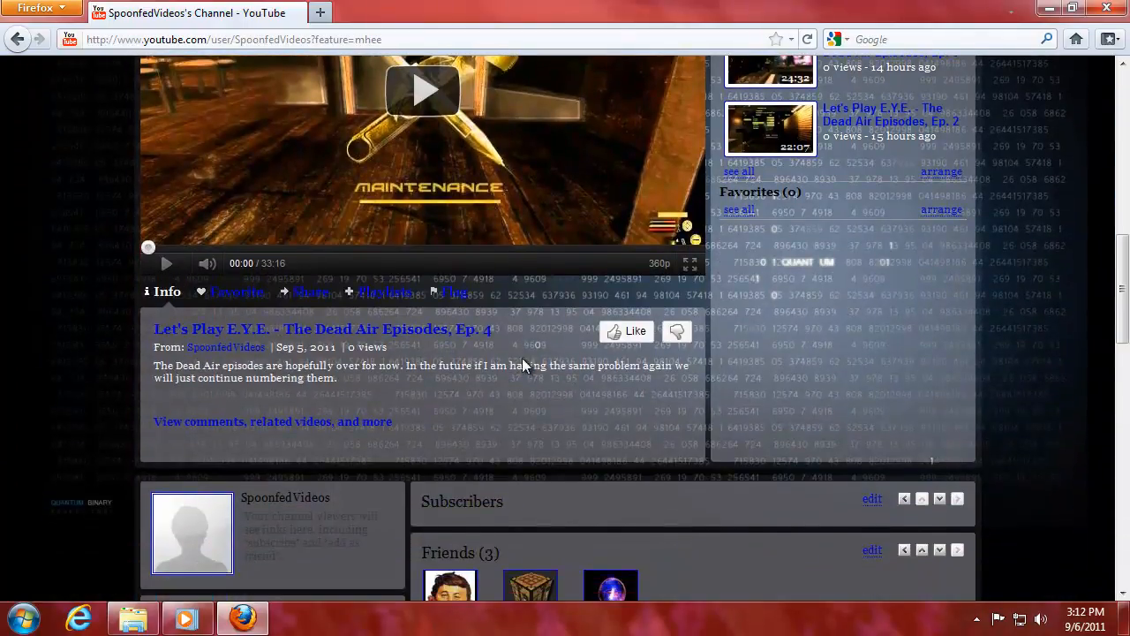
{"action": "left_click_drag", "start_coordinate": [428, 363], "coordinate": [523, 397]}
{"action": "left_click", "coordinate": [431, 365]}
{"action": "left_click_drag", "start_coordinate": [1123, 302], "coordinate": [983, 197]}
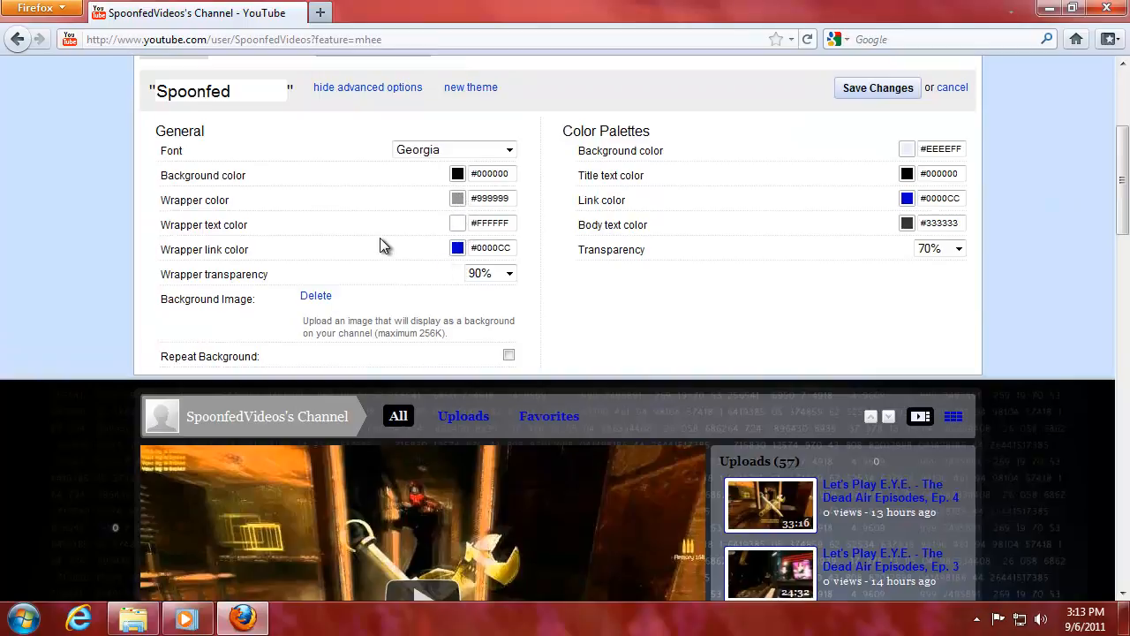
Try light and darker greys for the wrapper links, then settle on dark teal #134F5C.
{"action": "left_click_drag", "start_coordinate": [1124, 232], "coordinate": [1124, 178]}
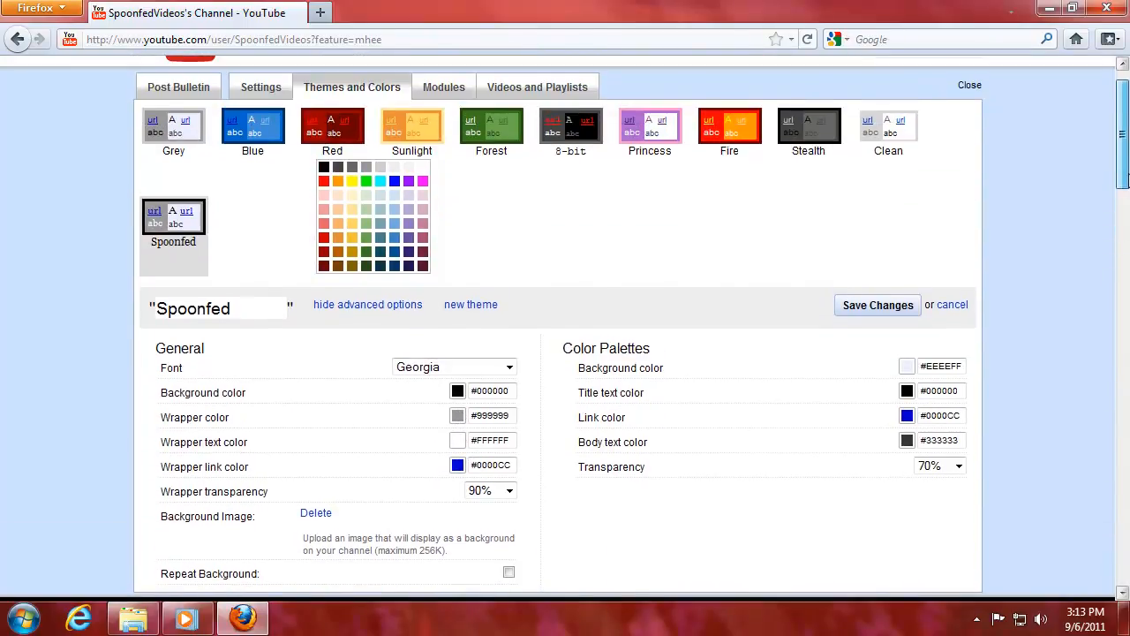
{"action": "left_click", "coordinate": [378, 167]}
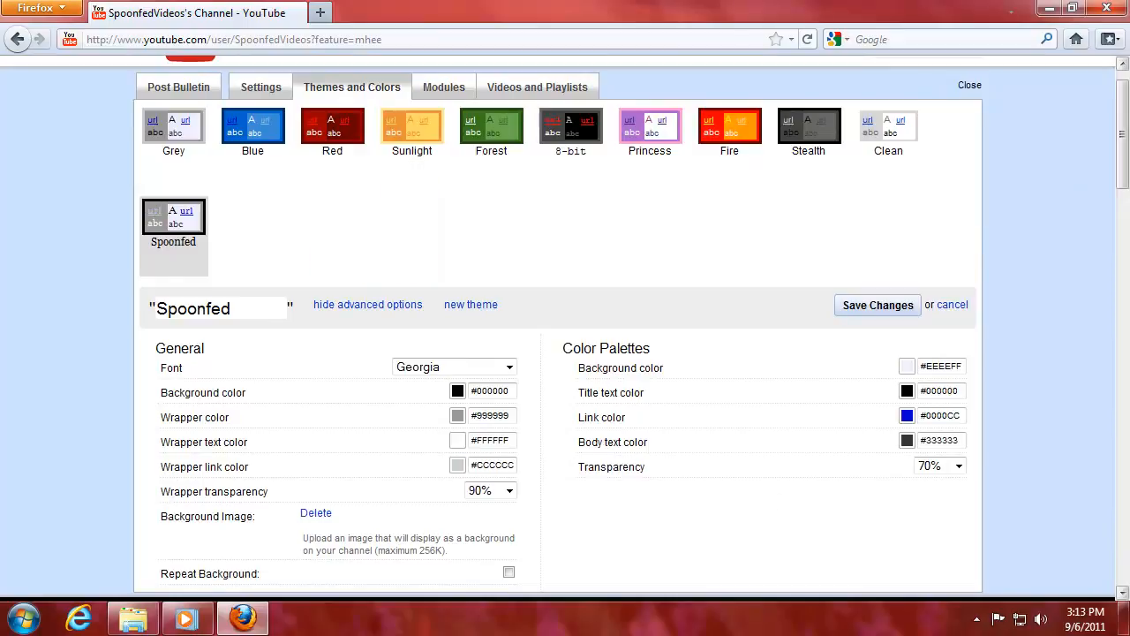
{"action": "left_click_drag", "start_coordinate": [1126, 193], "coordinate": [877, 326]}
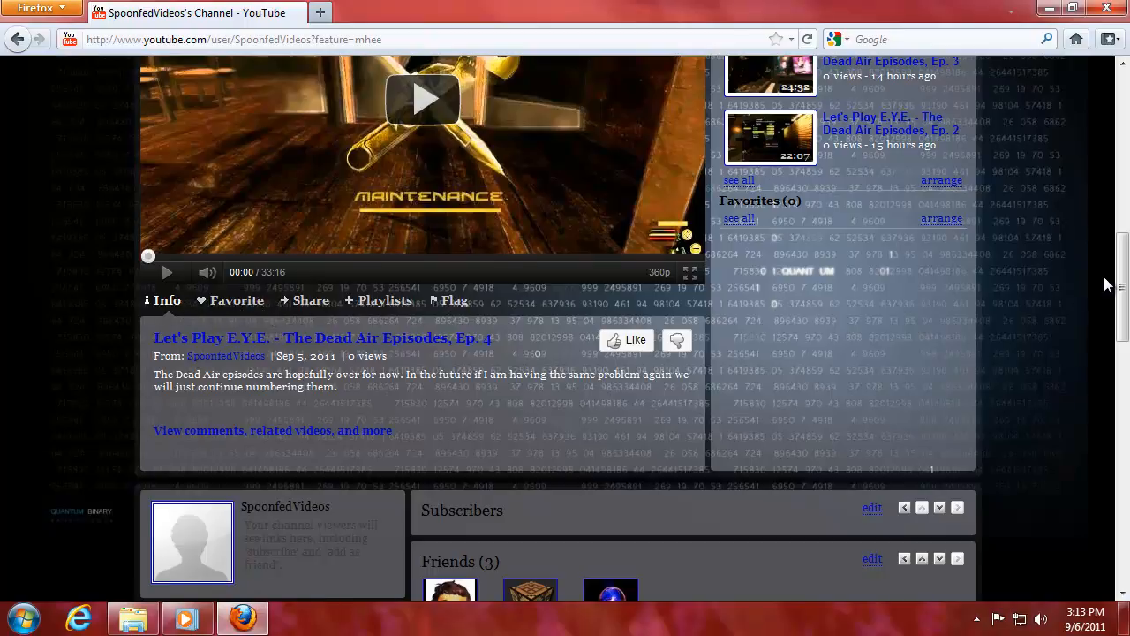
{"action": "left_click_drag", "start_coordinate": [1121, 274], "coordinate": [1120, 126]}
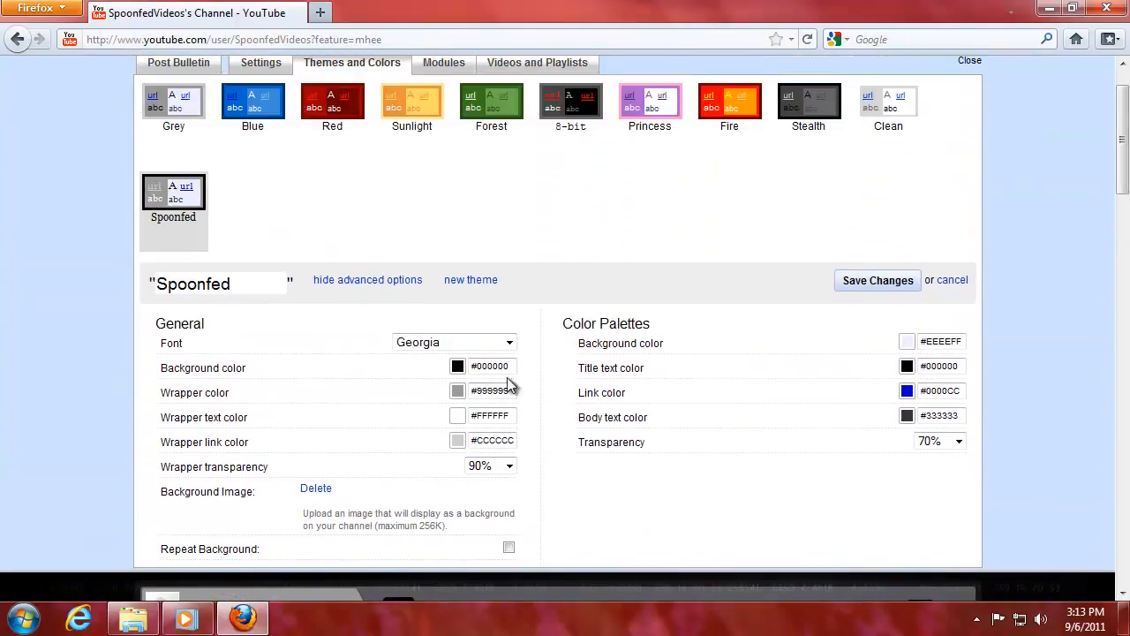
{"action": "left_click", "coordinate": [457, 440]}
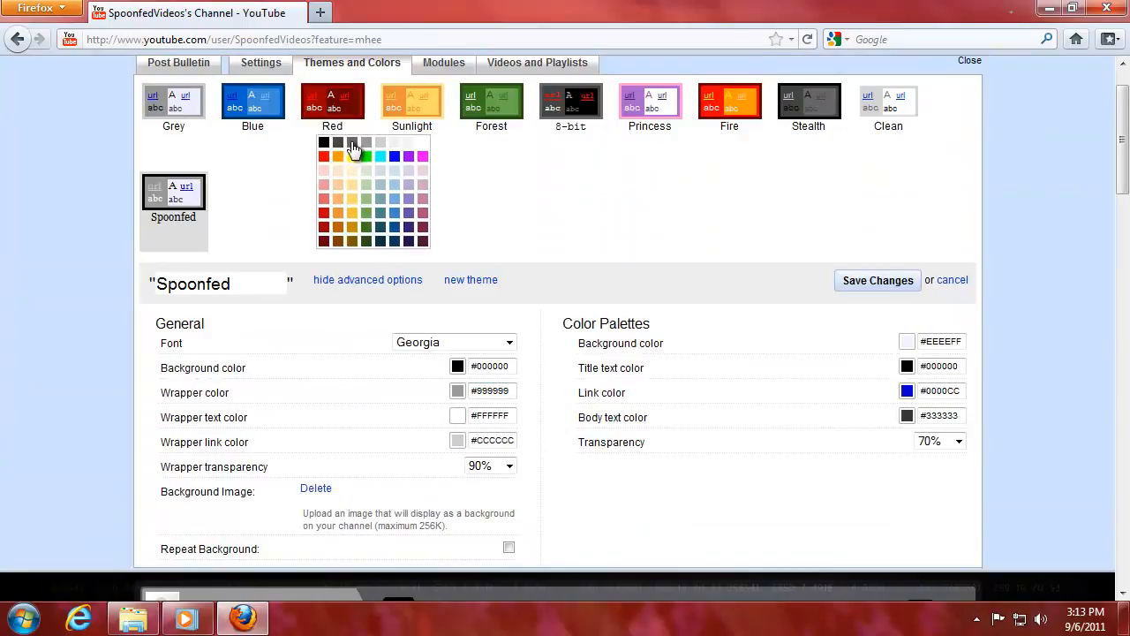
{"action": "left_click", "coordinate": [355, 154]}
{"action": "left_click_drag", "start_coordinate": [1123, 196], "coordinate": [1123, 349]}
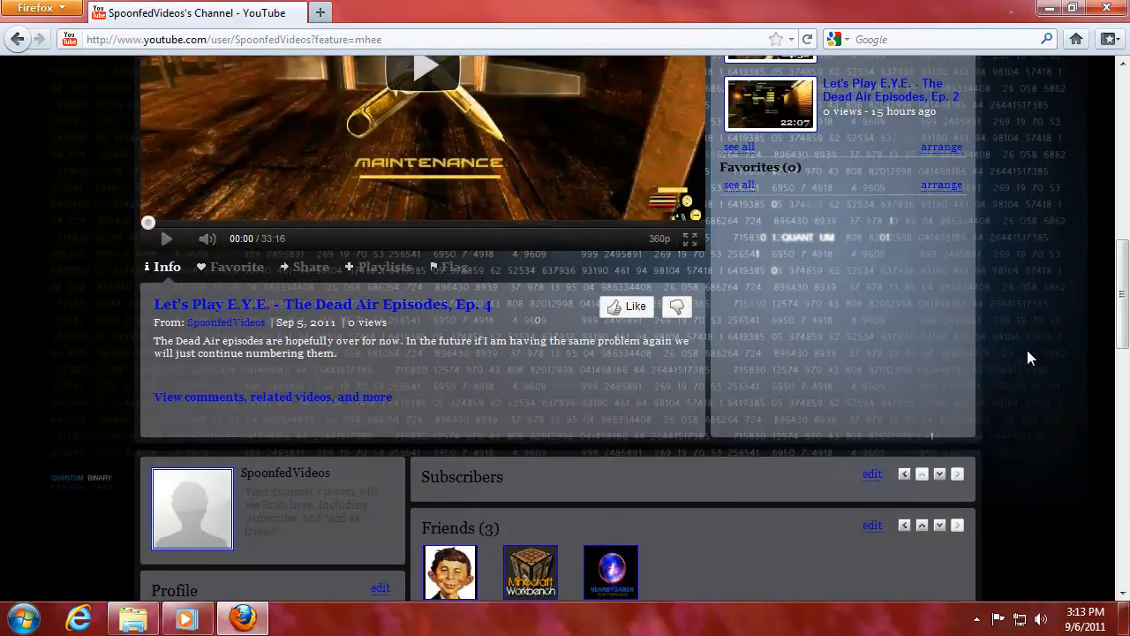
{"action": "left_click_drag", "start_coordinate": [1123, 295], "coordinate": [1126, 159]}
{"action": "left_click", "coordinate": [457, 352]}
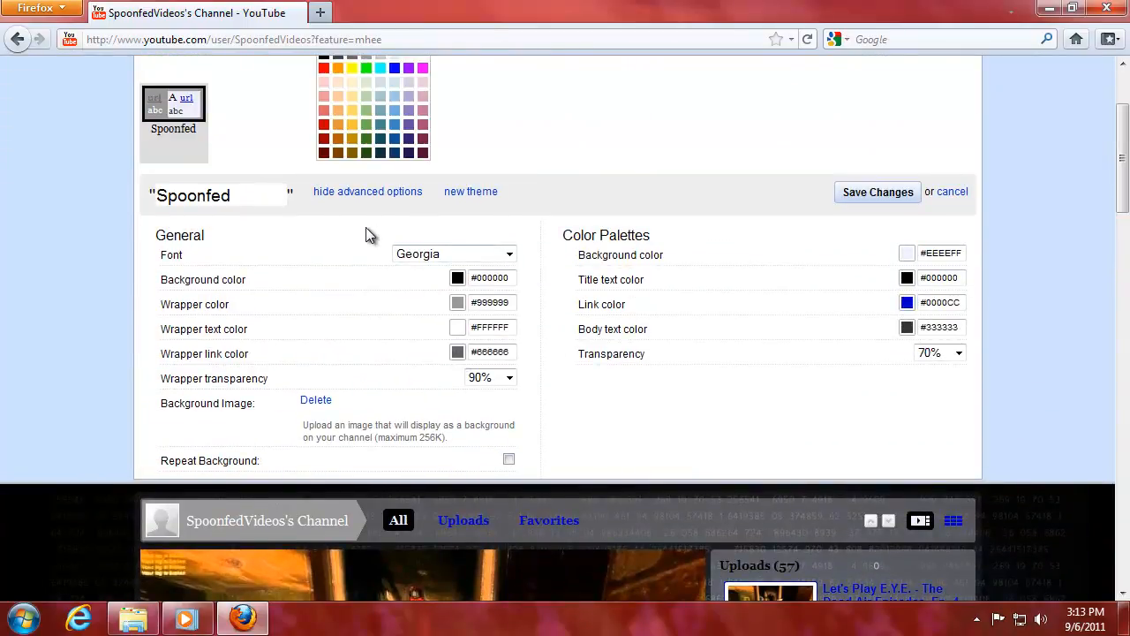
{"action": "left_click", "coordinate": [381, 140]}
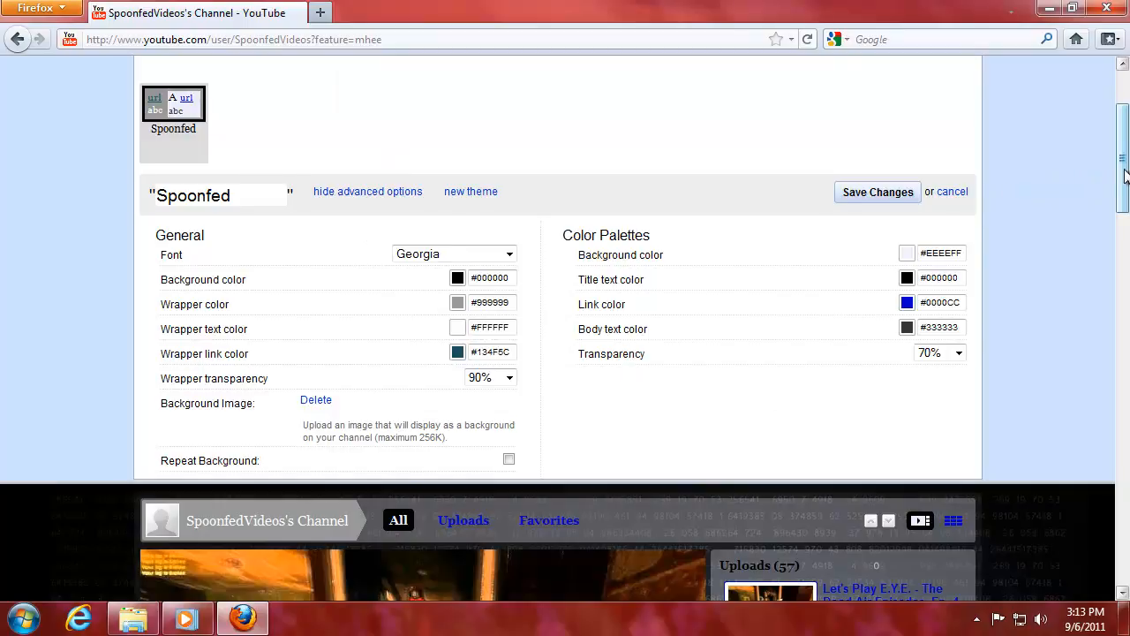
Set the wrapper transparency to 60% after briefly trying 80%.
{"action": "scroll", "coordinate": [1126, 176], "scroll_direction": "down", "scroll_amount": 10}
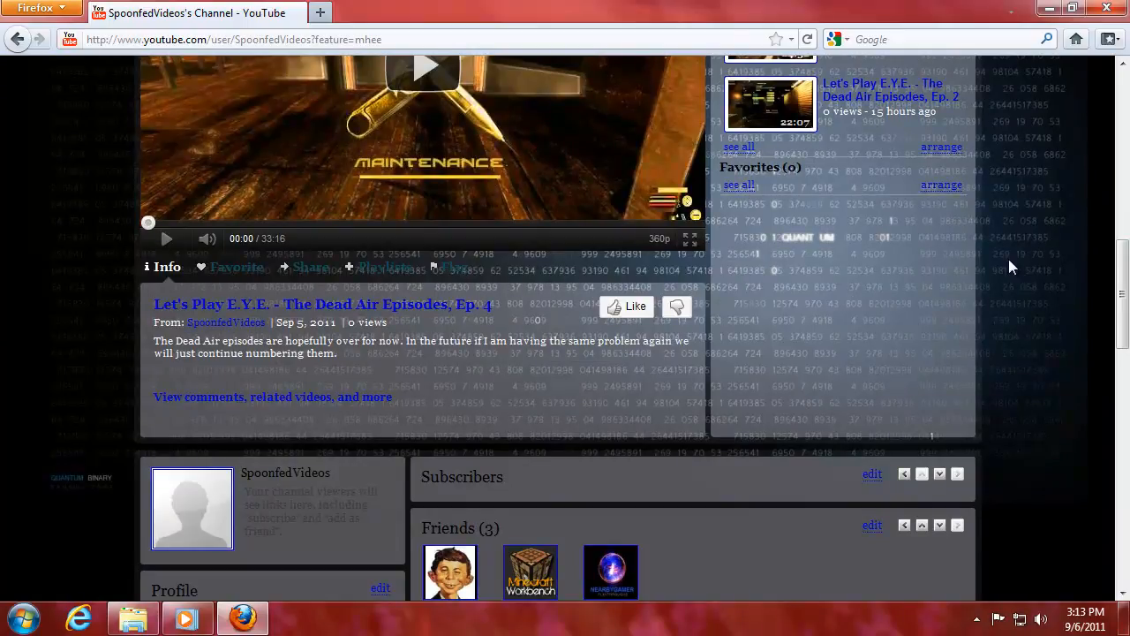
{"action": "scroll", "coordinate": [1120, 282], "scroll_direction": "up", "scroll_amount": 5}
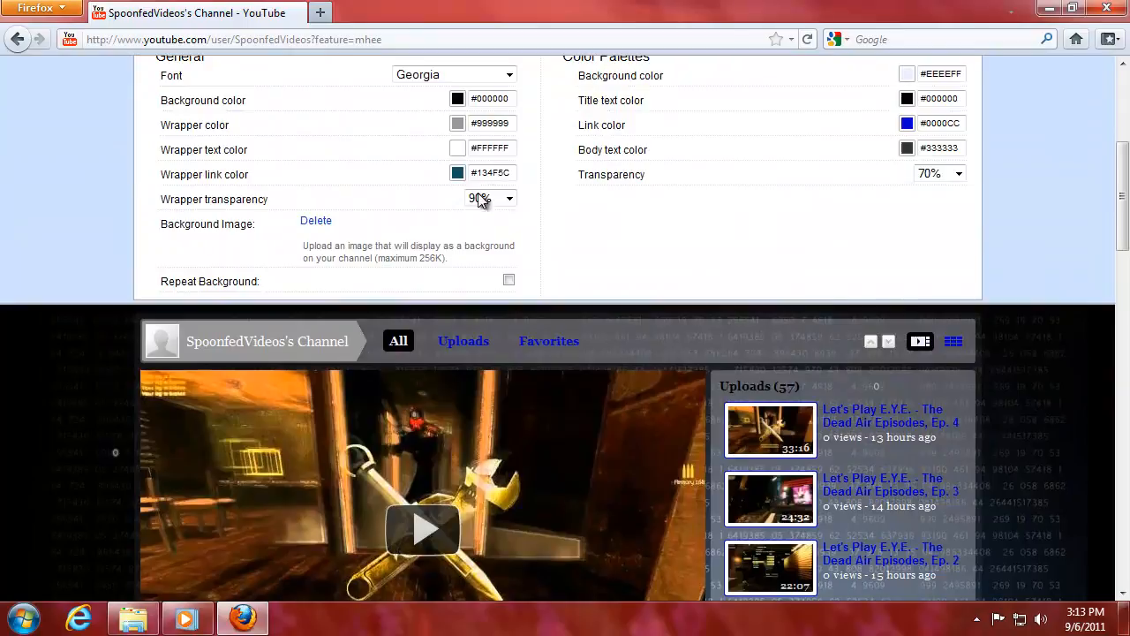
{"action": "left_click", "coordinate": [479, 199]}
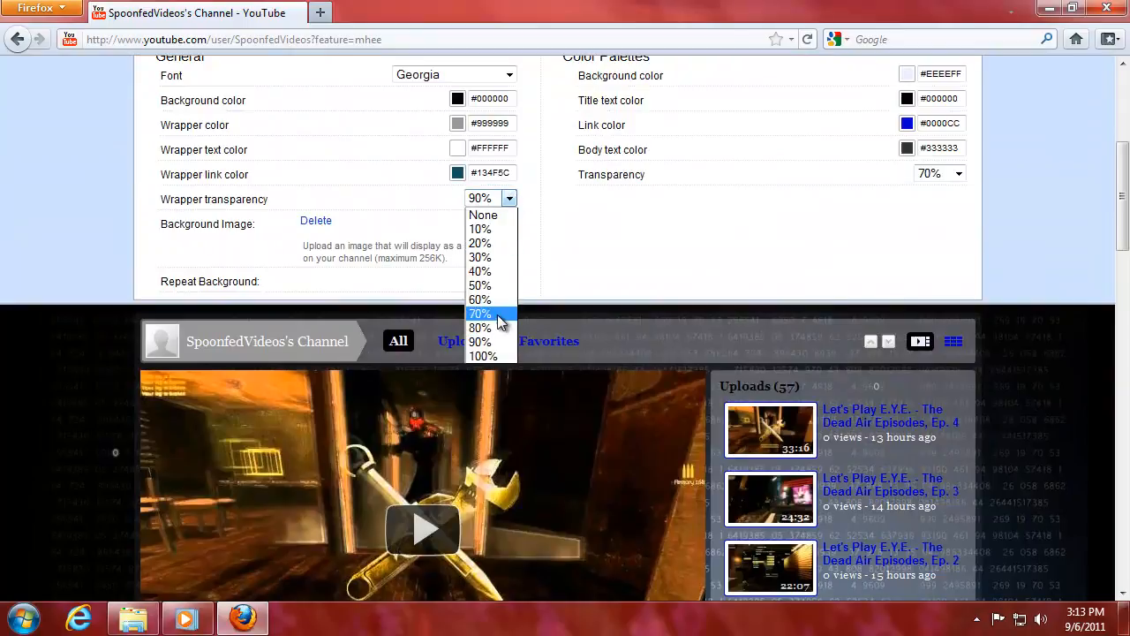
{"action": "left_click", "coordinate": [481, 328]}
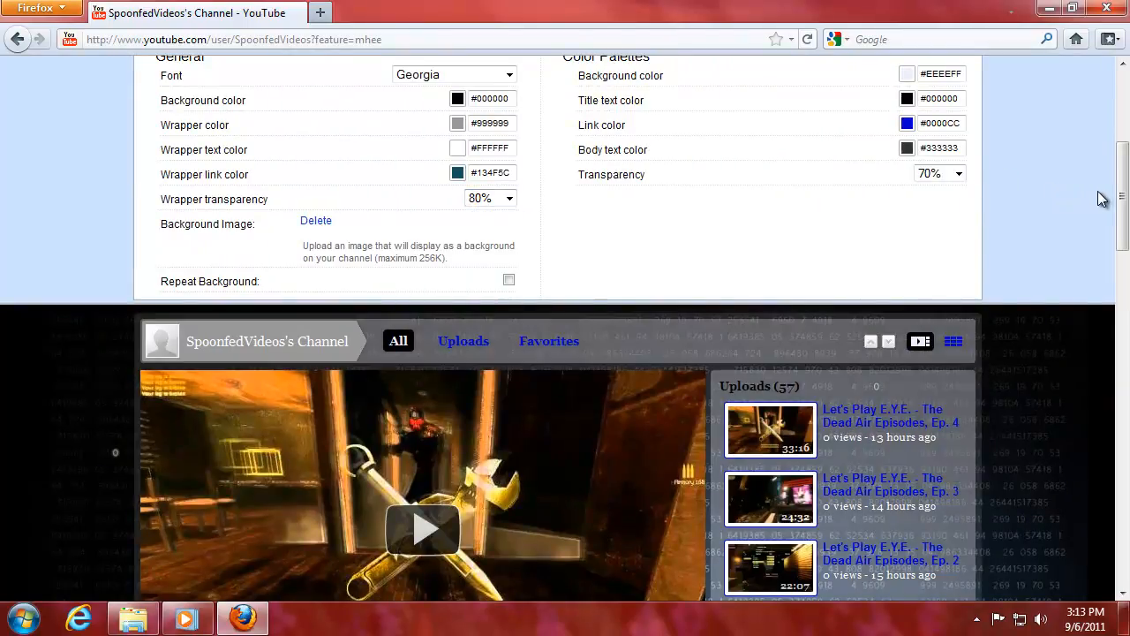
{"action": "left_click_drag", "start_coordinate": [1120, 199], "coordinate": [1120, 284]}
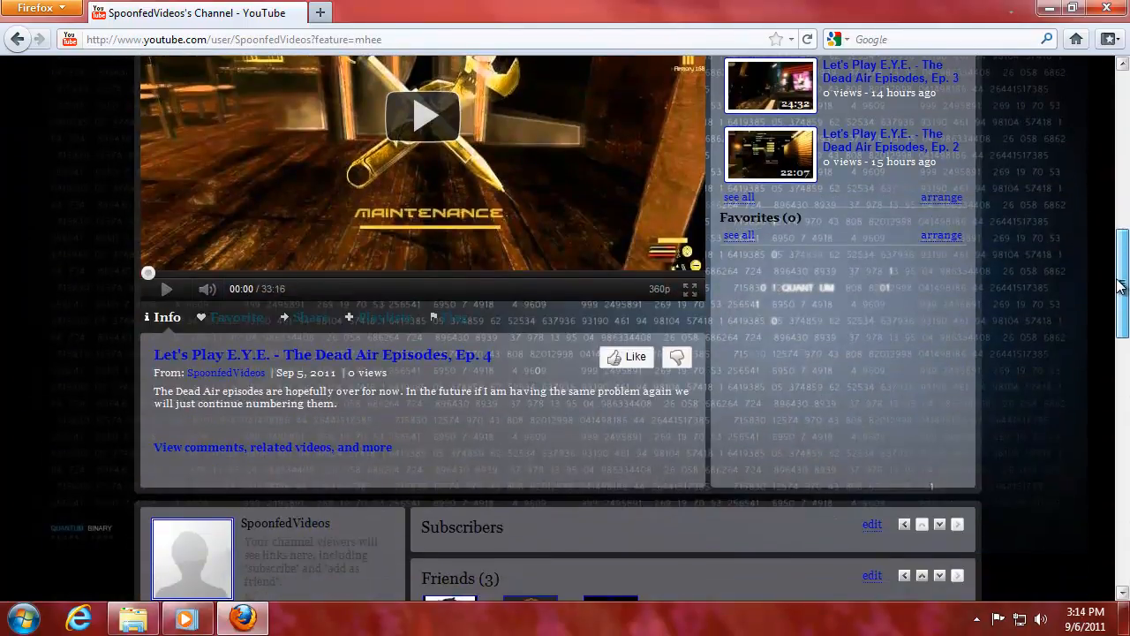
{"action": "scroll", "coordinate": [641, 210], "scroll_direction": "up", "scroll_amount": 8}
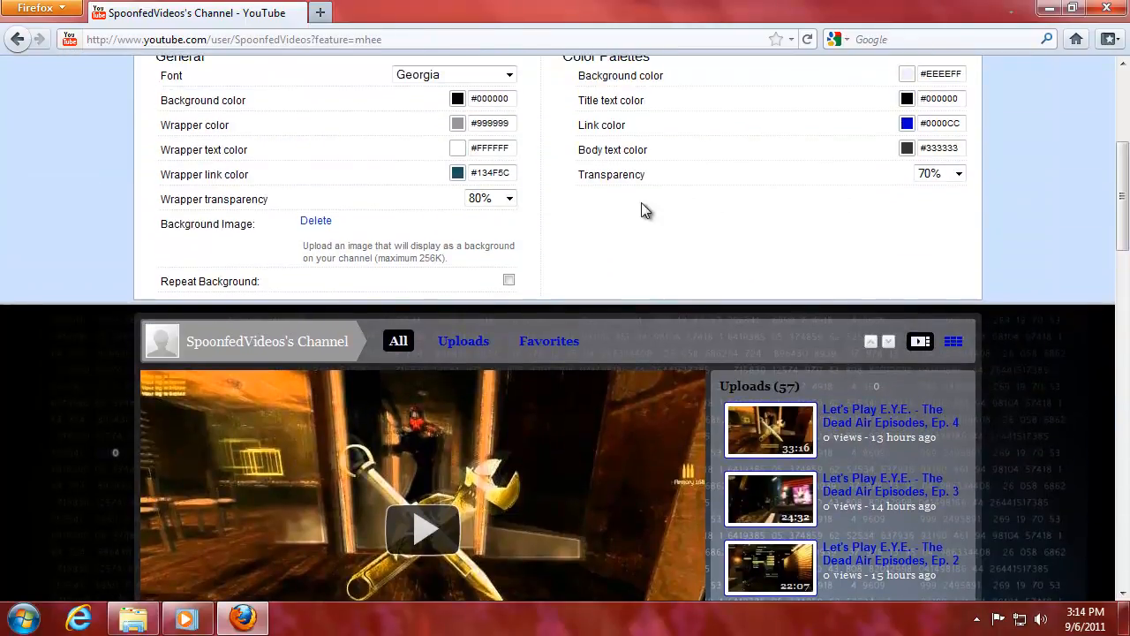
{"action": "left_click", "coordinate": [511, 198]}
{"action": "left_click", "coordinate": [508, 301]}
{"action": "left_click_drag", "start_coordinate": [1117, 218], "coordinate": [1118, 314]}
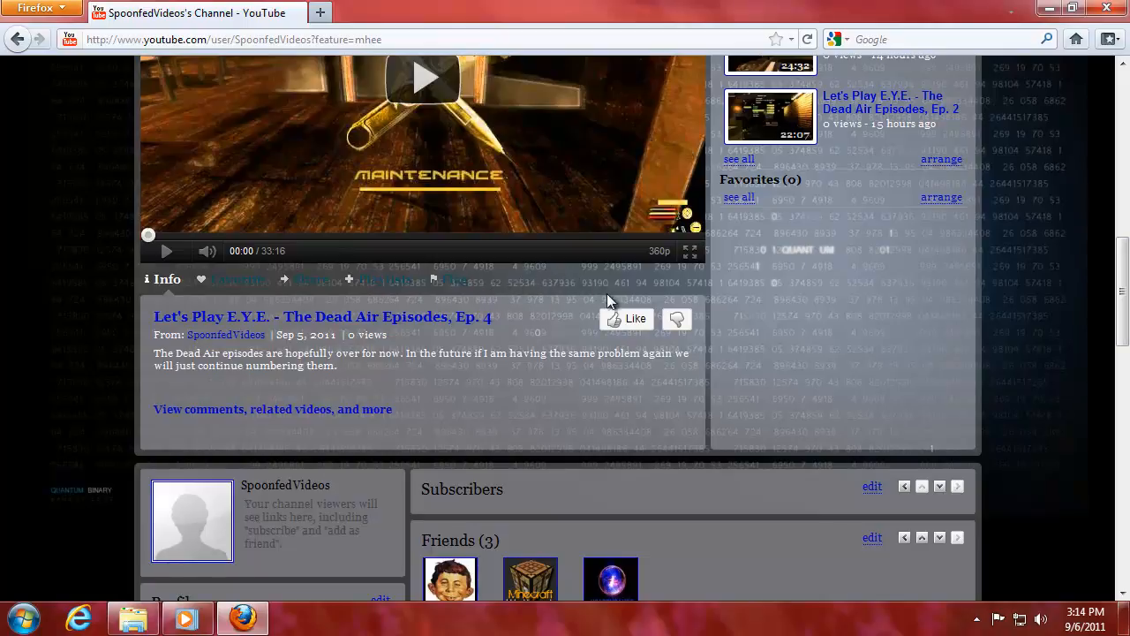
{"action": "left_click_drag", "start_coordinate": [1122, 301], "coordinate": [1116, 199]}
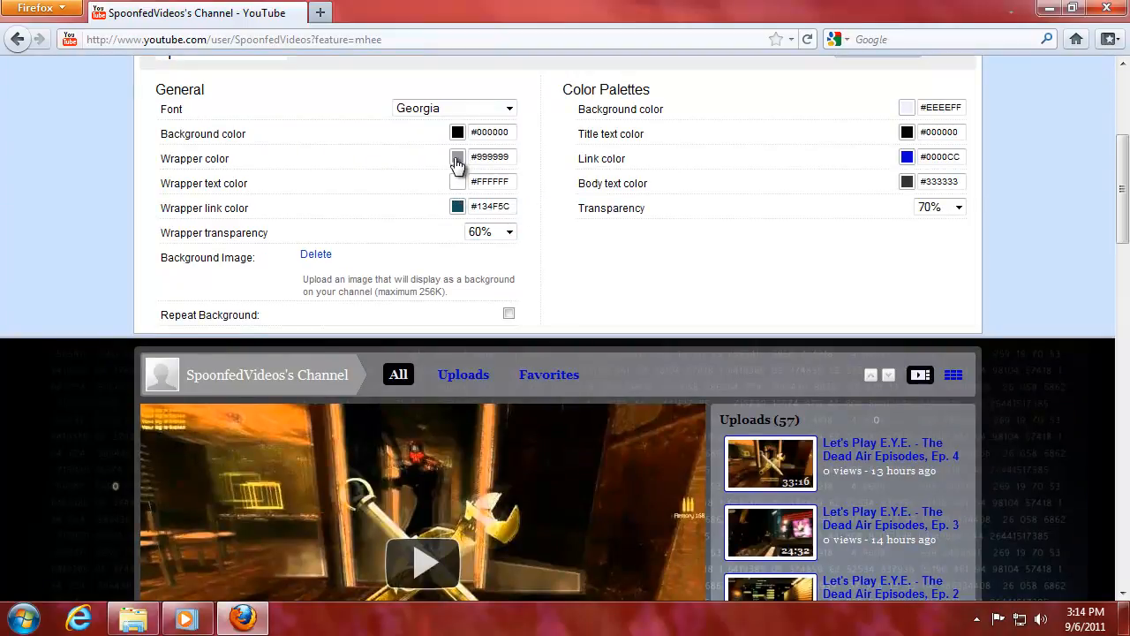
Change the wrapper colour from #999999 to the lightest grey, #F3F3F3.
{"action": "left_click_drag", "start_coordinate": [1122, 240], "coordinate": [1124, 197]}
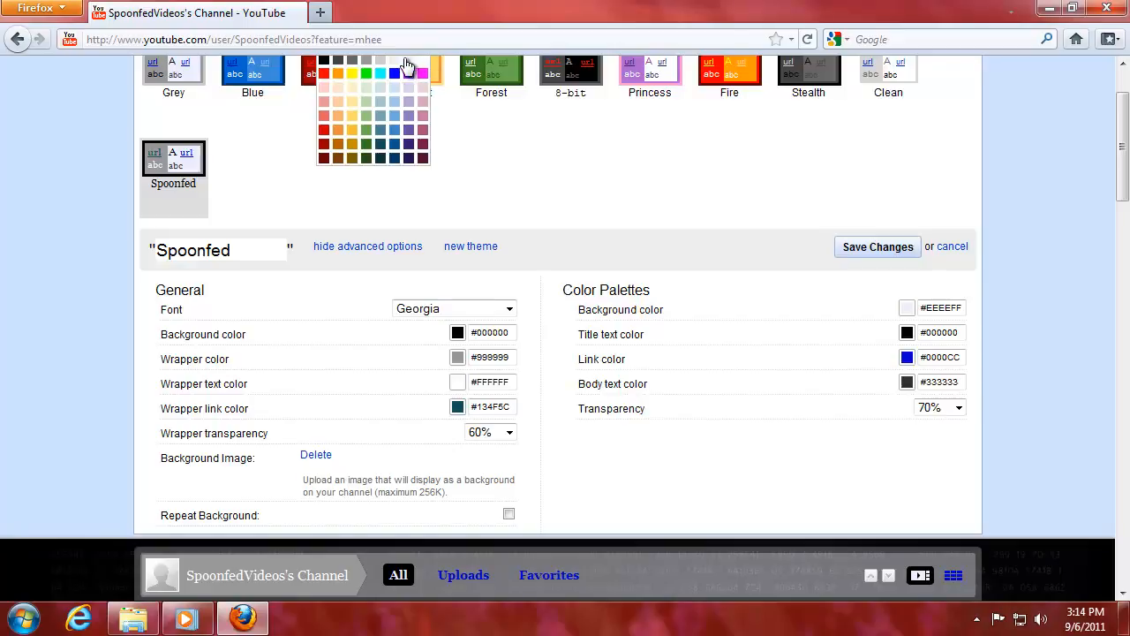
{"action": "left_click", "coordinate": [408, 66]}
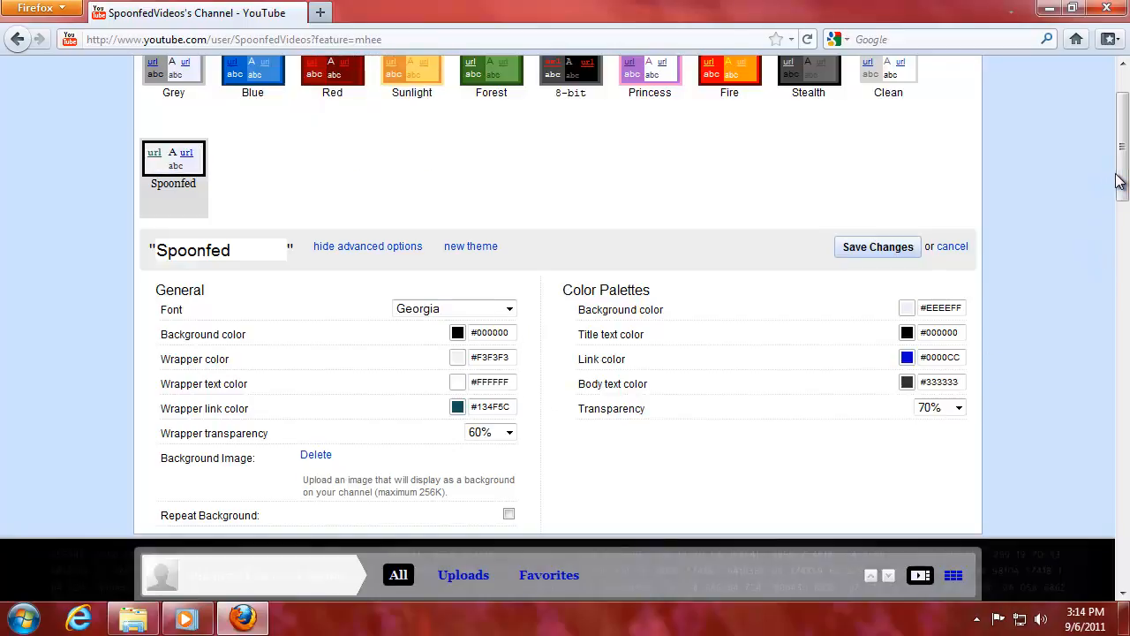
{"action": "left_click_drag", "start_coordinate": [1118, 176], "coordinate": [1122, 314]}
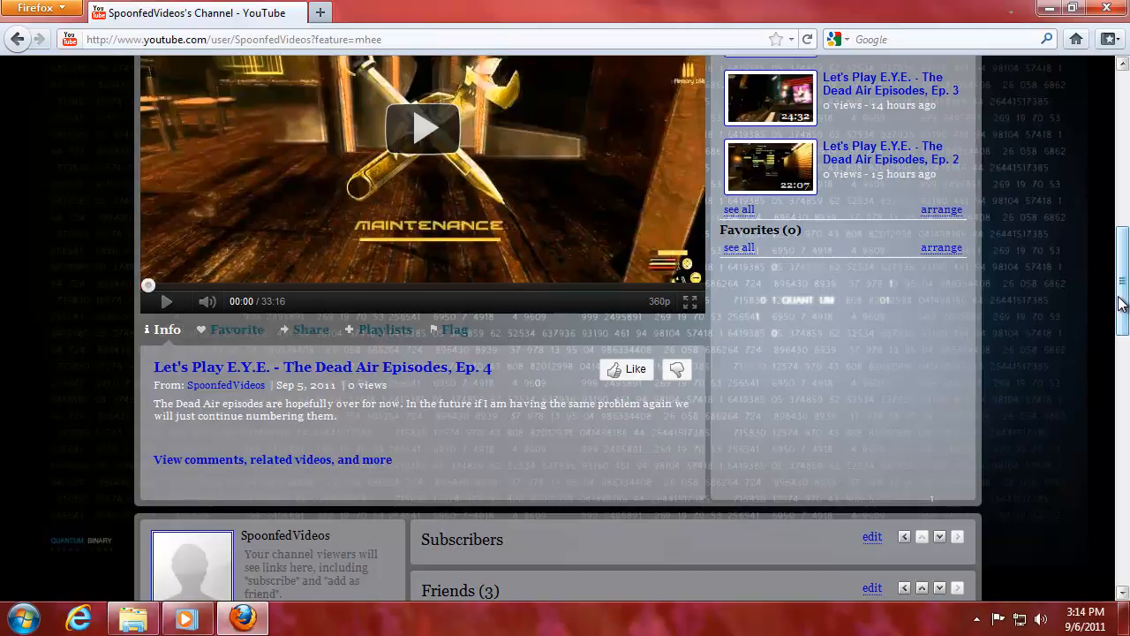
Make the wrapper link colour grey #666666.
{"action": "left_click_drag", "start_coordinate": [1121, 305], "coordinate": [1122, 207]}
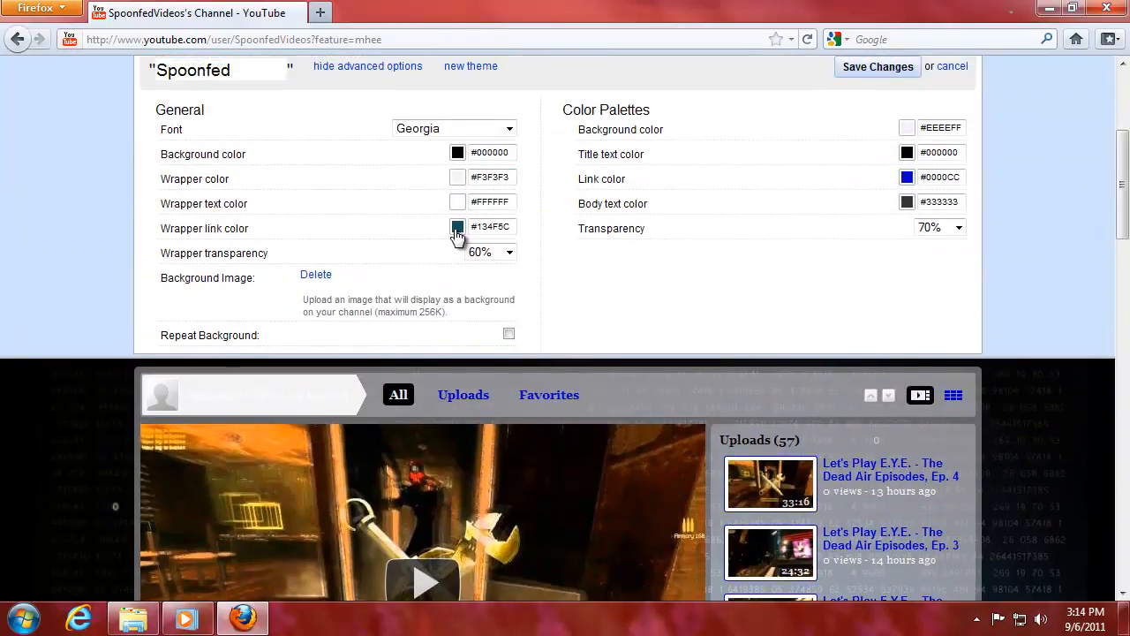
{"action": "scroll", "coordinate": [1099, 199], "scroll_direction": "up", "scroll_amount": 3}
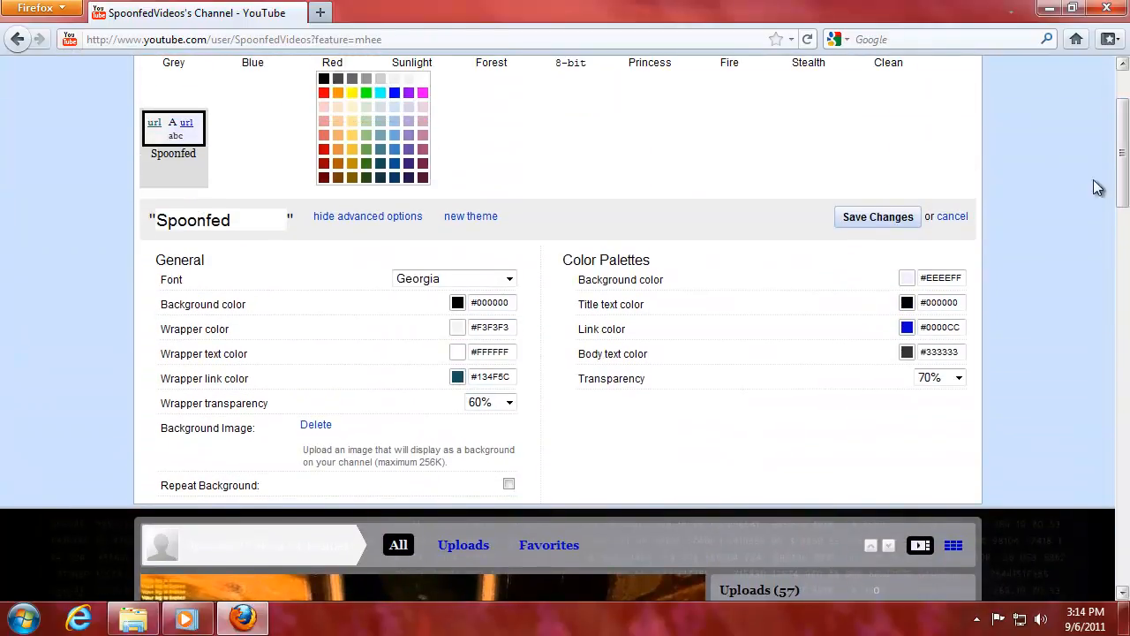
{"action": "left_click", "coordinate": [353, 79]}
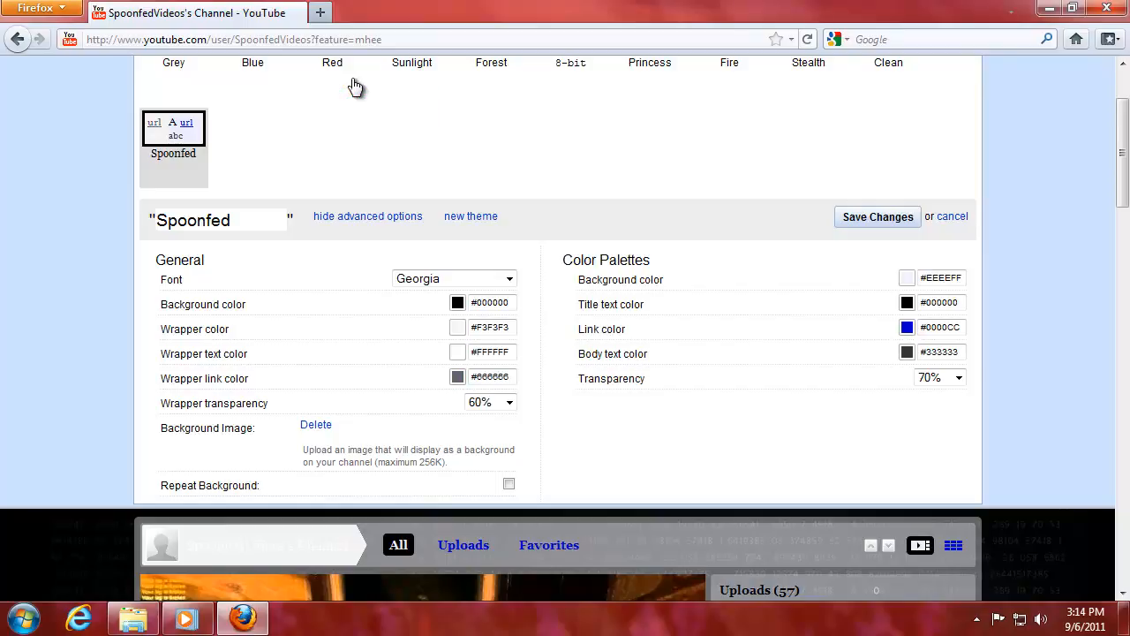
{"action": "mouse_move", "coordinate": [1121, 205]}
{"action": "left_mouse_down"}
{"action": "mouse_move", "coordinate": [1122, 347]}
{"action": "mouse_move", "coordinate": [1124, 212]}
{"action": "left_mouse_up"}
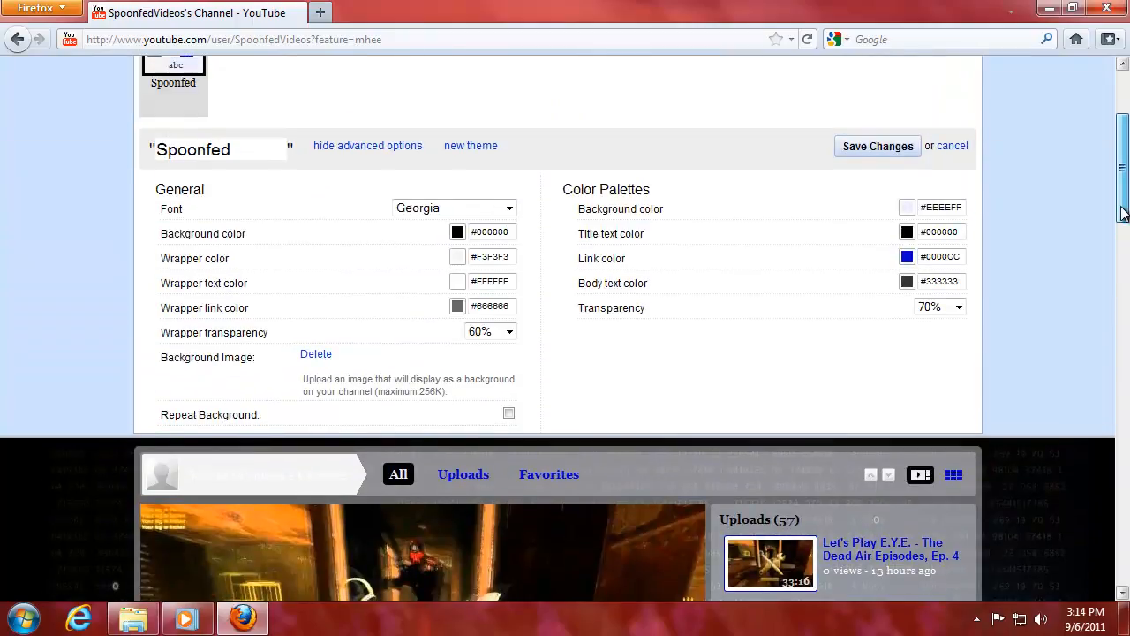
Raise the wrapper transparency from 60% to 80%.
{"action": "left_click", "coordinate": [509, 331]}
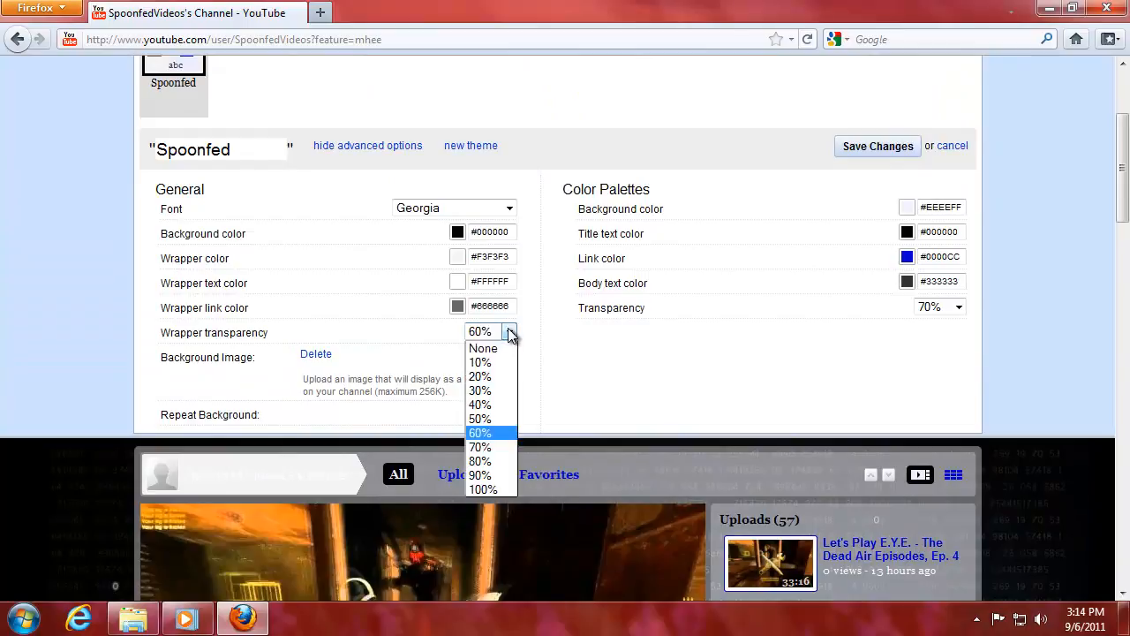
{"action": "left_click", "coordinate": [502, 461]}
{"action": "mouse_move", "coordinate": [1124, 119]}
{"action": "left_mouse_down"}
{"action": "mouse_move", "coordinate": [1128, 205]}
{"action": "mouse_move", "coordinate": [1124, 120]}
{"action": "left_mouse_up"}
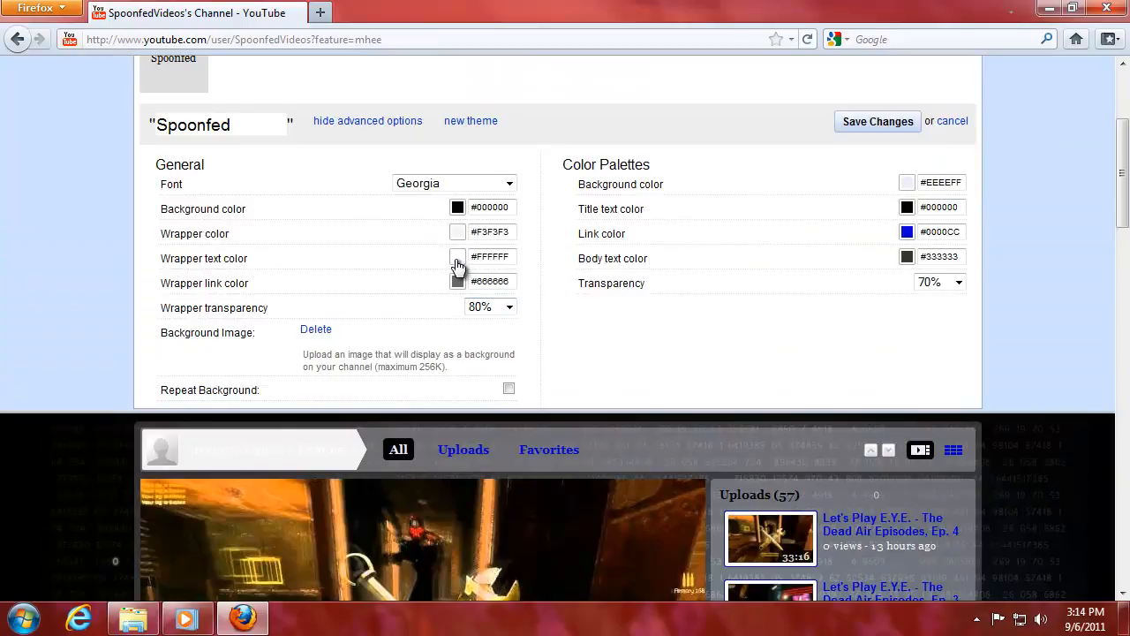
{"action": "left_click", "coordinate": [465, 233]}
Change the wrapper colour to black #000000.
{"action": "scroll", "coordinate": [1120, 182], "scroll_direction": "up", "scroll_amount": 5}
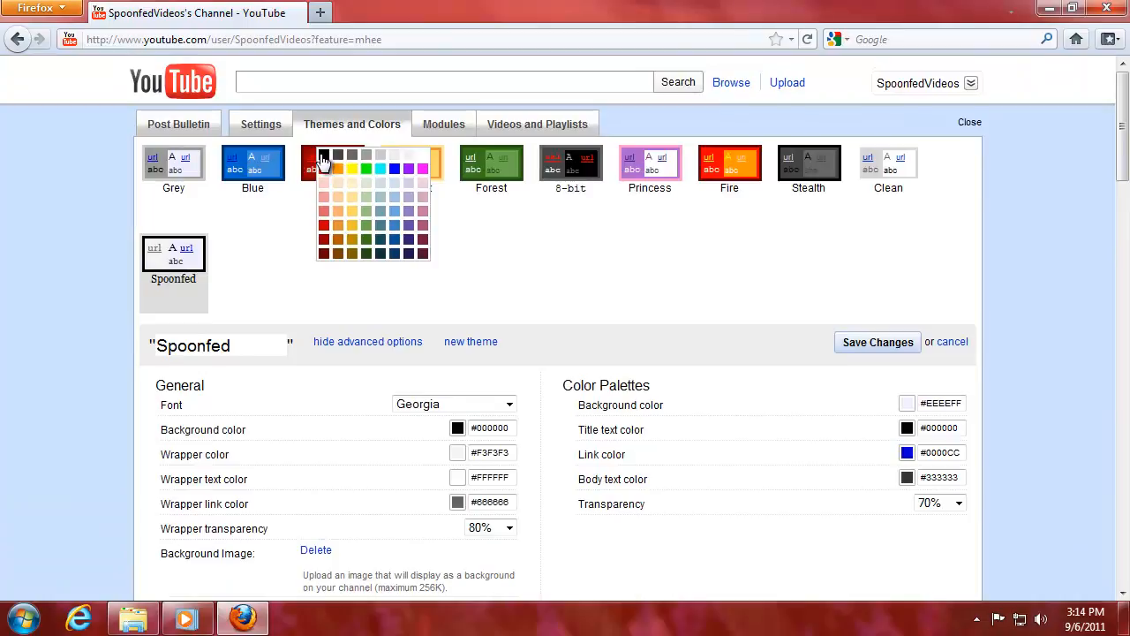
{"action": "left_click", "coordinate": [324, 156]}
{"action": "left_click_drag", "start_coordinate": [1121, 159], "coordinate": [1122, 338]}
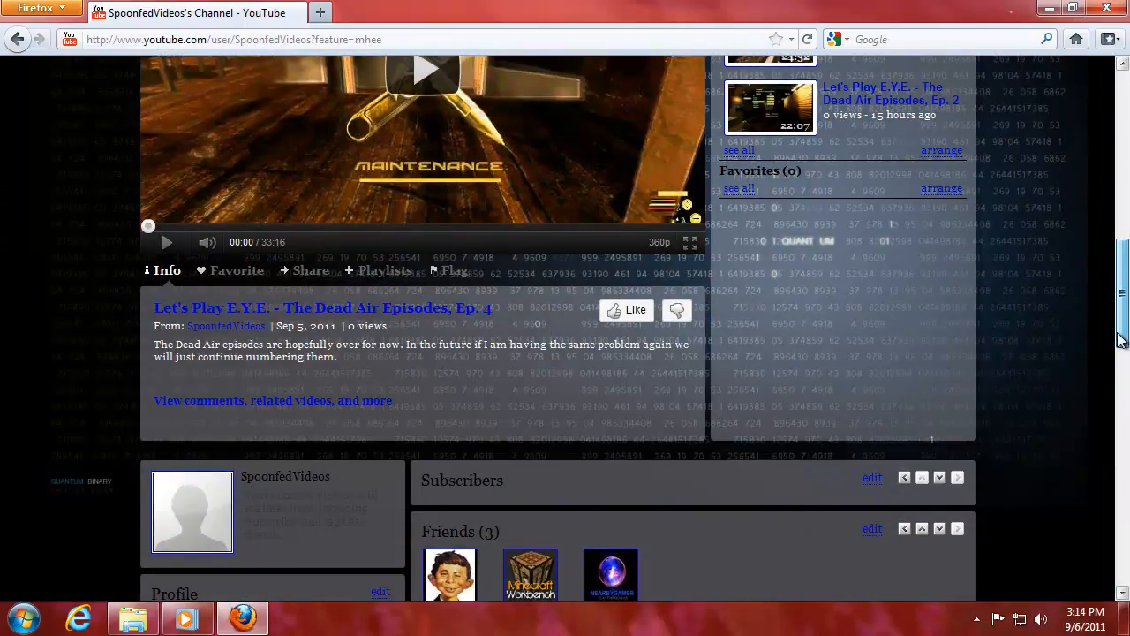
{"action": "left_click_drag", "start_coordinate": [1122, 338], "coordinate": [1118, 239]}
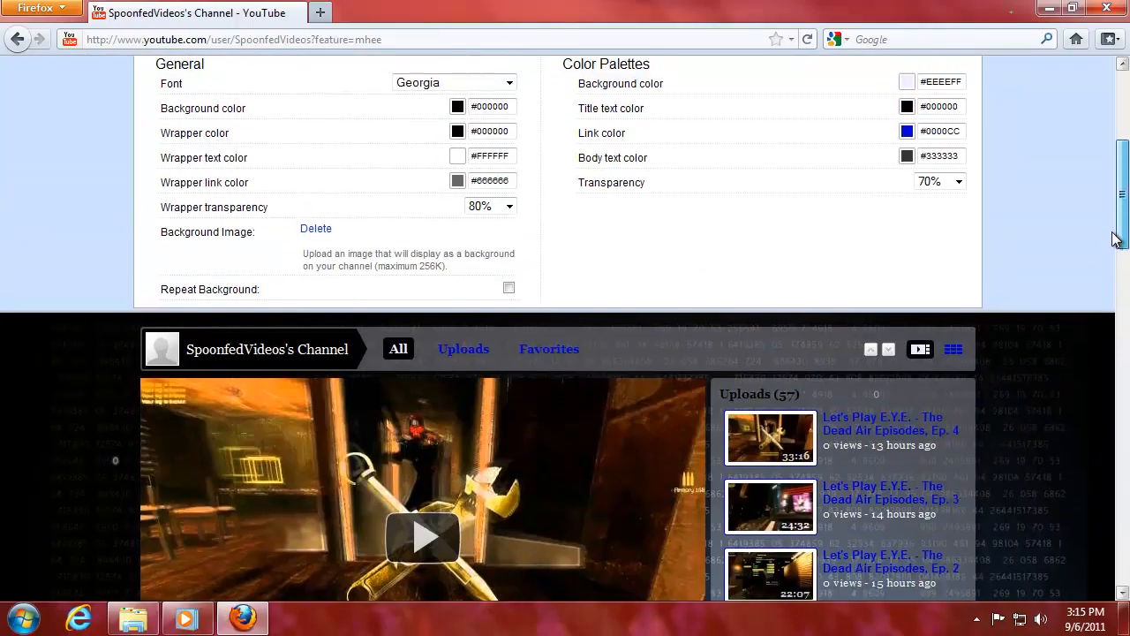
Lower the wrapper transparency from 80% to 70%.
{"action": "left_click", "coordinate": [509, 219]}
{"action": "left_click", "coordinate": [508, 329]}
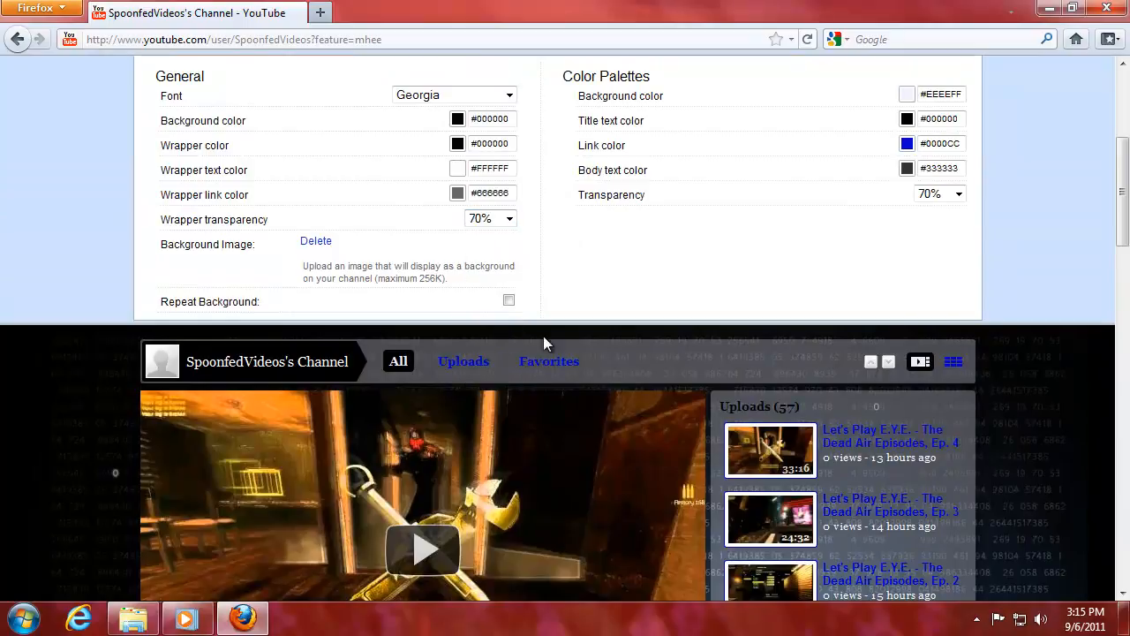
{"action": "left_click_drag", "start_coordinate": [1114, 201], "coordinate": [1124, 267]}
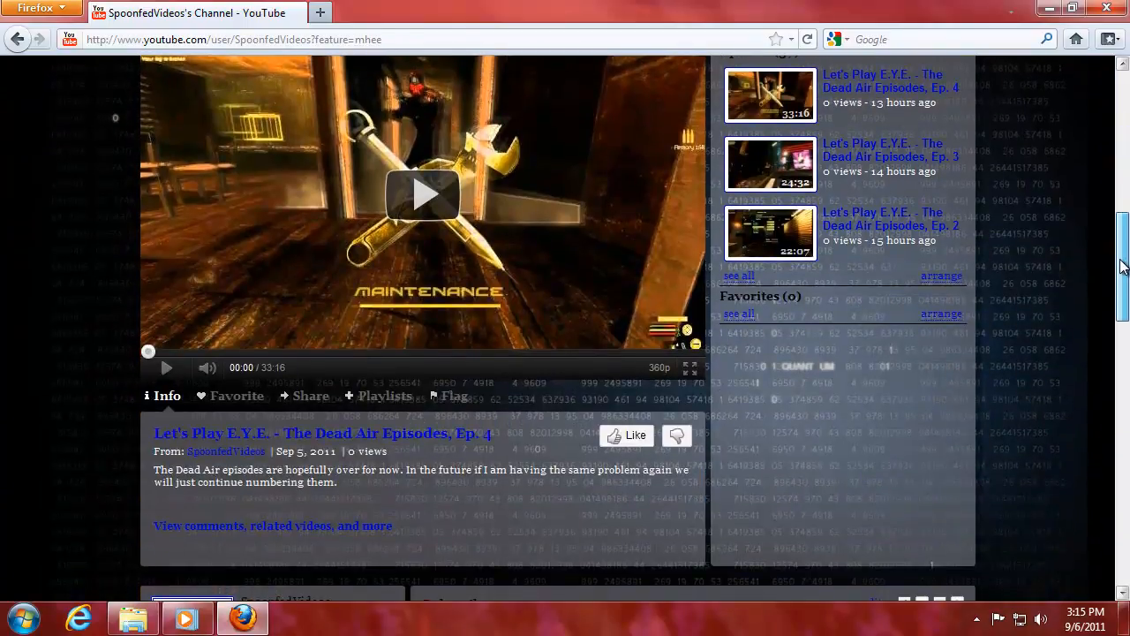
{"action": "left_click_drag", "start_coordinate": [1124, 266], "coordinate": [1121, 201]}
{"action": "left_click", "coordinate": [509, 104]}
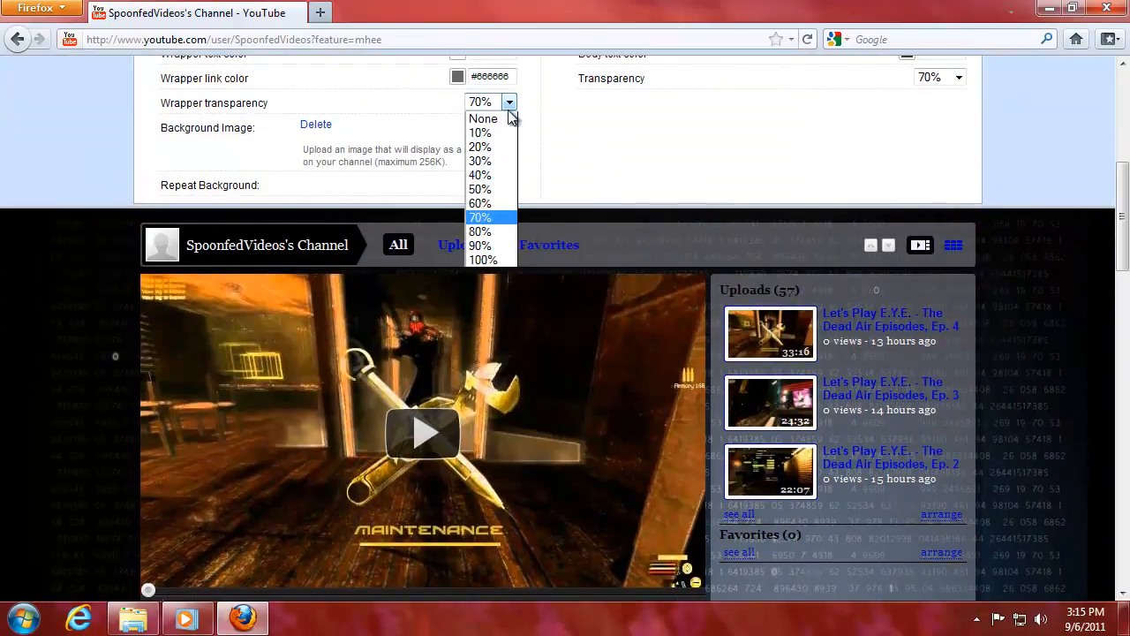
Choose 60% wrapper transparency and check the darker wrapper in the channel preview.
{"action": "left_click", "coordinate": [501, 206]}
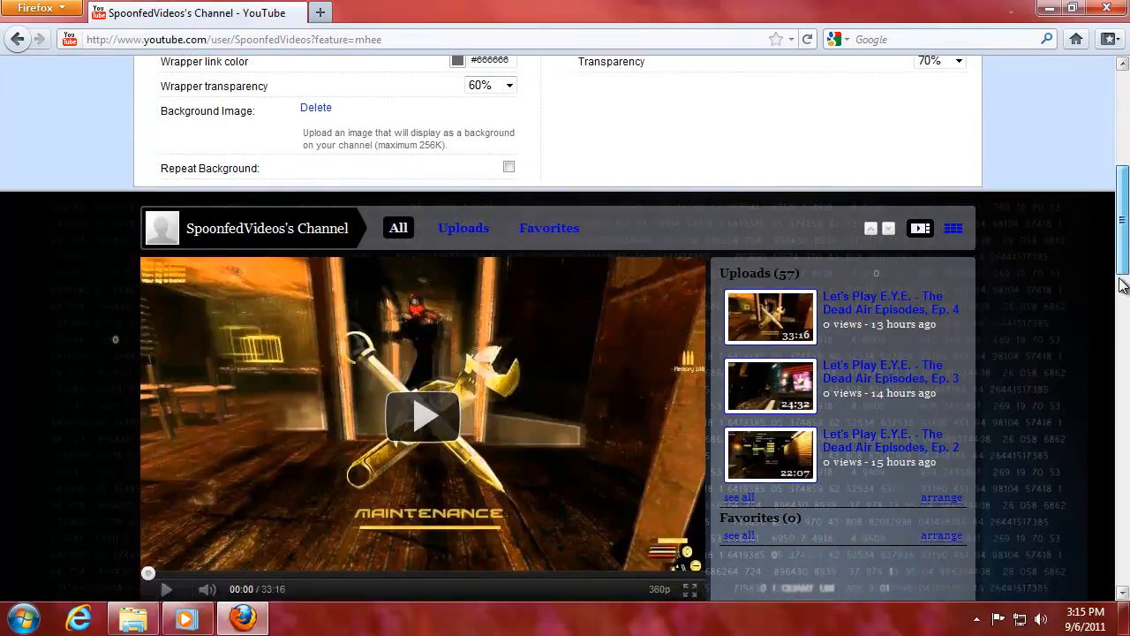
{"action": "scroll", "coordinate": [505, 302], "scroll_direction": "down", "scroll_amount": 6}
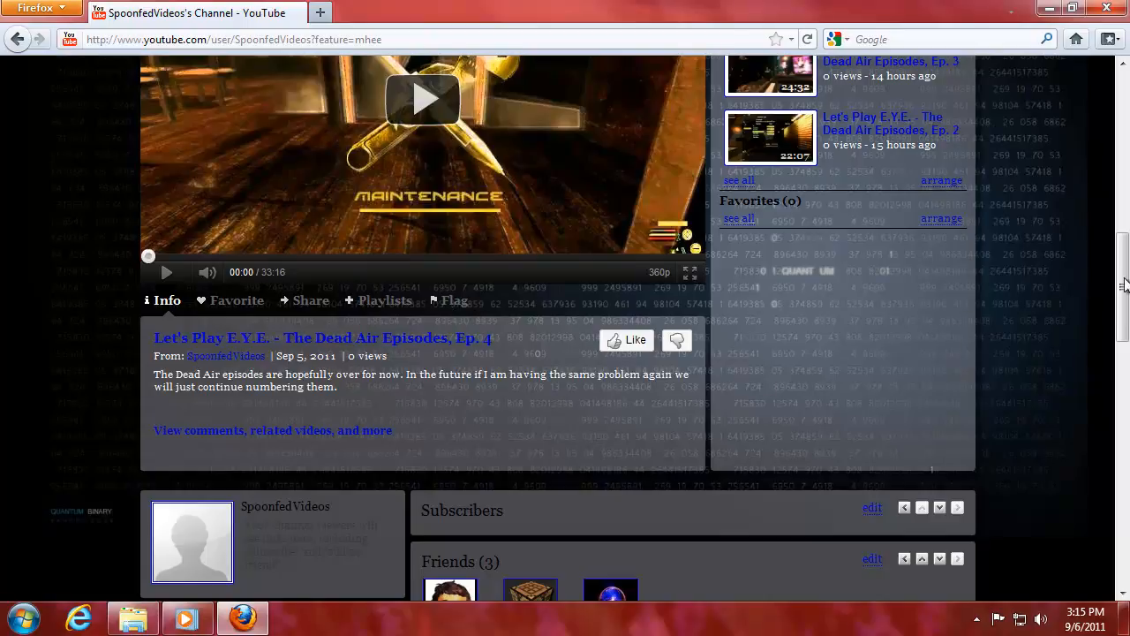
{"action": "left_click_drag", "start_coordinate": [1125, 283], "coordinate": [1124, 214]}
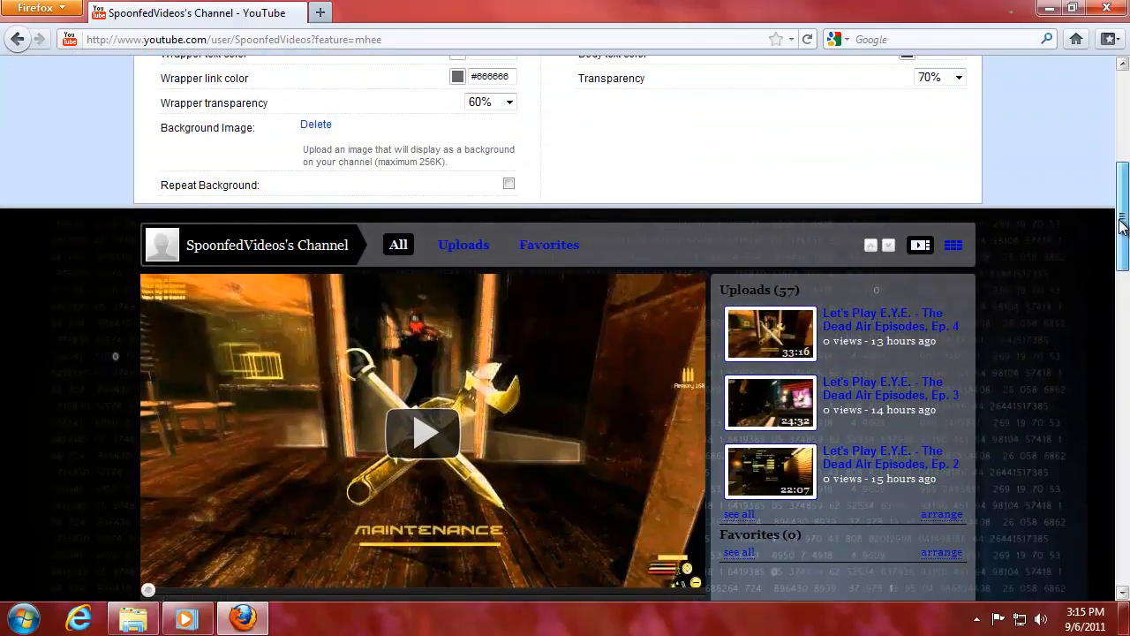
{"action": "scroll", "coordinate": [446, 342], "scroll_direction": "up", "scroll_amount": 3}
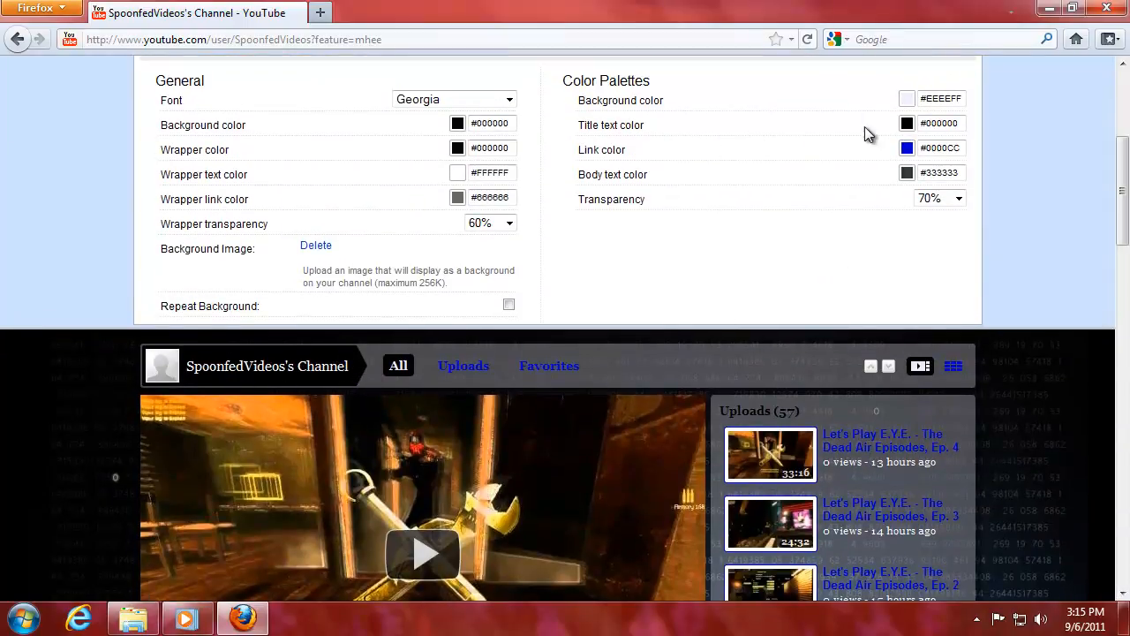
Set the Spoonfed color-palette transparency to 100% and preview the channel over the matrix background.
{"action": "left_click_drag", "start_coordinate": [1125, 232], "coordinate": [1125, 215]}
{"action": "left_click", "coordinate": [959, 285]}
{"action": "left_click", "coordinate": [938, 449]}
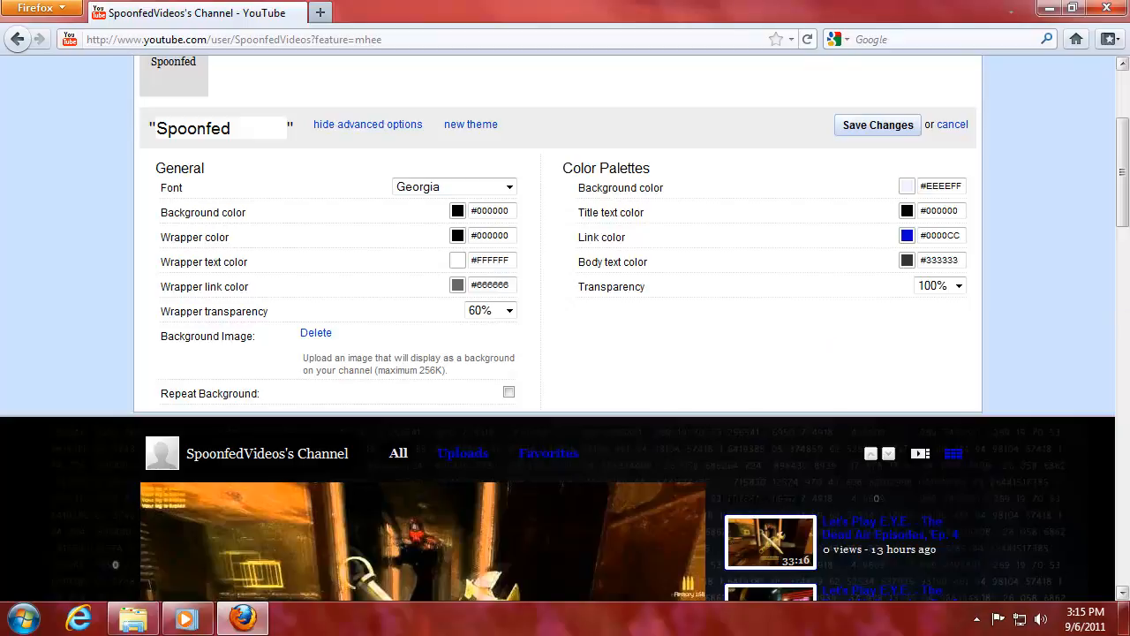
{"action": "left_click_drag", "start_coordinate": [1123, 206], "coordinate": [1122, 304]}
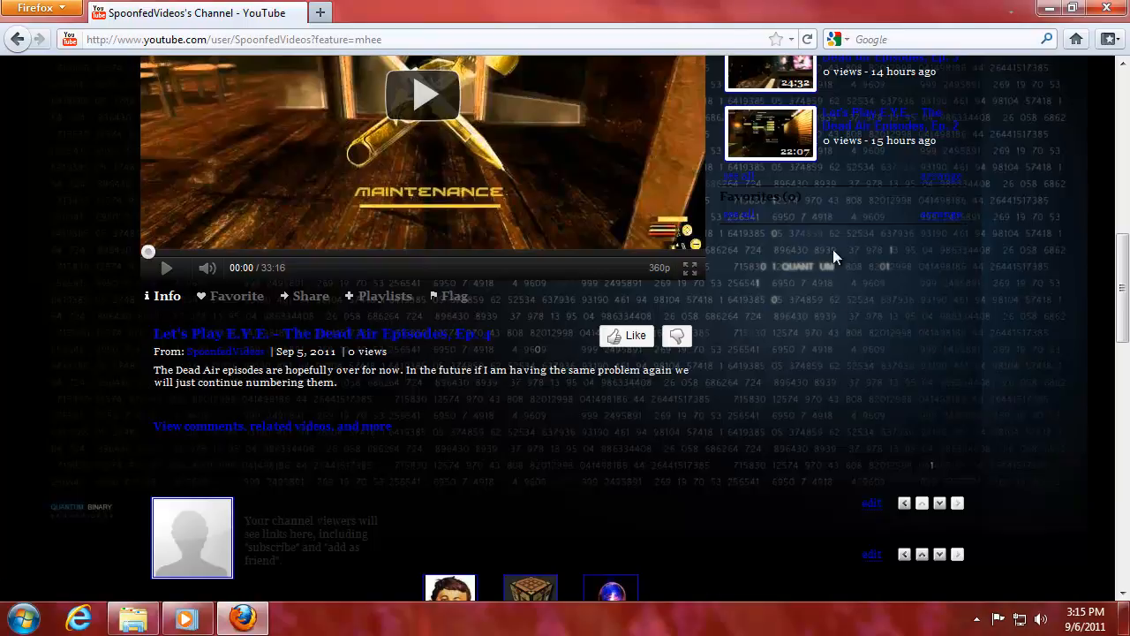
{"action": "scroll", "coordinate": [1122, 292], "scroll_direction": "down", "scroll_amount": 1}
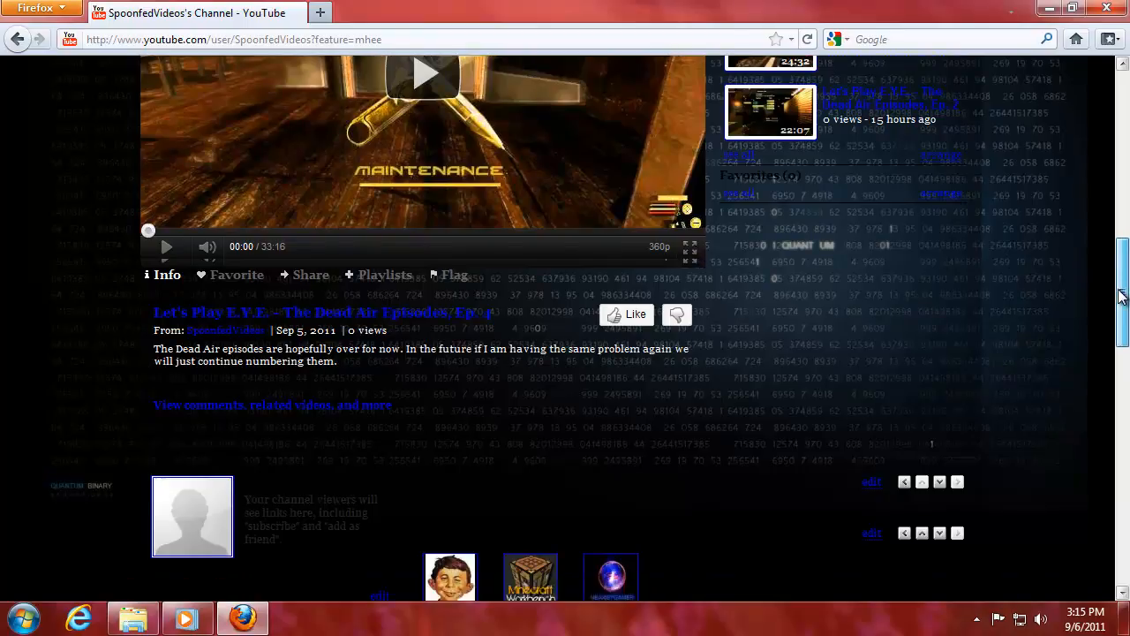
{"action": "left_click_drag", "start_coordinate": [1122, 291], "coordinate": [1104, 364]}
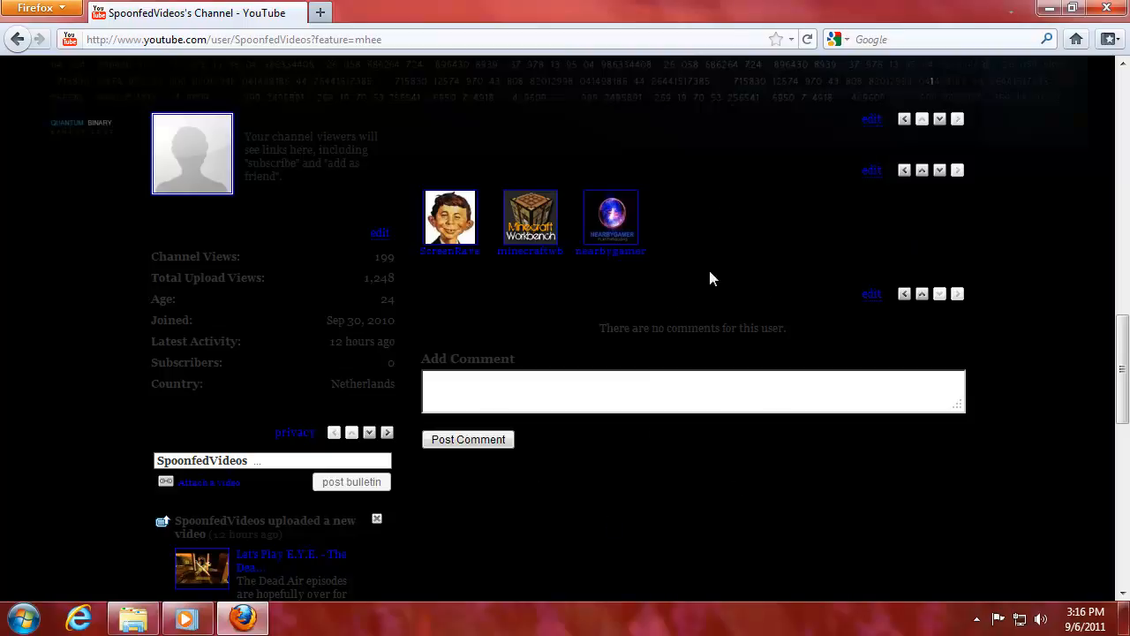
{"action": "left_click_drag", "start_coordinate": [1123, 335], "coordinate": [1127, 402]}
{"action": "left_click_drag", "start_coordinate": [1127, 403], "coordinate": [1127, 147]}
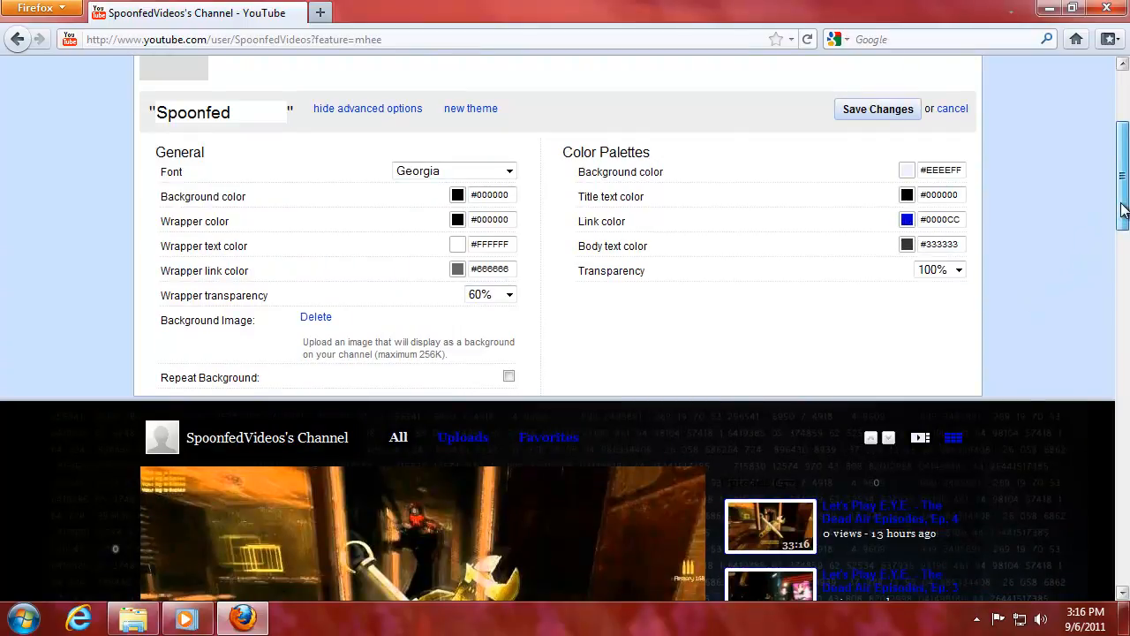
Change the Spoonfed link color to light blue #6FA8DC and preview the channel.
{"action": "scroll", "coordinate": [1122, 162], "scroll_direction": "down", "scroll_amount": 2}
{"action": "scroll", "coordinate": [1122, 159], "scroll_direction": "up", "scroll_amount": 5}
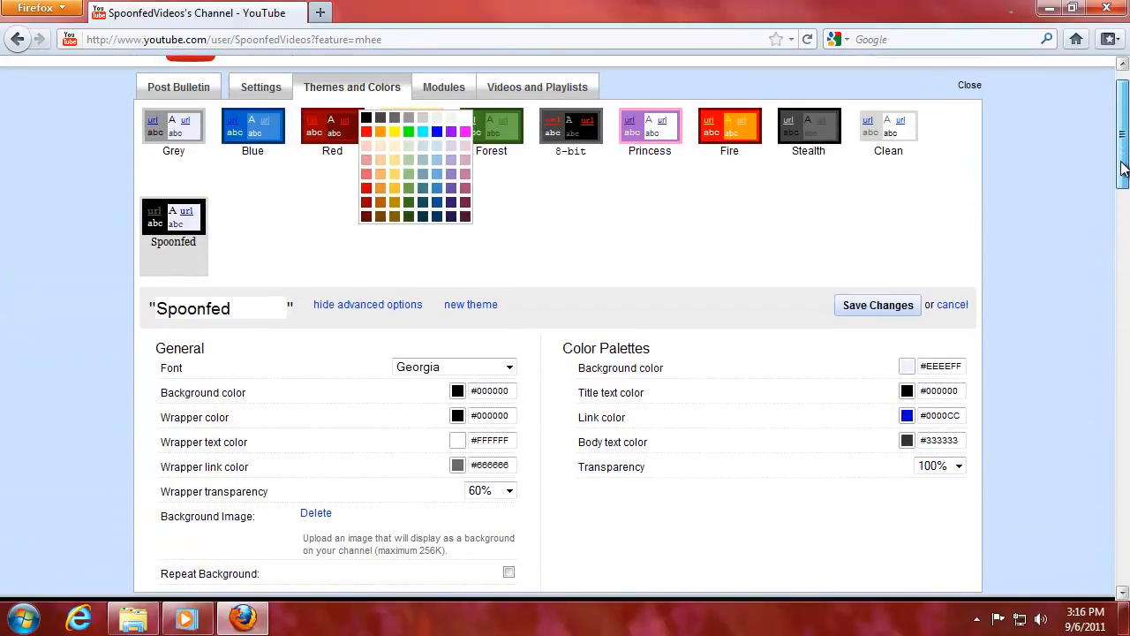
{"action": "left_click", "coordinate": [435, 176]}
{"action": "left_click_drag", "start_coordinate": [1119, 171], "coordinate": [1121, 265]}
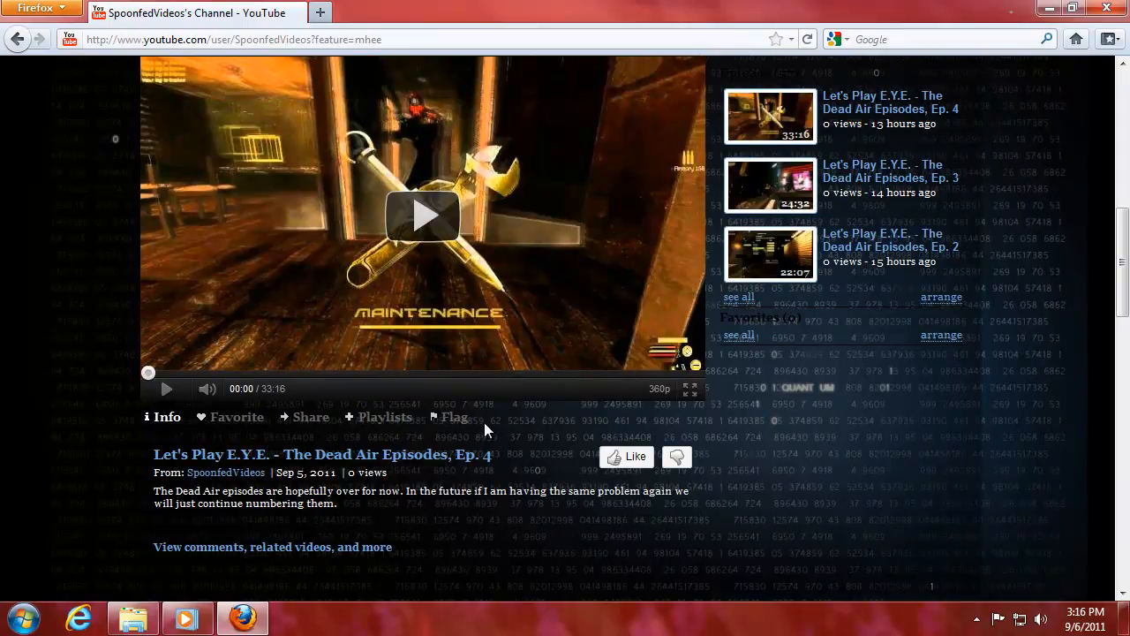
{"action": "left_click_drag", "start_coordinate": [1124, 286], "coordinate": [1124, 200]}
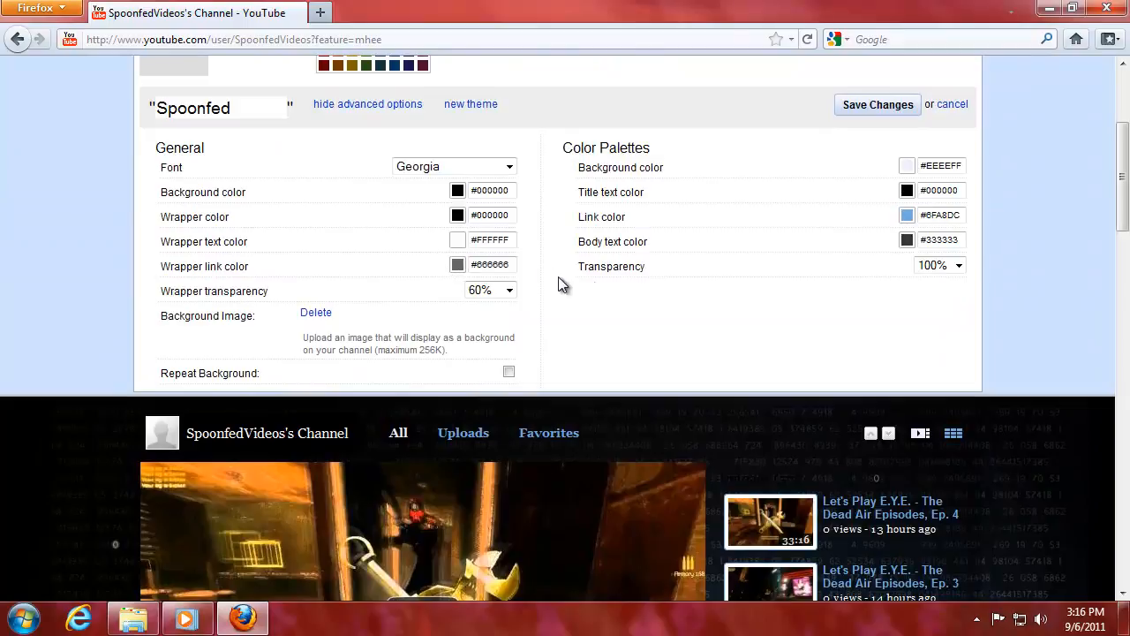
{"action": "scroll", "coordinate": [1102, 192], "scroll_direction": "up", "scroll_amount": 3}
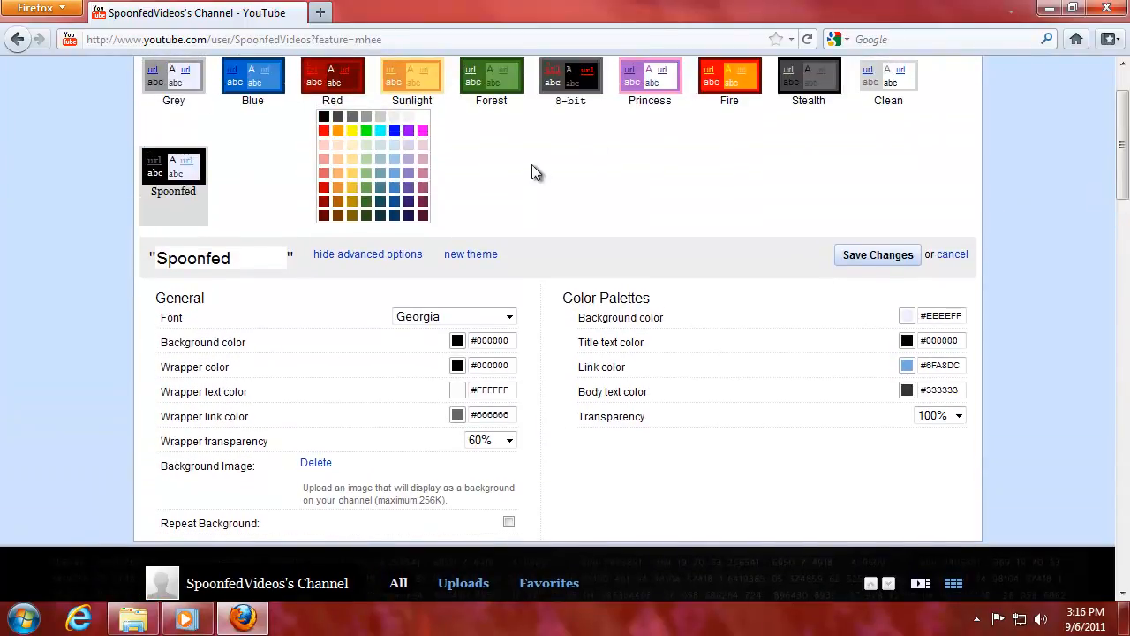
Set the wrapper link color to blue #3D85C6.
{"action": "left_click", "coordinate": [394, 188]}
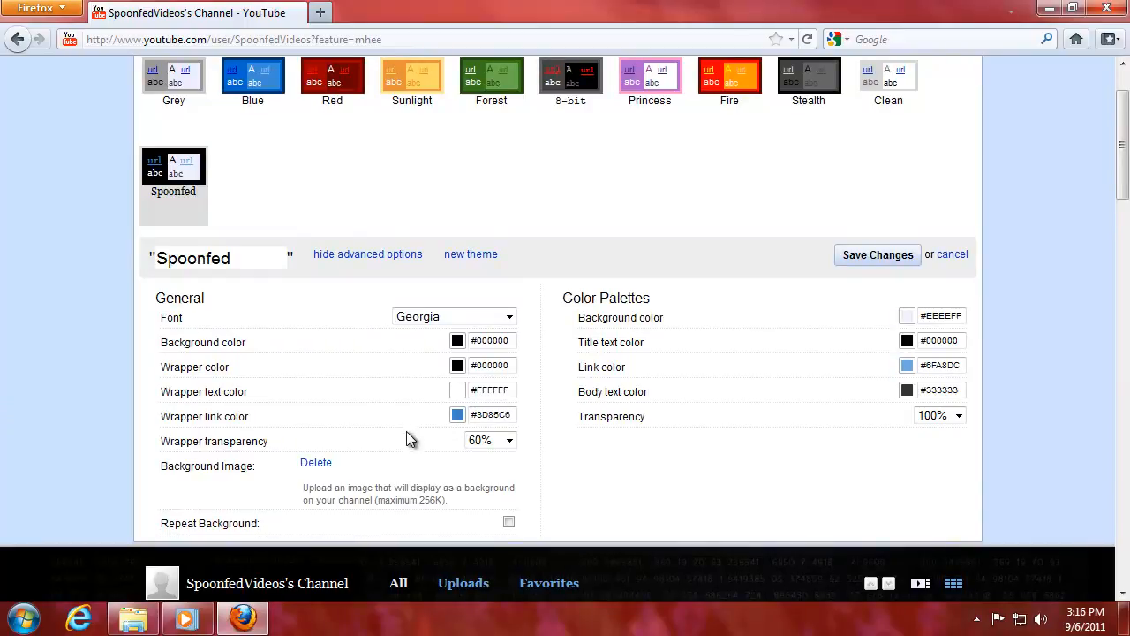
{"action": "scroll", "coordinate": [1115, 216], "scroll_direction": "down", "scroll_amount": 10}
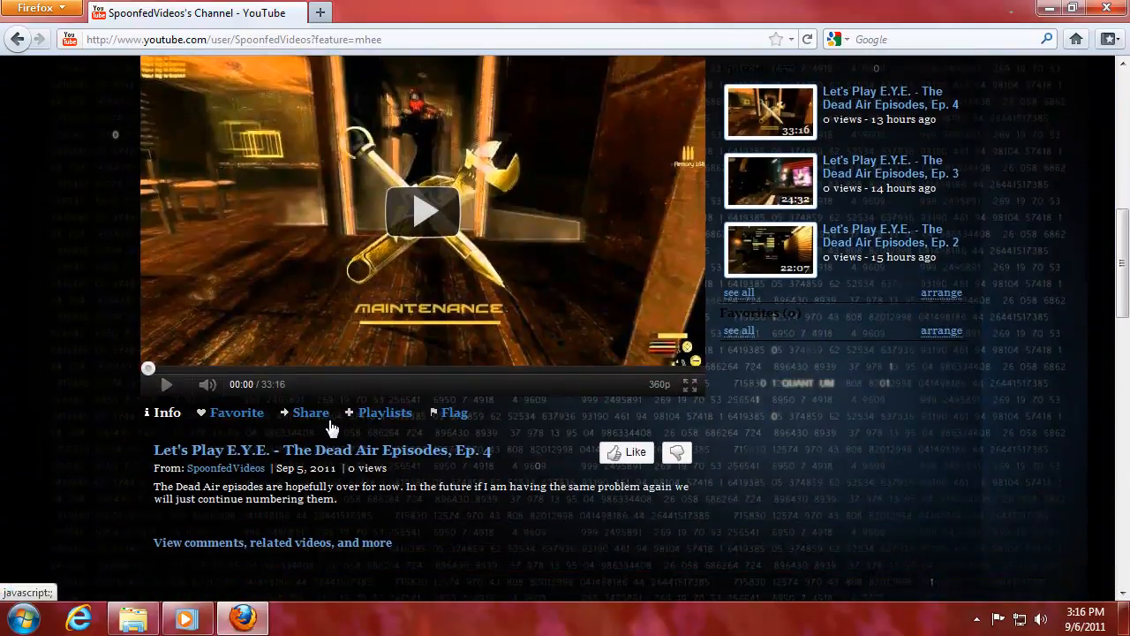
{"action": "scroll", "coordinate": [1124, 305], "scroll_direction": "up", "scroll_amount": 10}
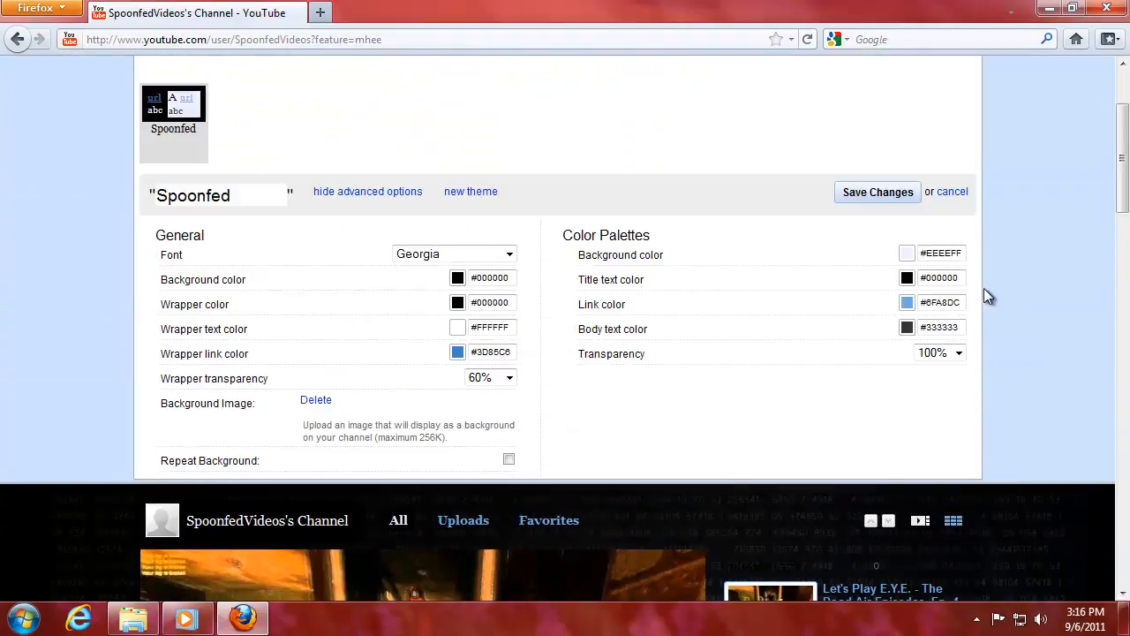
Set the title text color to near-white #F3F3F3.
{"action": "left_click", "coordinate": [907, 278]}
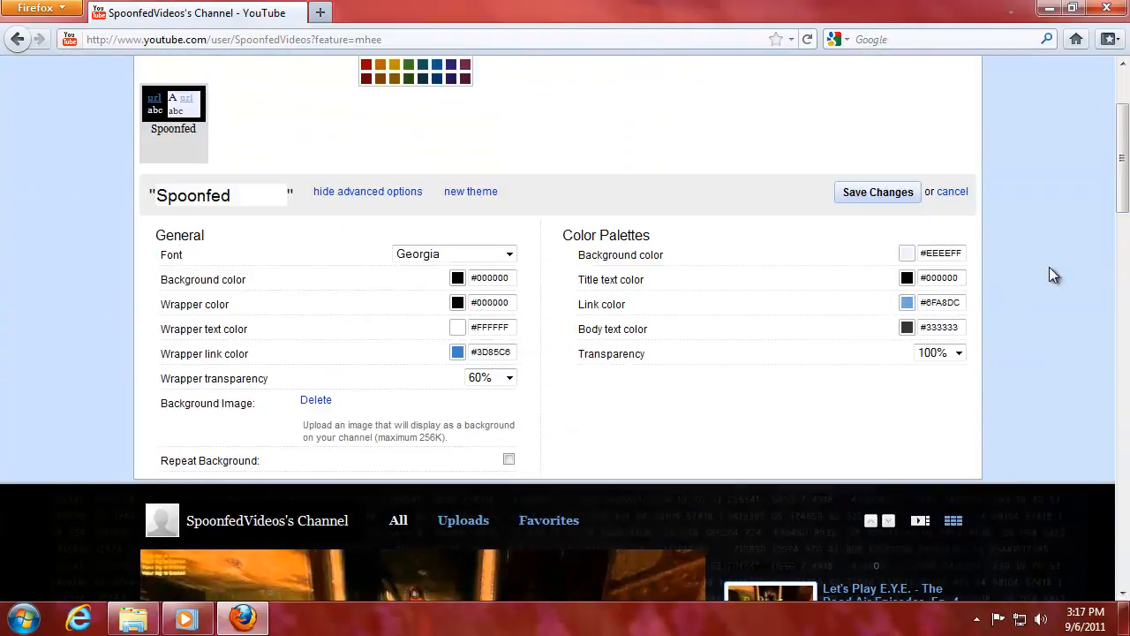
{"action": "scroll", "coordinate": [1049, 275], "scroll_direction": "up", "scroll_amount": 3}
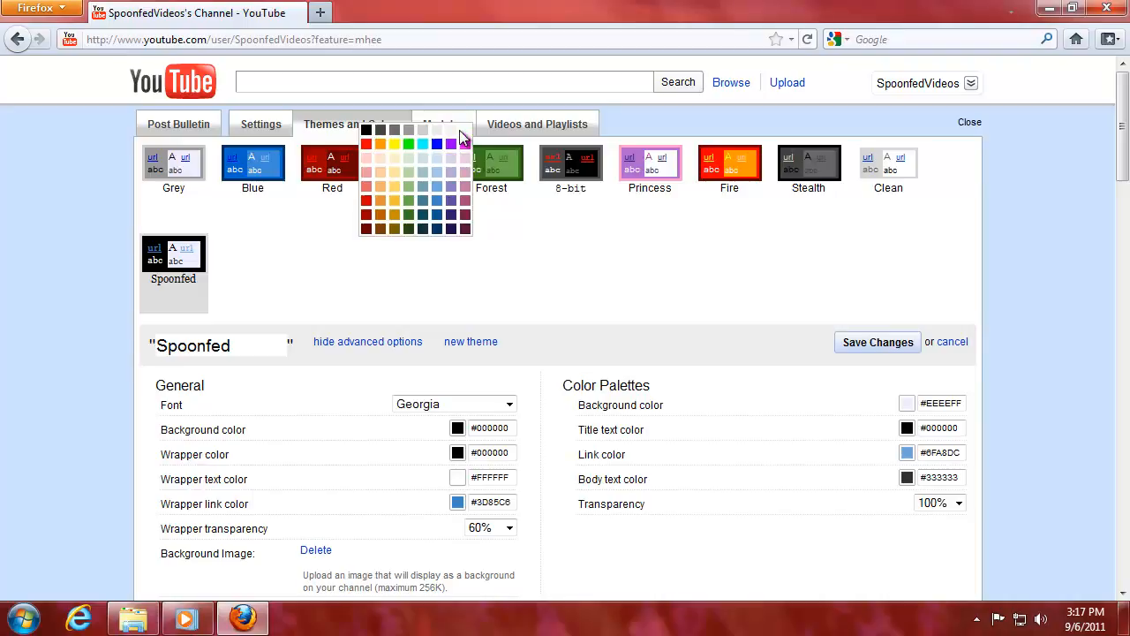
{"action": "left_click", "coordinate": [451, 131]}
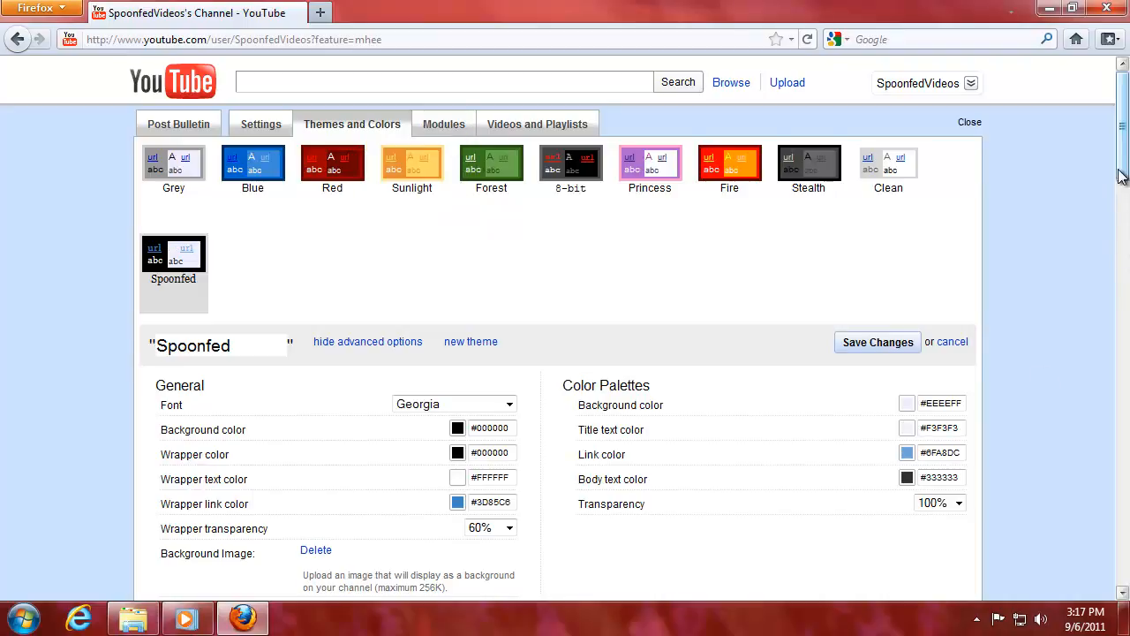
Change the Color Palettes background from #EEEEFF to black #000000.
{"action": "left_click_drag", "start_coordinate": [1123, 187], "coordinate": [1121, 249]}
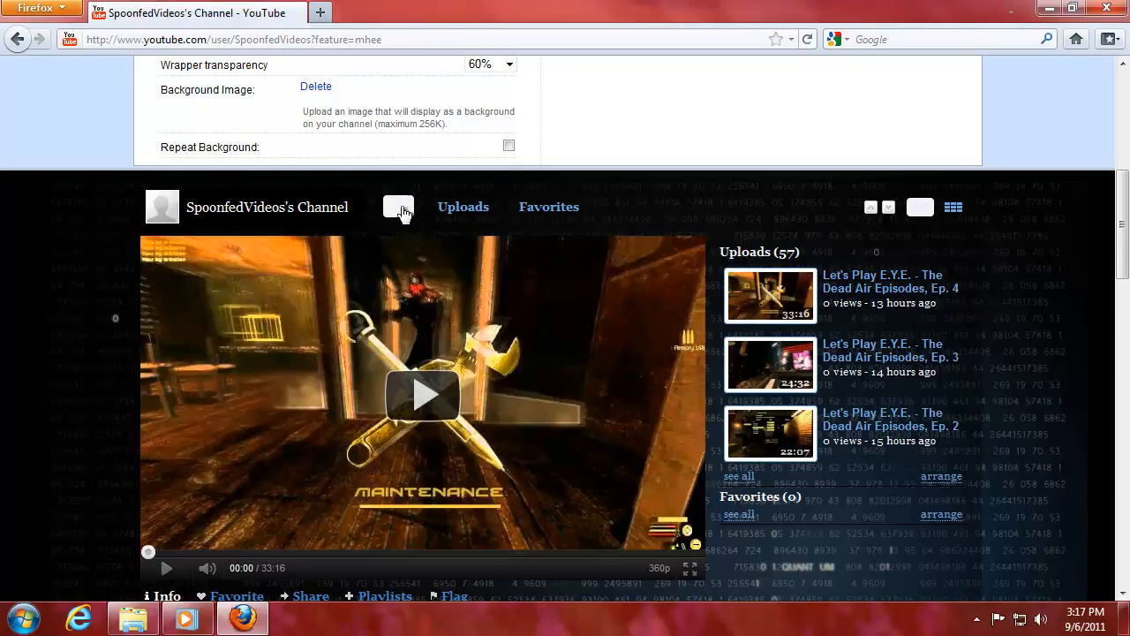
{"action": "left_click_drag", "start_coordinate": [1121, 223], "coordinate": [1122, 177]}
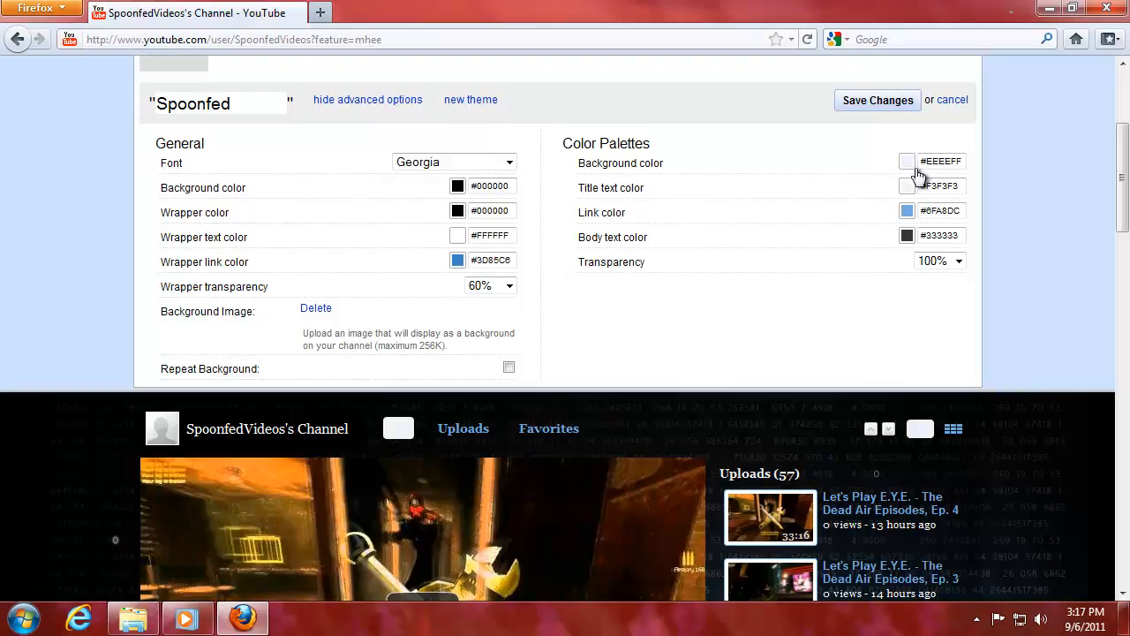
{"action": "scroll", "coordinate": [1122, 177], "scroll_direction": "up", "scroll_amount": 3}
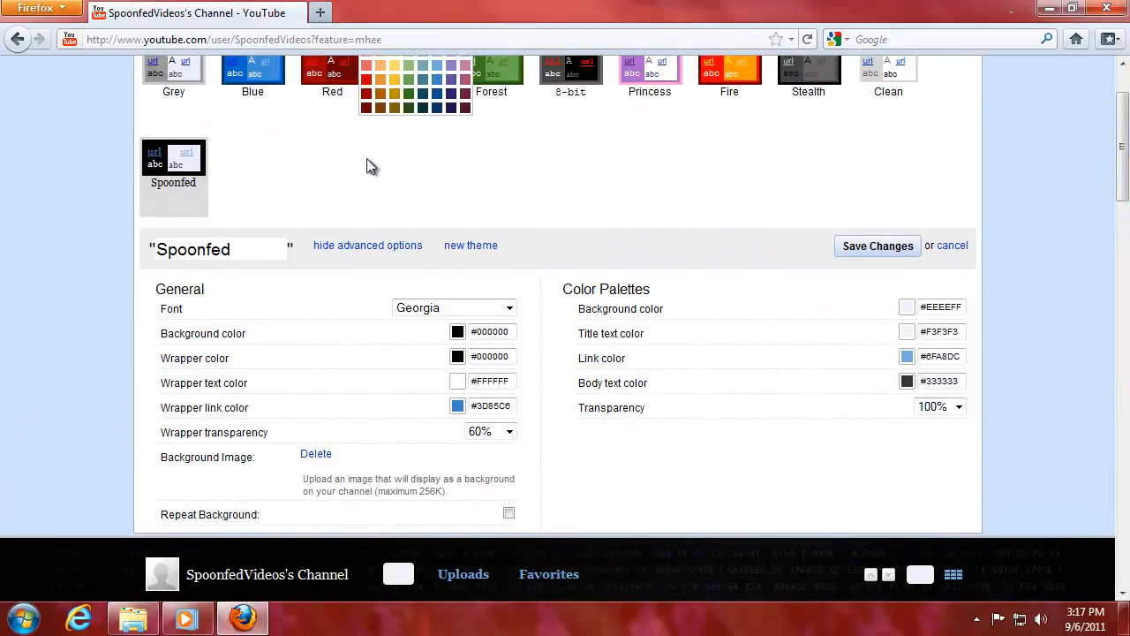
{"action": "scroll", "coordinate": [959, 186], "scroll_direction": "up", "scroll_amount": 2}
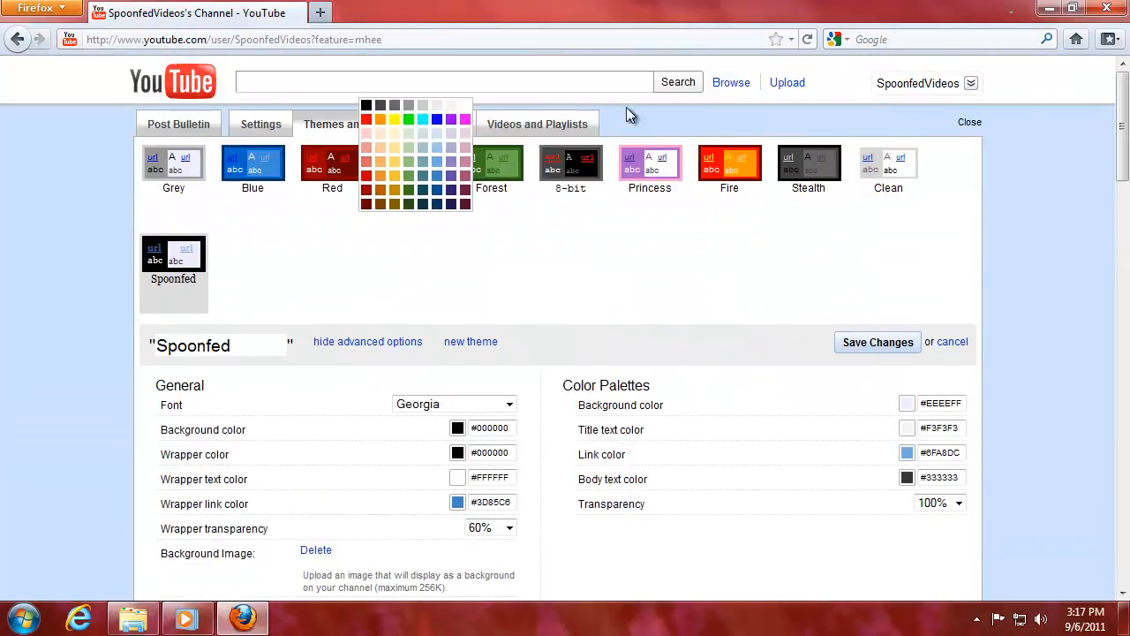
{"action": "left_click", "coordinate": [375, 110]}
{"action": "scroll", "coordinate": [1068, 154], "scroll_direction": "down", "scroll_amount": 8}
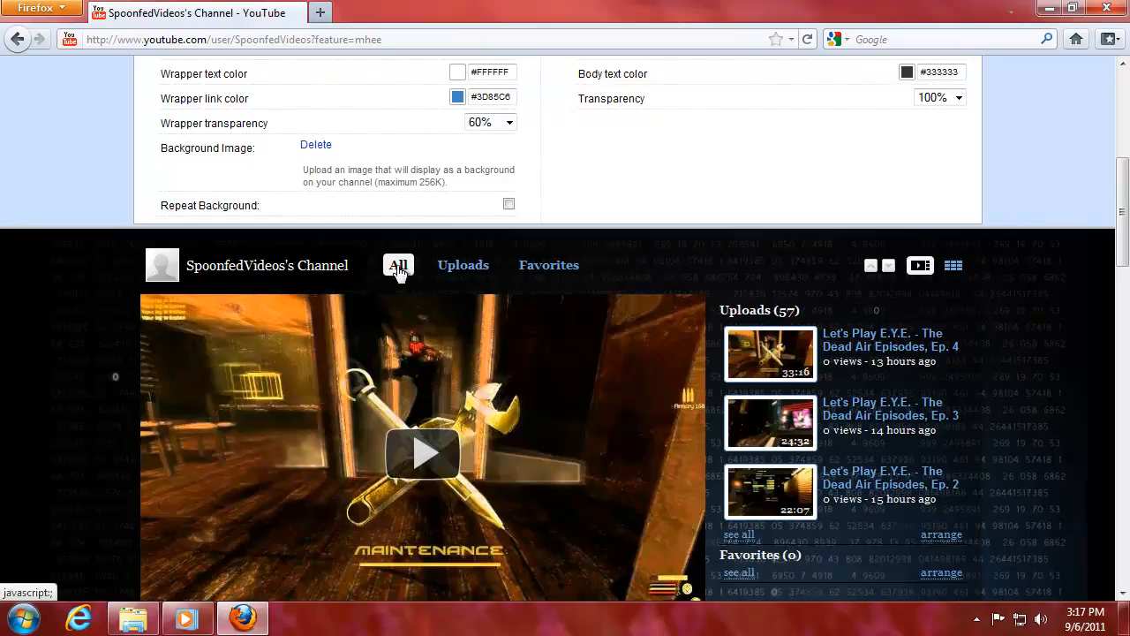
{"action": "left_click_drag", "start_coordinate": [1122, 232], "coordinate": [1123, 182]}
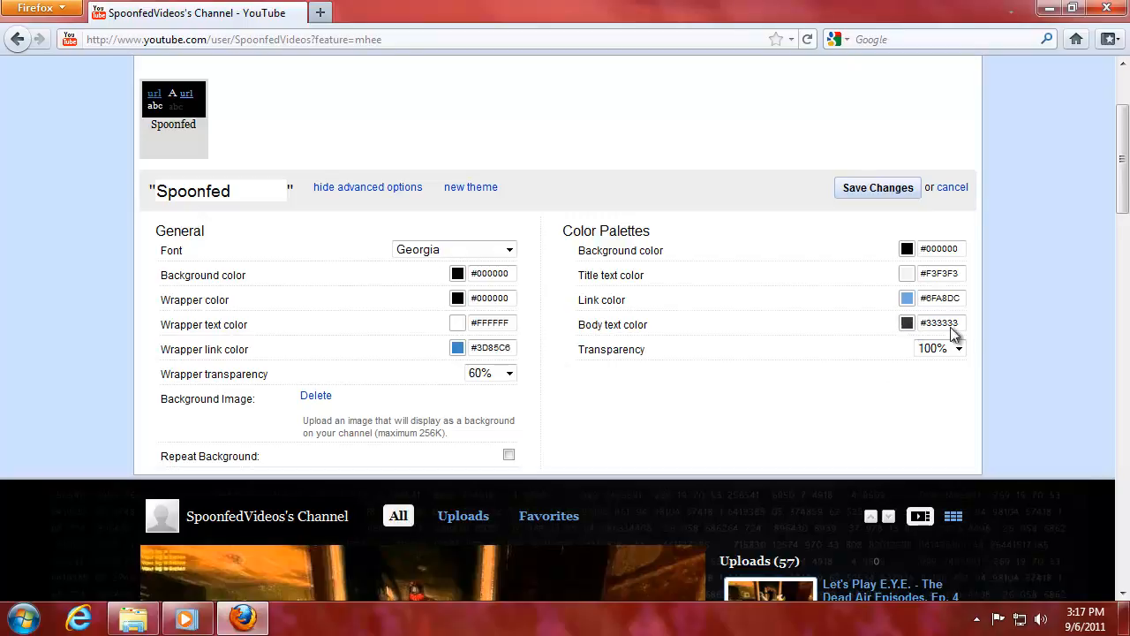
Select and check the title text colour's hex value in the Color Palettes.
{"action": "left_click_drag", "start_coordinate": [1121, 180], "coordinate": [1121, 386]}
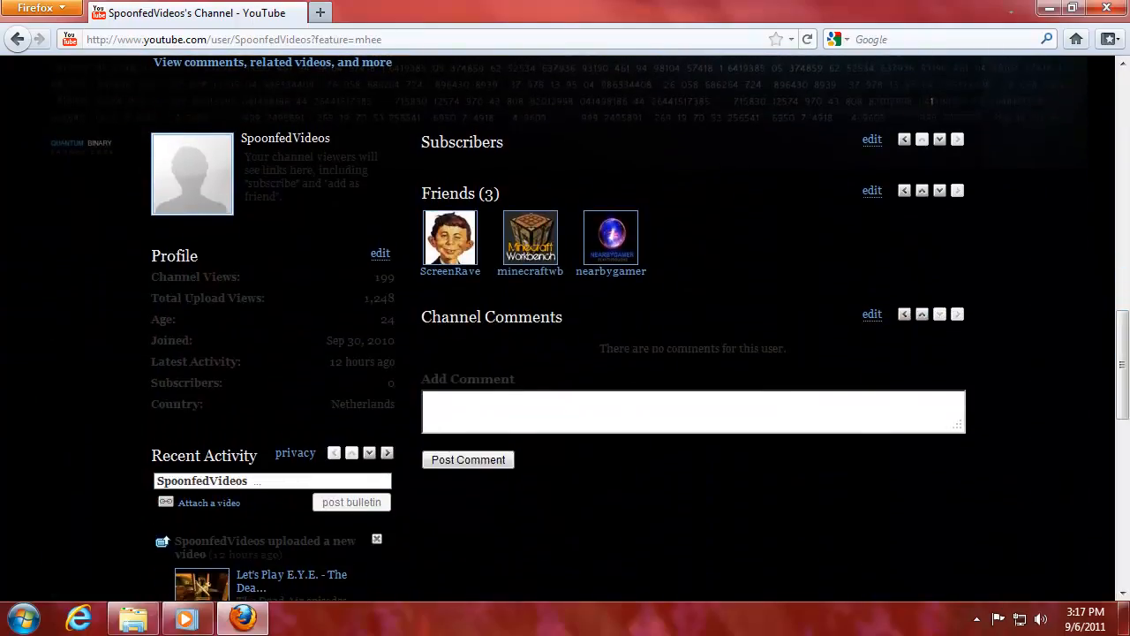
{"action": "left_click_drag", "start_coordinate": [150, 283], "coordinate": [325, 409]}
{"action": "left_click", "coordinate": [323, 357]}
{"action": "left_click_drag", "start_coordinate": [372, 281], "coordinate": [393, 278]}
{"action": "left_click", "coordinate": [394, 283]}
{"action": "left_click_drag", "start_coordinate": [1121, 318], "coordinate": [1118, 180]}
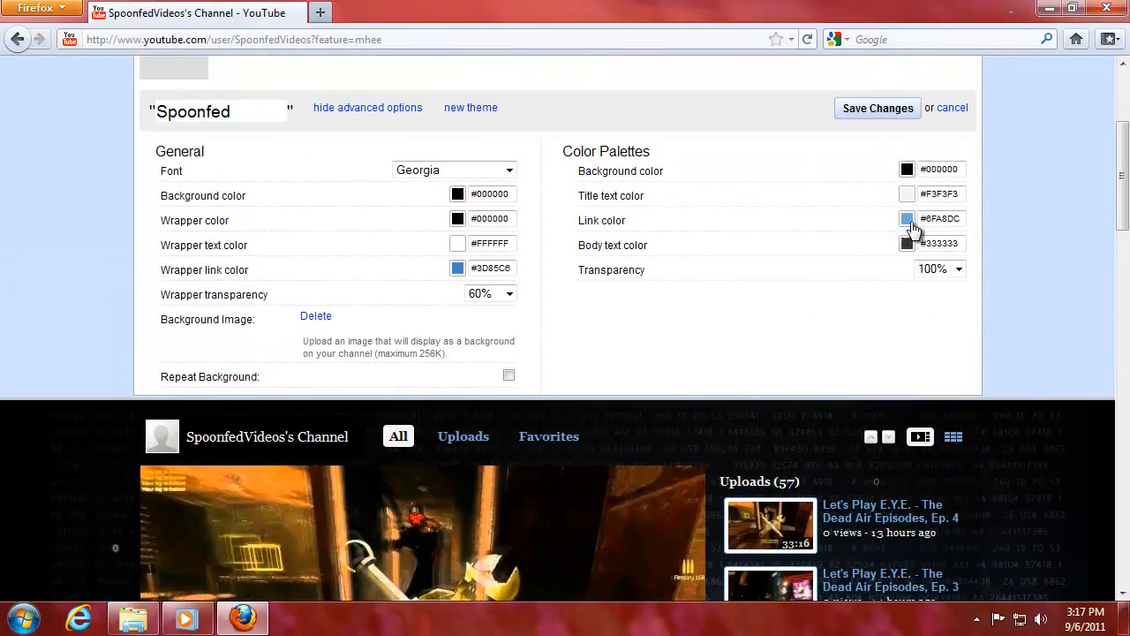
{"action": "left_click_drag", "start_coordinate": [934, 194], "coordinate": [956, 194]}
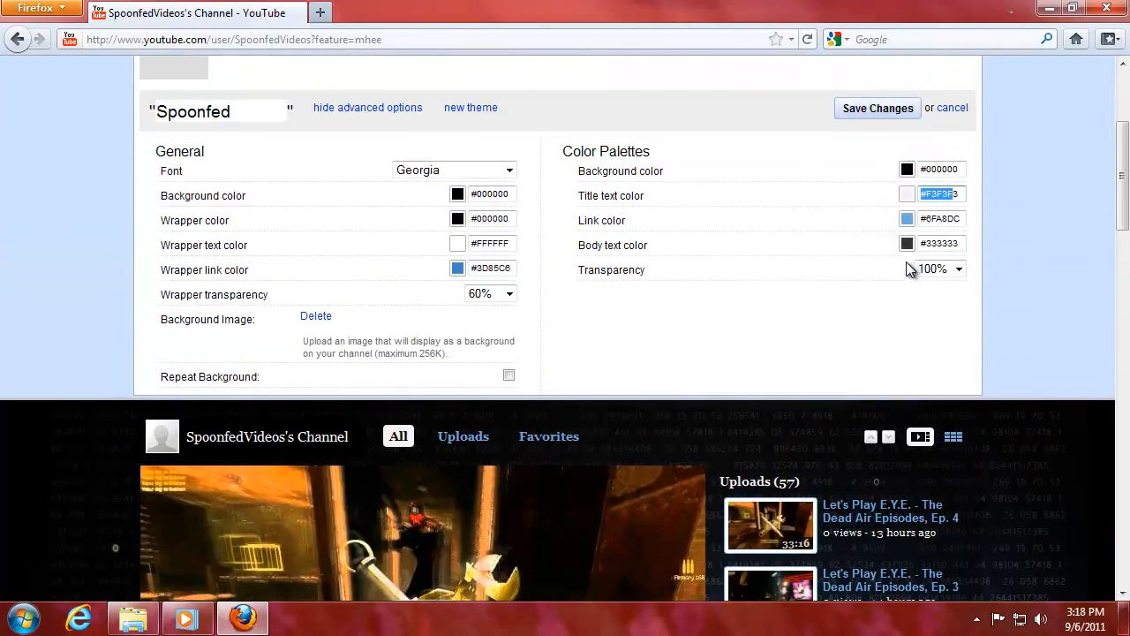
{"action": "left_click", "coordinate": [1045, 244]}
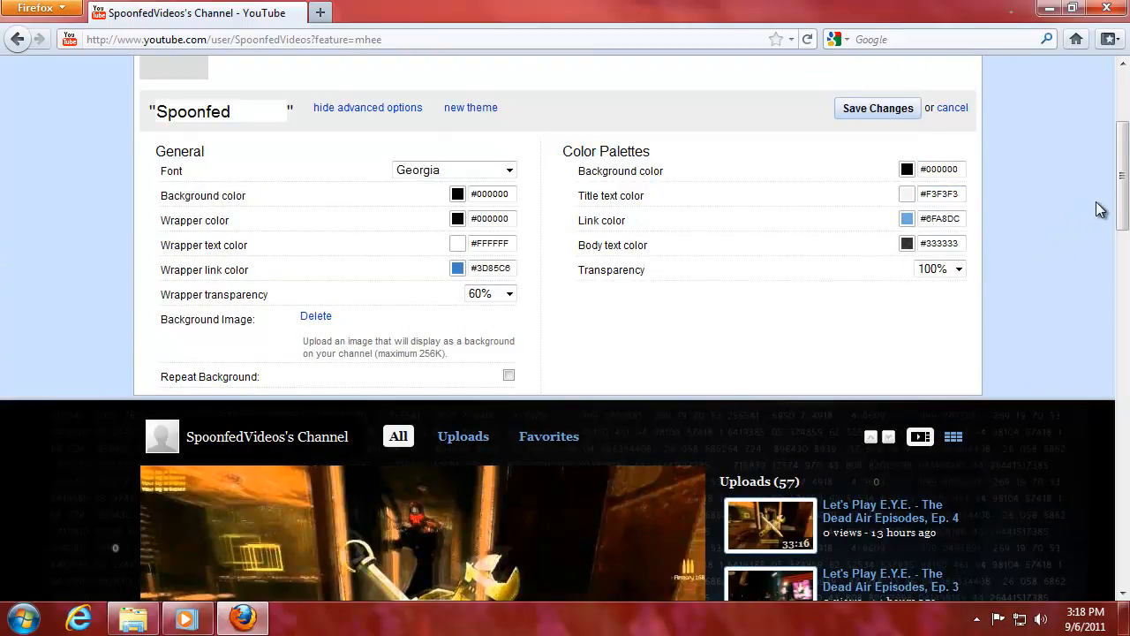
Change the body text colour from #333333 to light blue #9FC5E8.
{"action": "scroll", "coordinate": [1122, 177], "scroll_direction": "up", "scroll_amount": 4}
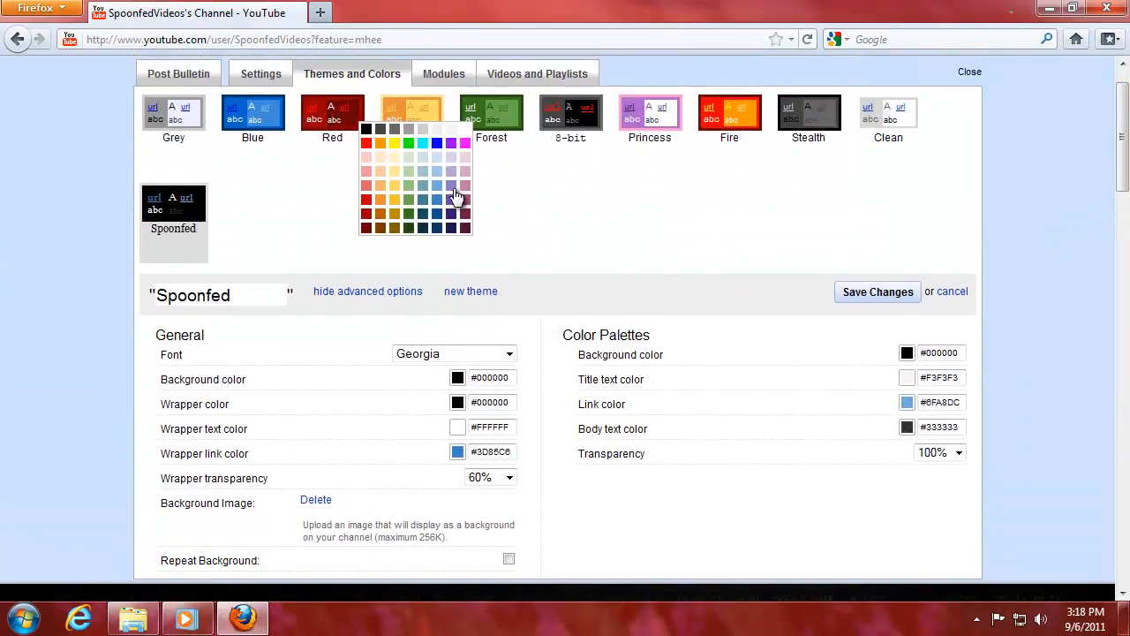
{"action": "left_click", "coordinate": [440, 172]}
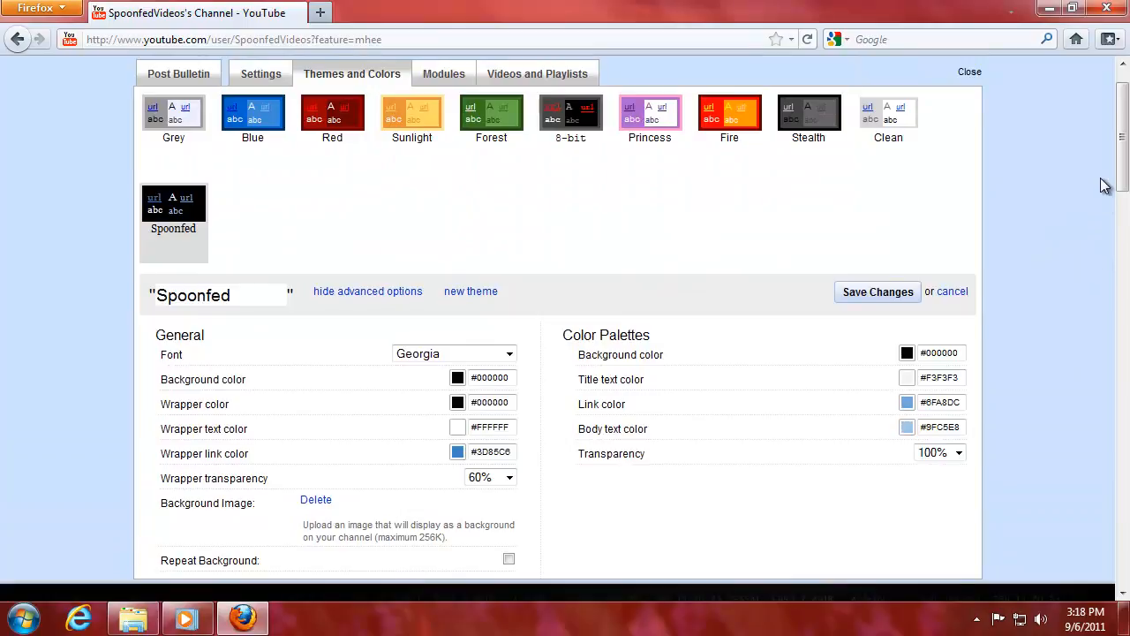
{"action": "left_click_drag", "start_coordinate": [1123, 166], "coordinate": [1122, 392]}
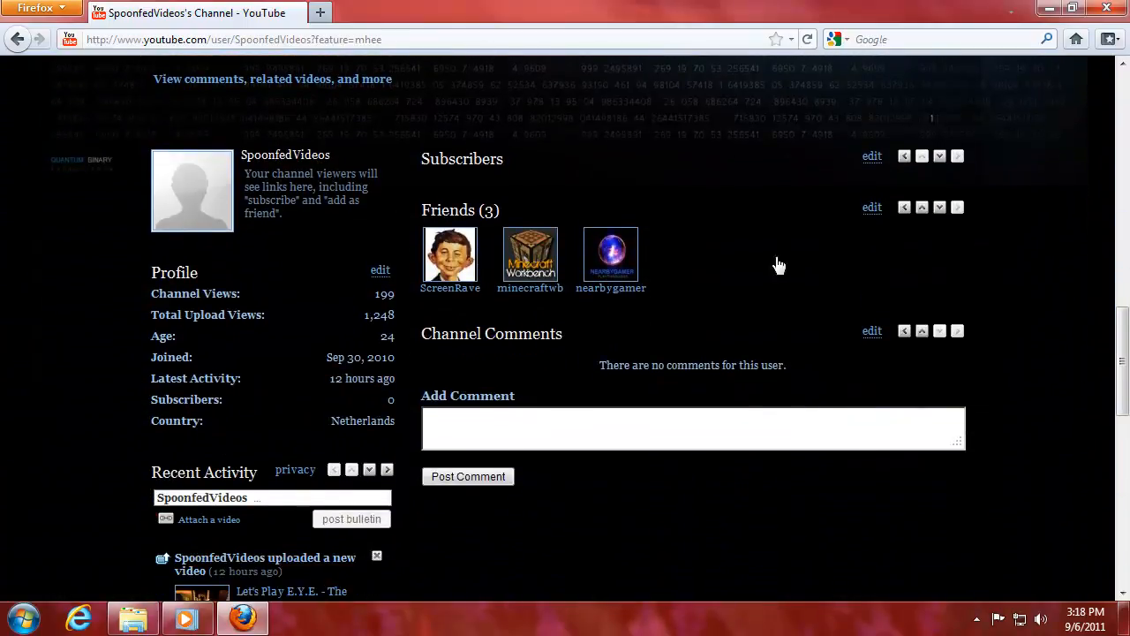
{"action": "left_click_drag", "start_coordinate": [1123, 333], "coordinate": [1035, 184]}
Try wrapper transparency at 100% and then 80%, previewing the channel each time.
{"action": "left_click", "coordinate": [508, 180]}
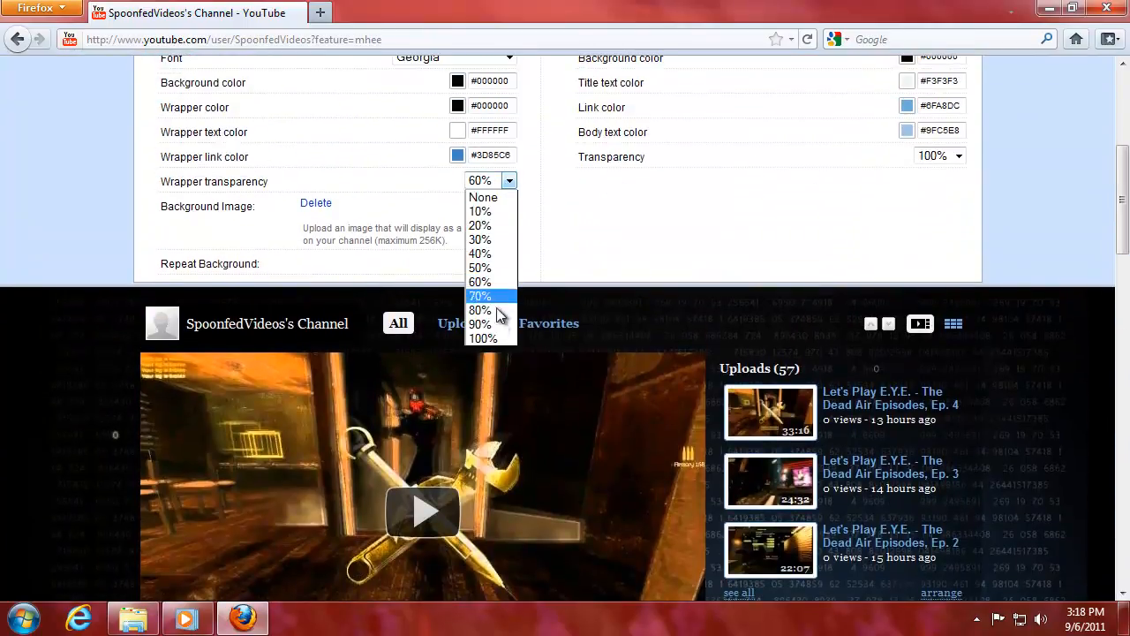
{"action": "left_click", "coordinate": [497, 335]}
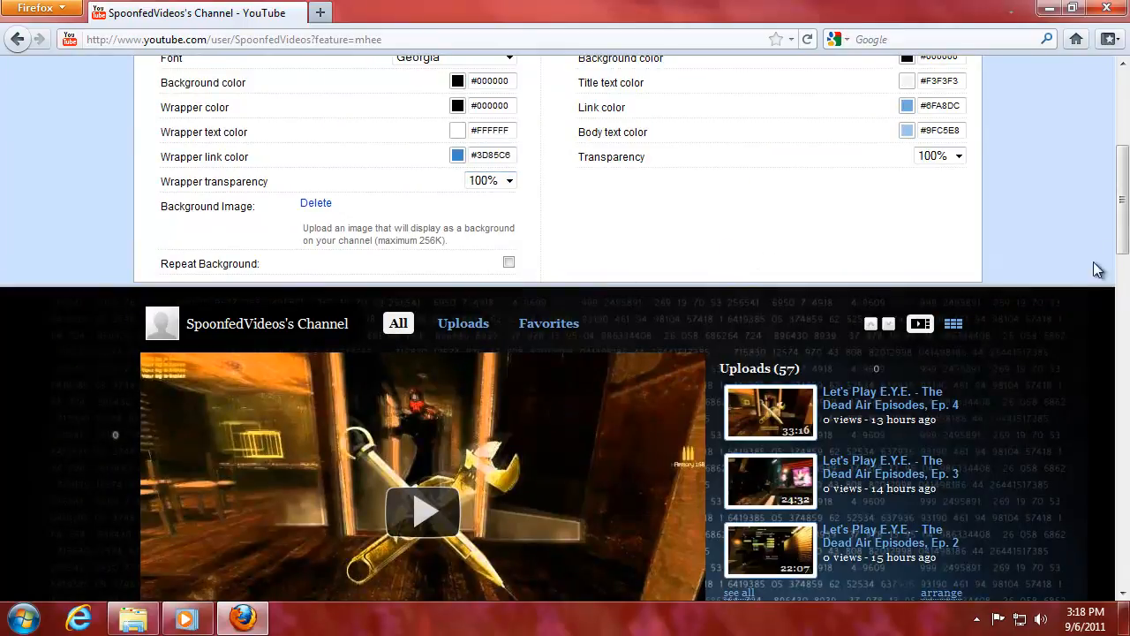
{"action": "left_click_drag", "start_coordinate": [1124, 200], "coordinate": [1125, 284]}
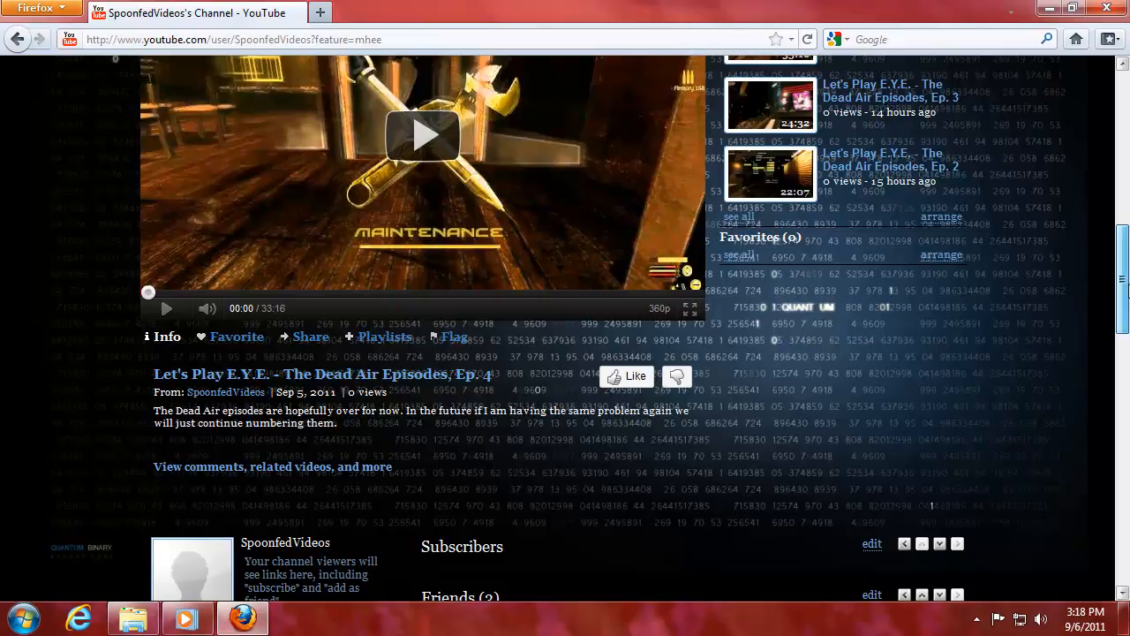
{"action": "left_click_drag", "start_coordinate": [1125, 302], "coordinate": [1125, 325]}
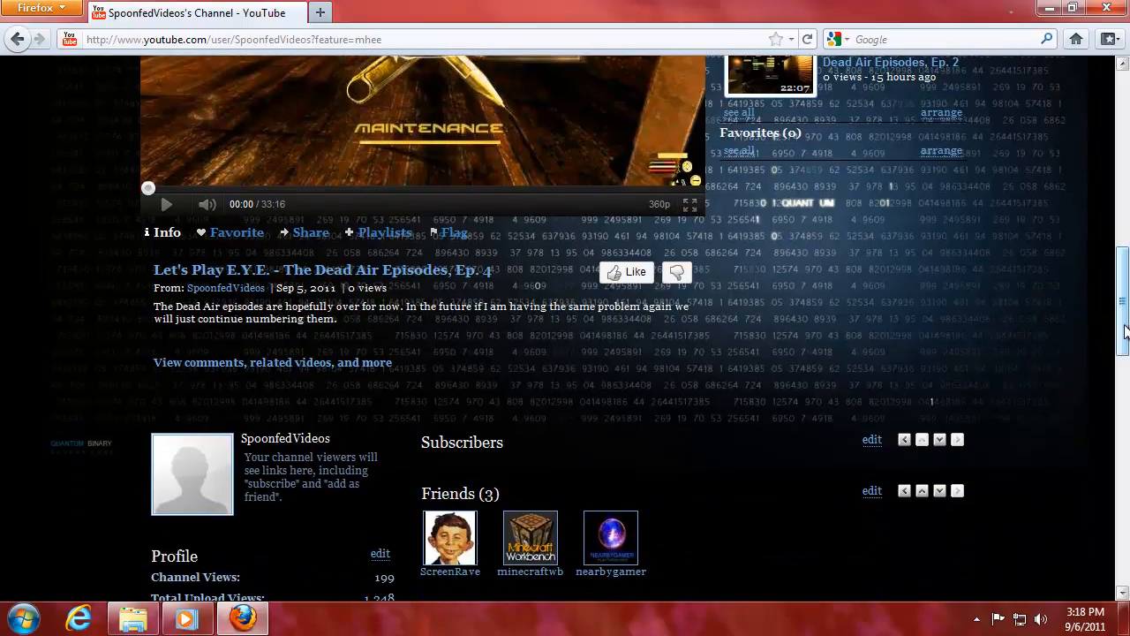
{"action": "left_click_drag", "start_coordinate": [1124, 343], "coordinate": [1125, 237]}
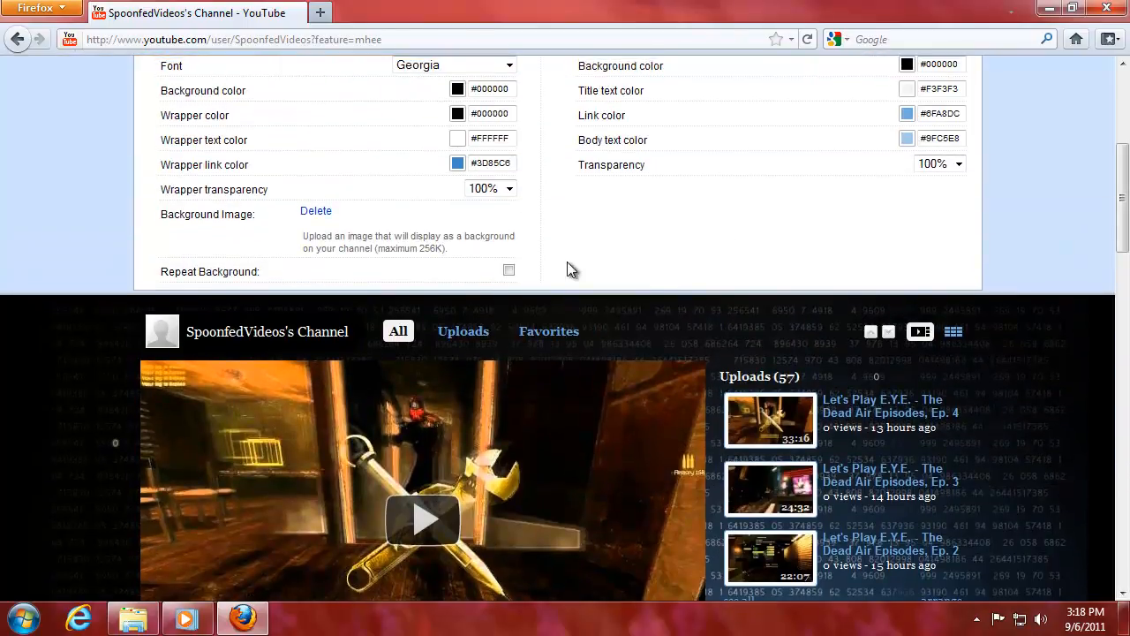
{"action": "left_click", "coordinate": [510, 188]}
{"action": "left_click", "coordinate": [496, 322]}
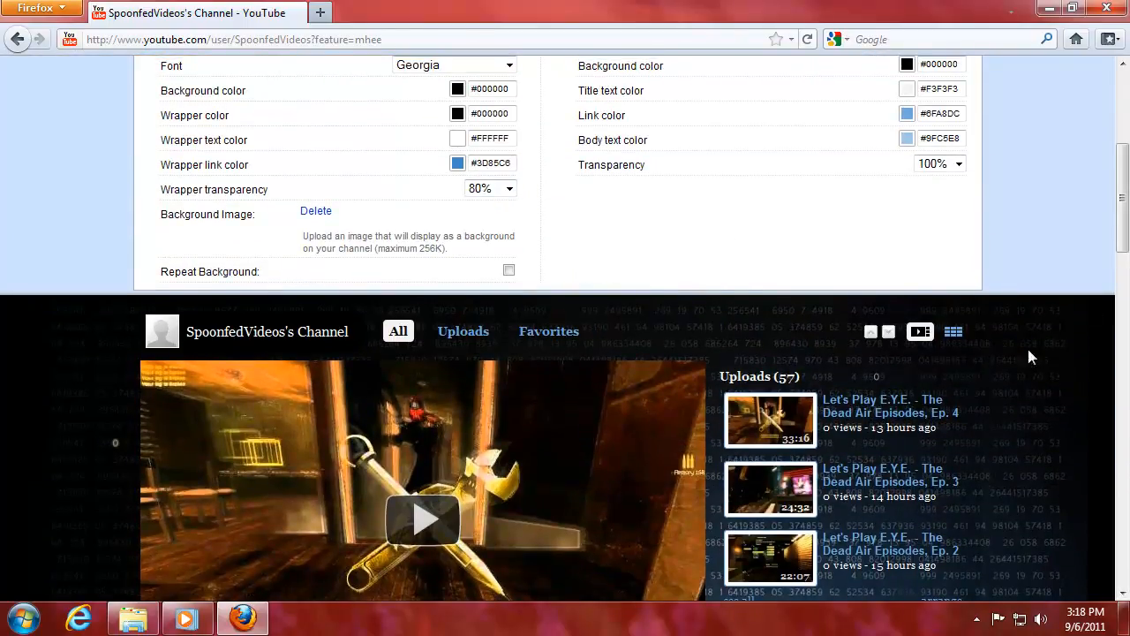
{"action": "left_click_drag", "start_coordinate": [1125, 237], "coordinate": [1126, 303]}
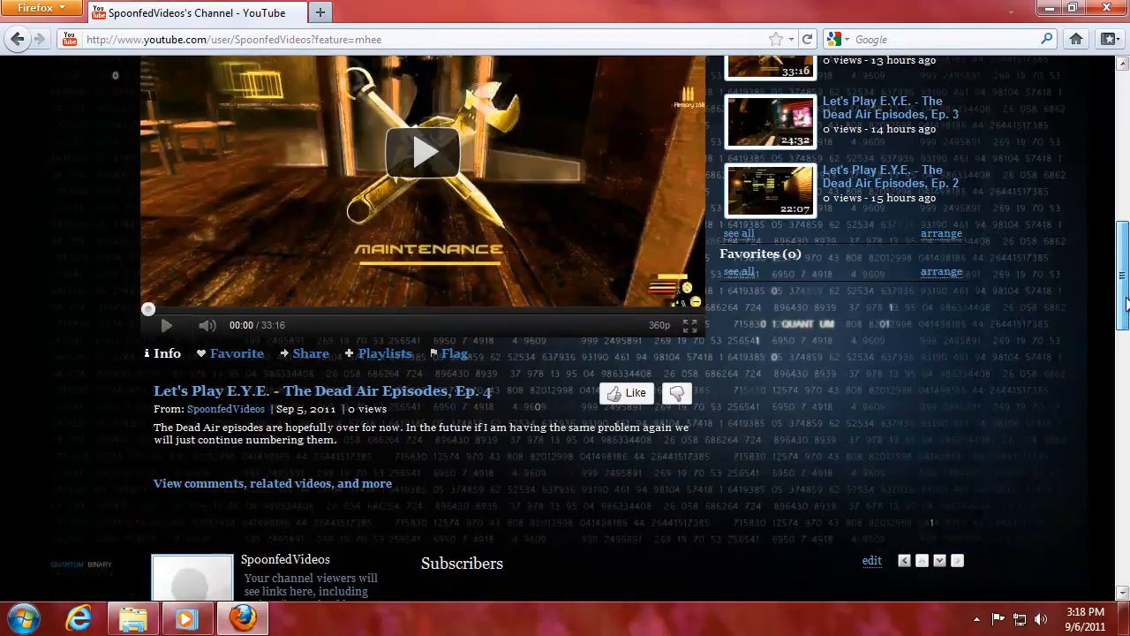
{"action": "scroll", "coordinate": [537, 232], "scroll_direction": "up", "scroll_amount": 8}
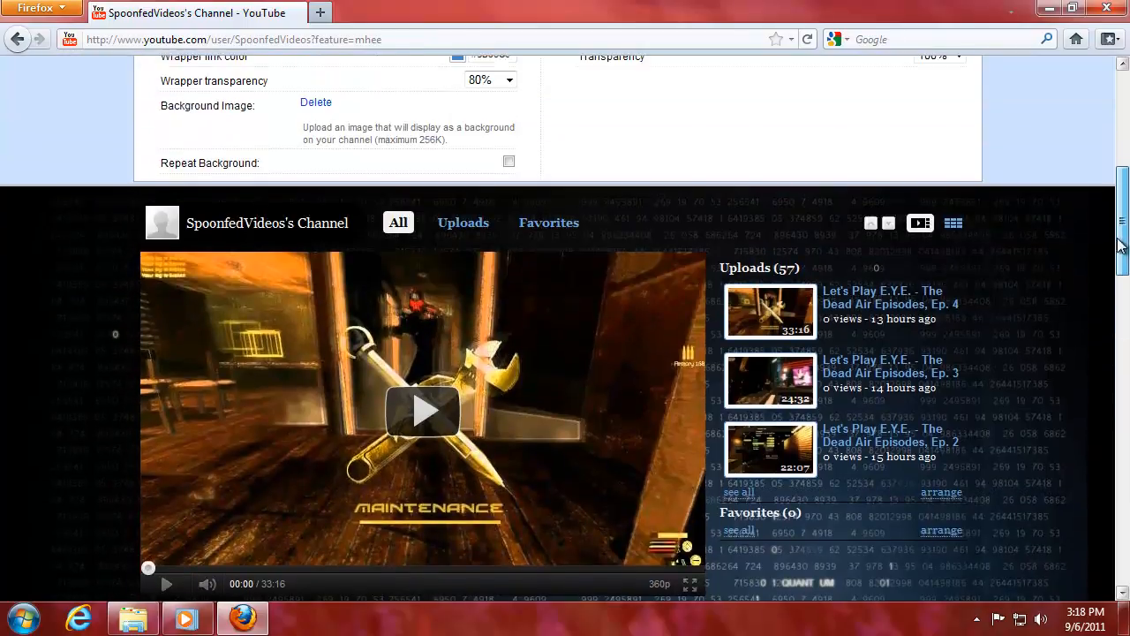
Settle on 70% wrapper transparency and save the theme changes.
{"action": "left_click", "coordinate": [514, 244]}
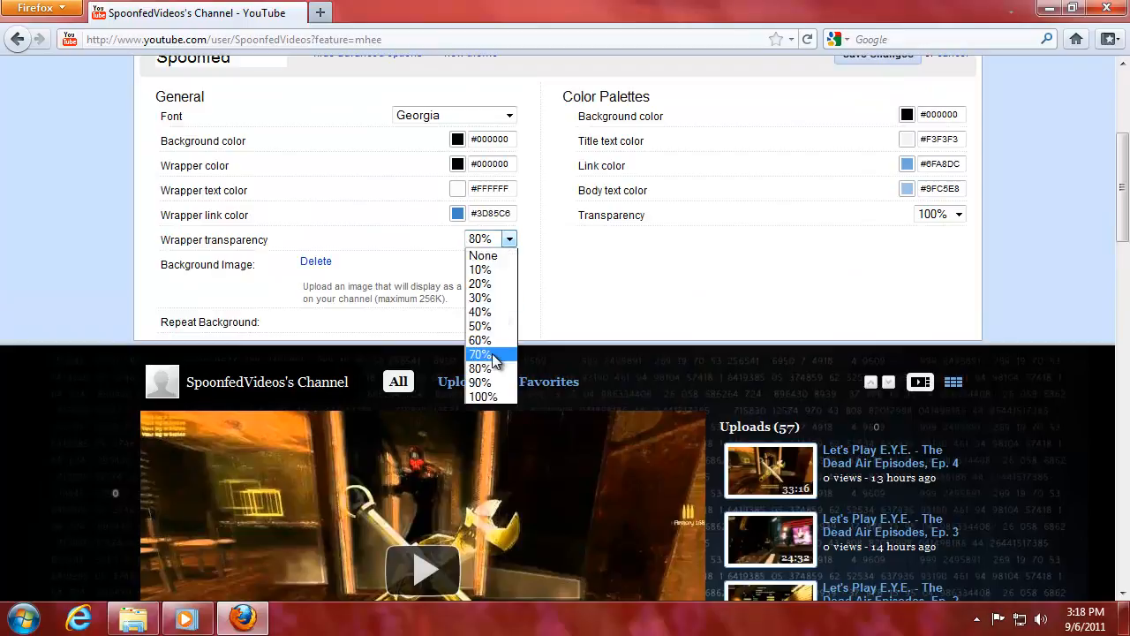
{"action": "left_click", "coordinate": [492, 354]}
{"action": "left_click_drag", "start_coordinate": [1124, 203], "coordinate": [1123, 256]}
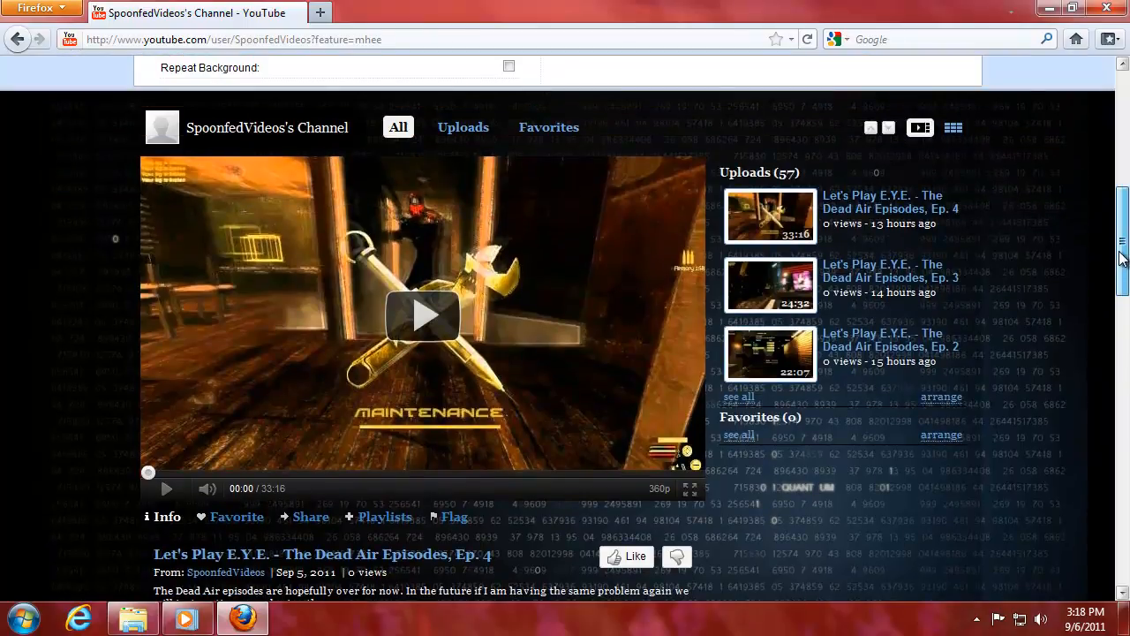
{"action": "mouse_move", "coordinate": [1120, 256]}
{"action": "left_mouse_down"}
{"action": "mouse_move", "coordinate": [1122, 494]}
{"action": "mouse_move", "coordinate": [1110, 194]}
{"action": "mouse_move", "coordinate": [1110, 243]}
{"action": "left_mouse_up"}
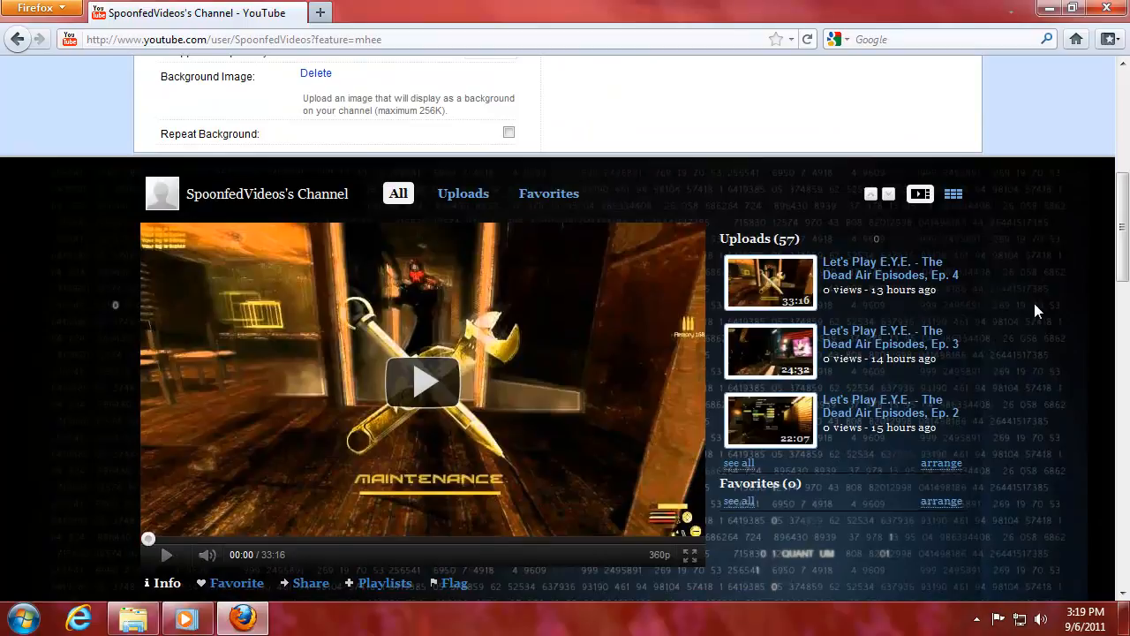
{"action": "left_click_drag", "start_coordinate": [1124, 246], "coordinate": [1123, 168]}
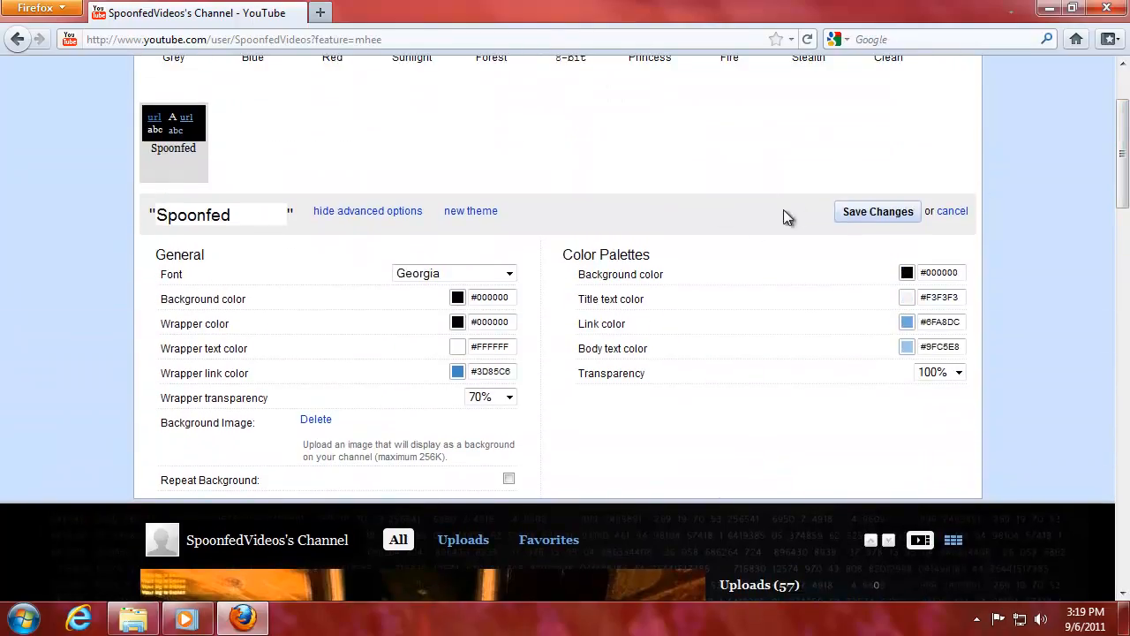
{"action": "left_click", "coordinate": [855, 214]}
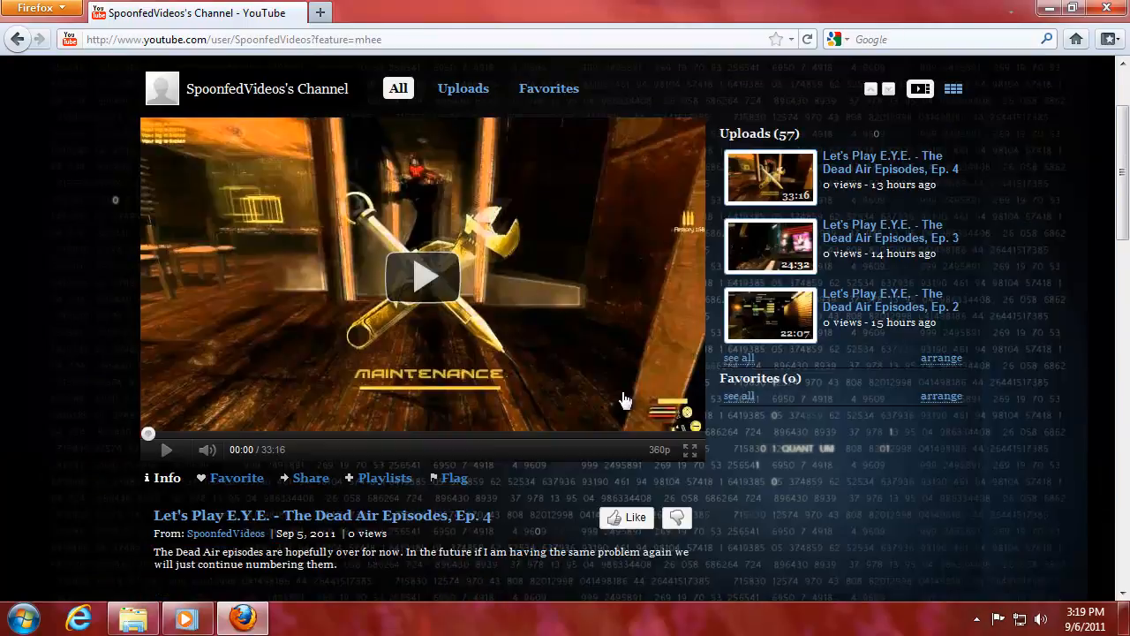
{"action": "left_click_drag", "start_coordinate": [1123, 213], "coordinate": [1124, 184]}
Title the channel 'Spoonfed.org's Videos' in the Settings tab.
{"action": "left_click", "coordinate": [247, 140]}
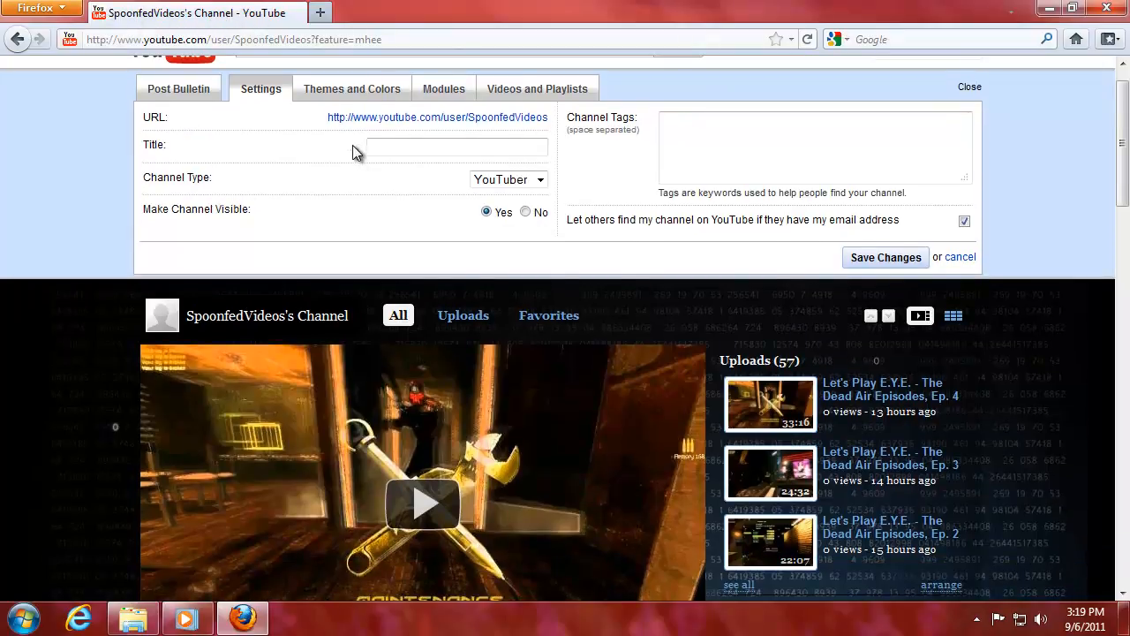
{"action": "left_click", "coordinate": [368, 150]}
{"action": "type", "text": "Spoonfed's"}
{"action": "key", "text": "BackSpace"}
{"action": "key", "text": "BackSpace"}
{"action": "key", "text": "BackSpace"}
{"action": "type", "text": ".org's Videos"}
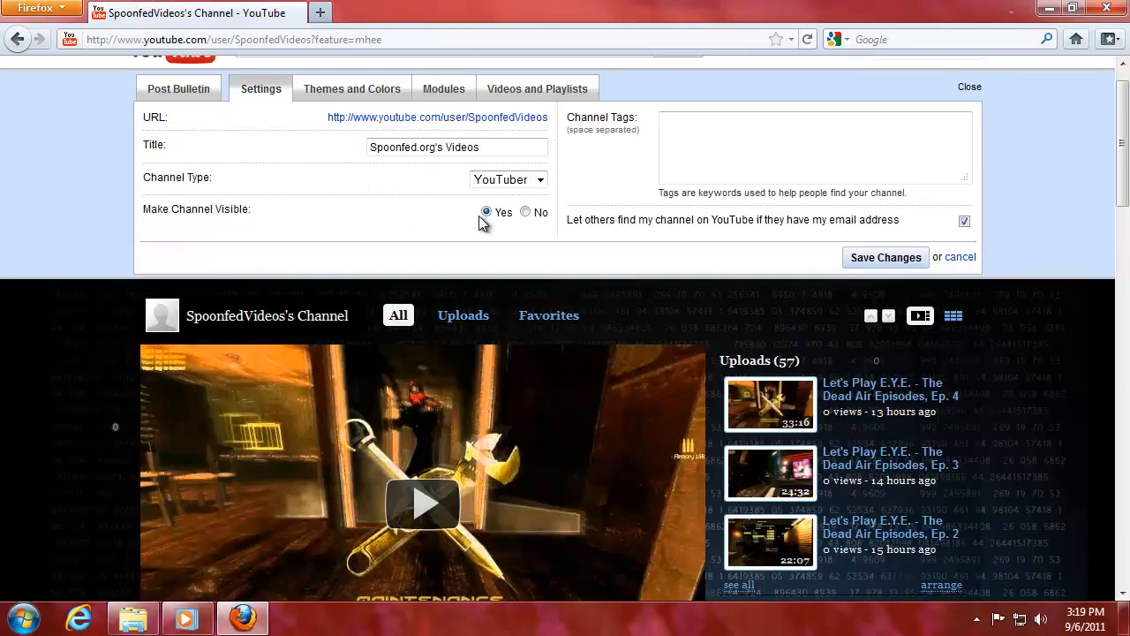
Add channel tags spoonfed, windows, linux, hackin, diablo, pilgrimage and save the settings.
{"action": "left_click", "coordinate": [680, 132]}
{"action": "type", "text": "spoonfed, windows, linu"}
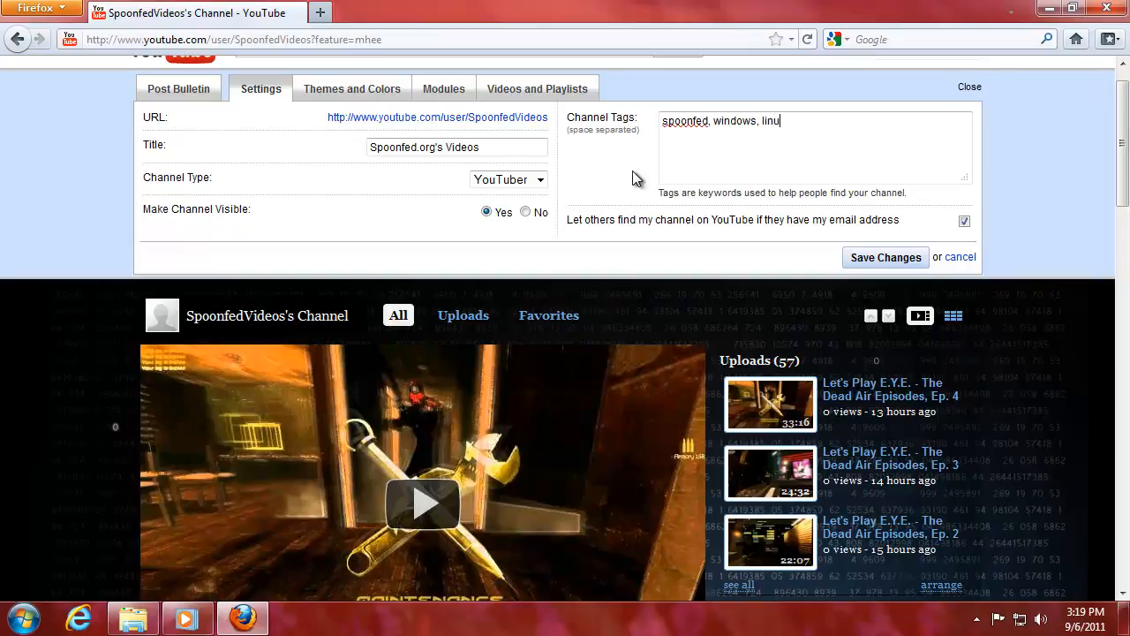
{"action": "type", "text": "x, hacking, programming, seo, html,"}
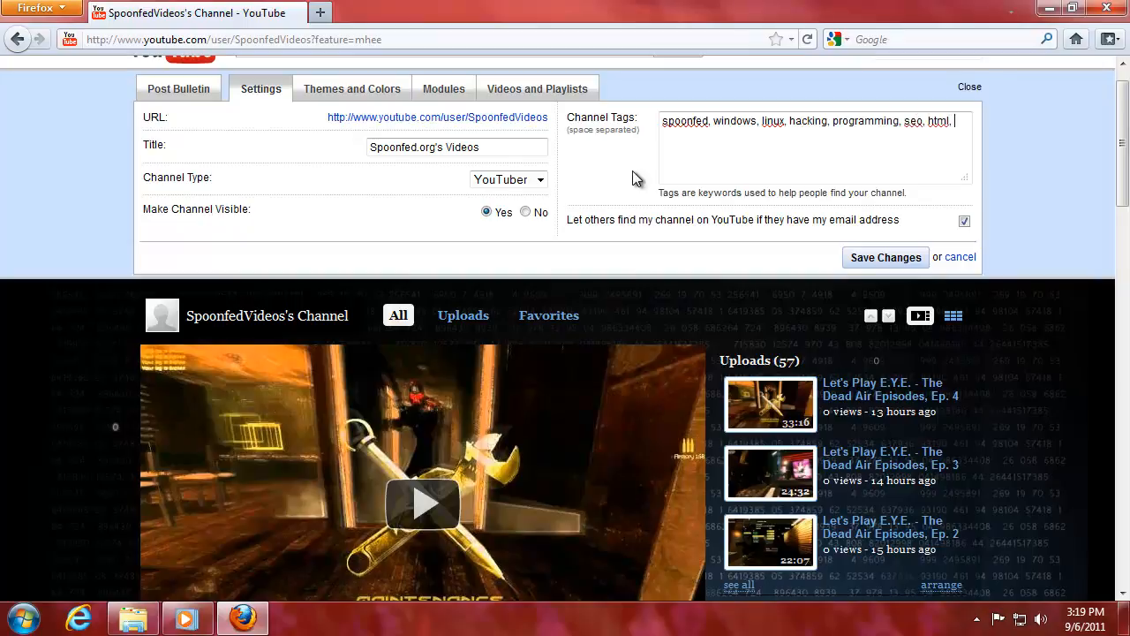
{"action": "type", "text": "diablo, pilgrimage"}
{"action": "left_click_drag", "start_coordinate": [698, 220], "coordinate": [881, 220]}
{"action": "left_click", "coordinate": [883, 220]}
{"action": "left_click", "coordinate": [875, 258]}
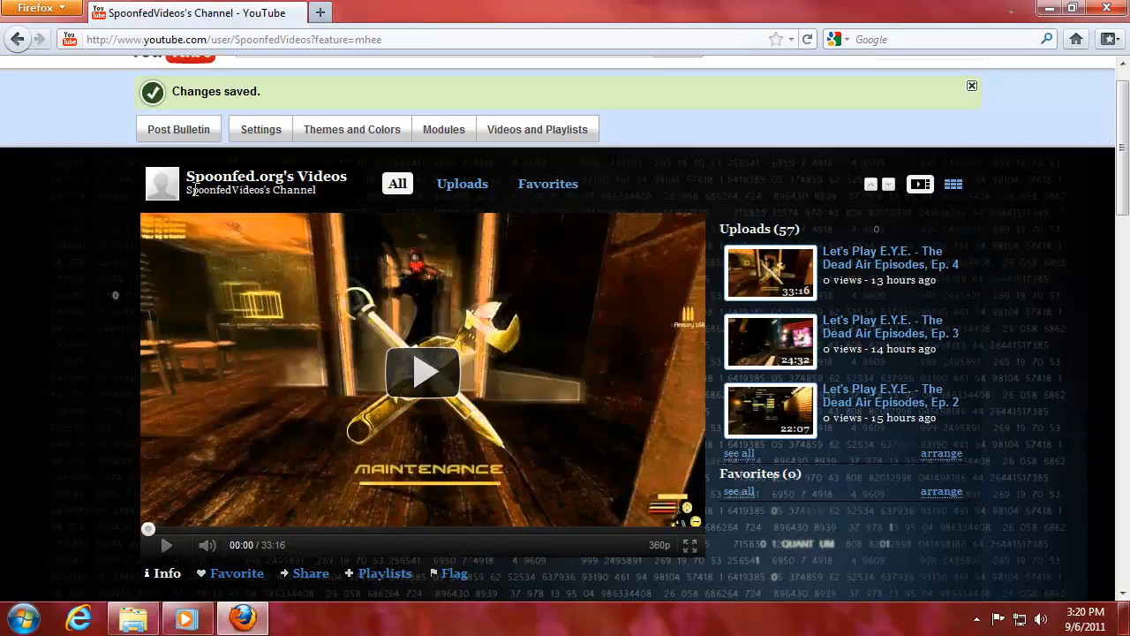
{"action": "left_click_drag", "start_coordinate": [187, 176], "coordinate": [344, 173]}
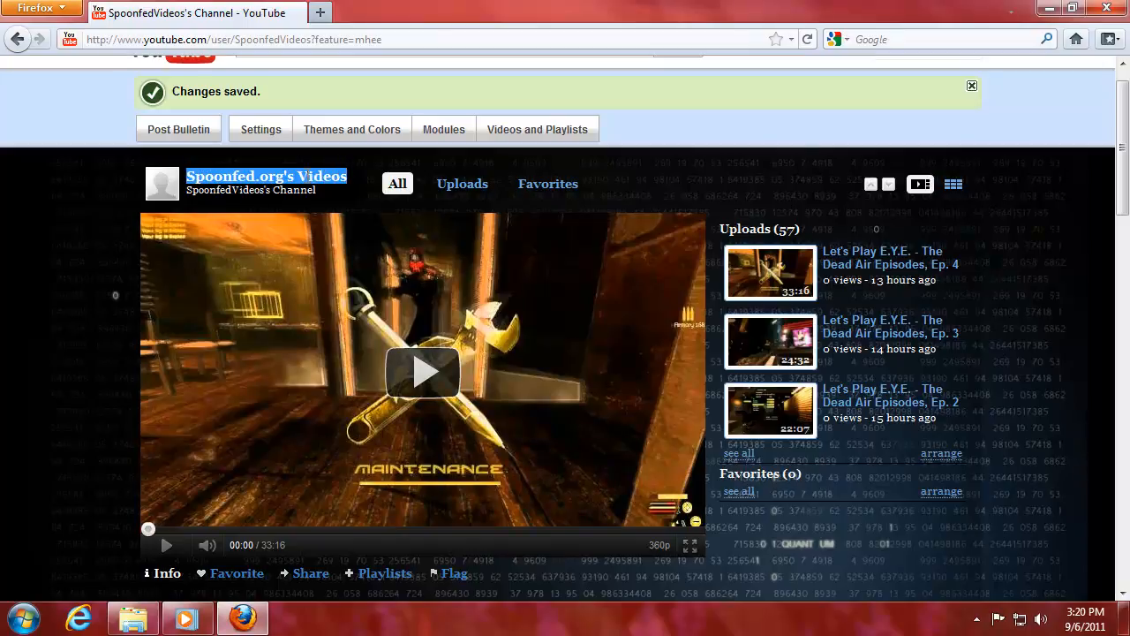
{"action": "left_click", "coordinate": [349, 175]}
{"action": "scroll", "coordinate": [322, 182], "scroll_direction": "up", "scroll_amount": 1}
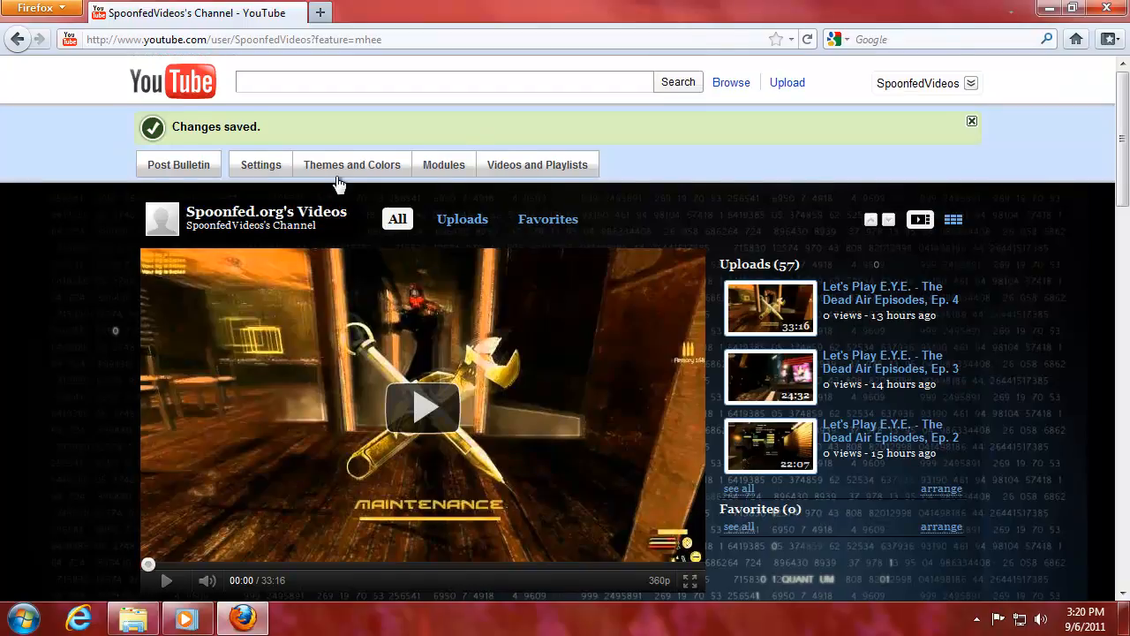
{"action": "left_click", "coordinate": [444, 164]}
{"action": "scroll", "coordinate": [353, 453], "scroll_direction": "down", "scroll_amount": 15}
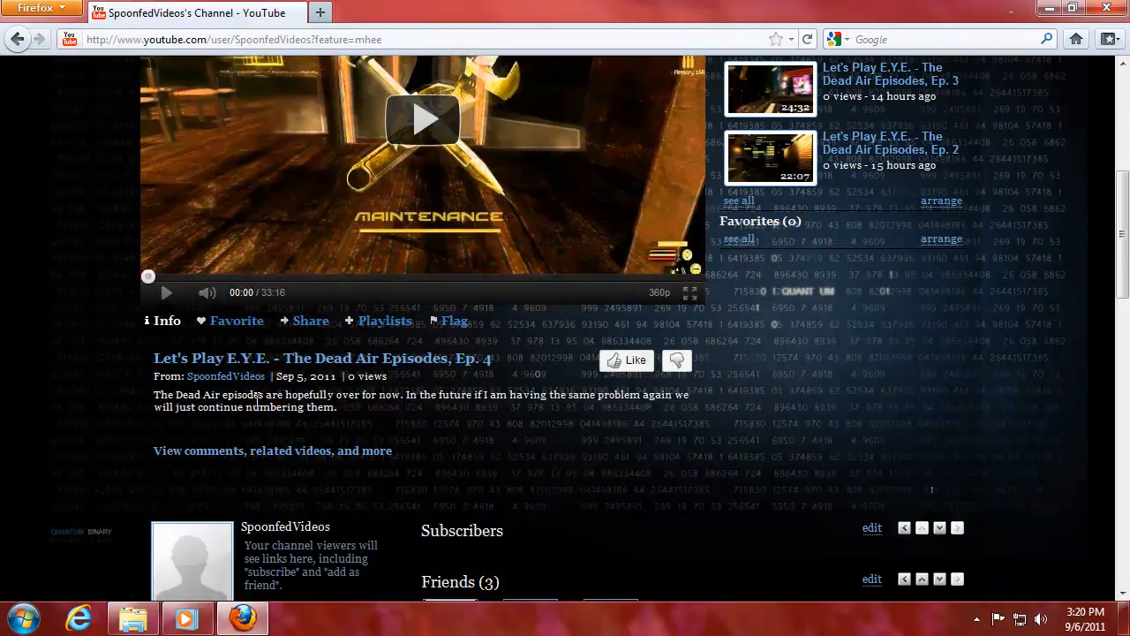
{"action": "scroll", "coordinate": [467, 353], "scroll_direction": "up", "scroll_amount": 10}
{"action": "scroll", "coordinate": [465, 353], "scroll_direction": "up", "scroll_amount": 4}
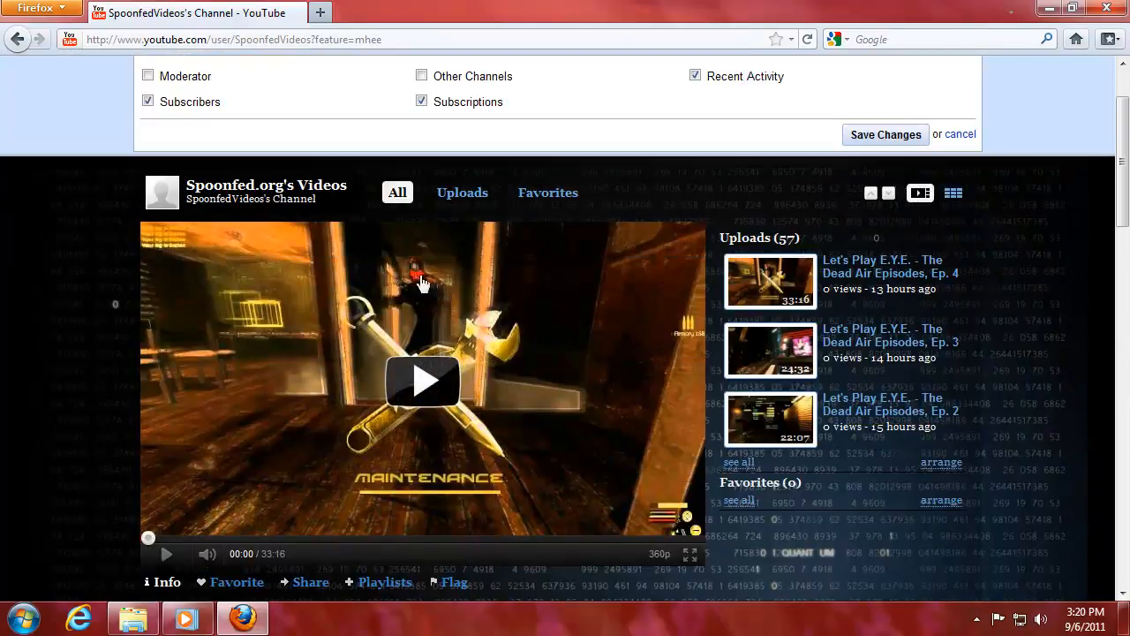
{"action": "scroll", "coordinate": [389, 168], "scroll_direction": "up", "scroll_amount": 2}
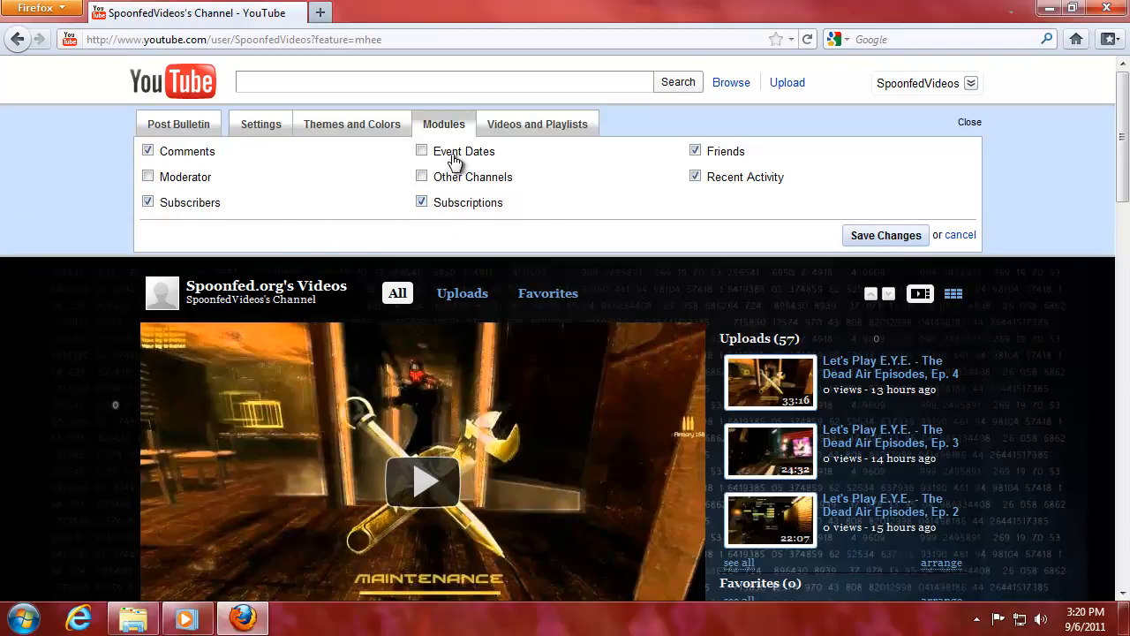
In Videos and Playlists, keep the newest Let's Play E.Y.E. Dead Air episode as featured video.
{"action": "left_click", "coordinate": [522, 129]}
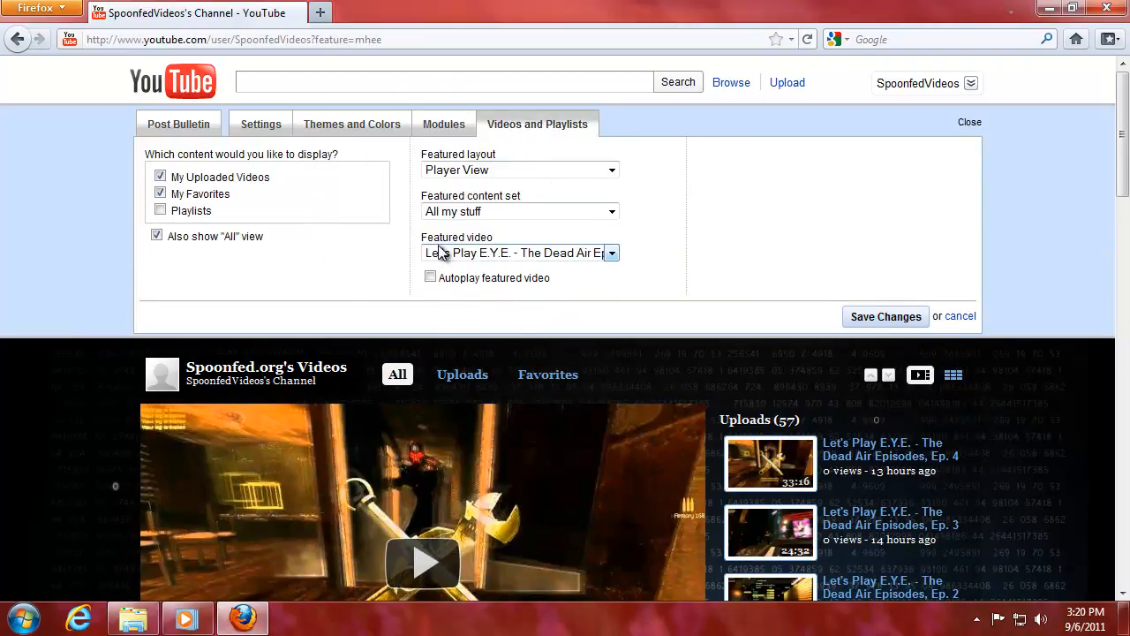
{"action": "left_click", "coordinate": [613, 253]}
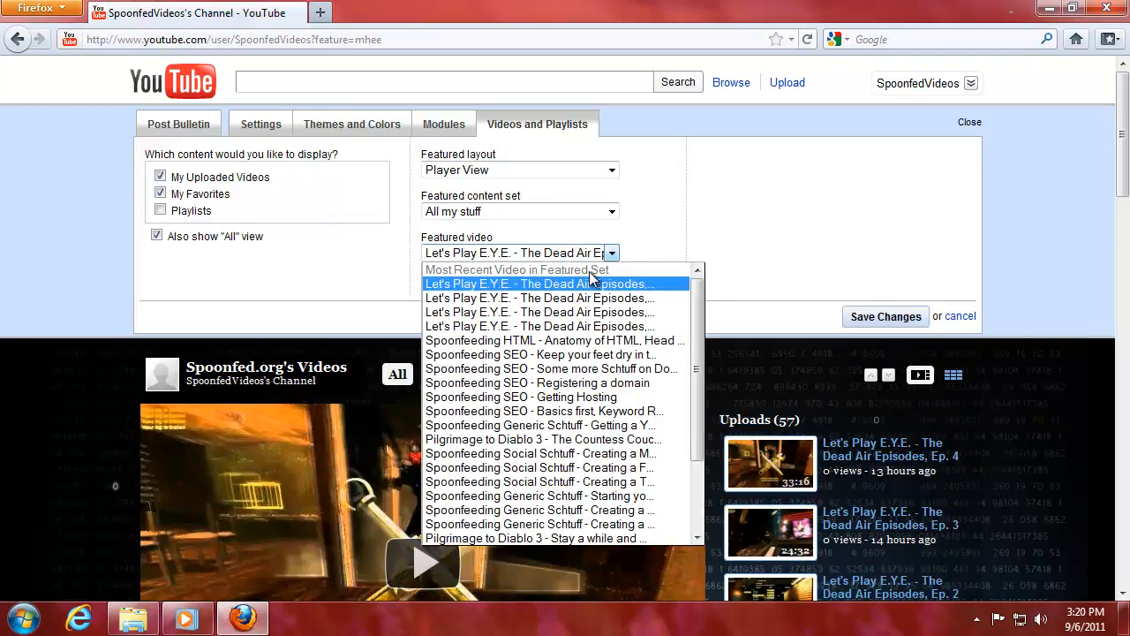
{"action": "left_click", "coordinate": [615, 254]}
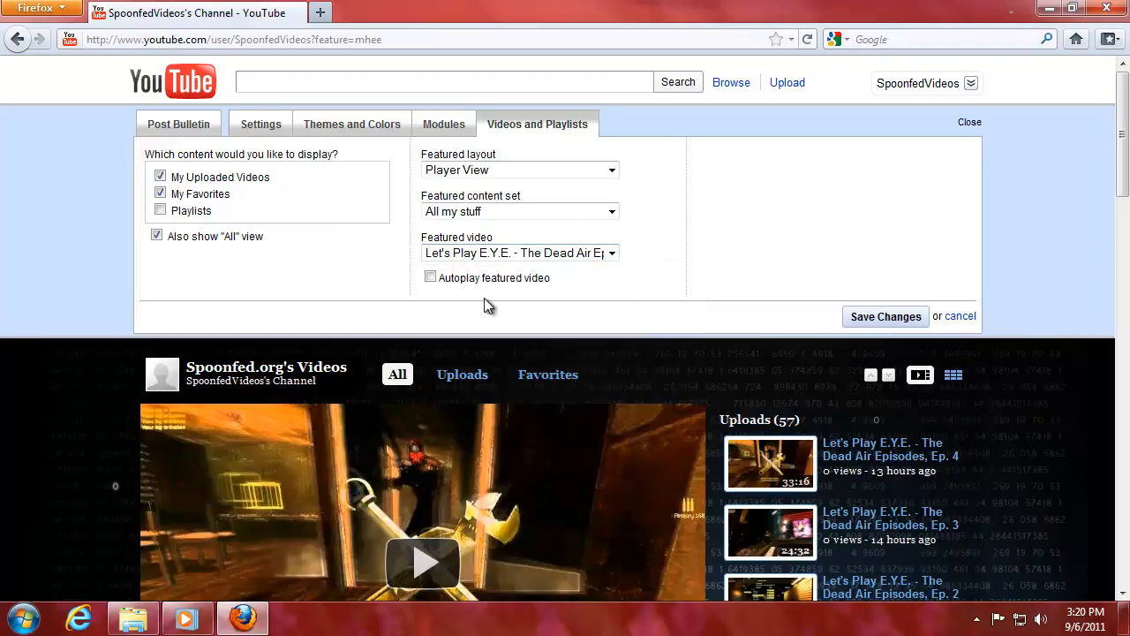
{"action": "left_click", "coordinate": [616, 254]}
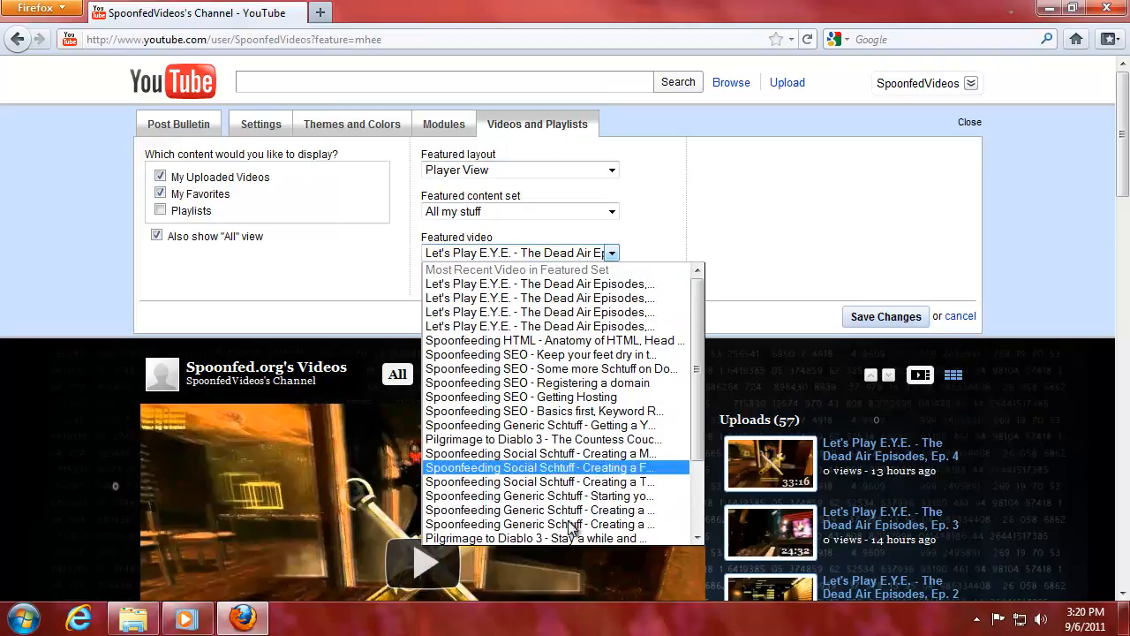
{"action": "left_click_drag", "start_coordinate": [697, 353], "coordinate": [704, 474]}
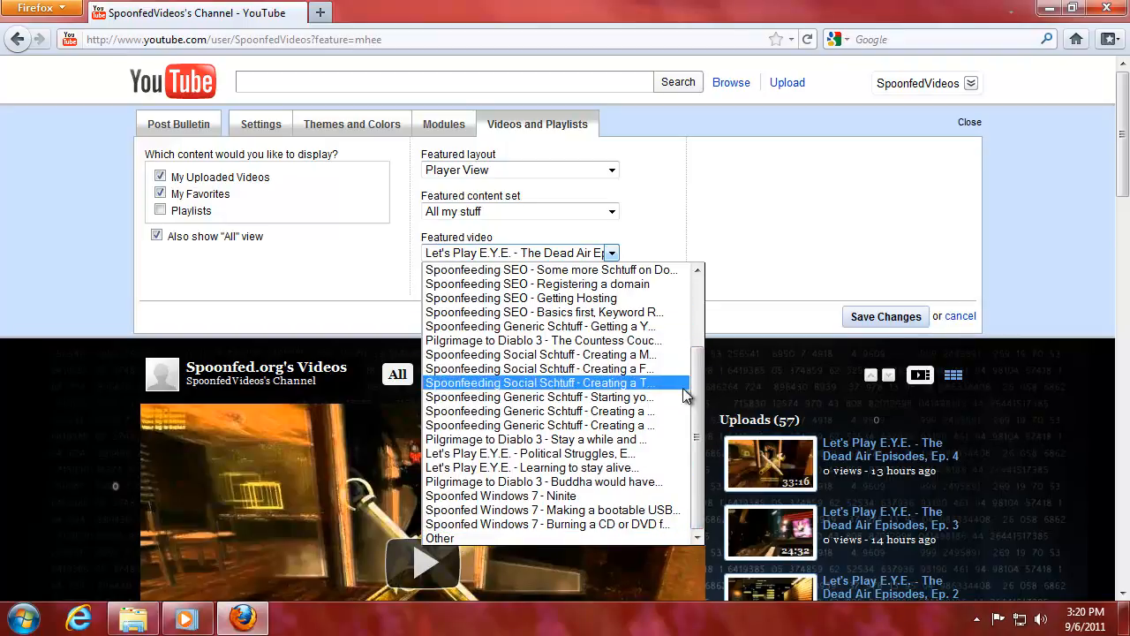
{"action": "left_click_drag", "start_coordinate": [693, 391], "coordinate": [566, 284]}
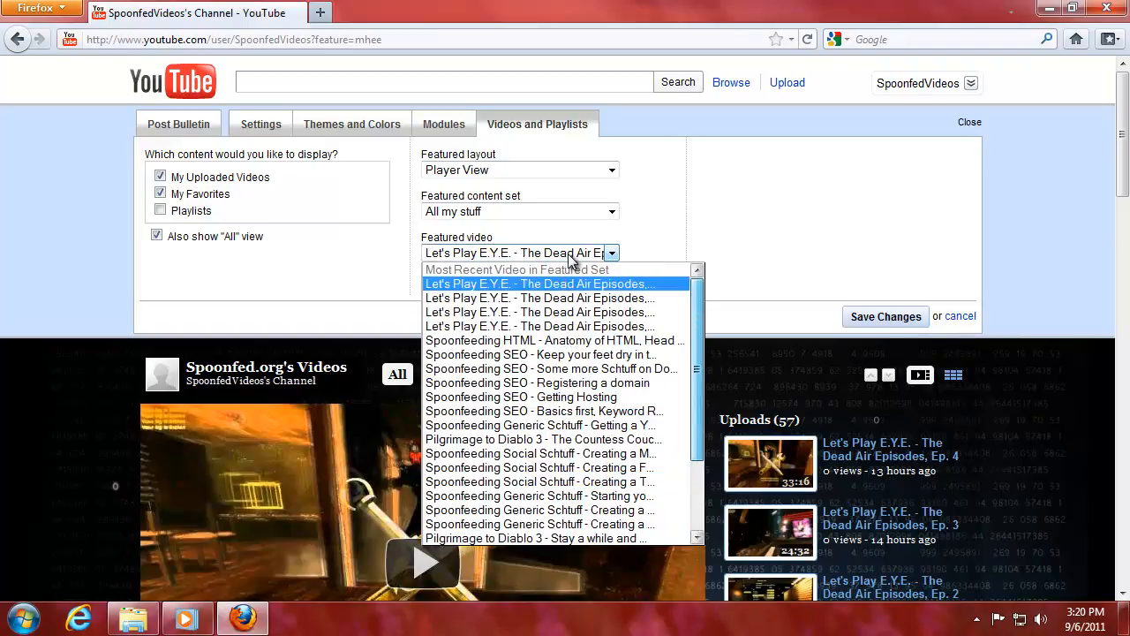
{"action": "left_click", "coordinate": [651, 244]}
Leave the featured content set as All my stuff and the layout as Player View.
{"action": "left_click", "coordinate": [556, 210]}
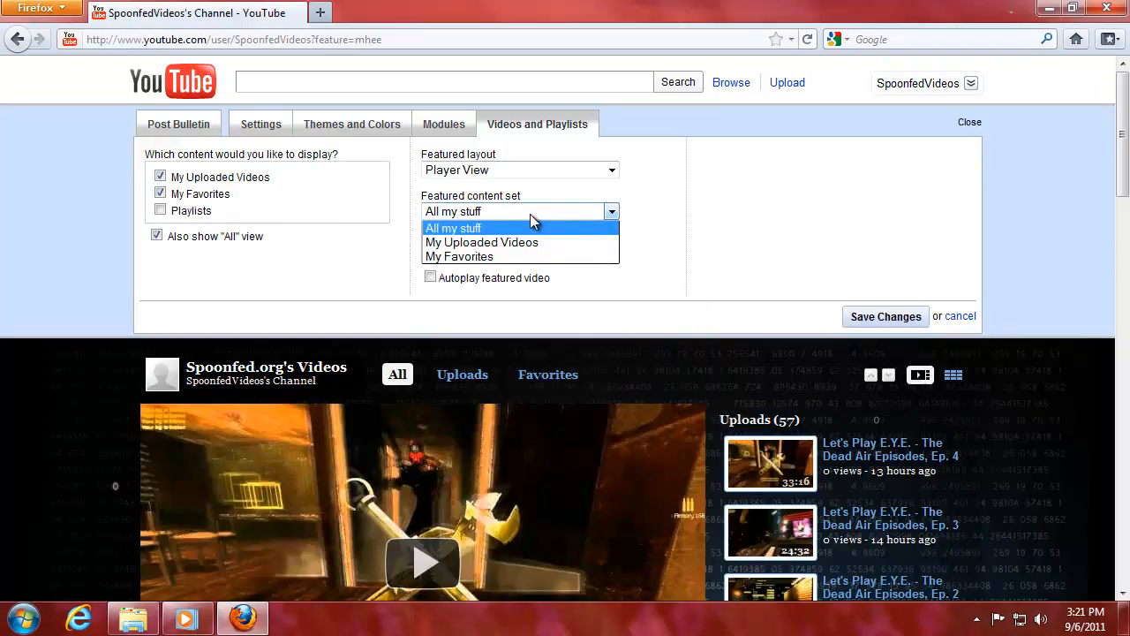
{"action": "left_click", "coordinate": [533, 215]}
{"action": "left_click", "coordinate": [518, 213]}
{"action": "left_click", "coordinate": [520, 213]}
{"action": "left_click", "coordinate": [498, 214]}
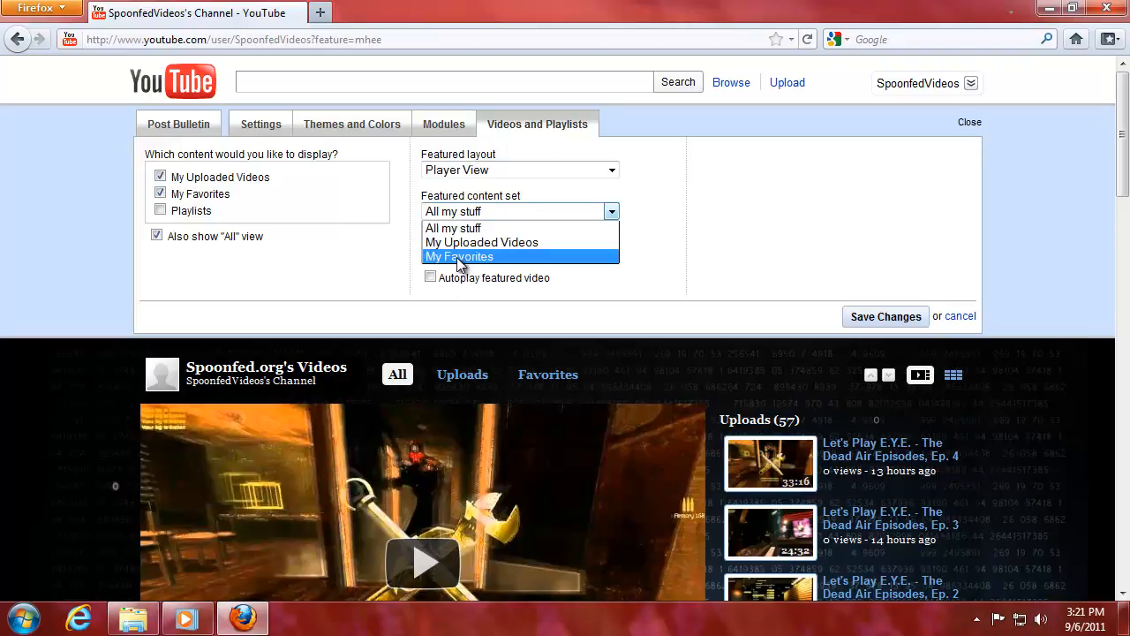
{"action": "left_click", "coordinate": [495, 228]}
{"action": "left_click", "coordinate": [550, 169]}
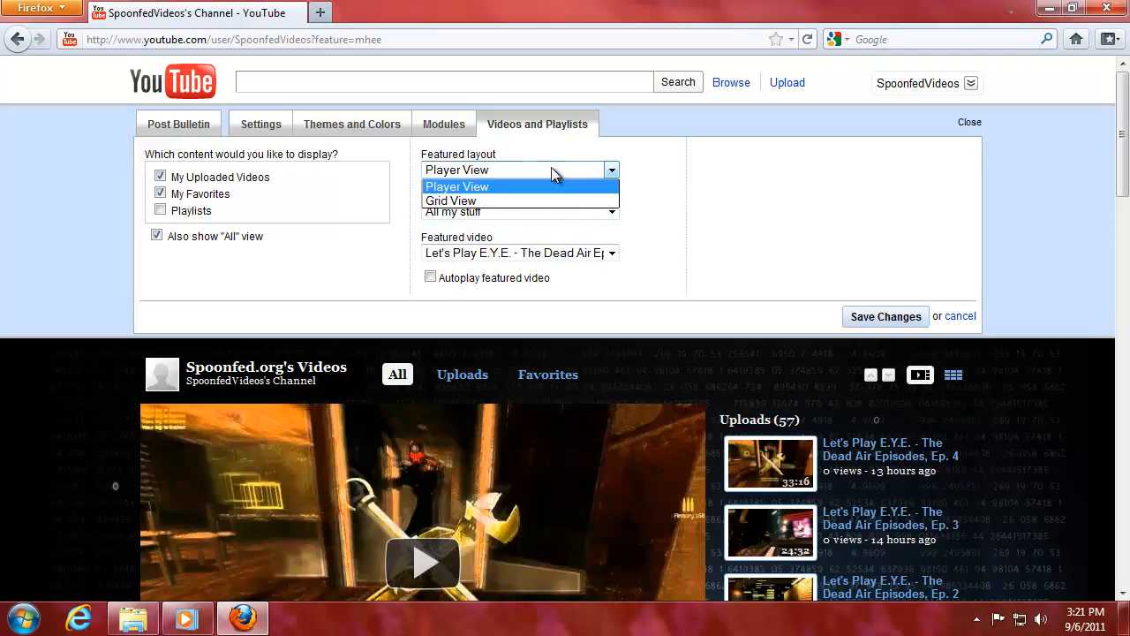
{"action": "left_click", "coordinate": [568, 169]}
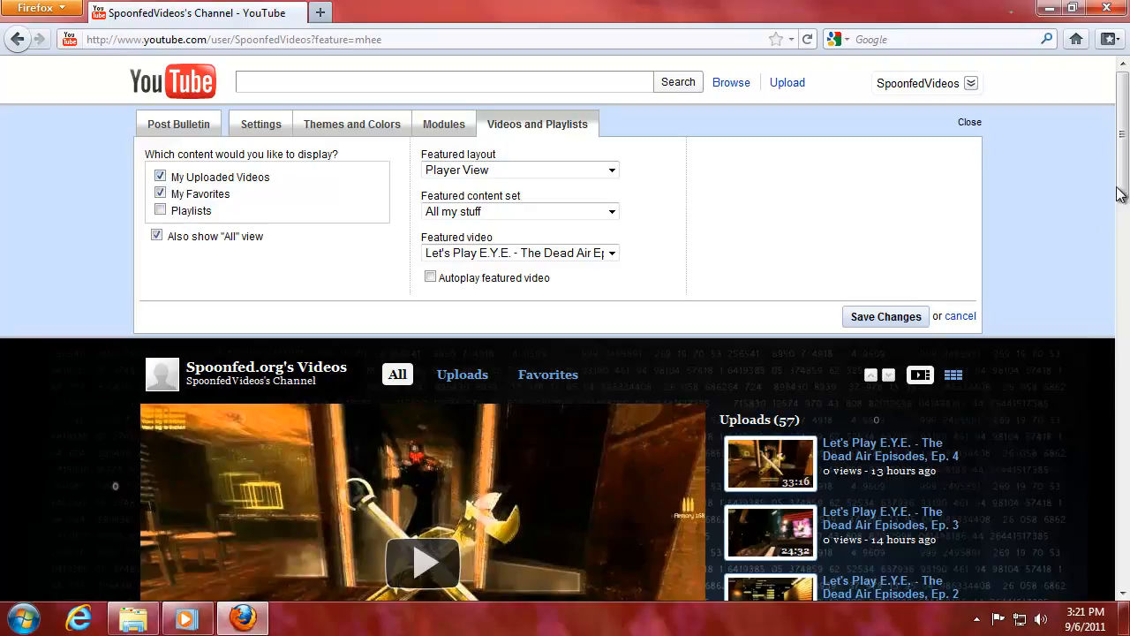
Uncheck My Favorites, save so only uploads show, and open the Post Bulletin panel.
{"action": "scroll", "coordinate": [1120, 194], "scroll_direction": "down", "scroll_amount": 5}
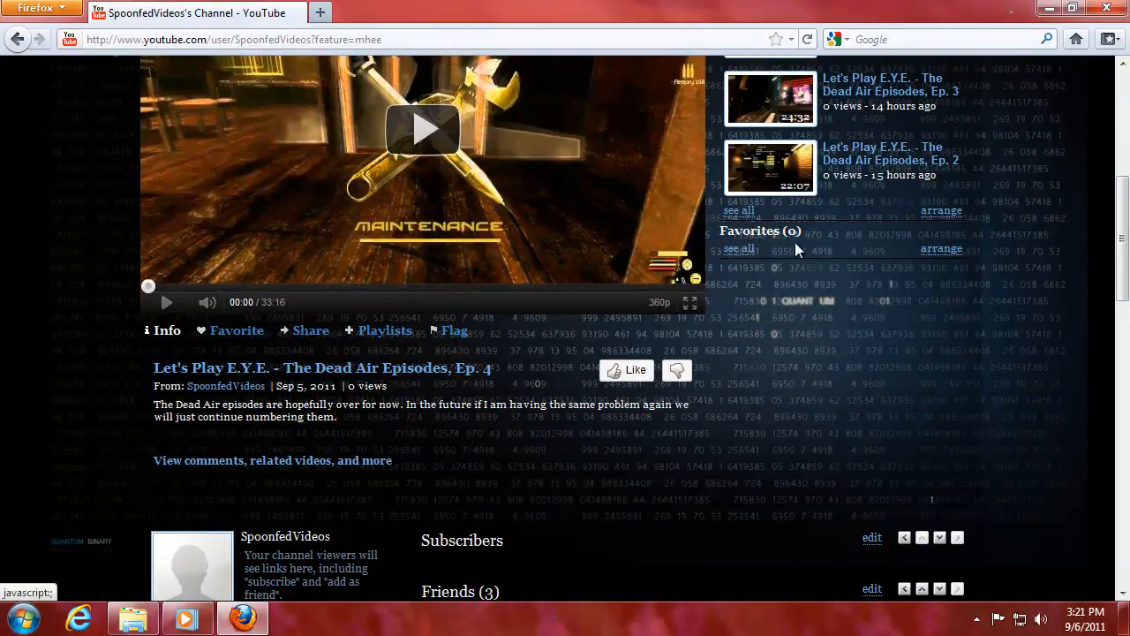
{"action": "scroll", "coordinate": [796, 250], "scroll_direction": "up", "scroll_amount": 5}
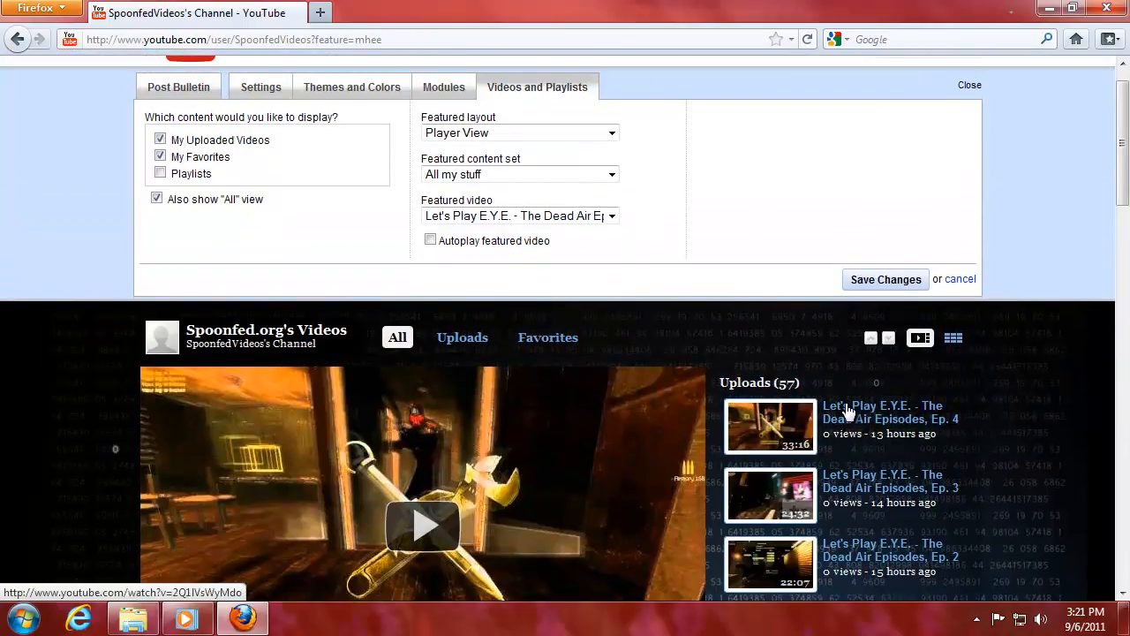
{"action": "left_click", "coordinate": [160, 157]}
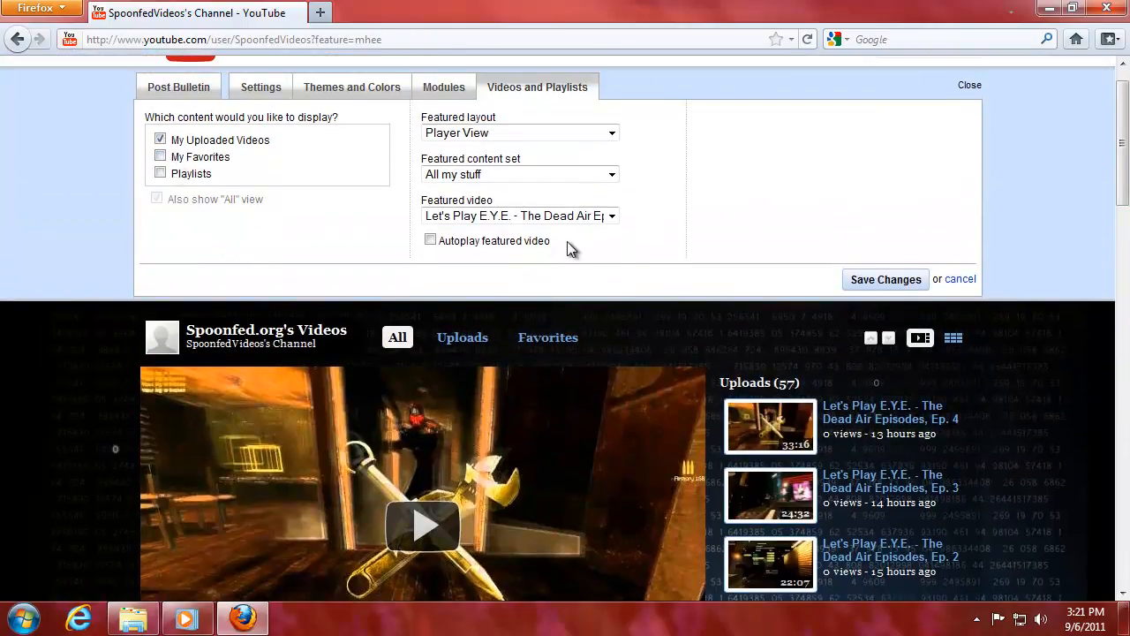
{"action": "left_click", "coordinate": [909, 275]}
{"action": "left_click_drag", "start_coordinate": [1124, 148], "coordinate": [1123, 182]}
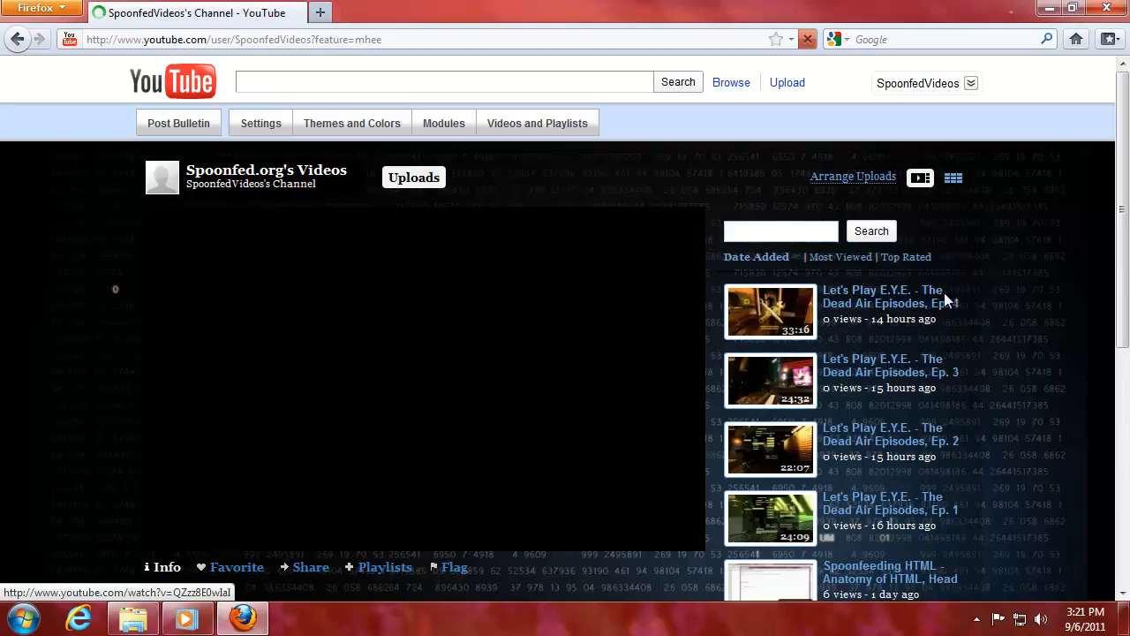
{"action": "left_click_drag", "start_coordinate": [1124, 141], "coordinate": [1128, 220]}
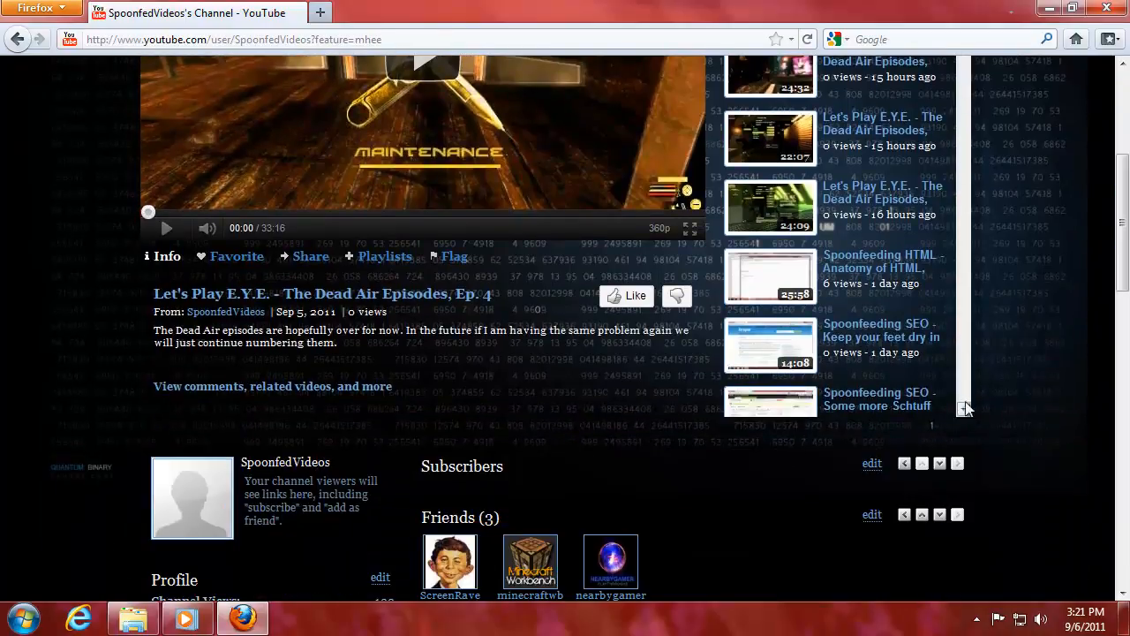
{"action": "left_click_drag", "start_coordinate": [1125, 293], "coordinate": [1122, 212]}
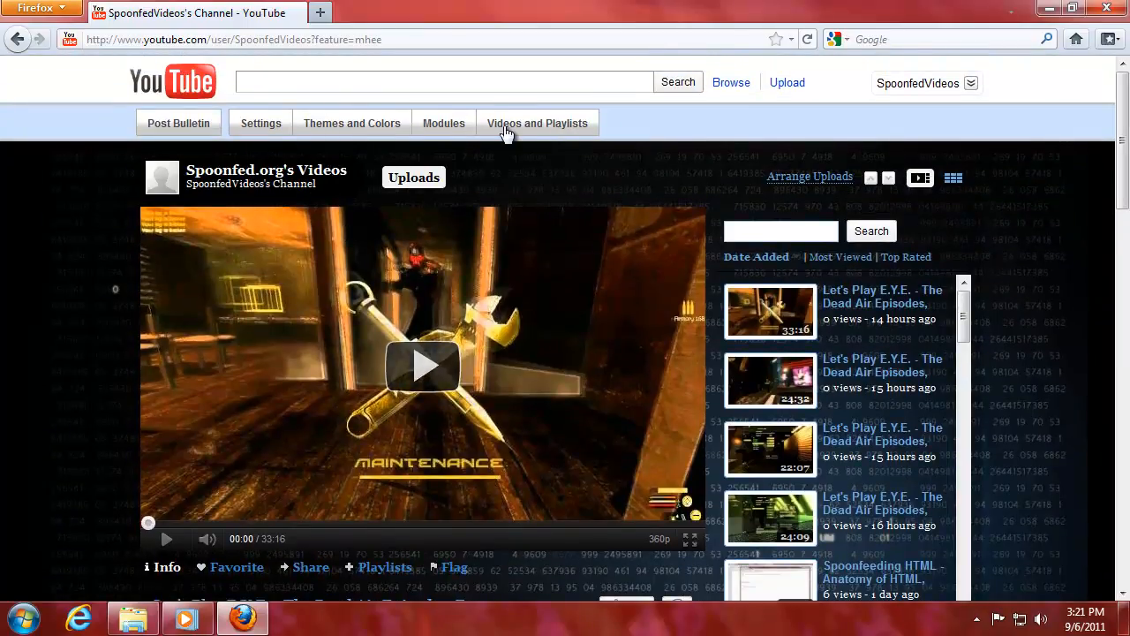
{"action": "left_click", "coordinate": [168, 126]}
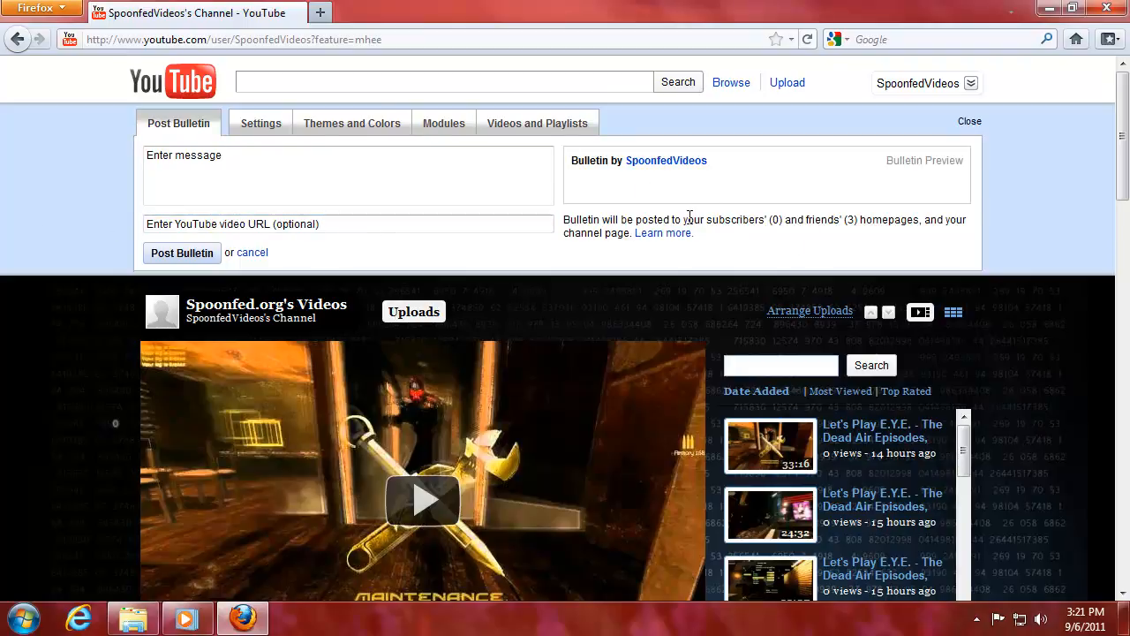
Close the Post Bulletin panel and go to Account Settings via the account menu.
{"action": "left_click_drag", "start_coordinate": [699, 218], "coordinate": [872, 220]}
{"action": "left_click", "coordinate": [932, 210]}
{"action": "left_click", "coordinate": [869, 252]}
{"action": "left_click", "coordinate": [970, 121]}
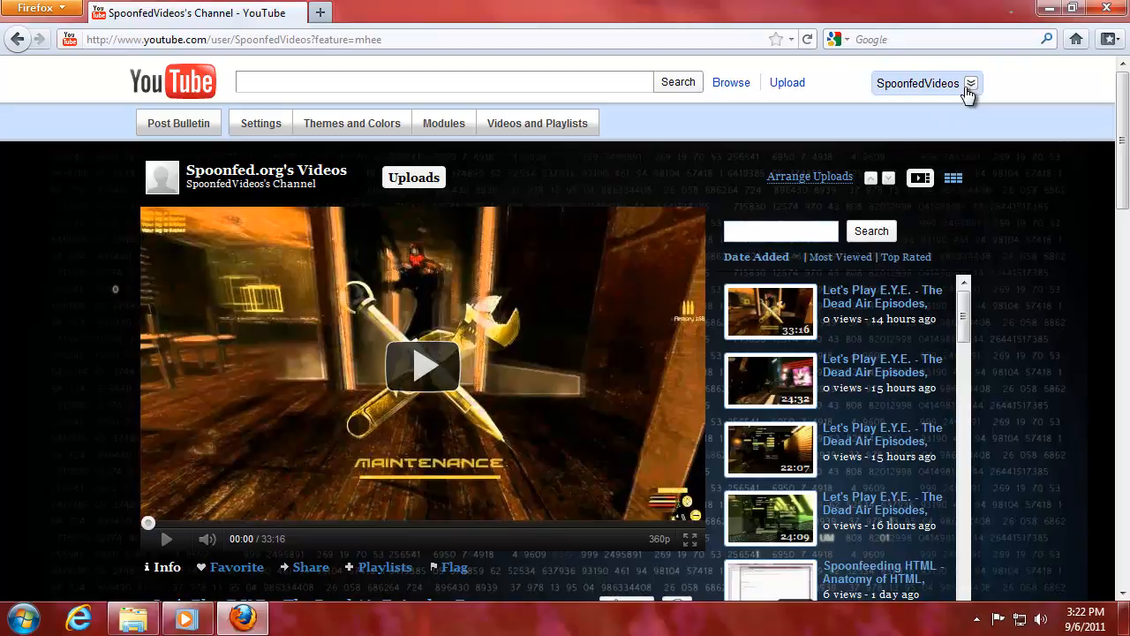
{"action": "left_click", "coordinate": [970, 88]}
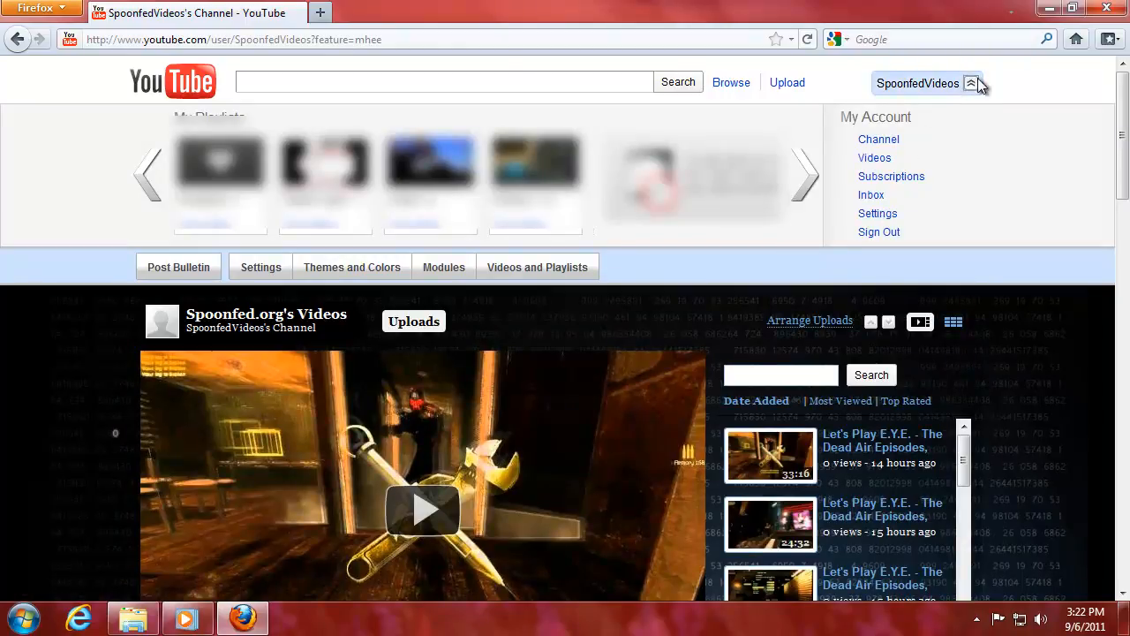
{"action": "left_click", "coordinate": [879, 216]}
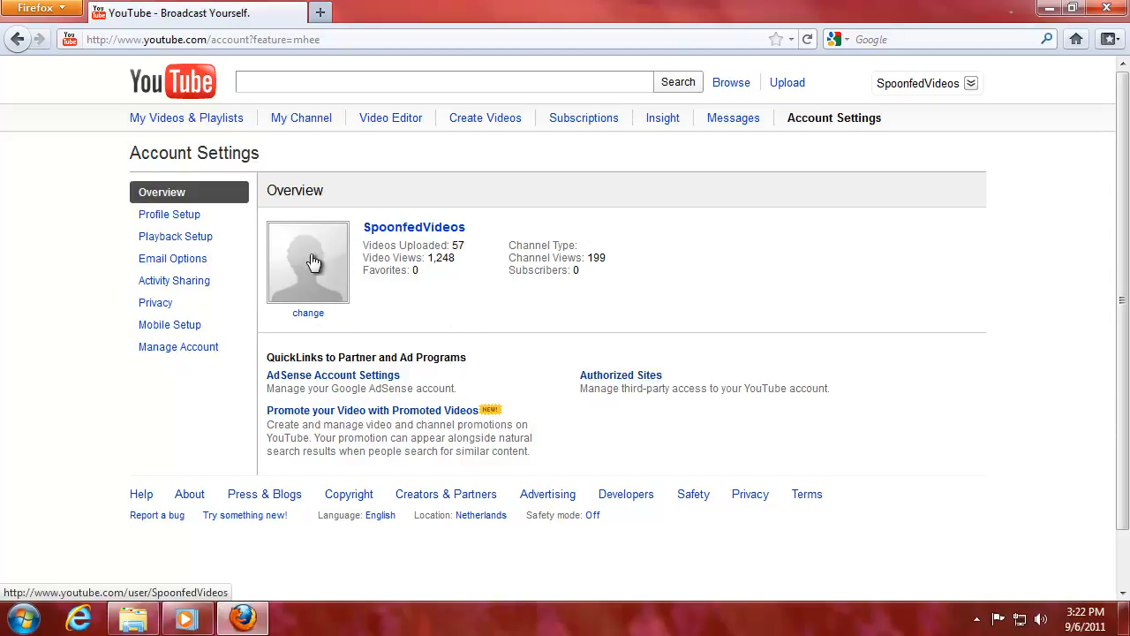
Upload the green matrix-style Profile Logo image as the profile picture and save it.
{"action": "left_click", "coordinate": [309, 316]}
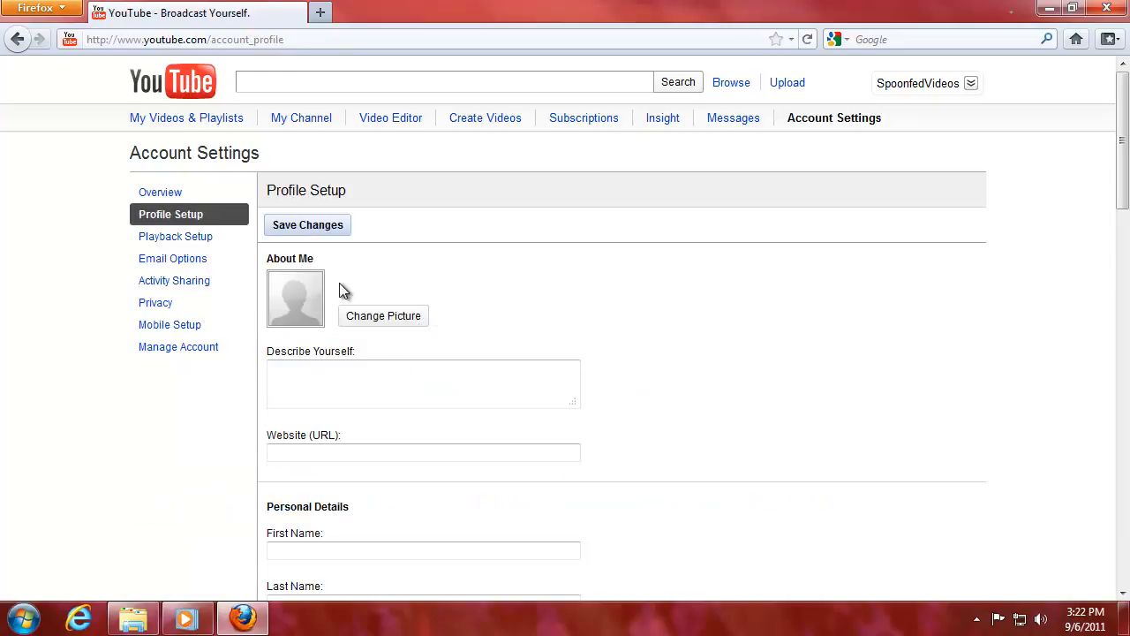
{"action": "left_click", "coordinate": [378, 323]}
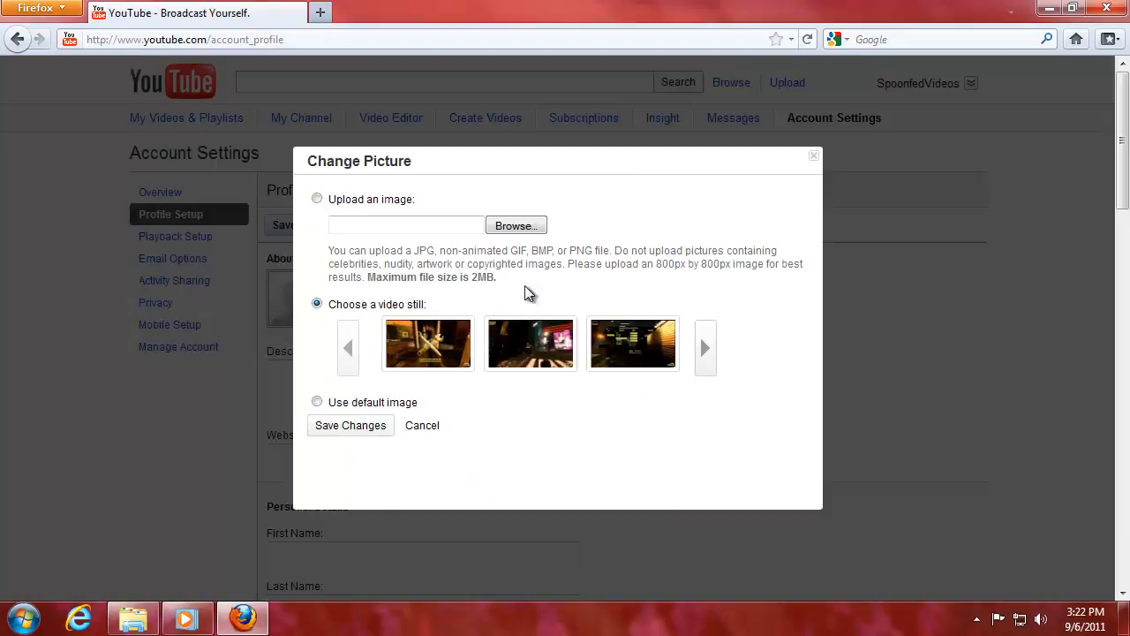
{"action": "left_click", "coordinate": [345, 207]}
{"action": "left_click", "coordinate": [534, 228]}
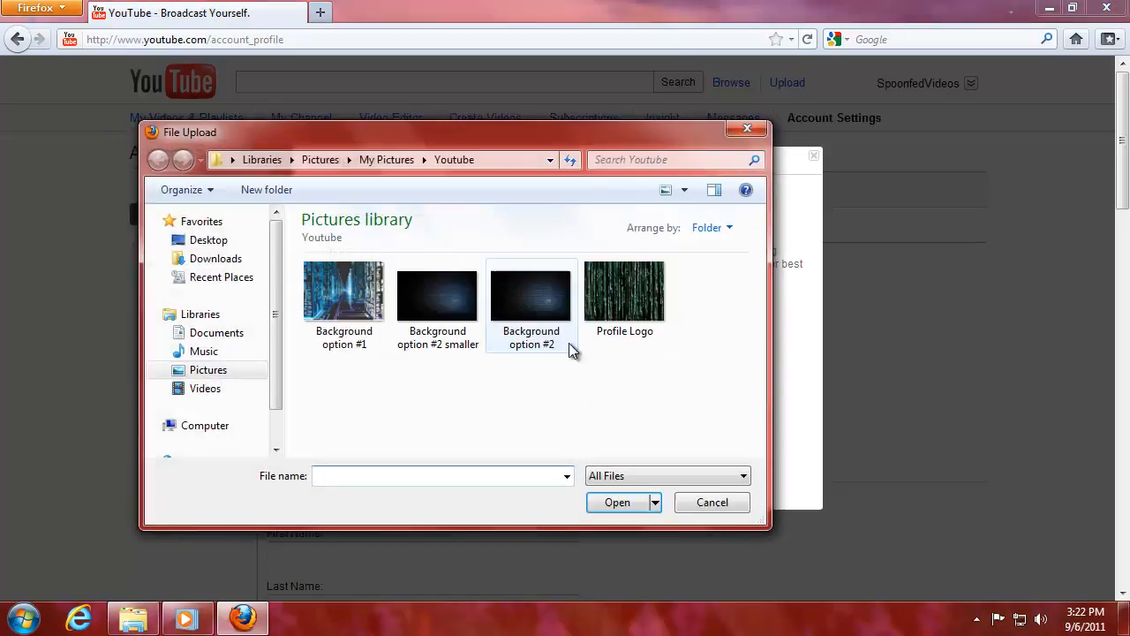
{"action": "left_click", "coordinate": [658, 311]}
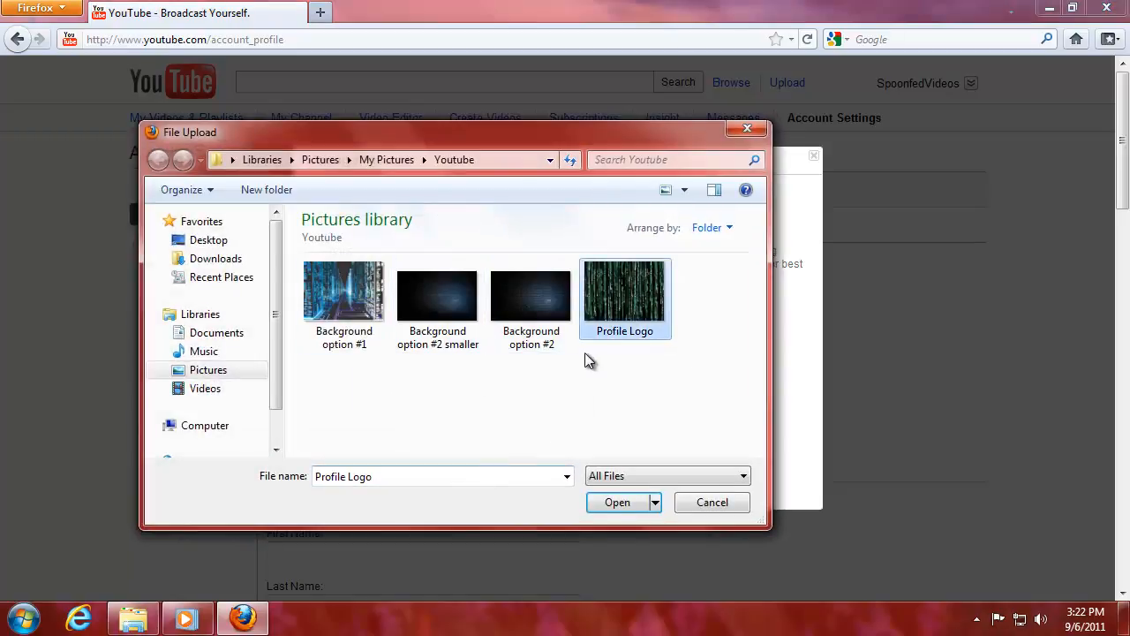
{"action": "left_click", "coordinate": [619, 503]}
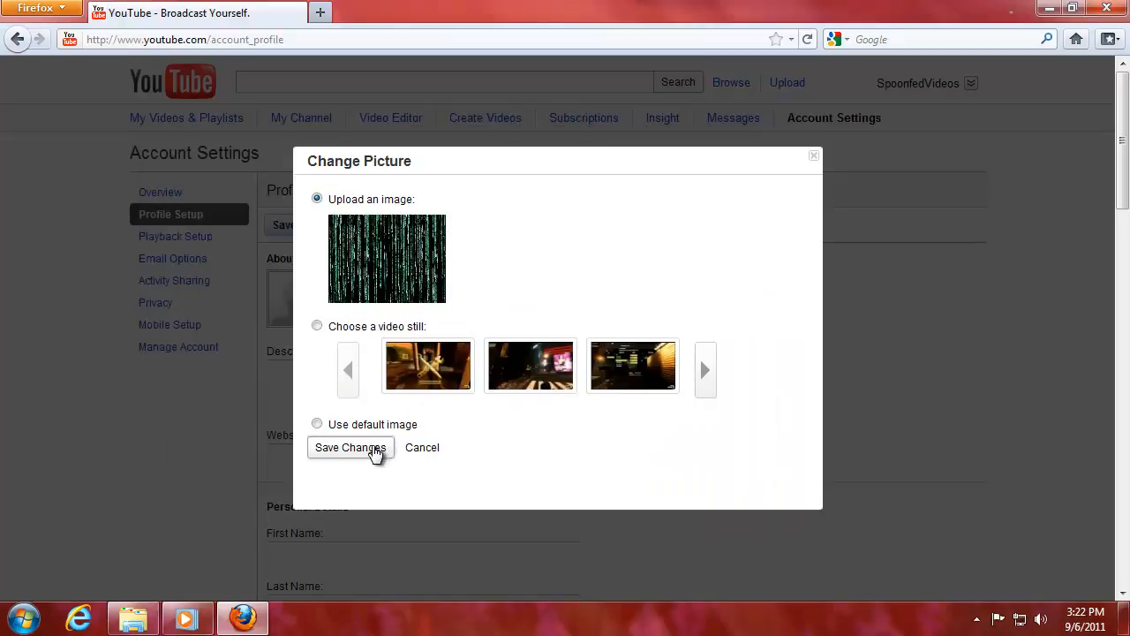
{"action": "left_click", "coordinate": [374, 452]}
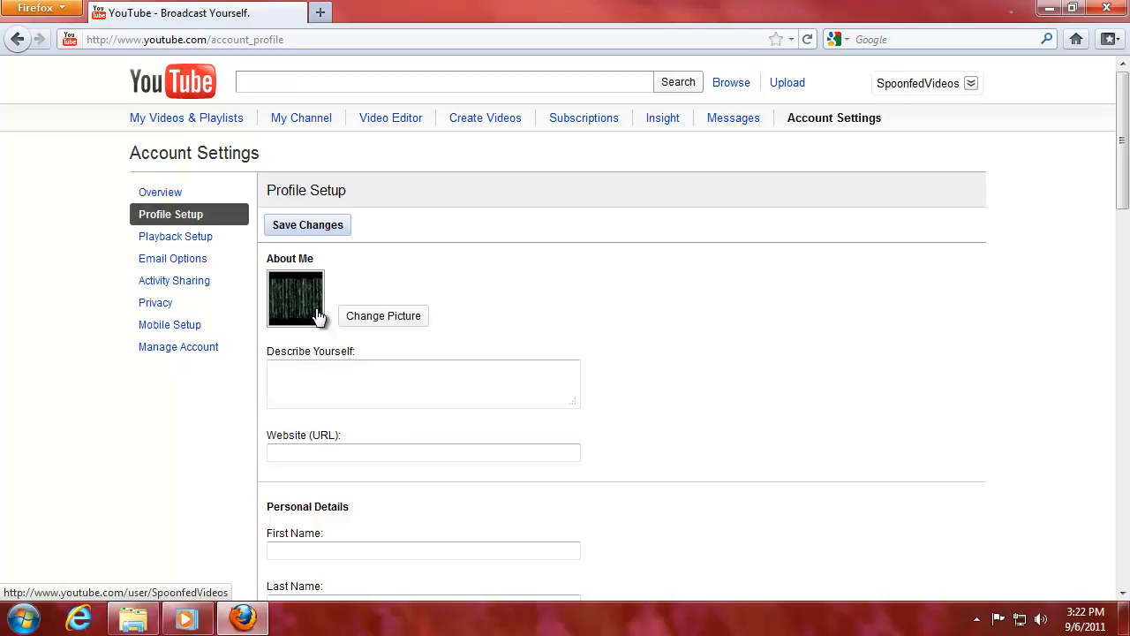
Write the About Me text about installing OS's, hacking, programming and setting up your own site.
{"action": "scroll", "coordinate": [300, 311], "scroll_direction": "down", "scroll_amount": 2}
{"action": "left_click", "coordinate": [278, 283]}
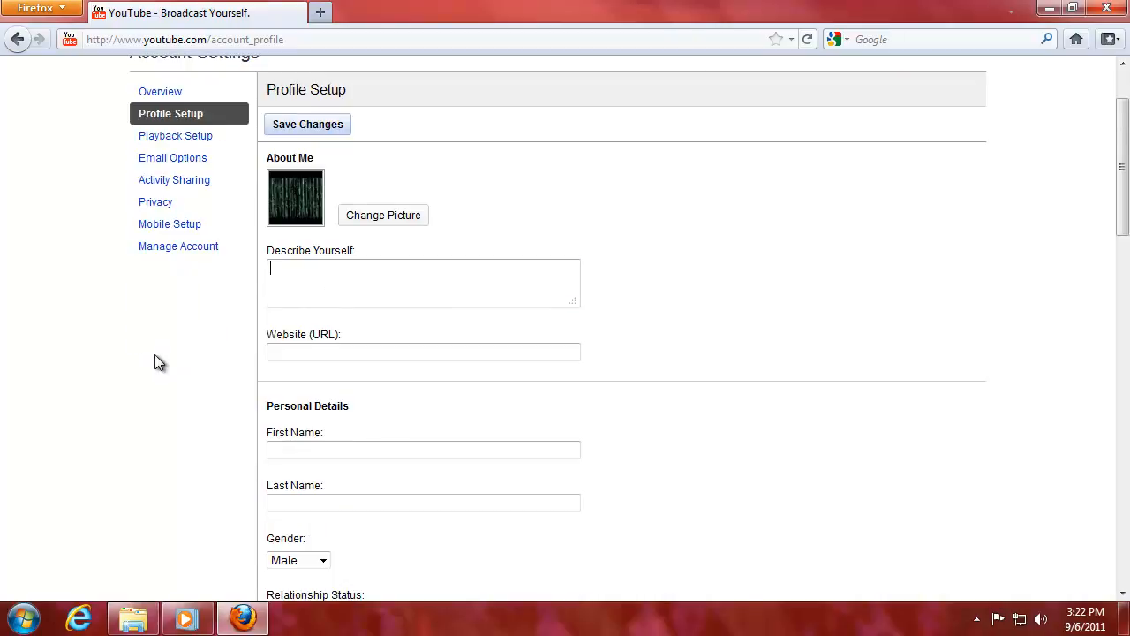
{"action": "type", "text": "Spoonfed"}
{"action": "key", "text": "BackSpace"}
{"action": "key", "text": "BackSpace"}
{"action": "type", "text": "eding you all the good "}
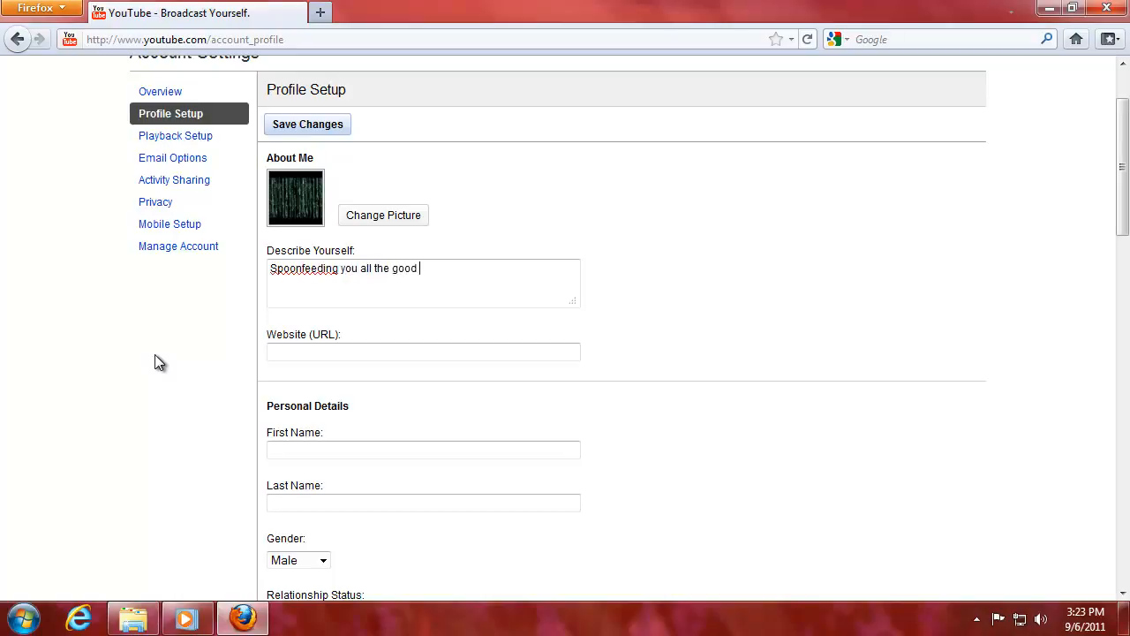
{"action": "type", "text": "stuff from installing OS's "}
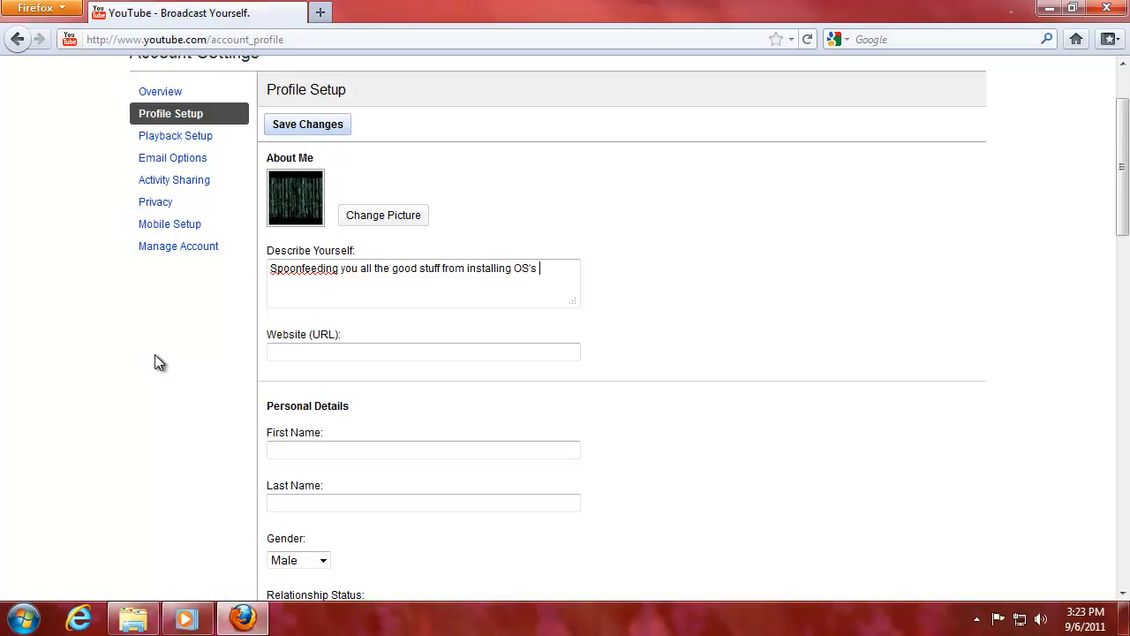
{"action": "type", "text": "to hacking"}
{"action": "key", "text": "BackSpace"}
{"action": "key", "text": "BackSpace"}
{"action": "key", "text": "BackSpace"}
{"action": "key", "text": "BackSpace"}
{"action": "key", "text": "BackSpace"}
{"action": "key", "text": "BackSpace"}
{"action": "key", "text": "BackSpace"}
{"action": "type", "text": "hacking and pol"}
{"action": "key", "text": "BackSpace"}
{"action": "key", "text": "BackSpace"}
{"action": "key", "text": "BackSpace"}
{"action": "type", "text": "from pro"}
{"action": "key", "text": "BackSpace"}
{"action": "type", "text": "rogramm"}
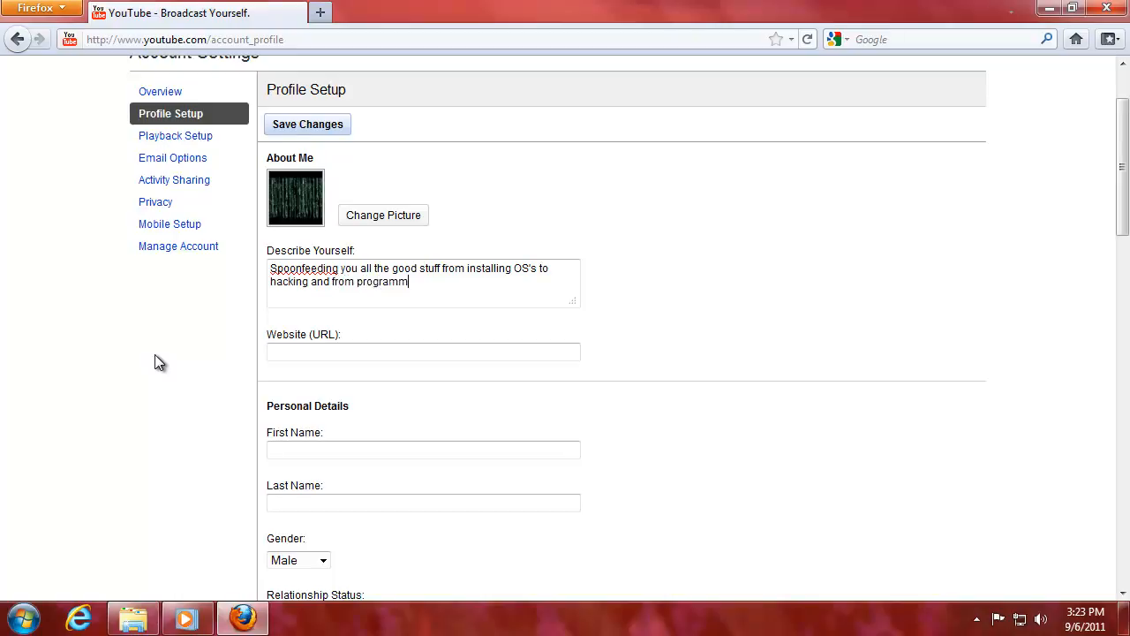
{"action": "type", "text": "ing to setting up your own site."}
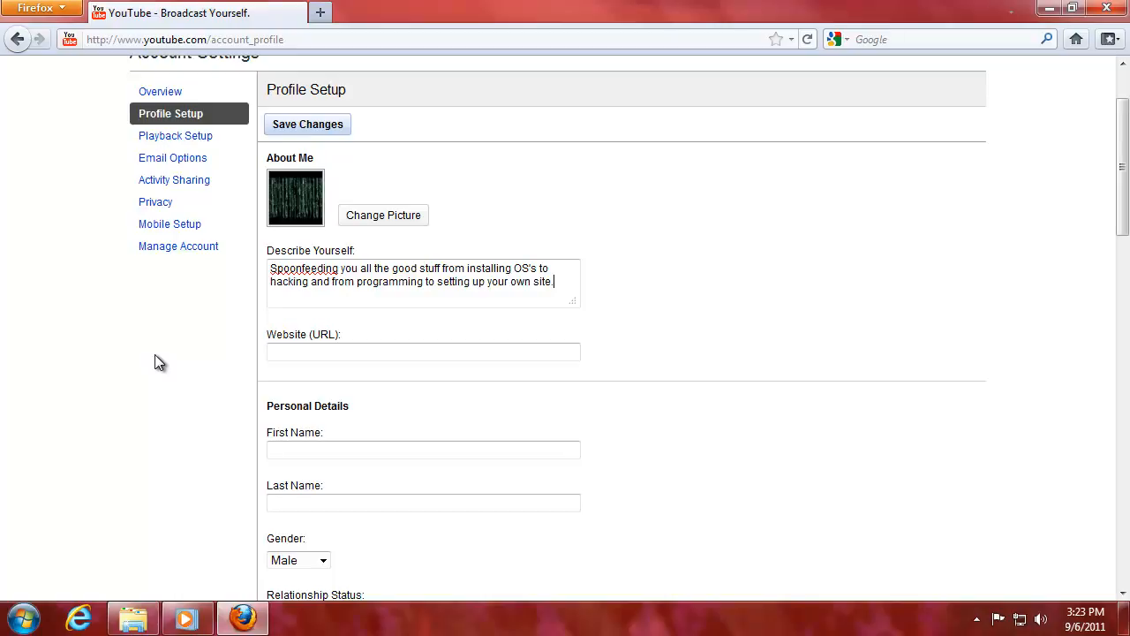
{"action": "left_click", "coordinate": [290, 350]}
{"action": "type", "text": "http://www.spoonfed.org"}
{"action": "scroll", "coordinate": [231, 354], "scroll_direction": "down", "scroll_amount": 2}
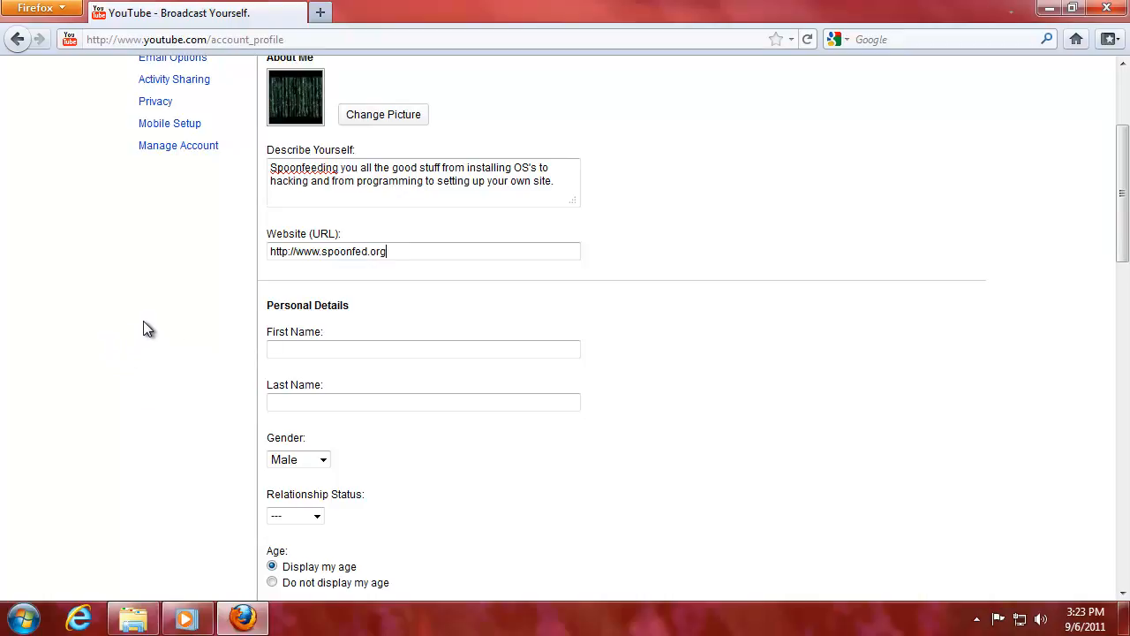
{"action": "left_click", "coordinate": [284, 349]}
Type 'Spoonfed' into the First Name field under Personal Details.
{"action": "scroll", "coordinate": [210, 350], "scroll_direction": "up", "scroll_amount": 5}
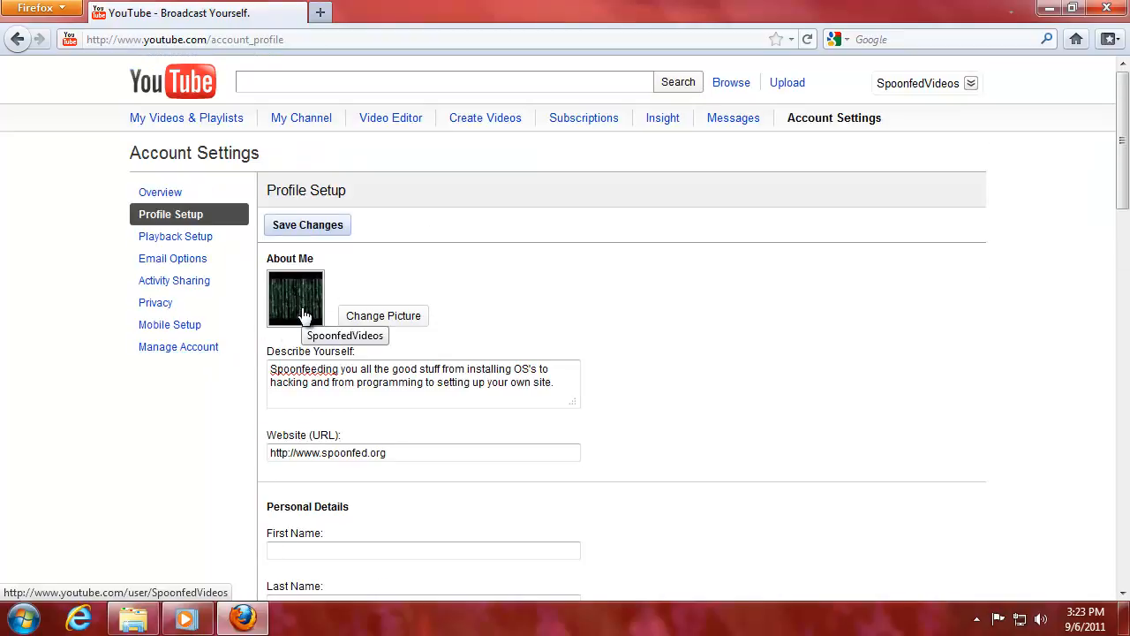
{"action": "scroll", "coordinate": [167, 363], "scroll_direction": "down", "scroll_amount": 2}
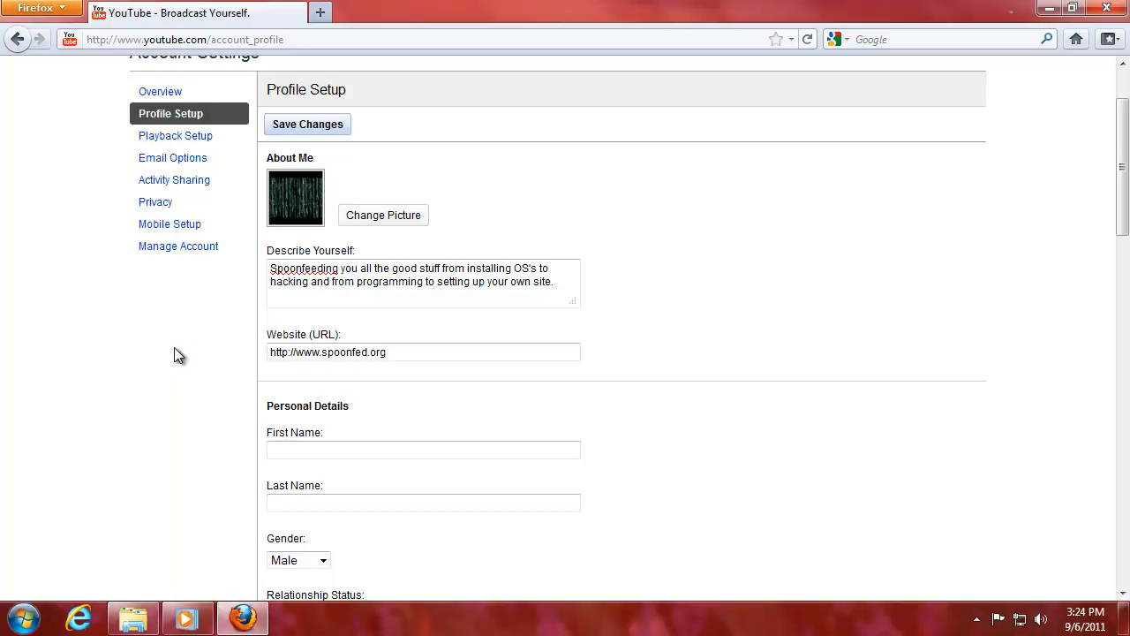
{"action": "scroll", "coordinate": [173, 365], "scroll_direction": "down", "scroll_amount": 1}
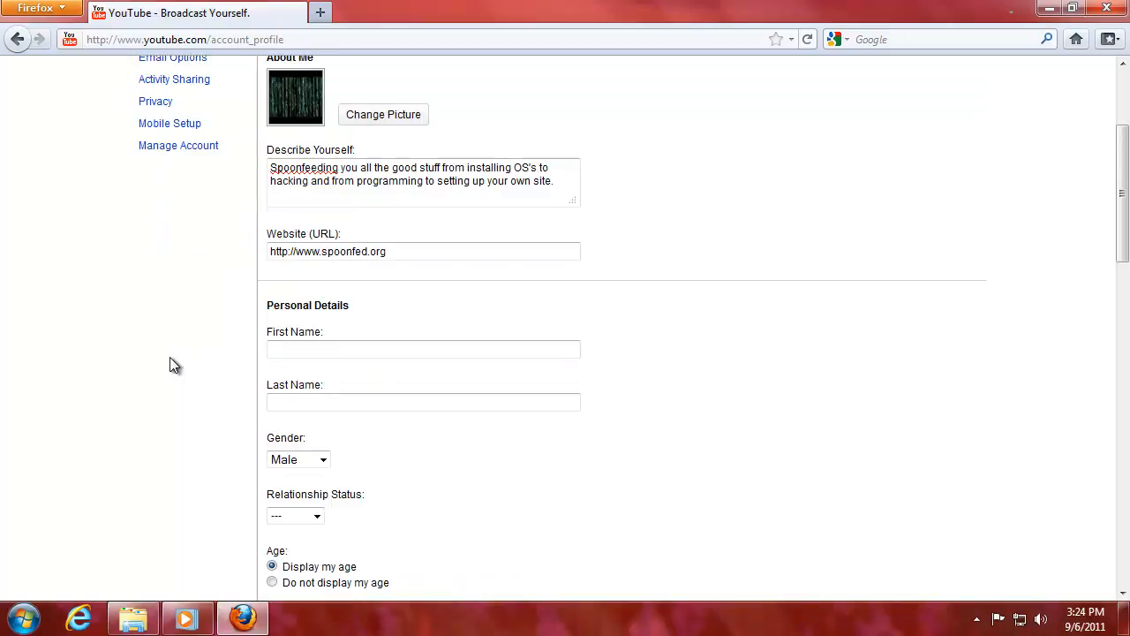
{"action": "type", "text": "Spoonfed"}
{"action": "scroll", "coordinate": [173, 360], "scroll_direction": "down", "scroll_amount": 2}
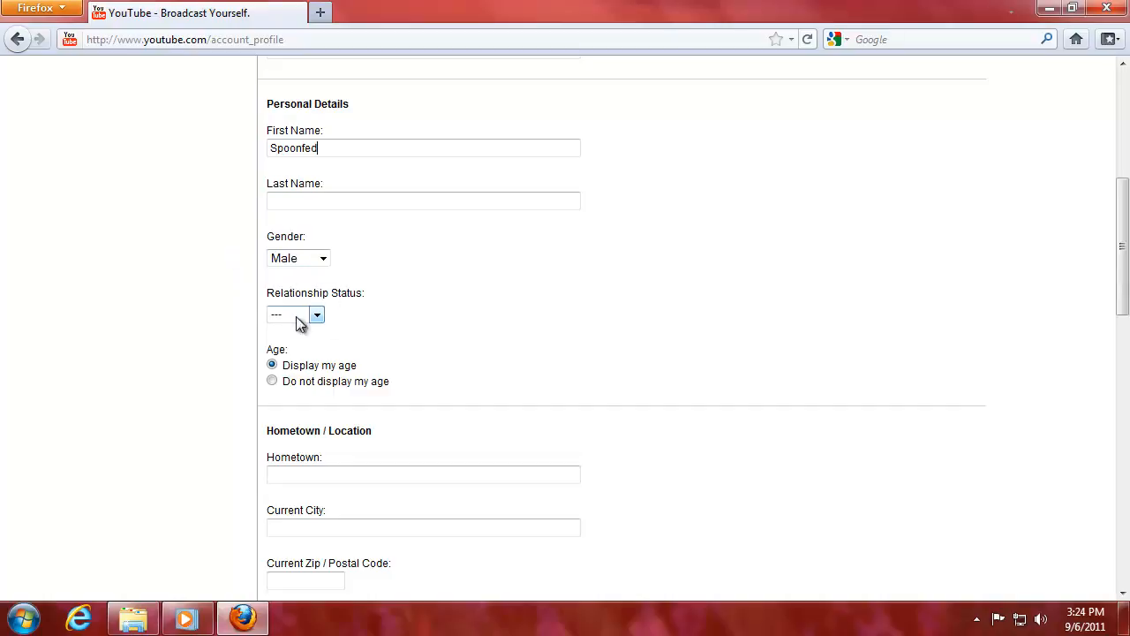
{"action": "scroll", "coordinate": [194, 365], "scroll_direction": "down", "scroll_amount": 4}
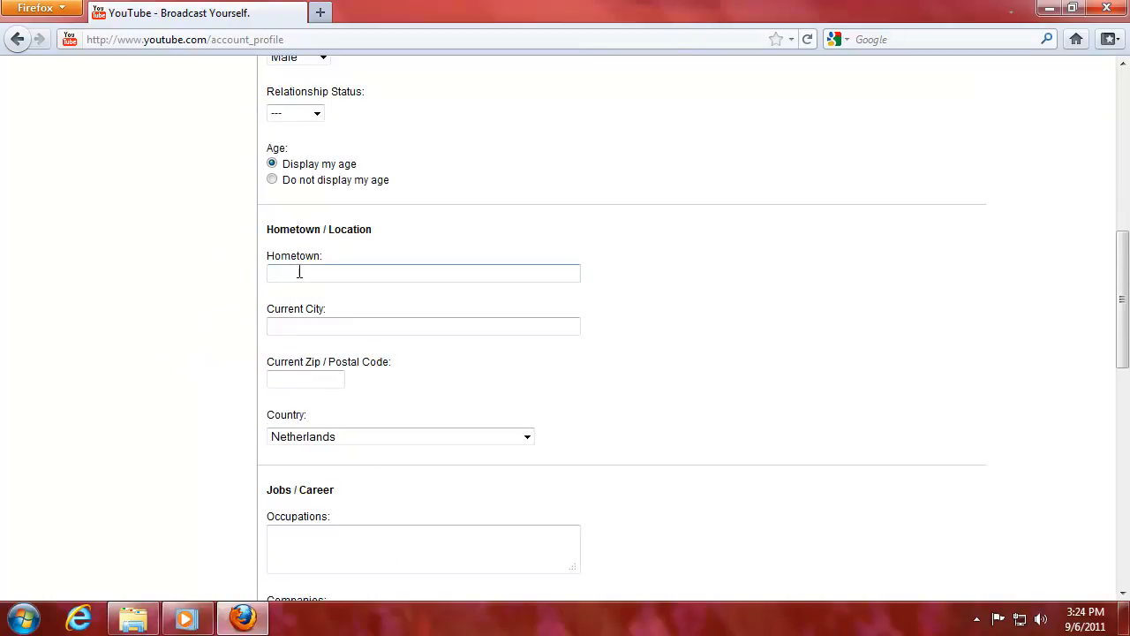
{"action": "scroll", "coordinate": [300, 247], "scroll_direction": "down", "scroll_amount": 2}
{"action": "scroll", "coordinate": [276, 415], "scroll_direction": "down", "scroll_amount": 4}
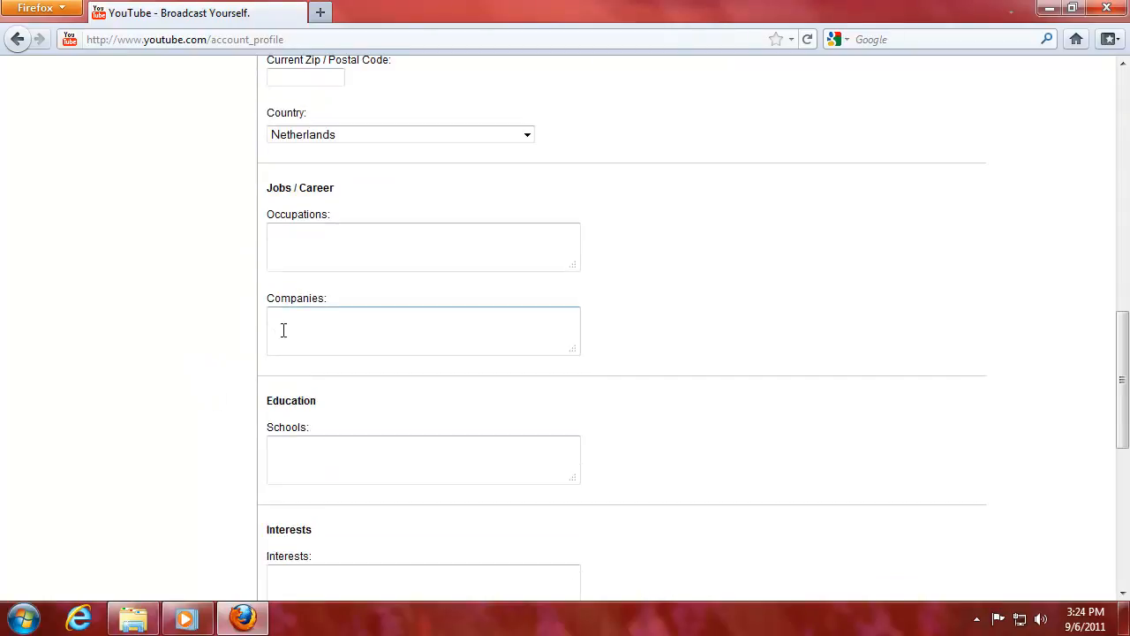
Set occupation to 'Spoonfeeding the yearning masses' and company to 'Spoonfed'.
{"action": "left_click", "coordinate": [286, 253]}
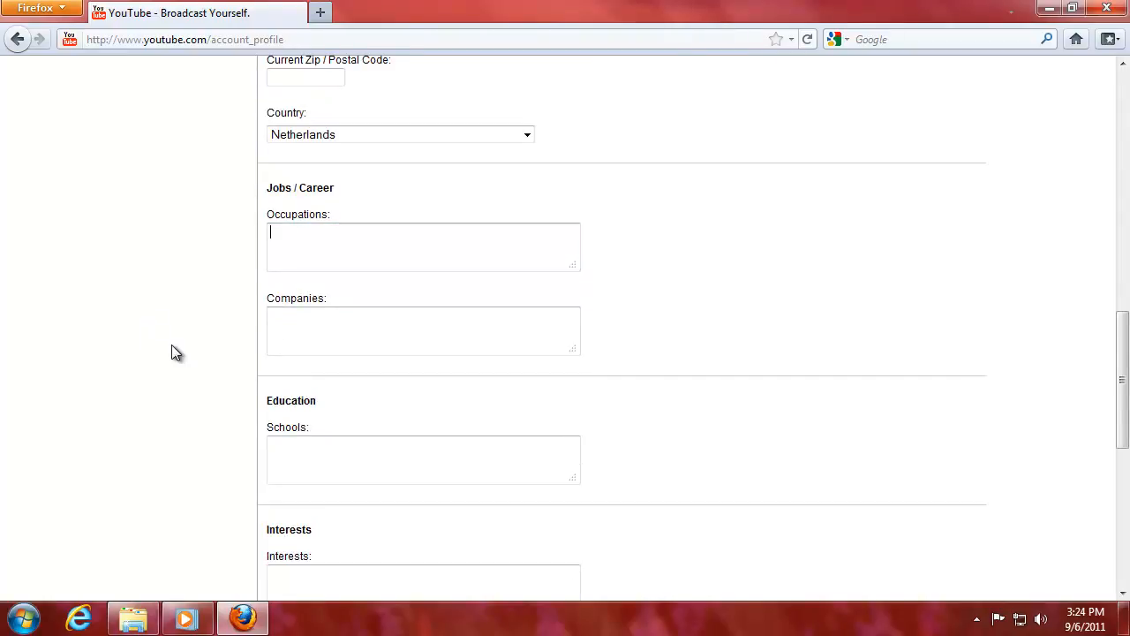
{"action": "type", "text": "Spoonfeeding the masses"}
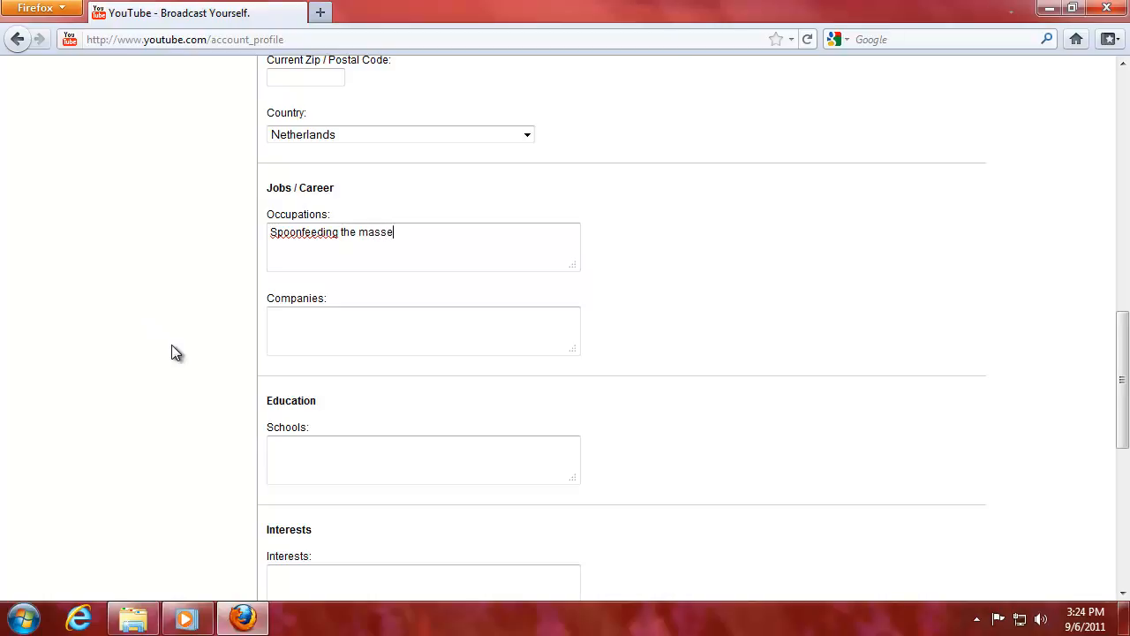
{"action": "key", "text": "Tab"}
{"action": "key", "text": "shift+Tab"}
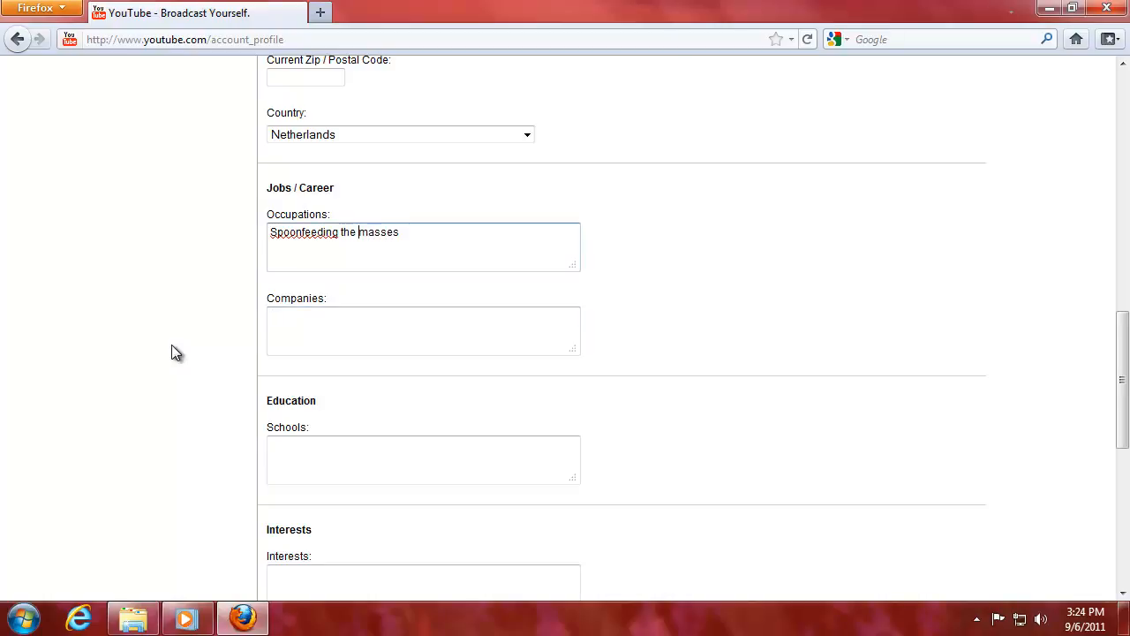
{"action": "type", "text": "yearning"}
{"action": "key", "text": "Tab"}
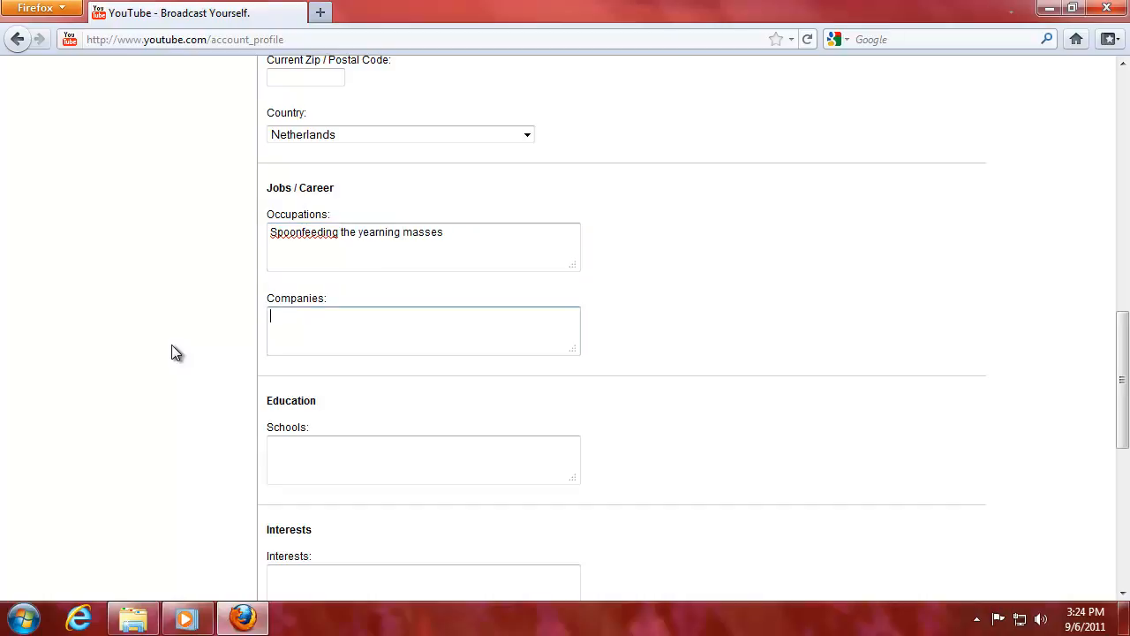
{"action": "type", "text": "Spoonfed"}
Enter interests 'Windows, linux, programming, hacking, seo and all things IT.' and save the profile.
{"action": "scroll", "coordinate": [274, 354], "scroll_direction": "down", "scroll_amount": 4}
{"action": "scroll", "coordinate": [267, 372], "scroll_direction": "down", "scroll_amount": 4}
{"action": "left_click", "coordinate": [328, 186]}
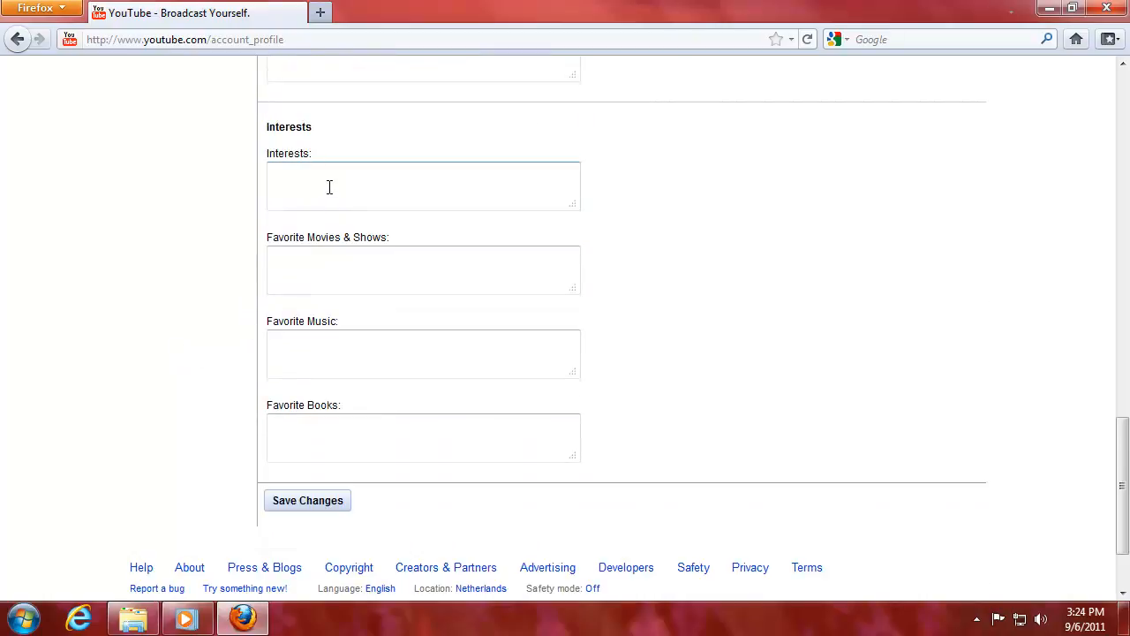
{"action": "type", "text": "Windows. "}
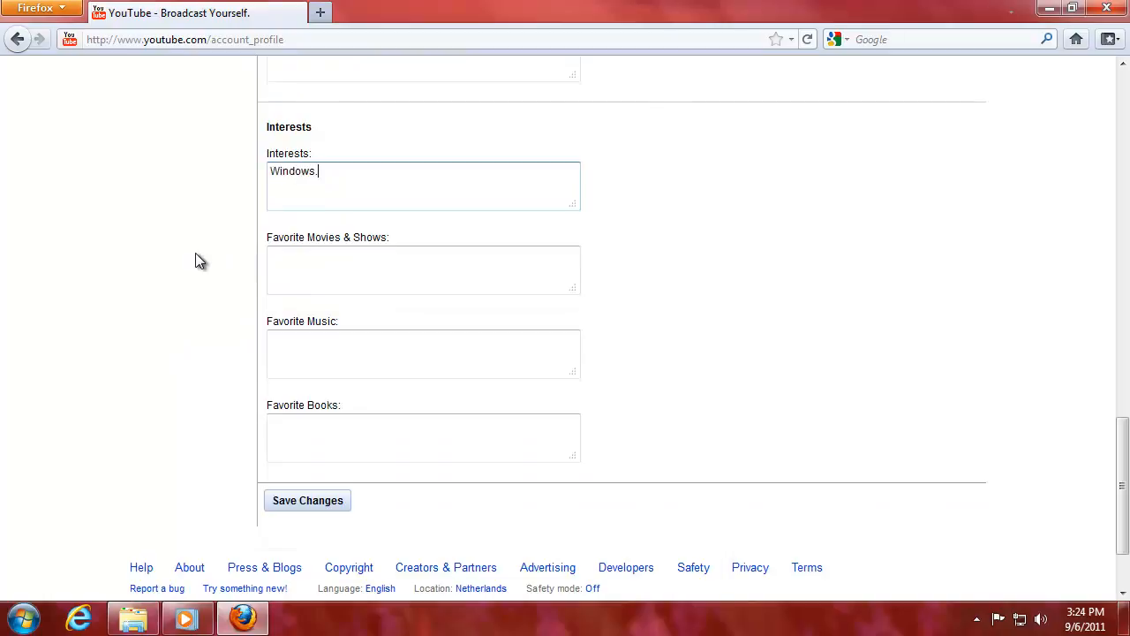
{"action": "type", "text": "linux,"}
{"action": "type", "text": "programming, "}
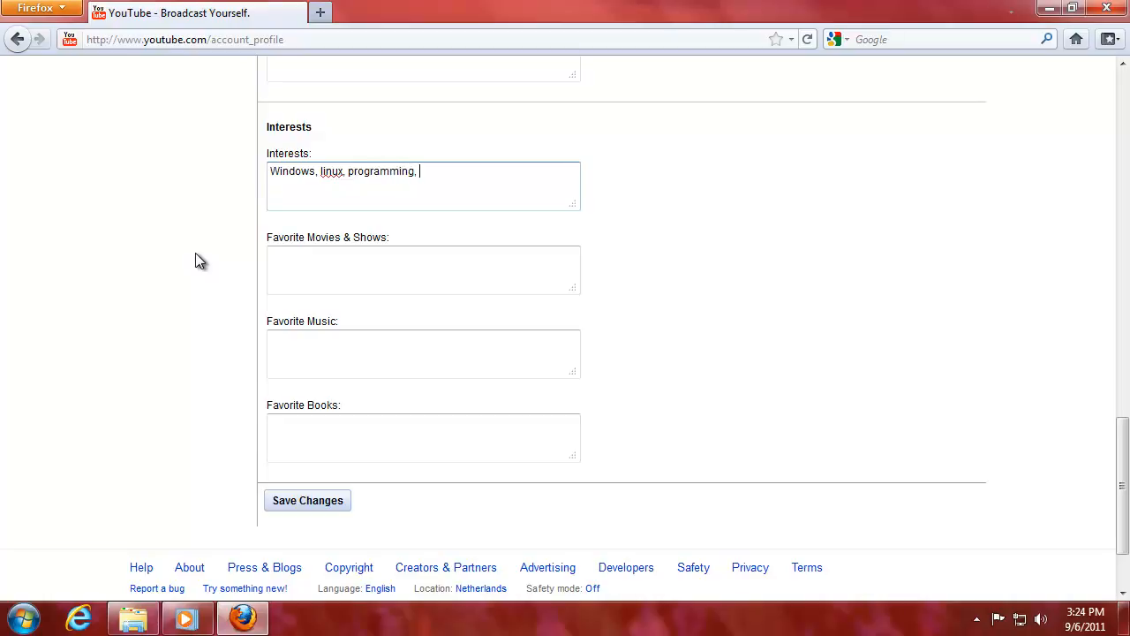
{"action": "type", "text": "hacking, seo,"}
{"action": "key", "text": "BackSpace"}
{"action": "type", "text": "and all thing"}
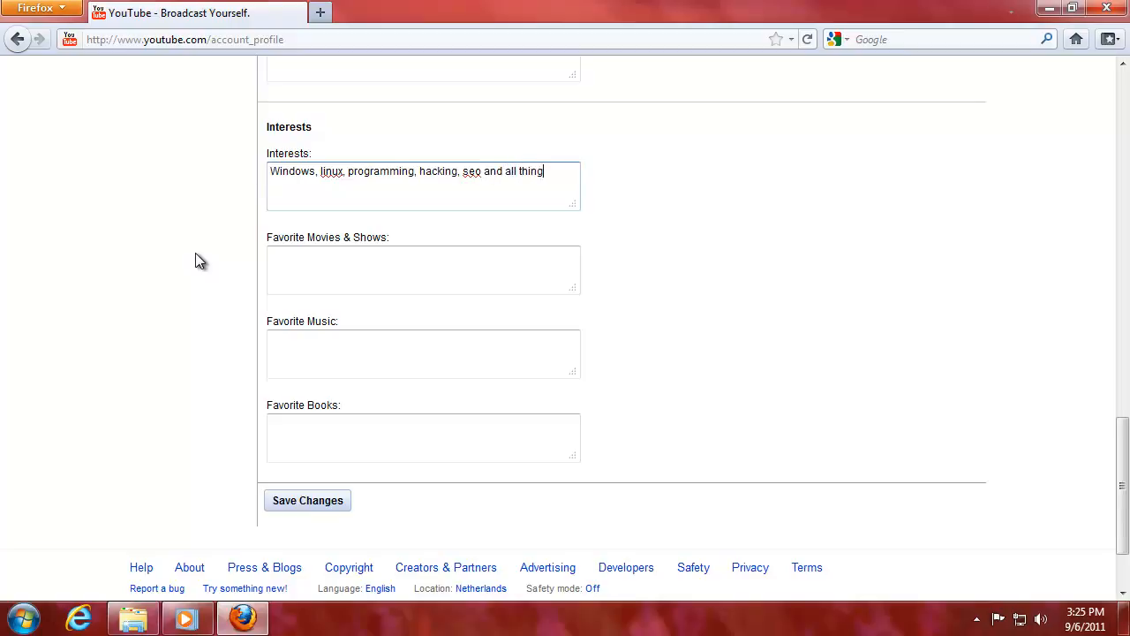
{"action": "type", "text": "s IT."}
{"action": "key", "text": "Tab"}
{"action": "scroll", "coordinate": [212, 230], "scroll_direction": "down", "scroll_amount": 2}
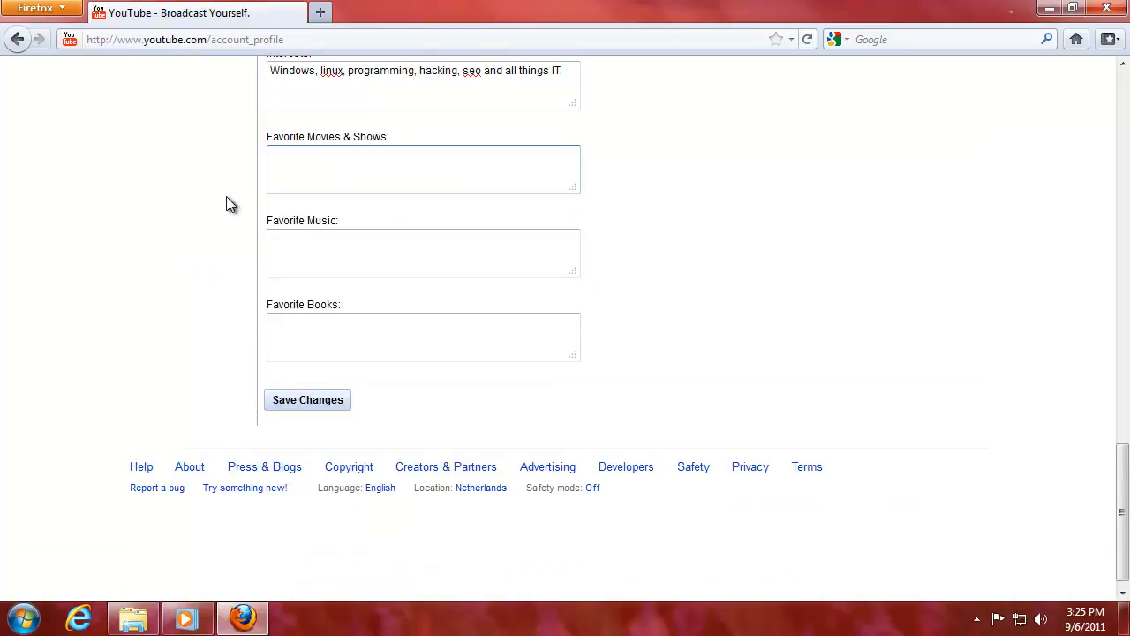
{"action": "left_click", "coordinate": [295, 401]}
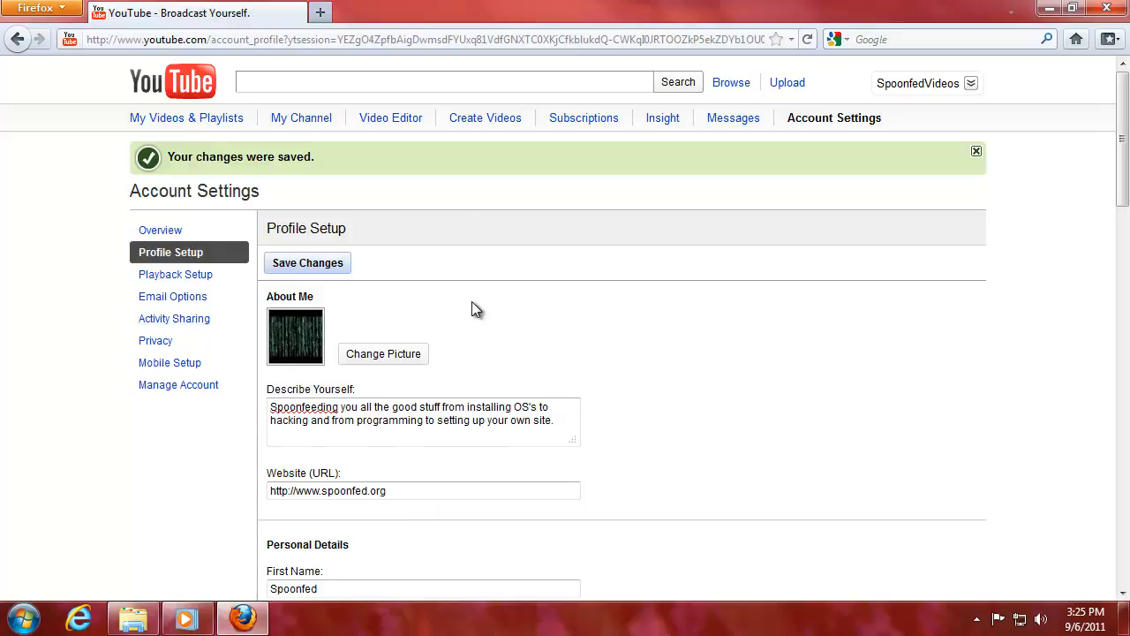
Open the channel page in a new tab from the account menu.
{"action": "left_click", "coordinate": [965, 85]}
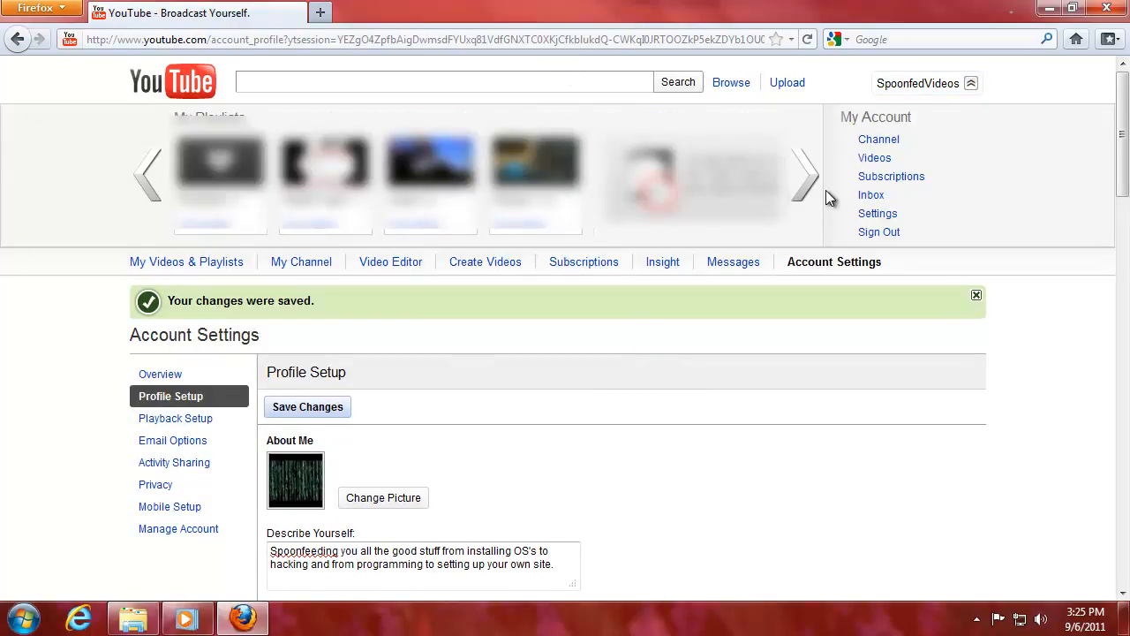
{"action": "middle_click", "coordinate": [880, 142]}
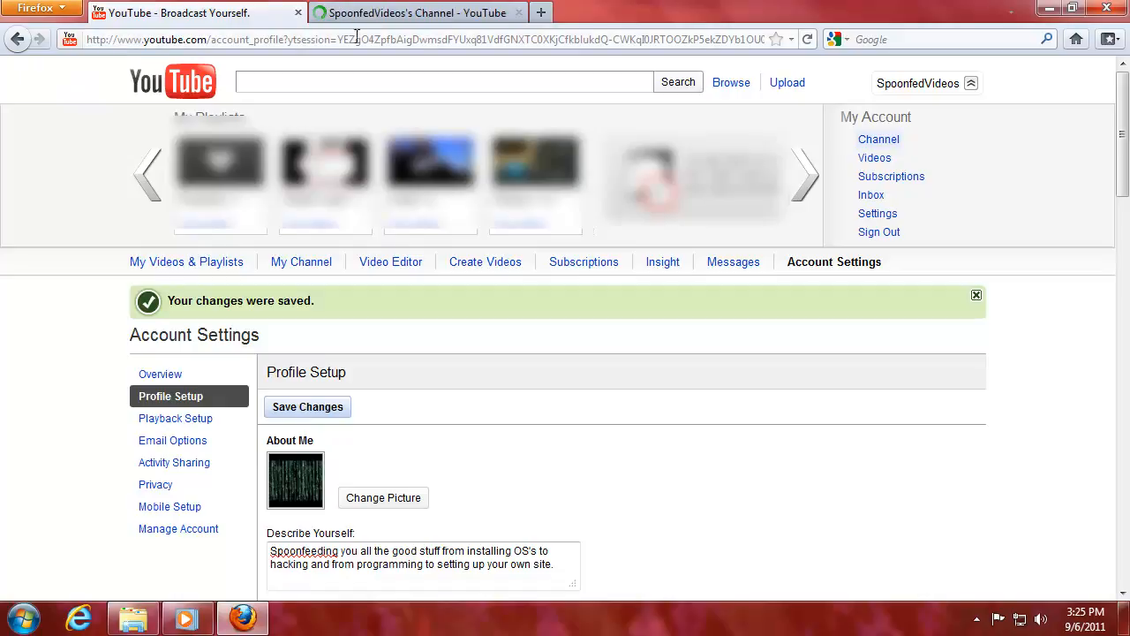
{"action": "left_click", "coordinate": [419, 14]}
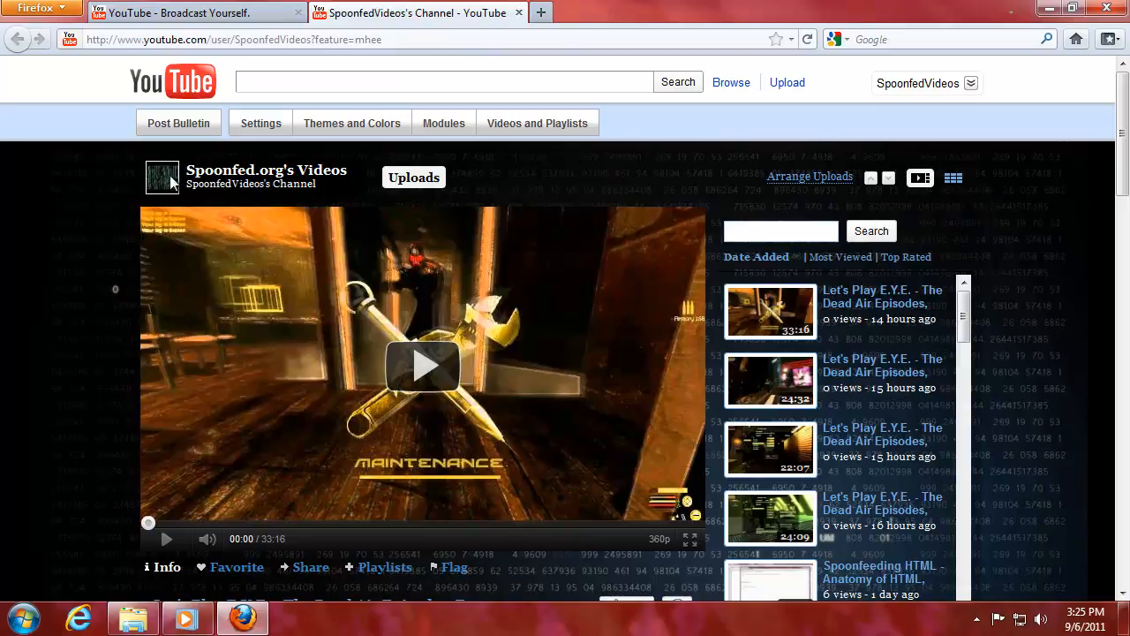
Browse the channel profile and open the watch page for Let's Play E.Y.E. Ep. 4.
{"action": "scroll", "coordinate": [59, 344], "scroll_direction": "down", "scroll_amount": 10}
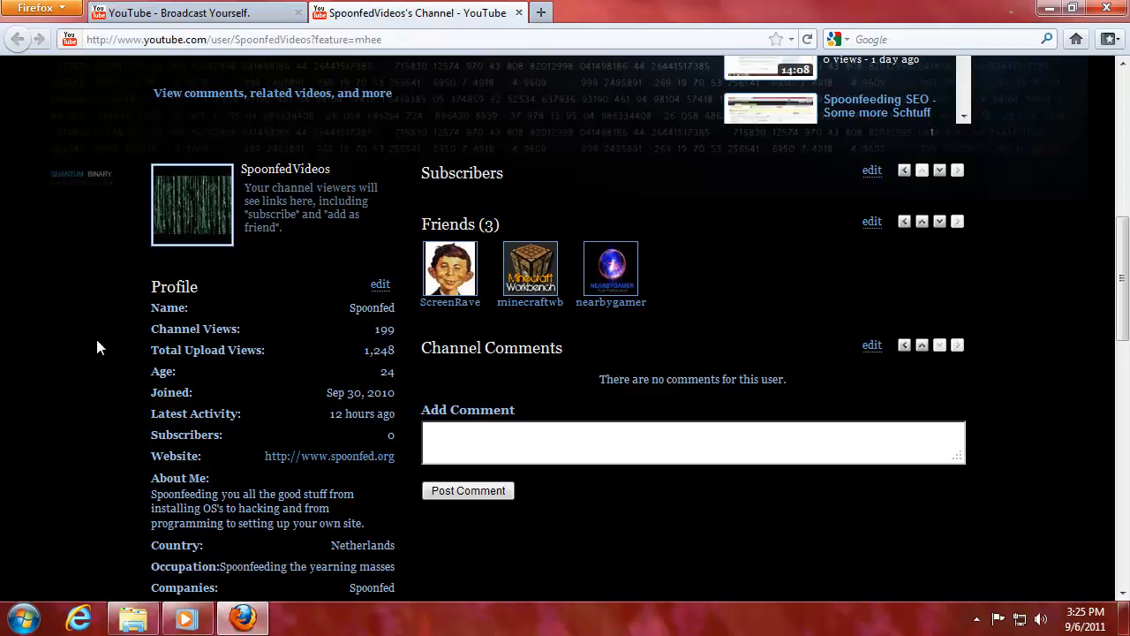
{"action": "scroll", "coordinate": [99, 349], "scroll_direction": "down", "scroll_amount": 10}
{"action": "scroll", "coordinate": [89, 338], "scroll_direction": "up", "scroll_amount": 3}
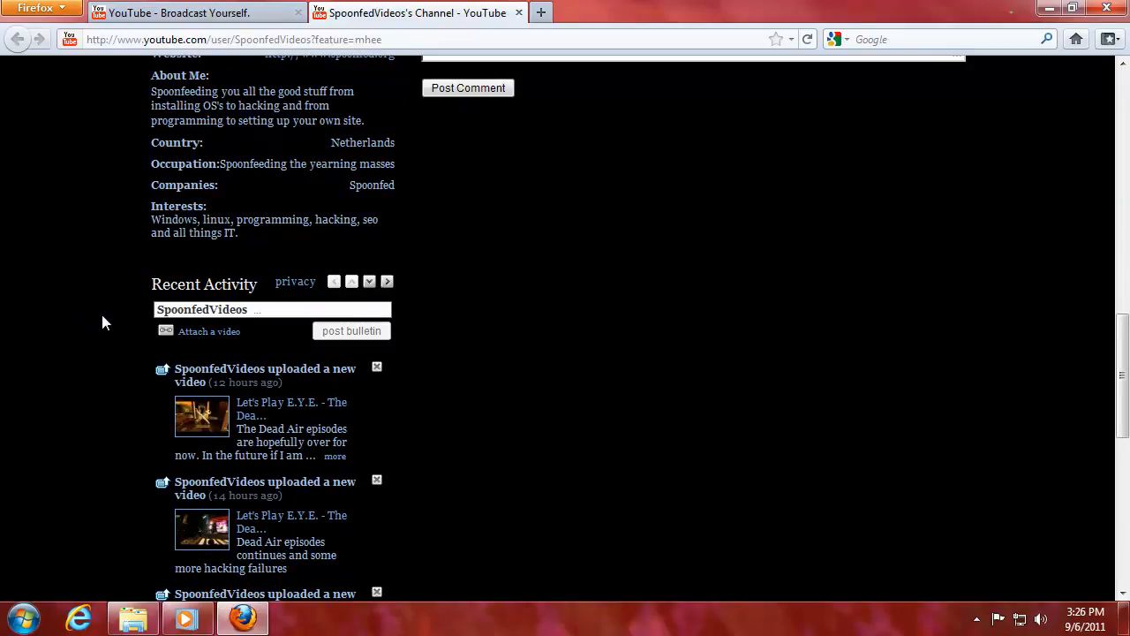
{"action": "scroll", "coordinate": [102, 322], "scroll_direction": "up", "scroll_amount": 11}
{"action": "scroll", "coordinate": [219, 318], "scroll_direction": "down", "scroll_amount": 3}
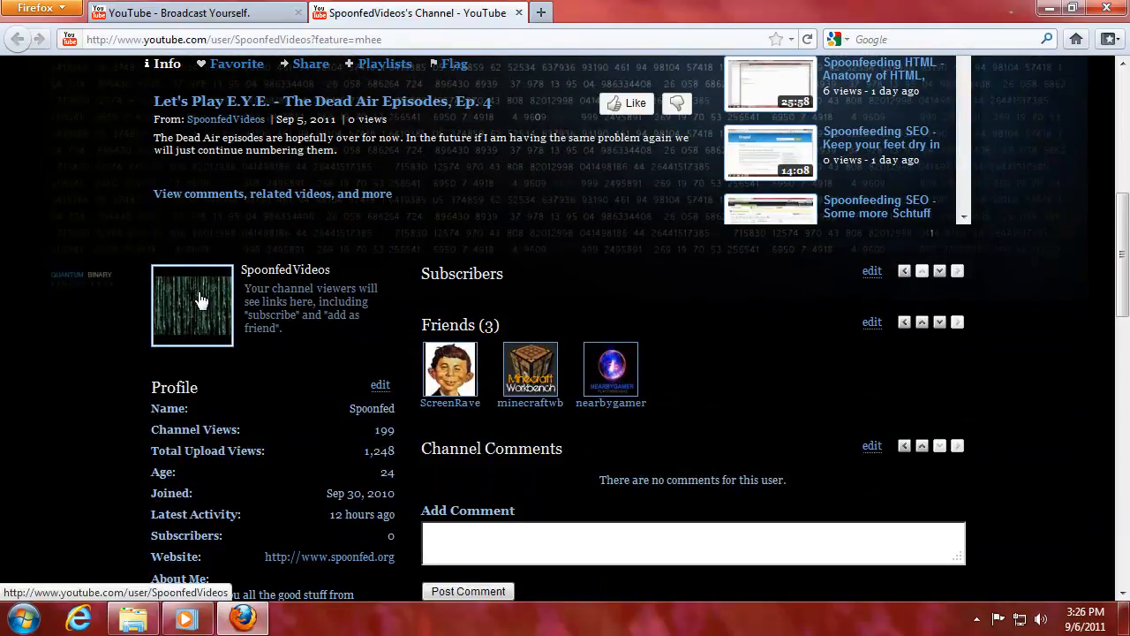
{"action": "scroll", "coordinate": [219, 305], "scroll_direction": "up", "scroll_amount": 3}
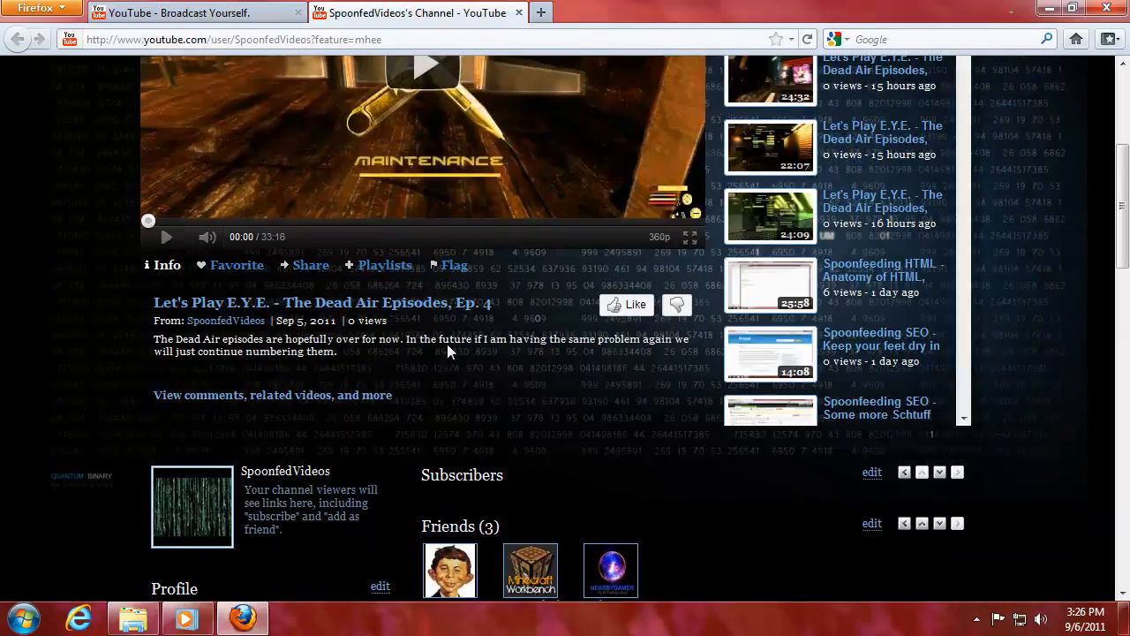
{"action": "scroll", "coordinate": [448, 351], "scroll_direction": "up", "scroll_amount": 5}
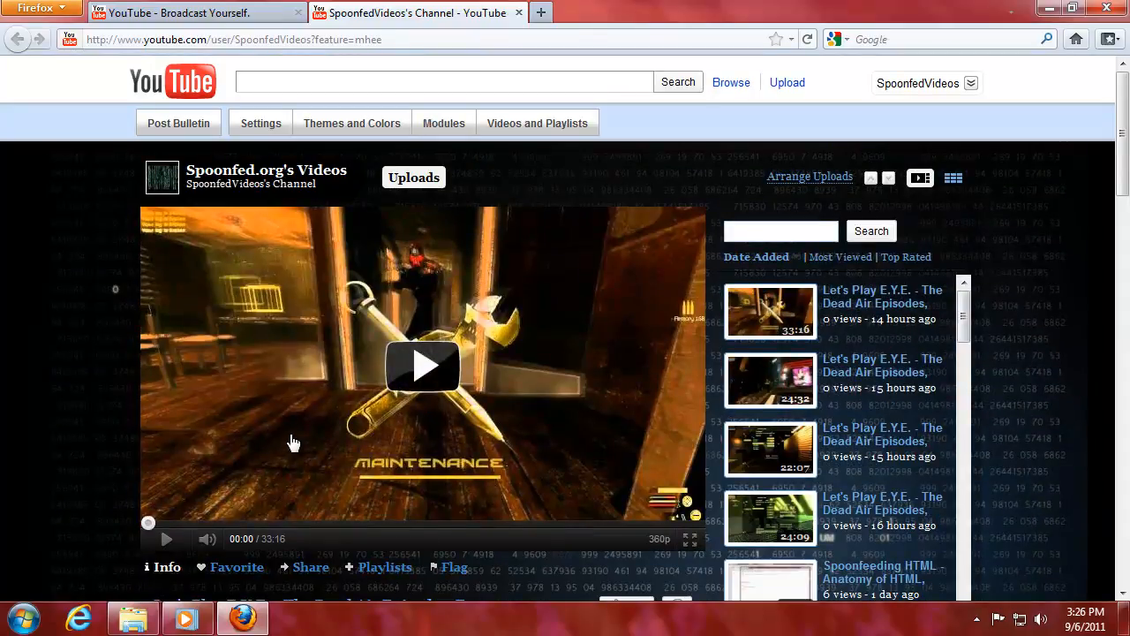
{"action": "scroll", "coordinate": [294, 441], "scroll_direction": "down", "scroll_amount": 3}
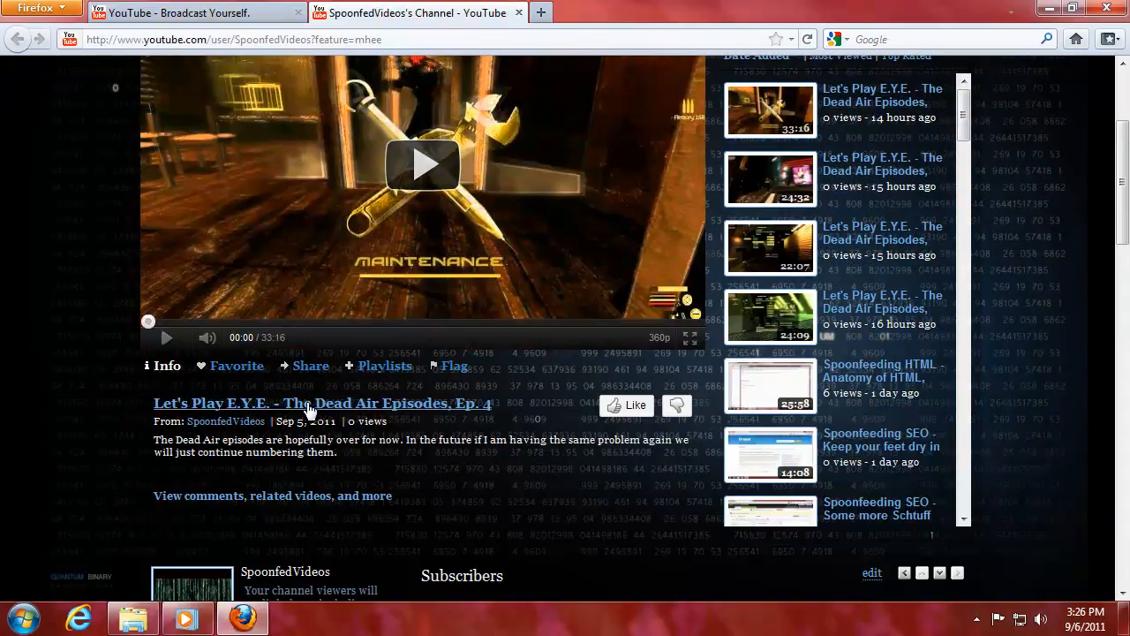
{"action": "left_click", "coordinate": [308, 408]}
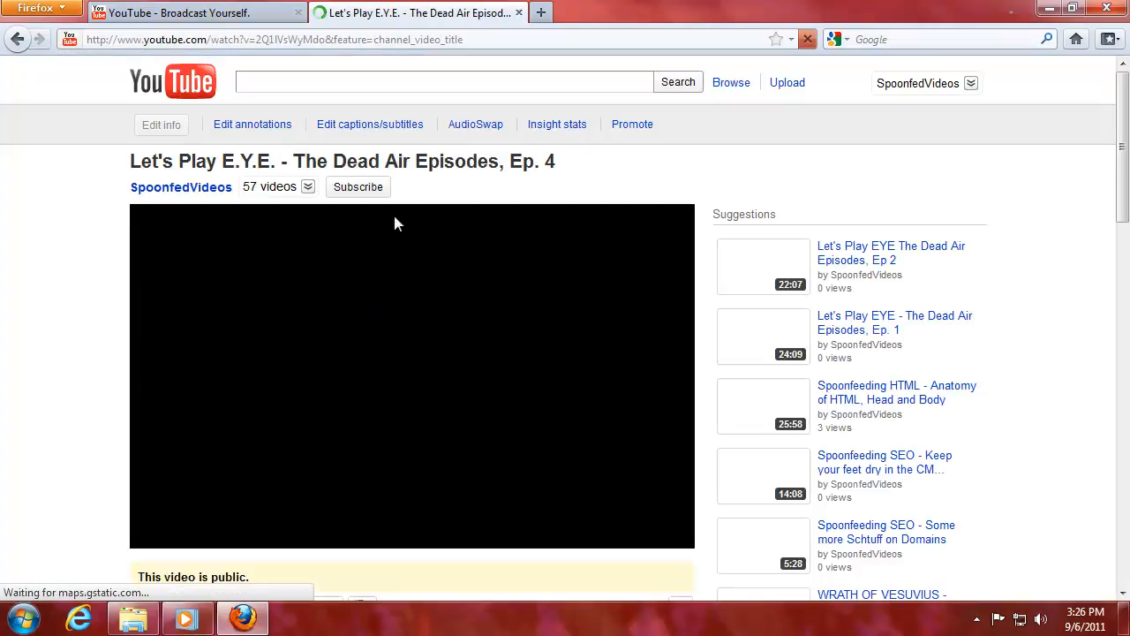
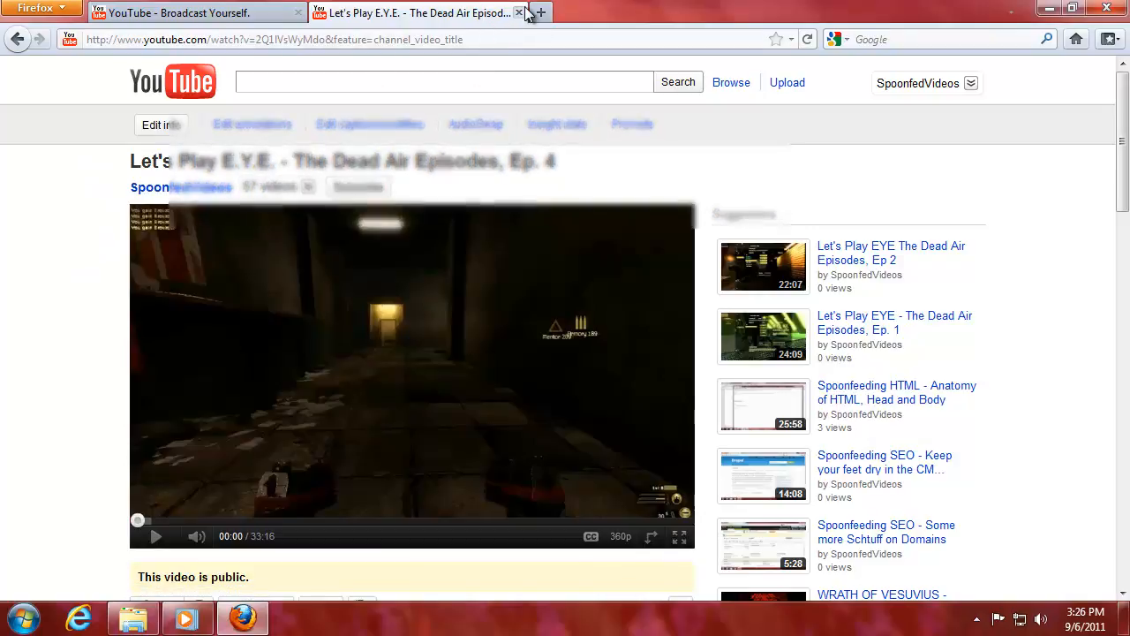
Close the video tab and switch Account Settings to the Playback Setup page.
{"action": "left_click", "coordinate": [522, 12]}
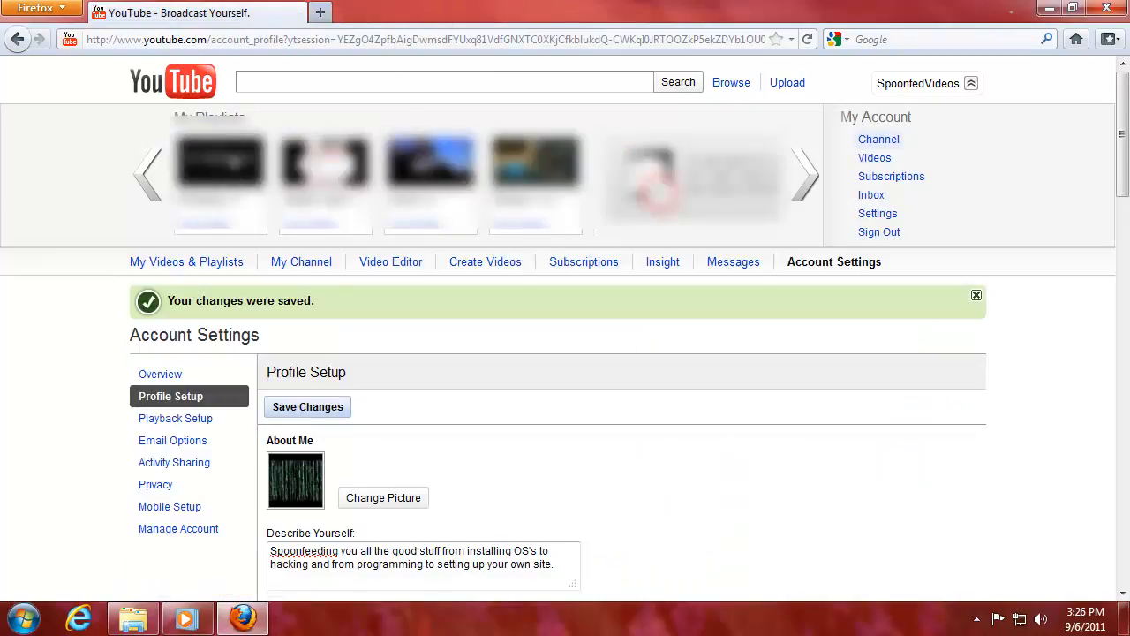
{"action": "scroll", "coordinate": [504, 384], "scroll_direction": "down", "scroll_amount": 3}
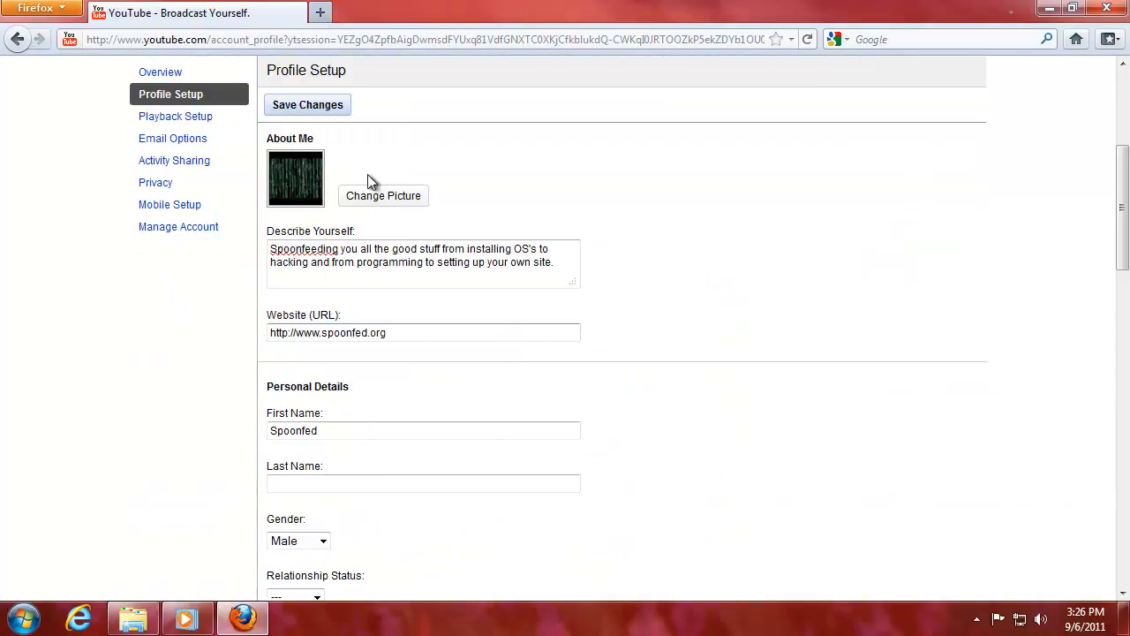
{"action": "scroll", "coordinate": [132, 176], "scroll_direction": "up", "scroll_amount": 1}
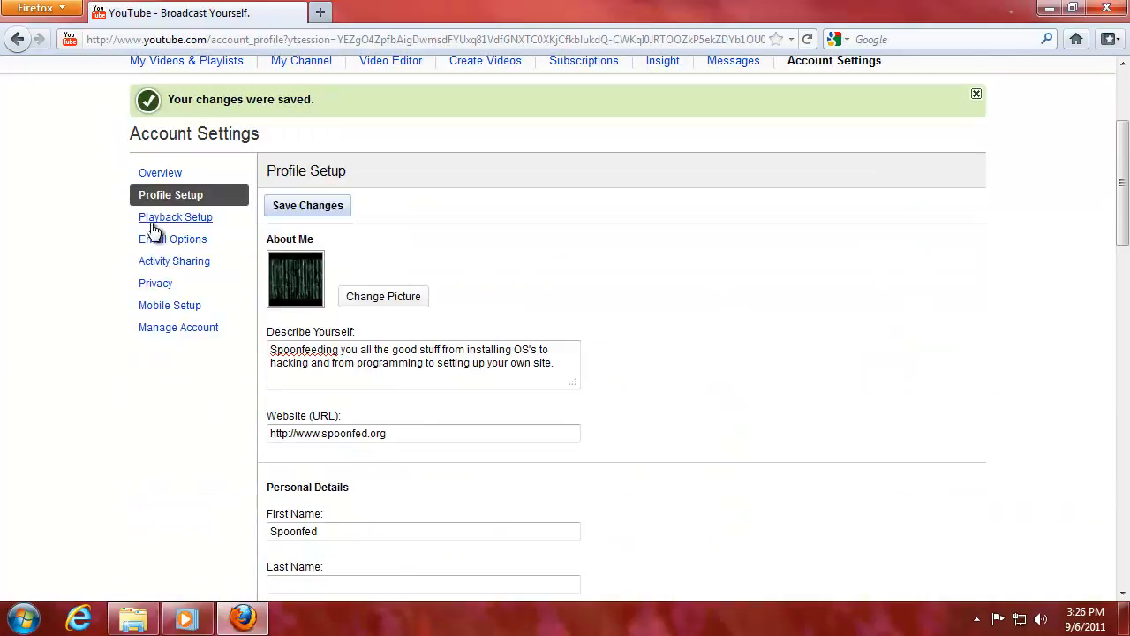
{"action": "left_click", "coordinate": [201, 220]}
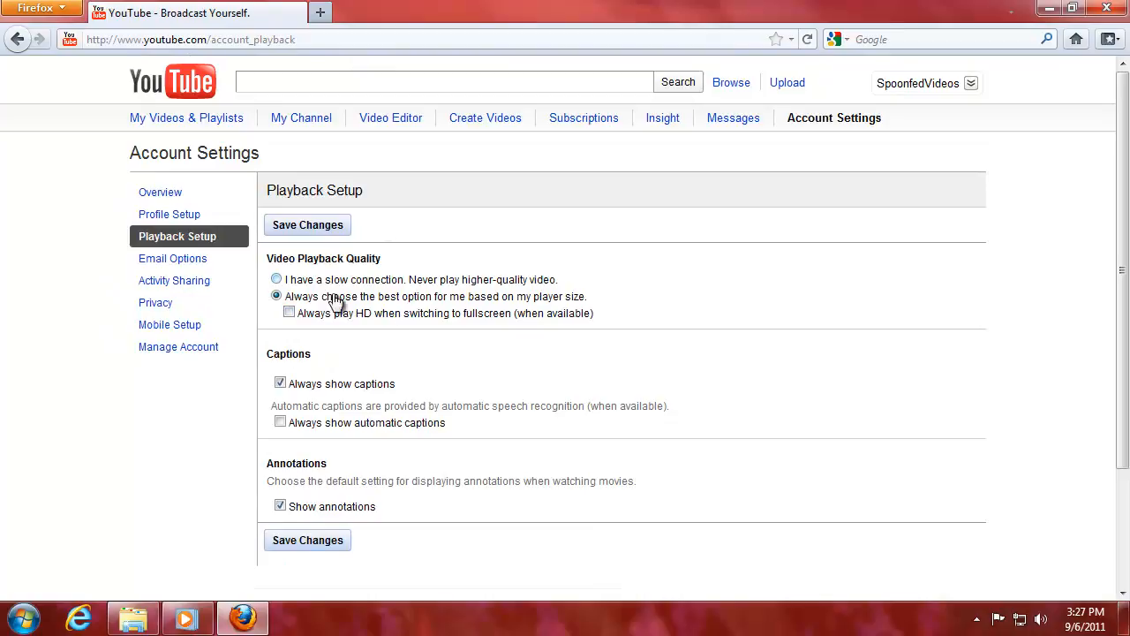
Turn on always-HD in fullscreen, turn off always-show captions, save, and go to Email Options.
{"action": "scroll", "coordinate": [356, 383], "scroll_direction": "down", "scroll_amount": 1}
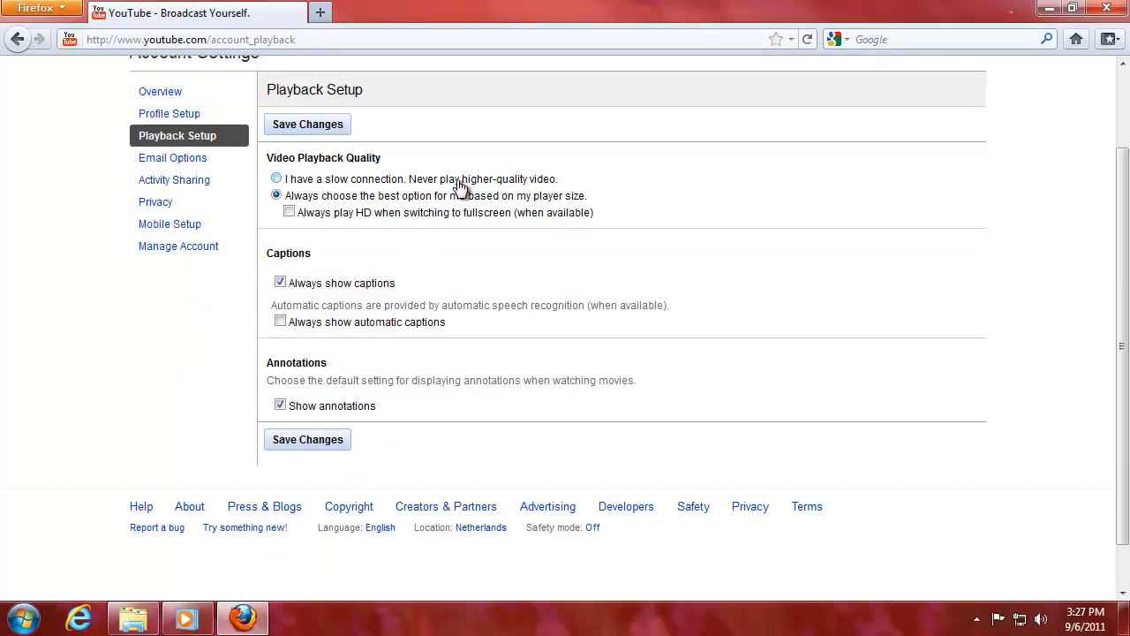
{"action": "left_click", "coordinate": [289, 212]}
{"action": "left_click", "coordinate": [281, 285]}
{"action": "left_click", "coordinate": [332, 440]}
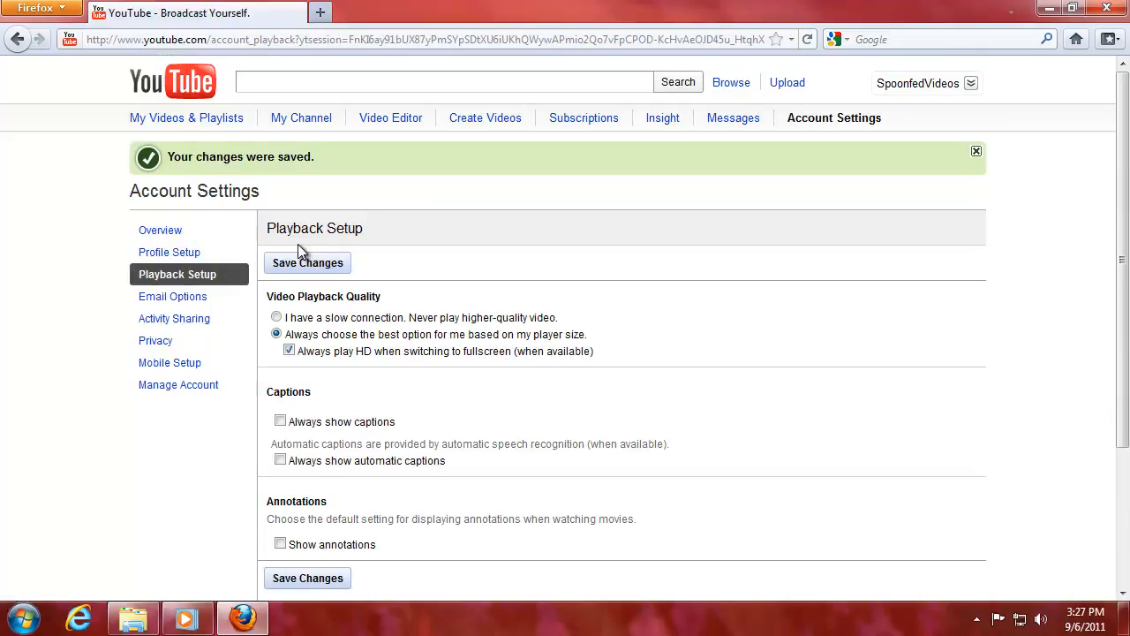
{"action": "scroll", "coordinate": [336, 331], "scroll_direction": "down", "scroll_amount": 2}
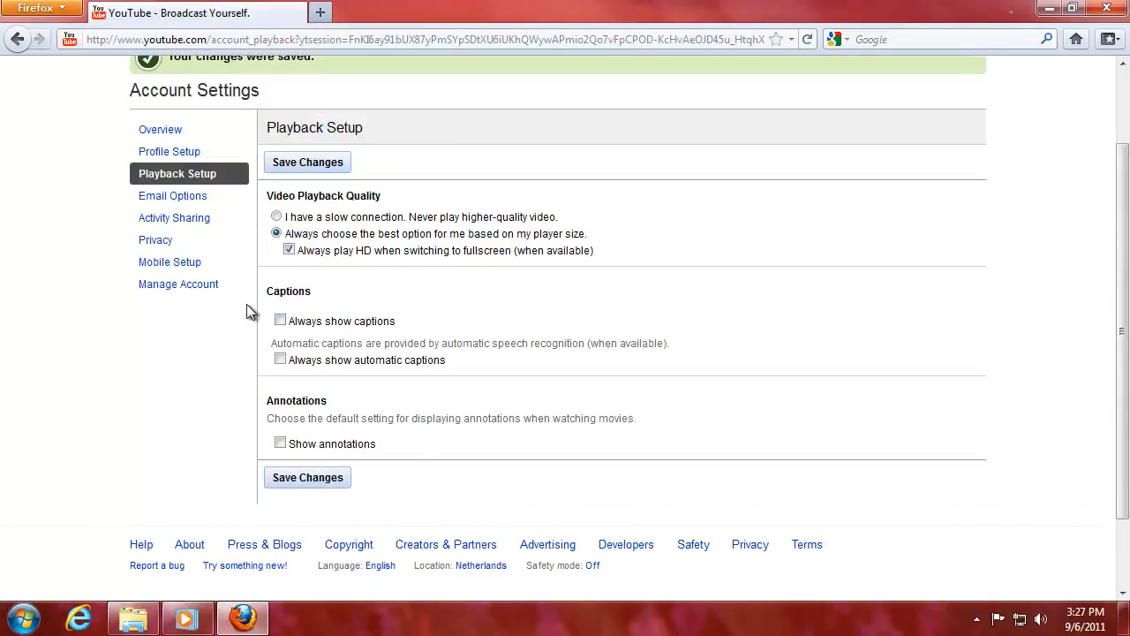
{"action": "left_click", "coordinate": [169, 202]}
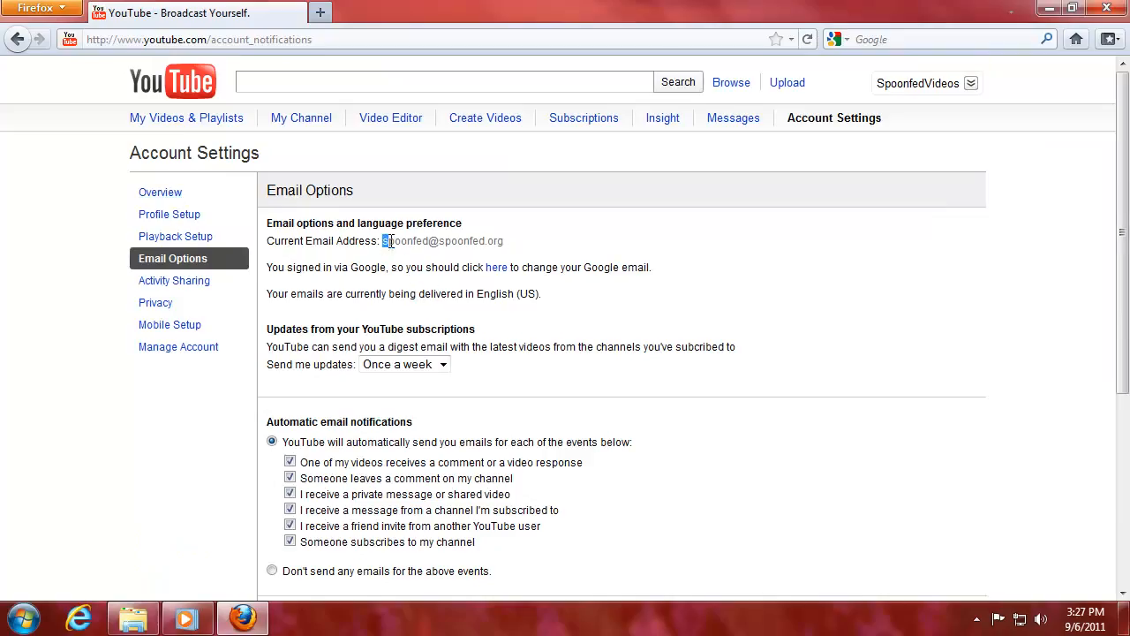
Review the account email on Email Options without changes, then go to Activity Sharing.
{"action": "left_click_drag", "start_coordinate": [391, 242], "coordinate": [530, 239]}
{"action": "left_click", "coordinate": [529, 238]}
{"action": "left_click_drag", "start_coordinate": [382, 241], "coordinate": [514, 240]}
{"action": "left_click", "coordinate": [514, 240]}
{"action": "scroll", "coordinate": [374, 396], "scroll_direction": "down", "scroll_amount": 5}
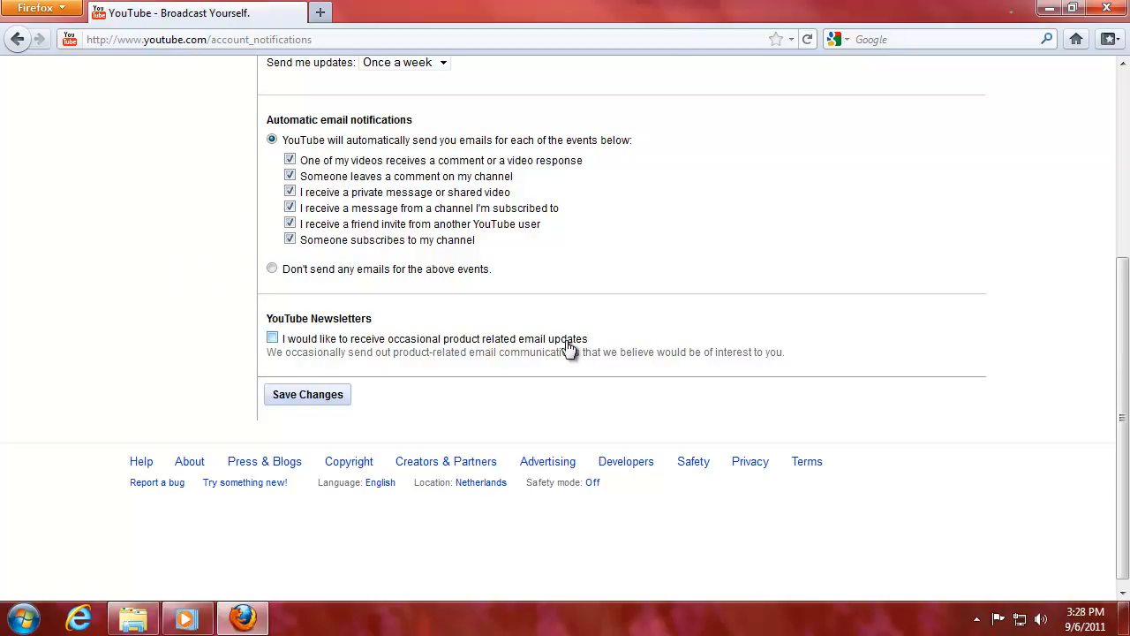
{"action": "scroll", "coordinate": [197, 292], "scroll_direction": "up", "scroll_amount": 5}
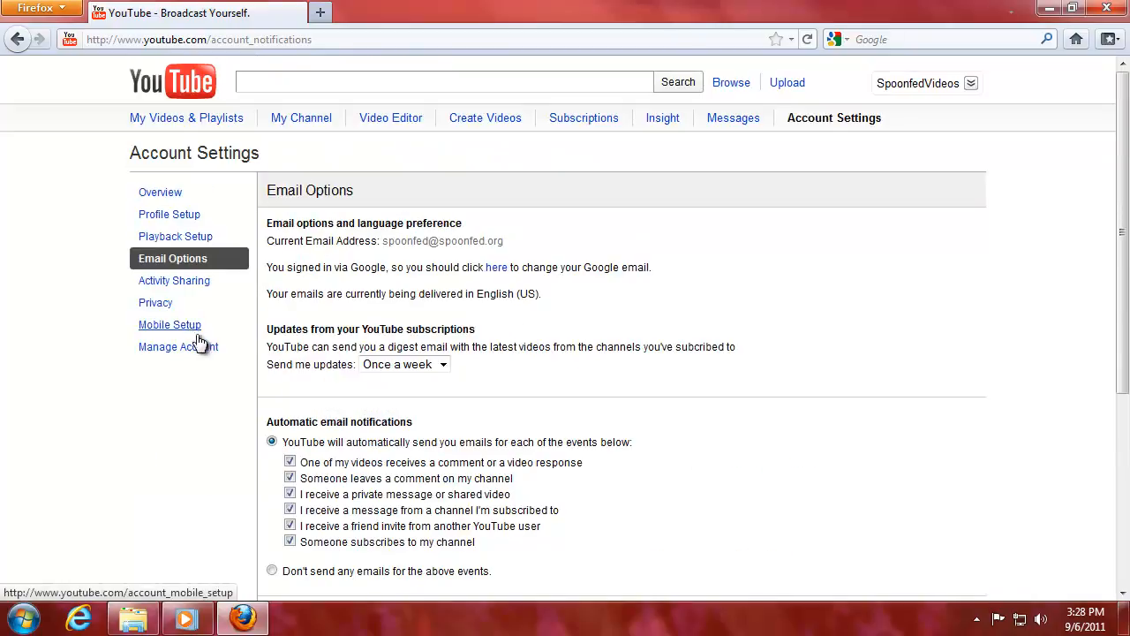
{"action": "left_click", "coordinate": [198, 282]}
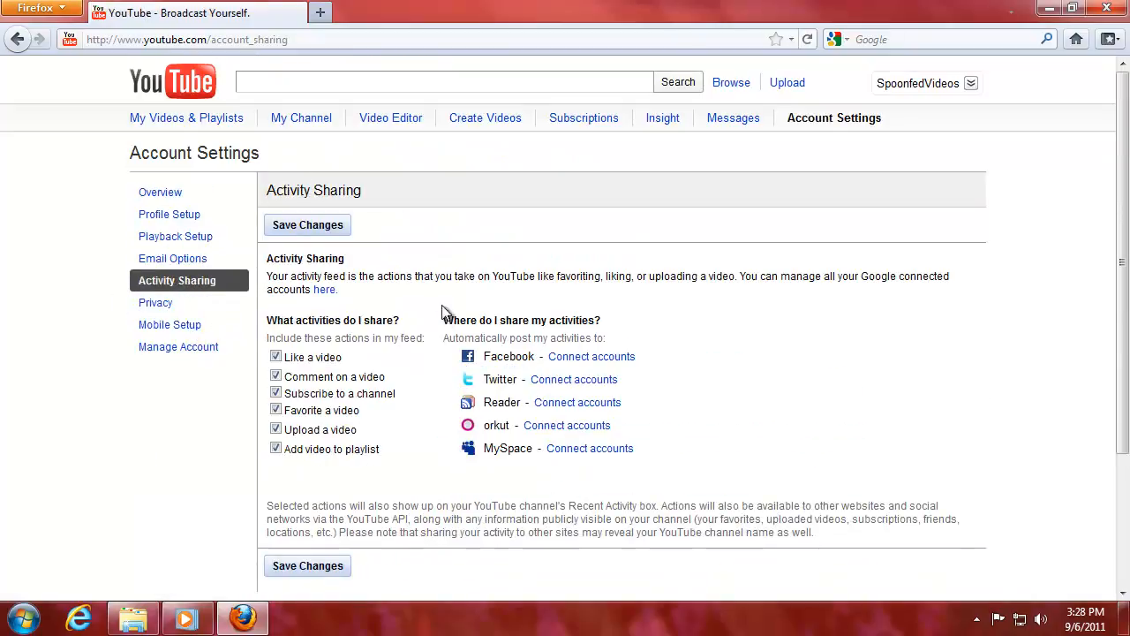
Read through the Activity Sharing explanation and the Facebook and Twitter sharing options.
{"action": "scroll", "coordinate": [400, 289], "scroll_direction": "down", "scroll_amount": 2}
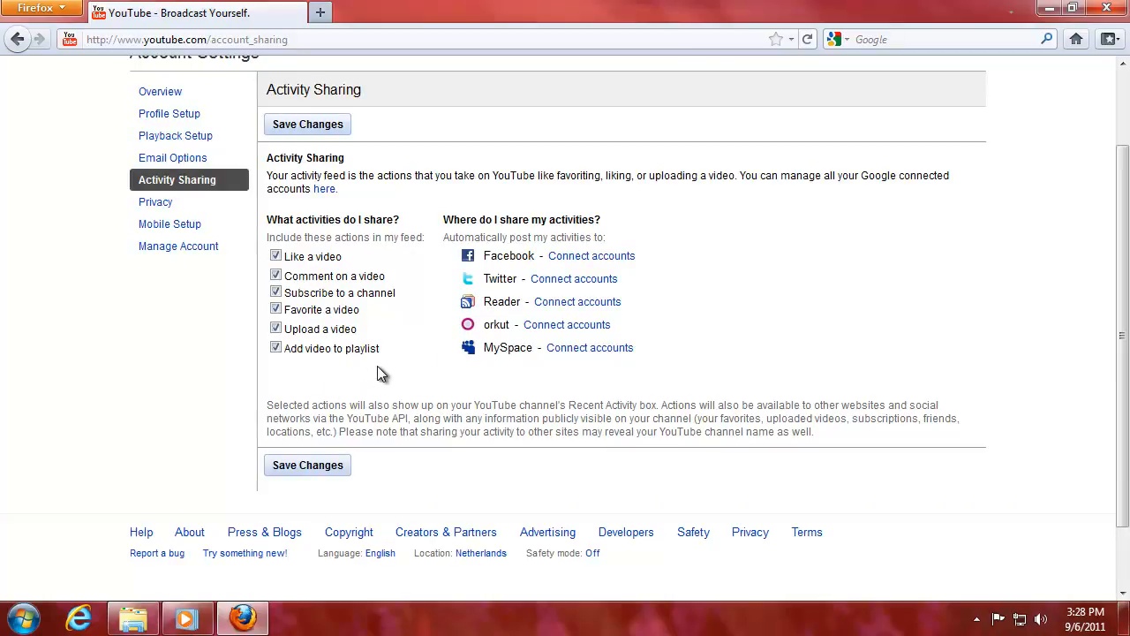
{"action": "left_click_drag", "start_coordinate": [486, 258], "coordinate": [520, 278]}
{"action": "left_click", "coordinate": [537, 256]}
{"action": "left_click", "coordinate": [517, 278]}
{"action": "left_click_drag", "start_coordinate": [460, 171], "coordinate": [728, 182]}
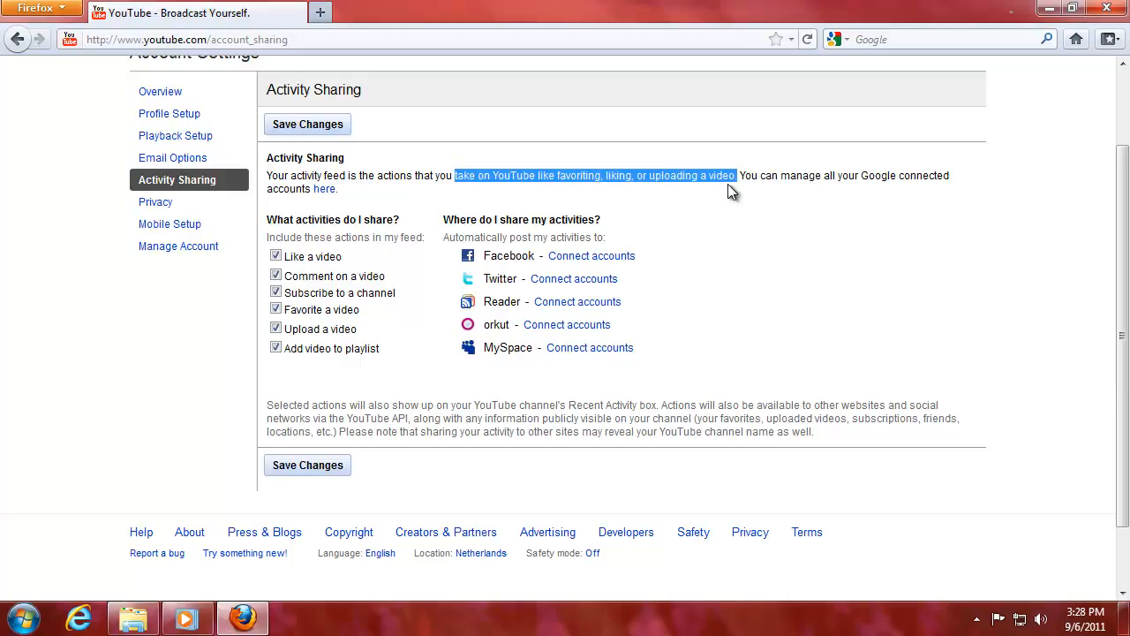
{"action": "left_click", "coordinate": [728, 182]}
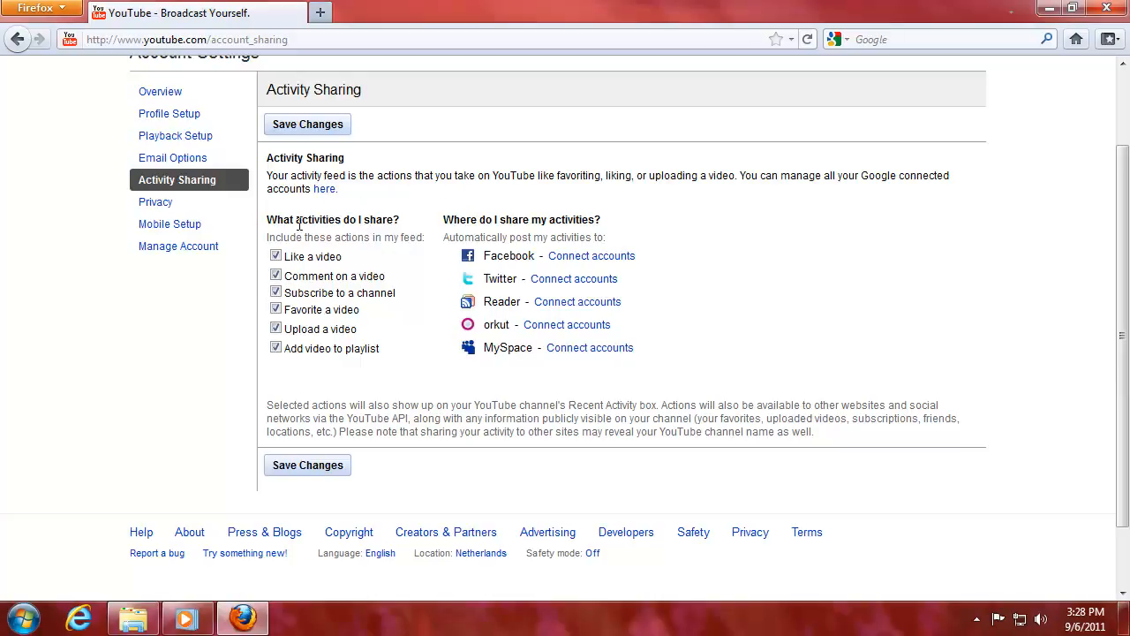
{"action": "left_click_drag", "start_coordinate": [305, 215], "coordinate": [364, 213]}
{"action": "left_click", "coordinate": [352, 218]}
Stop sharing likes, comments, subscriptions and playlist additions, then save the changes.
{"action": "left_click", "coordinate": [277, 255]}
{"action": "left_click", "coordinate": [275, 277]}
{"action": "left_click", "coordinate": [275, 294]}
{"action": "left_click", "coordinate": [275, 348]}
{"action": "left_click", "coordinate": [323, 465]}
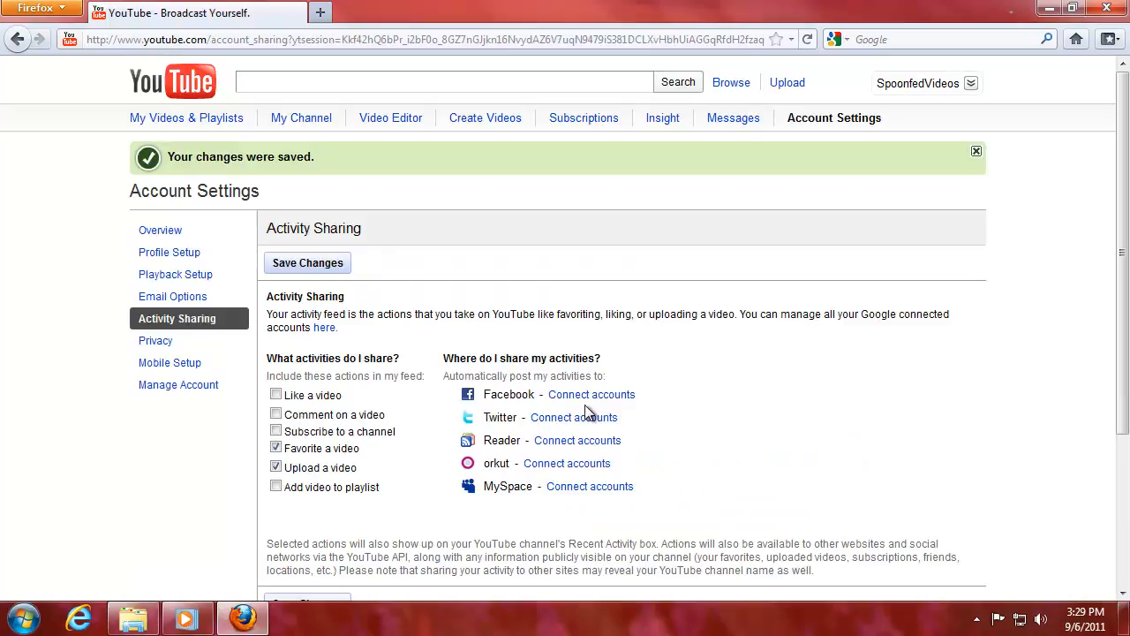
Start connecting Facebook and log in with the account email and password.
{"action": "left_click", "coordinate": [585, 398]}
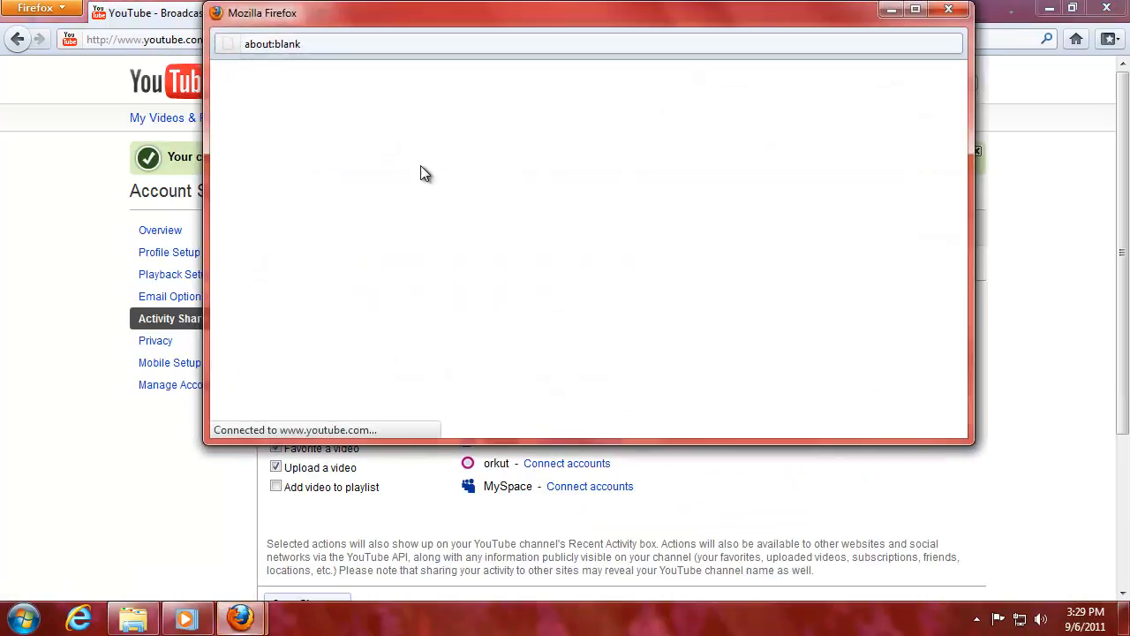
{"action": "left_click_drag", "start_coordinate": [660, 15], "coordinate": [590, 98]}
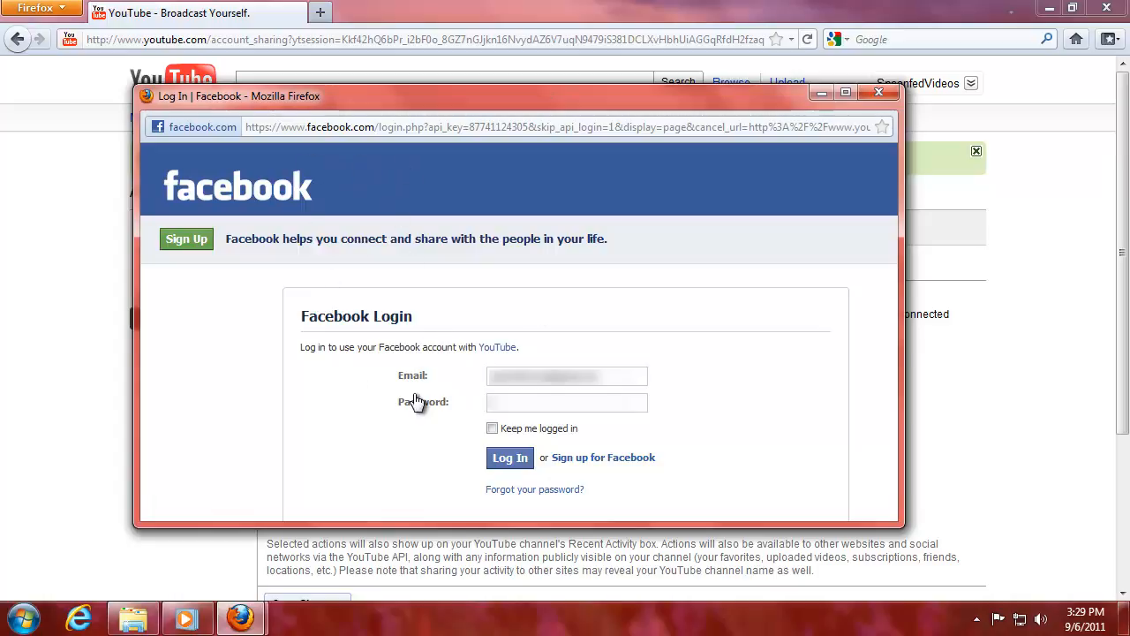
{"action": "left_click_drag", "start_coordinate": [604, 376], "coordinate": [475, 376]}
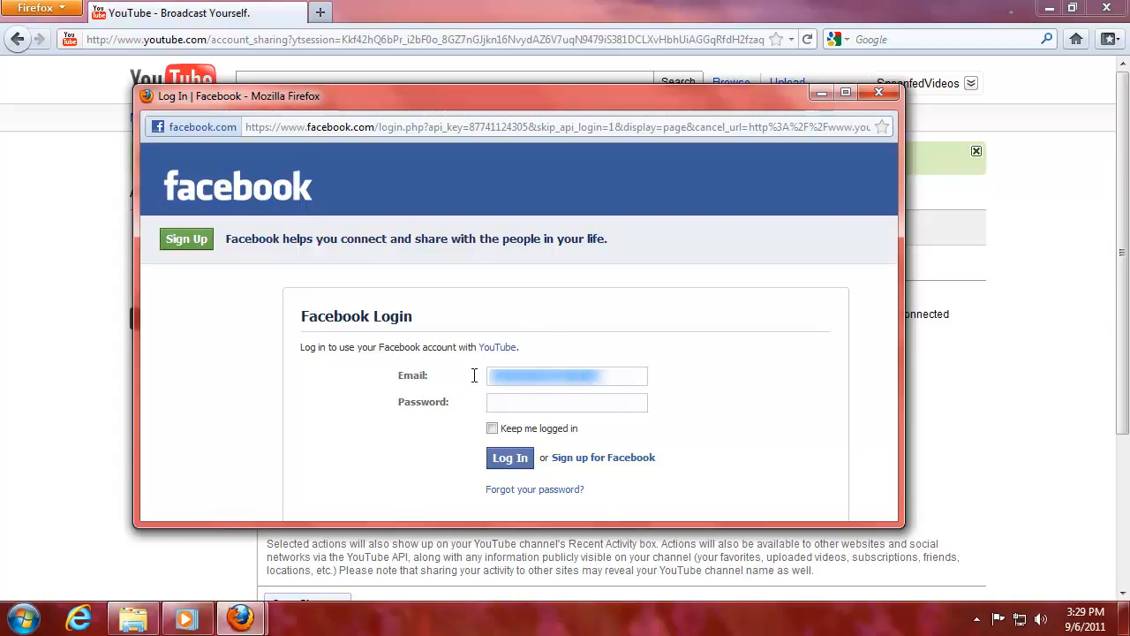
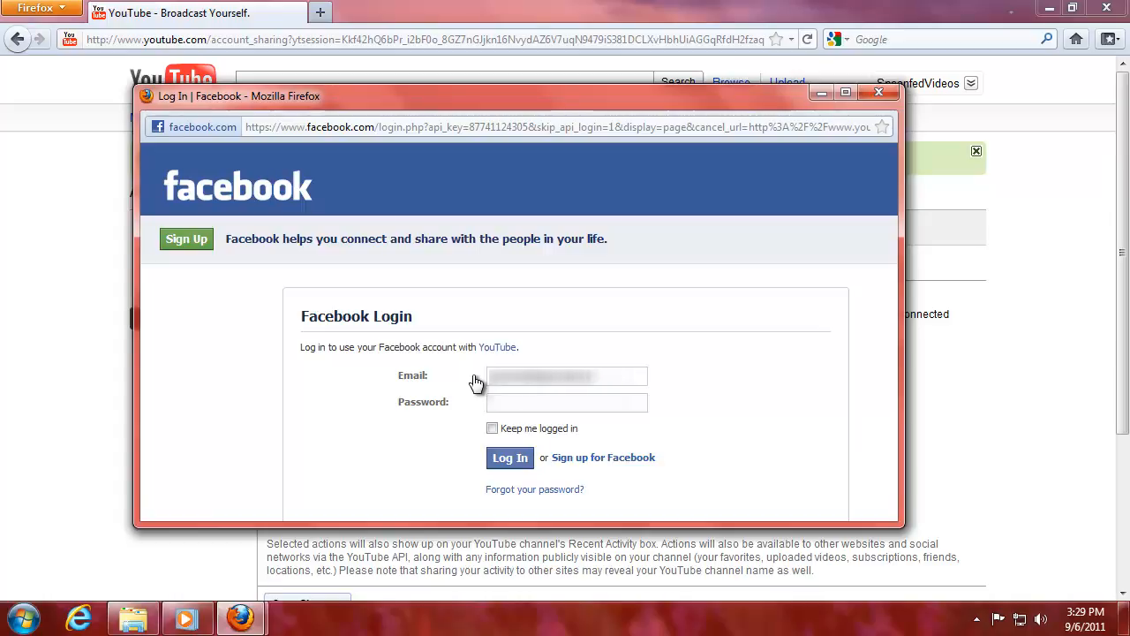
{"action": "key", "text": "ctrl+a"}
{"action": "key", "text": "Right"}
{"action": "key", "text": "BackSpace"}
{"action": "key", "text": "Tab"}
{"action": "type", "text": "*********"}
{"action": "left_click", "coordinate": [512, 460]}
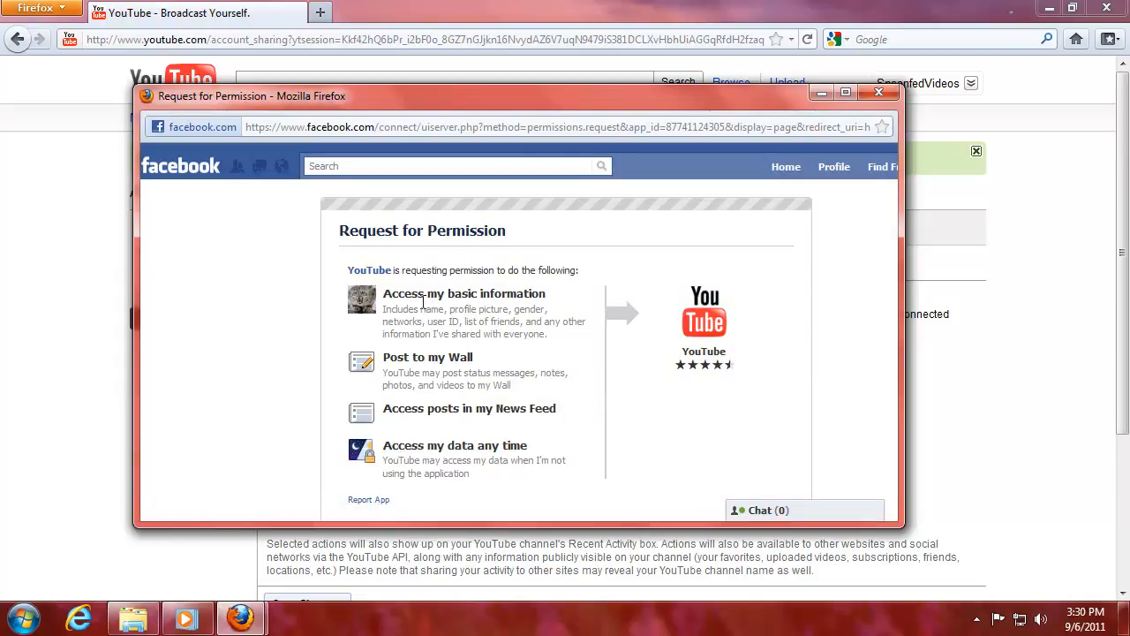
Review the Facebook permissions YouTube requests, enlarge the window, and allow them.
{"action": "left_click_drag", "start_coordinate": [422, 302], "coordinate": [422, 358]}
{"action": "left_click", "coordinate": [504, 313]}
{"action": "left_click", "coordinate": [488, 362]}
{"action": "left_click_drag", "start_coordinate": [446, 446], "coordinate": [520, 447]}
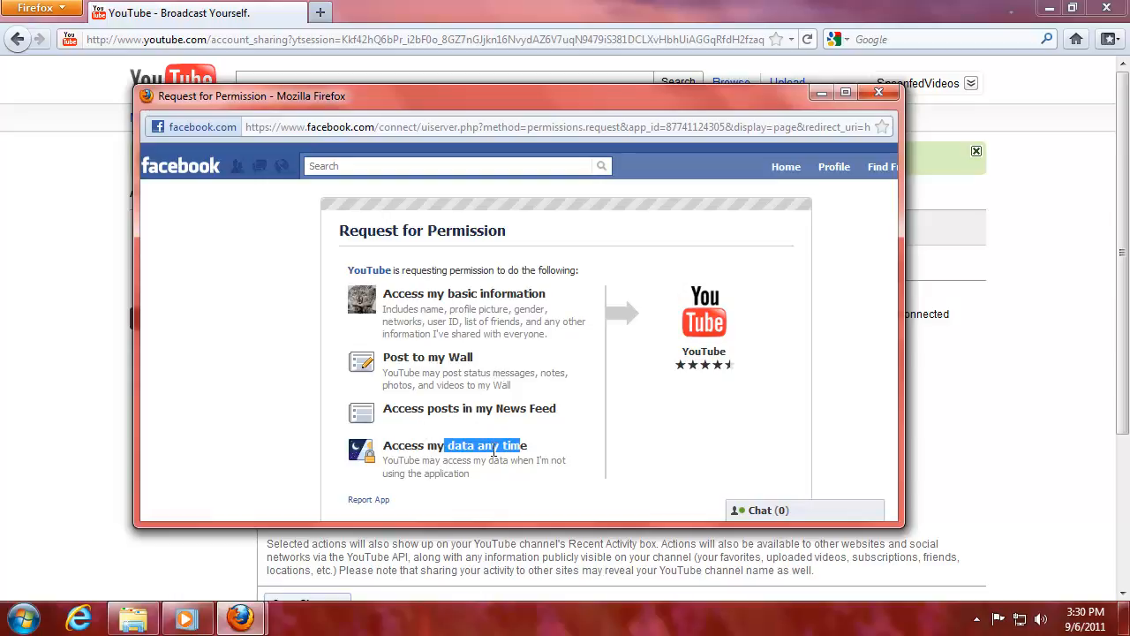
{"action": "left_click", "coordinate": [429, 442]}
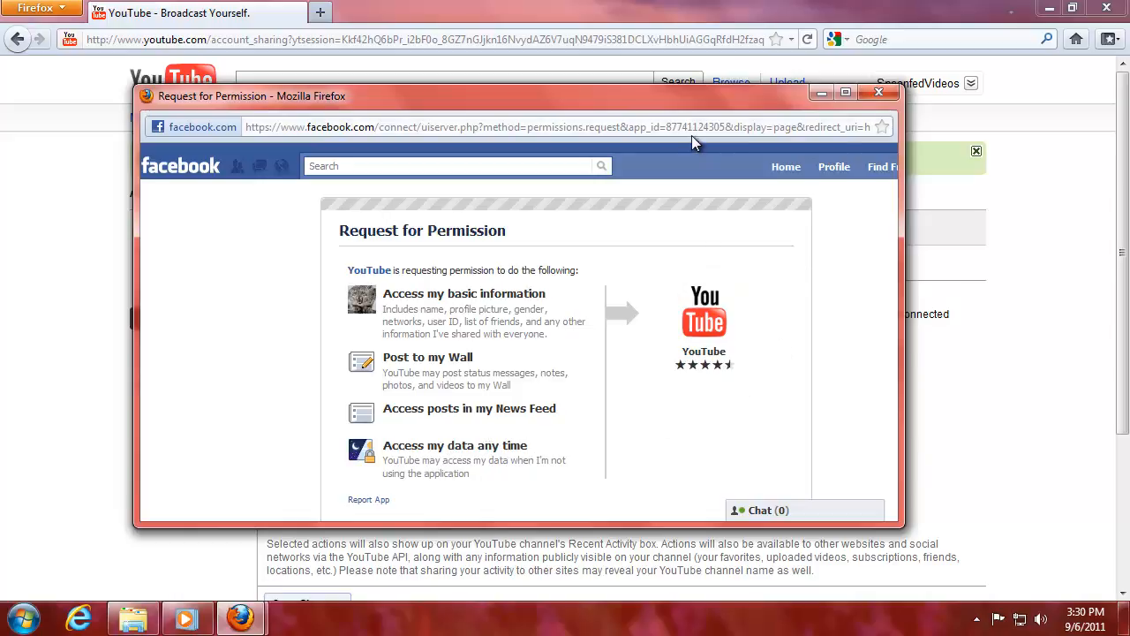
{"action": "left_click_drag", "start_coordinate": [684, 93], "coordinate": [693, 57]}
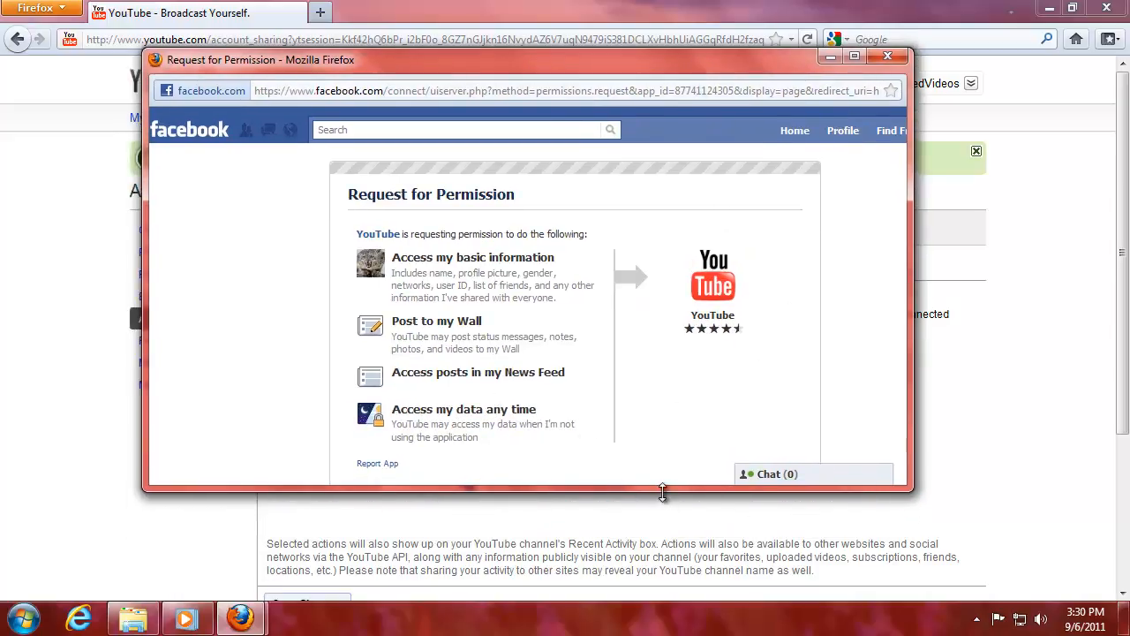
{"action": "left_click_drag", "start_coordinate": [664, 503], "coordinate": [668, 570]}
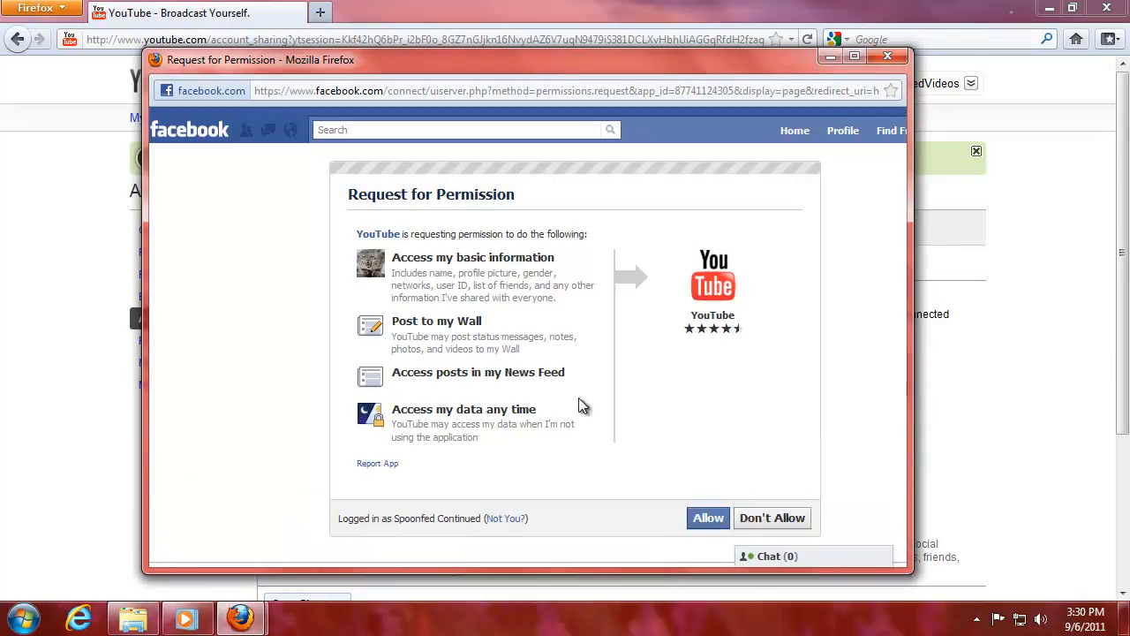
{"action": "left_click_drag", "start_coordinate": [429, 426], "coordinate": [503, 426]}
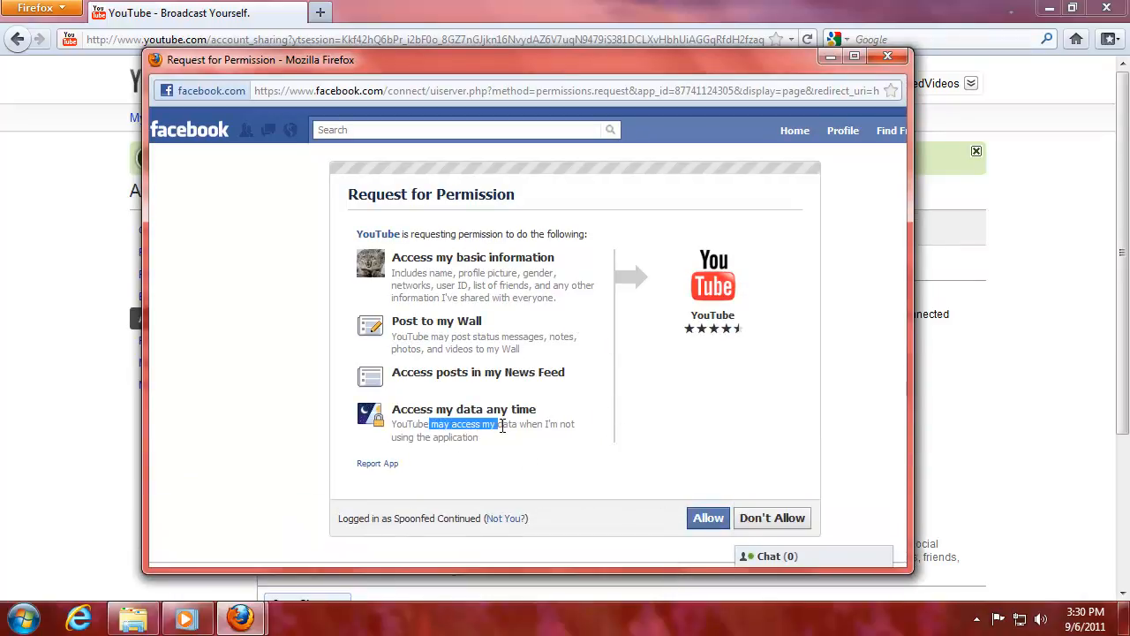
{"action": "left_click", "coordinate": [497, 445]}
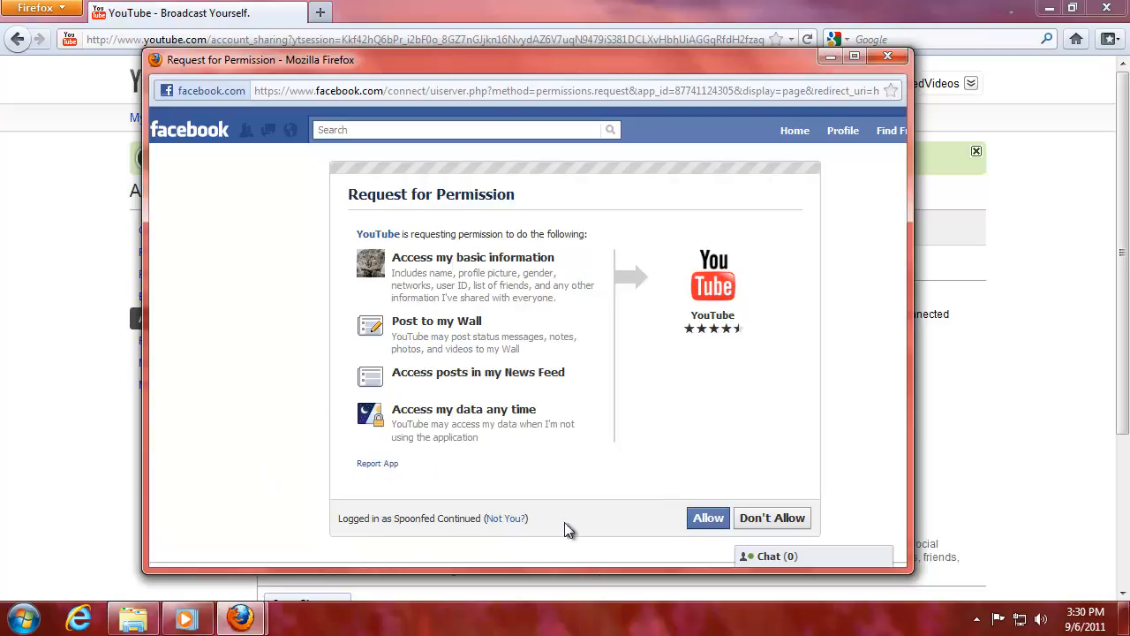
{"action": "left_click", "coordinate": [709, 523]}
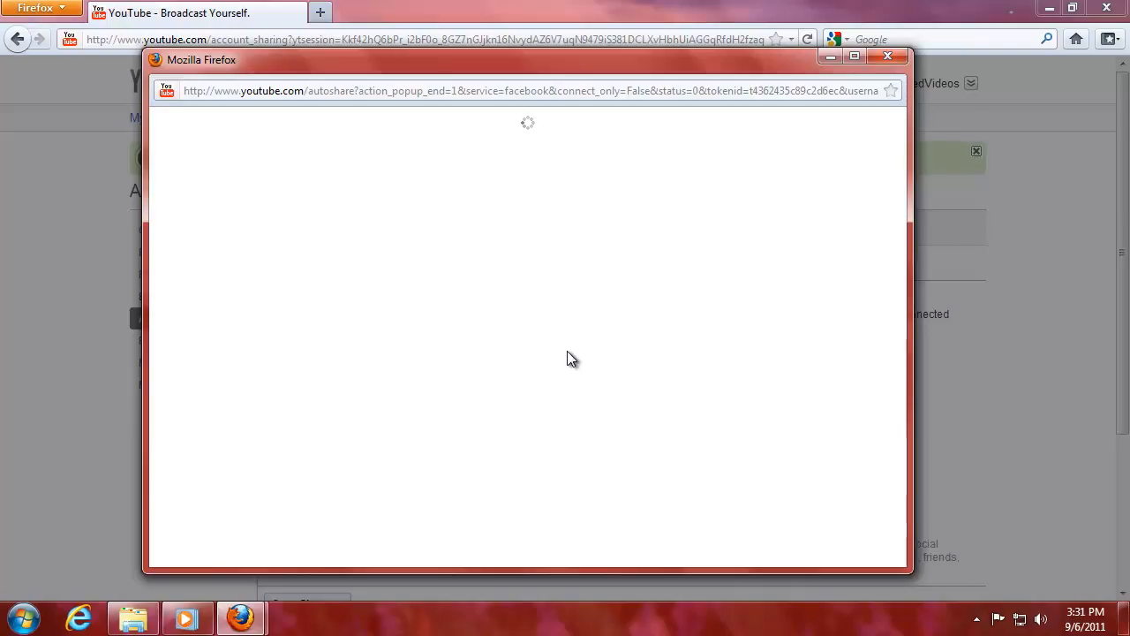
Dismiss the Facebook connection error, retry the connection, and dismiss the repeated error.
{"action": "left_click", "coordinate": [825, 62]}
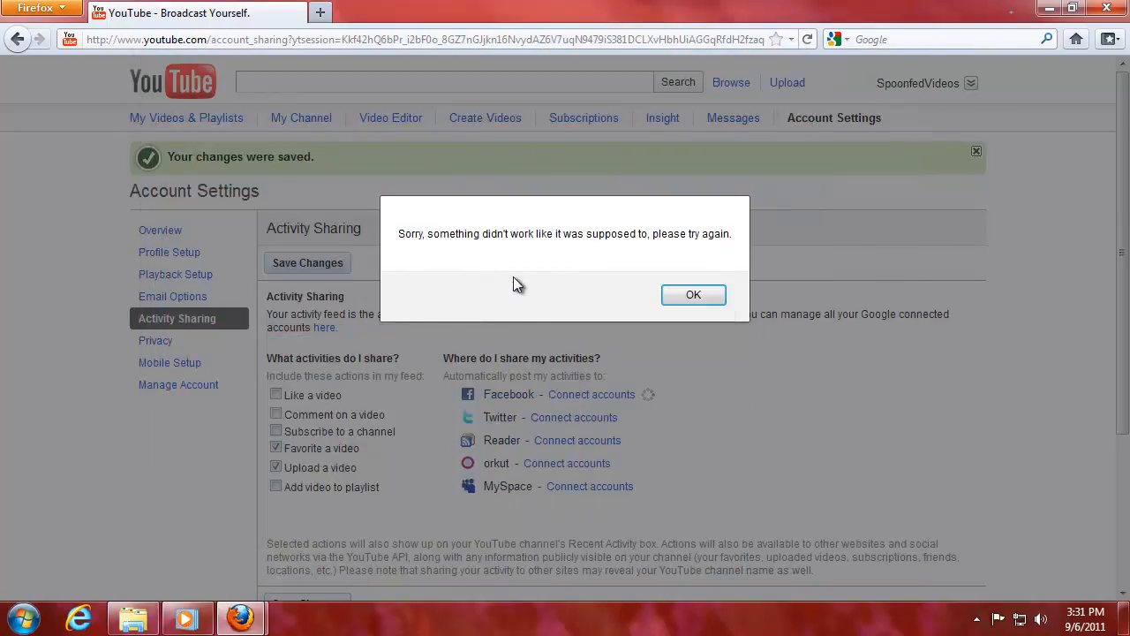
{"action": "left_click_drag", "start_coordinate": [526, 236], "coordinate": [732, 233]}
{"action": "left_click", "coordinate": [618, 256]}
{"action": "left_click", "coordinate": [690, 298]}
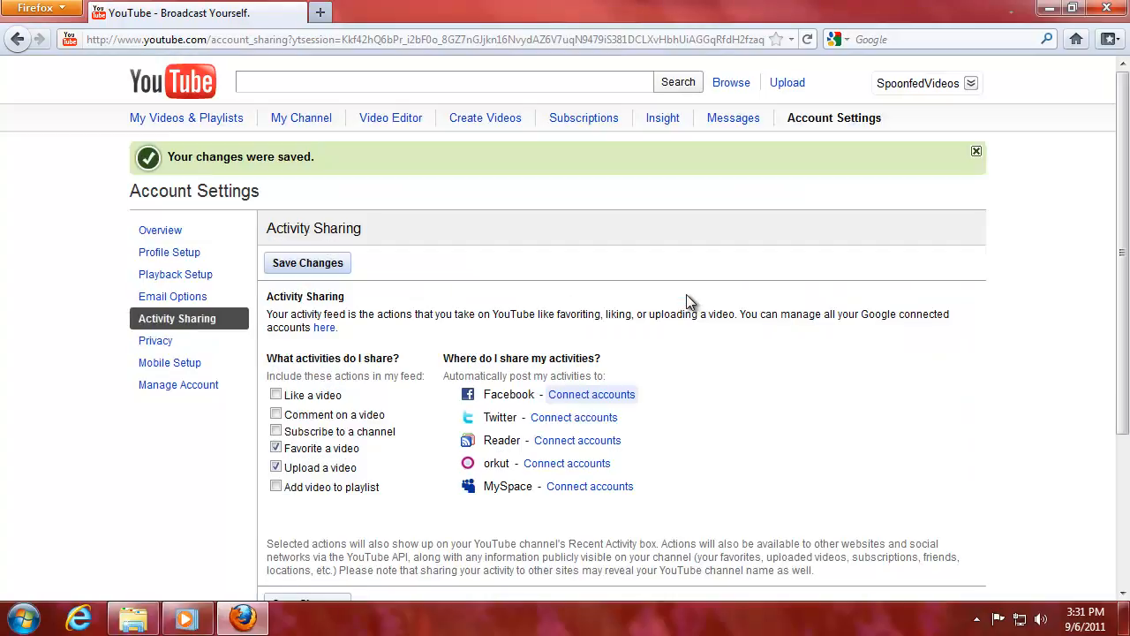
{"action": "left_click", "coordinate": [604, 402]}
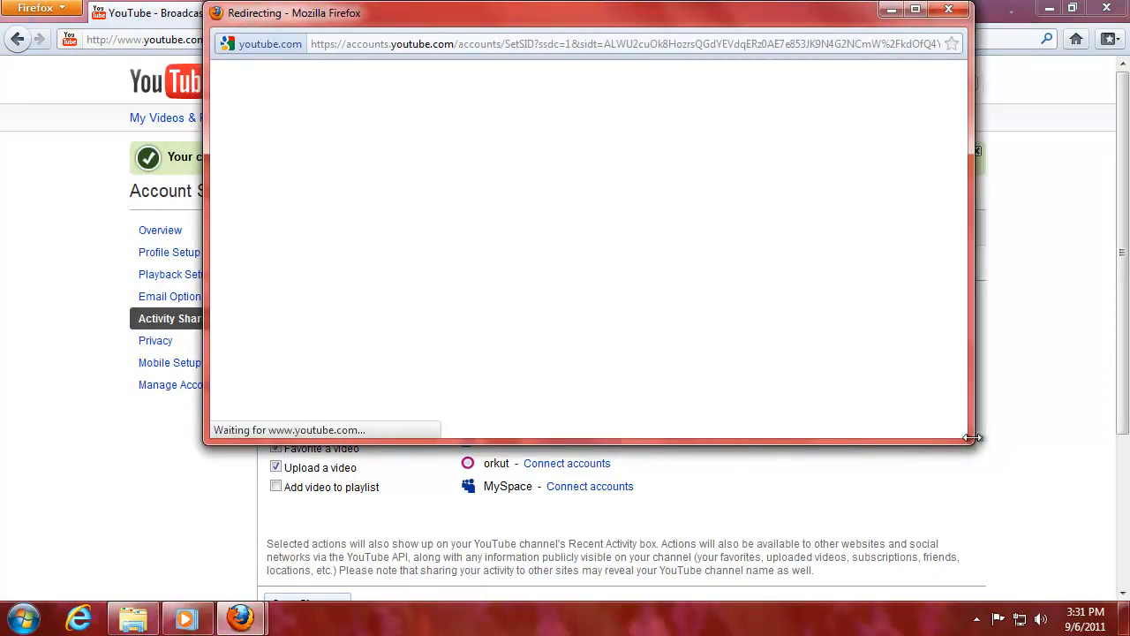
{"action": "left_click_drag", "start_coordinate": [969, 444], "coordinate": [1023, 594]}
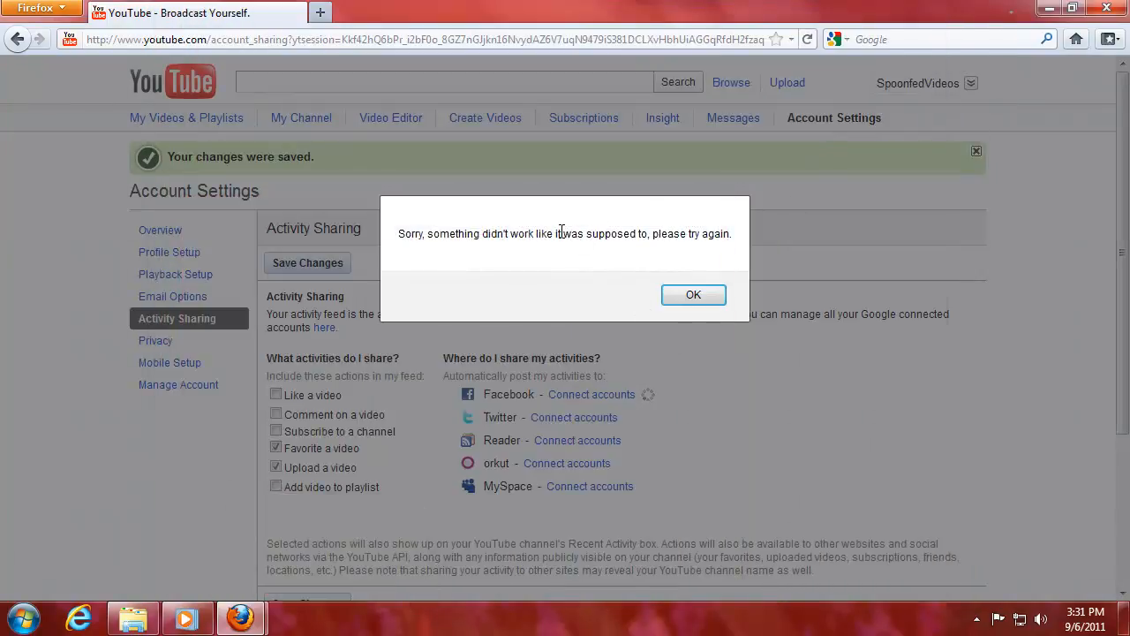
{"action": "left_click_drag", "start_coordinate": [562, 232], "coordinate": [704, 233]}
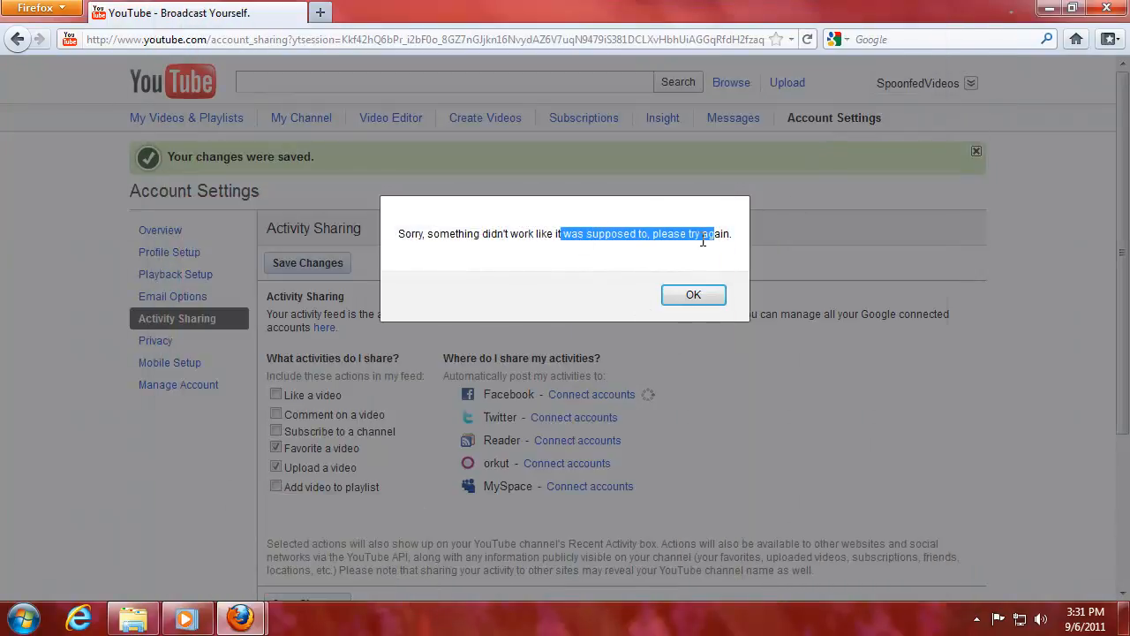
{"action": "left_click", "coordinate": [712, 298]}
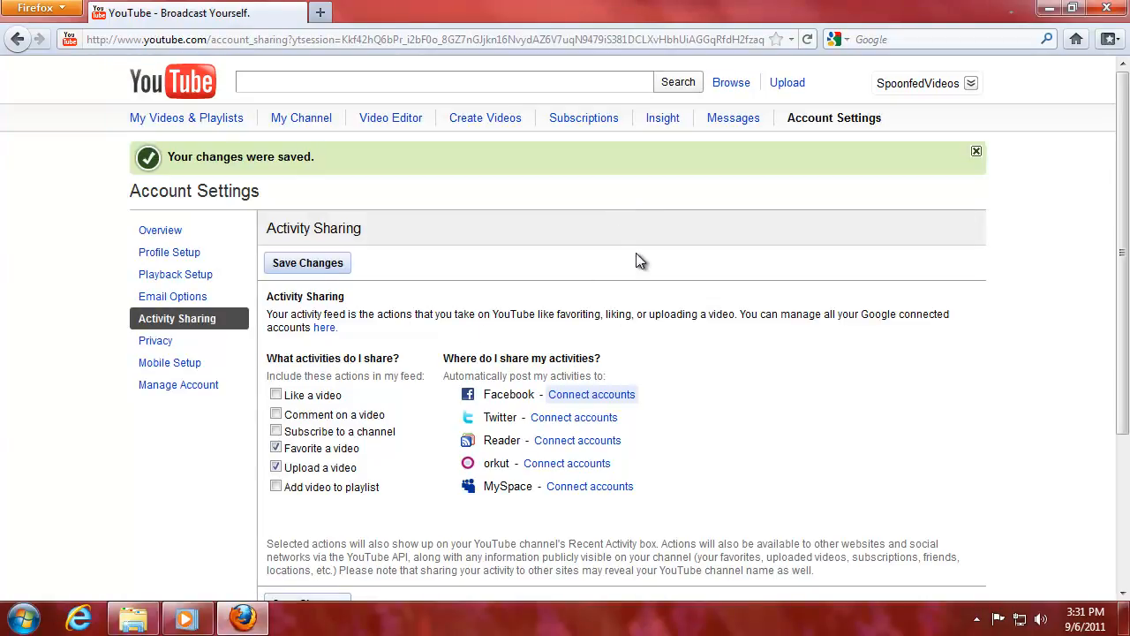
Connect the Twitter account by entering its username and password and authorizing the app.
{"action": "scroll", "coordinate": [702, 366], "scroll_direction": "down", "scroll_amount": 1}
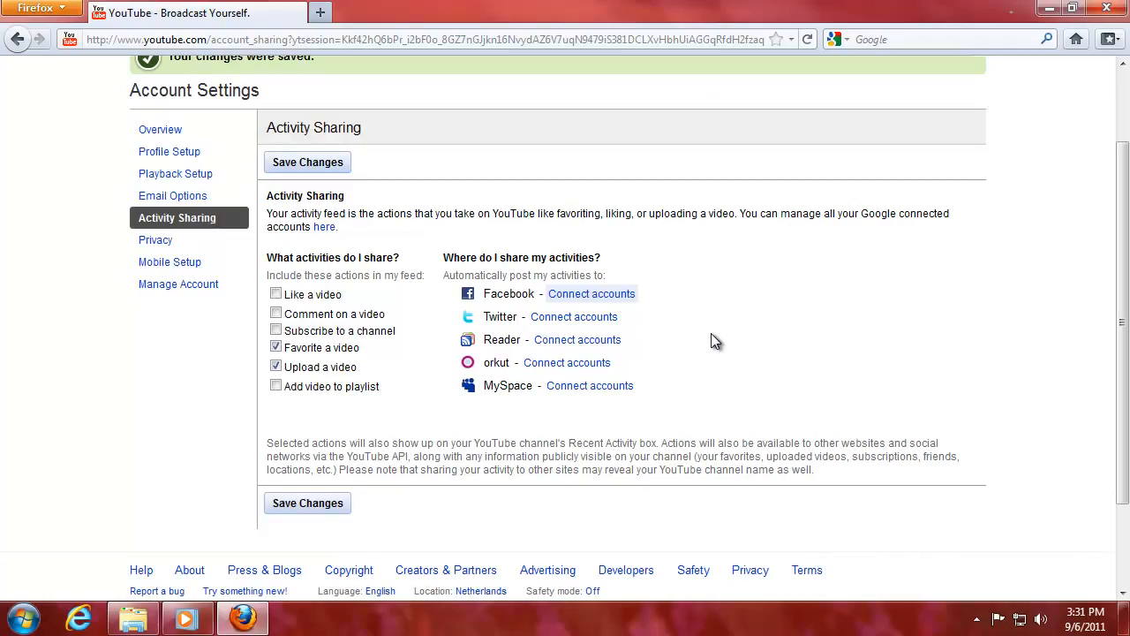
{"action": "scroll", "coordinate": [716, 332], "scroll_direction": "up", "scroll_amount": 1}
{"action": "scroll", "coordinate": [618, 300], "scroll_direction": "down", "scroll_amount": 1}
{"action": "left_click", "coordinate": [572, 317]}
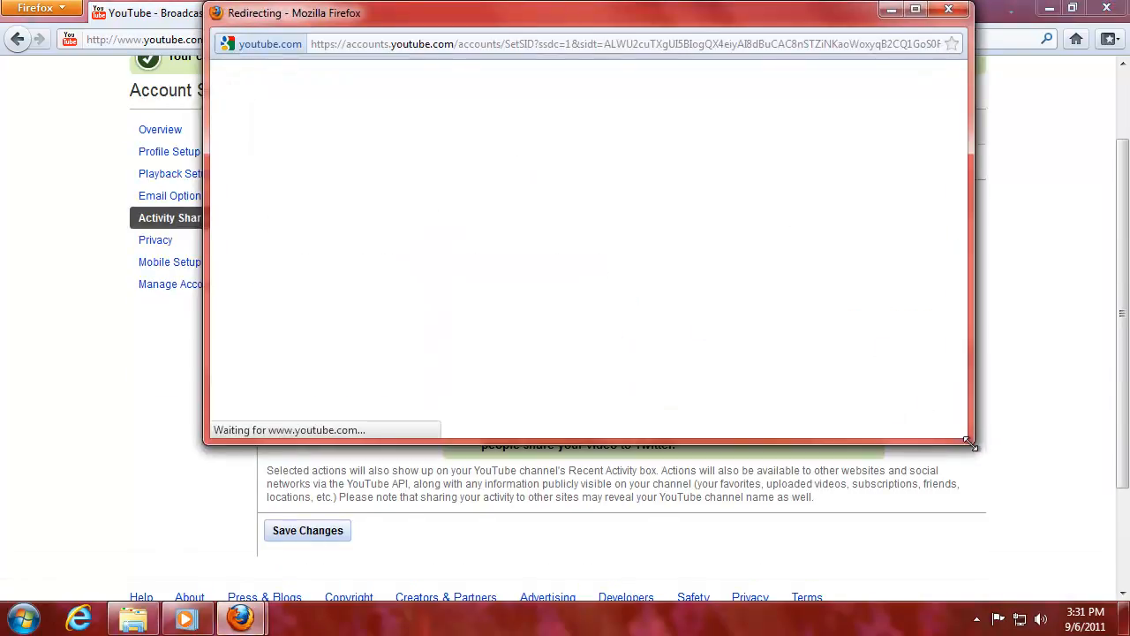
{"action": "left_click_drag", "start_coordinate": [973, 439], "coordinate": [971, 570]}
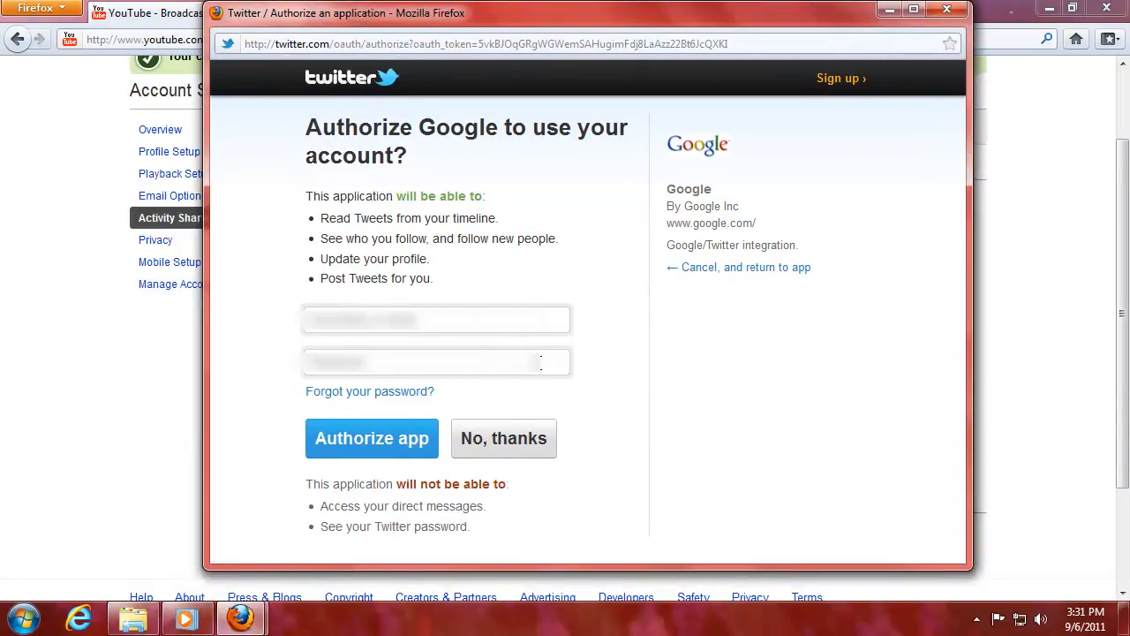
{"action": "left_click", "coordinate": [434, 311]}
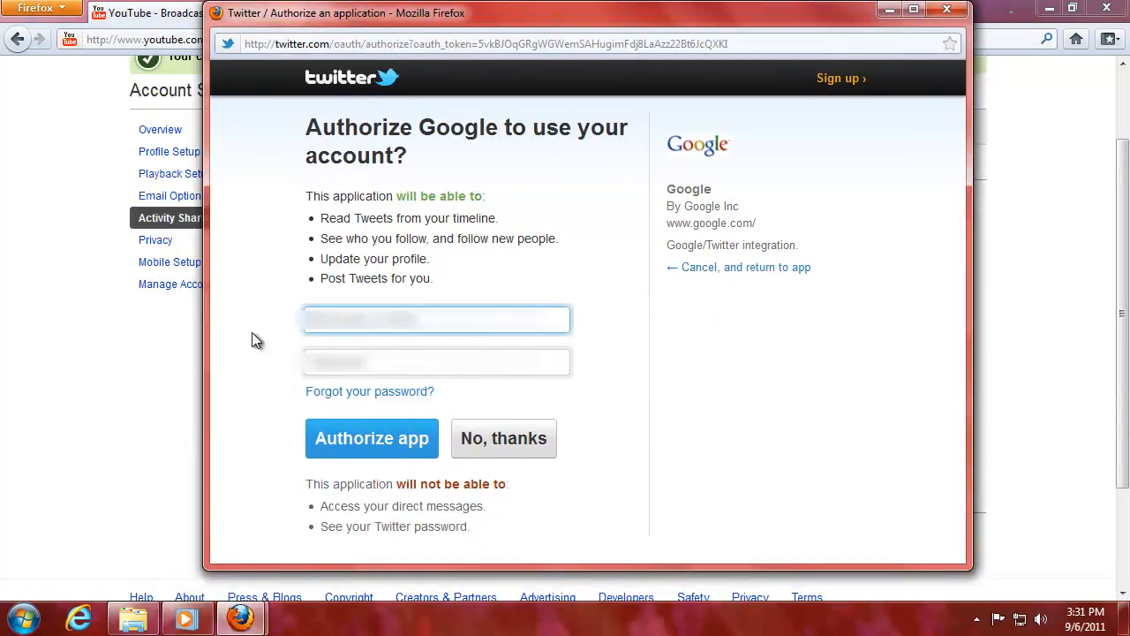
{"action": "type", "text": "????????"}
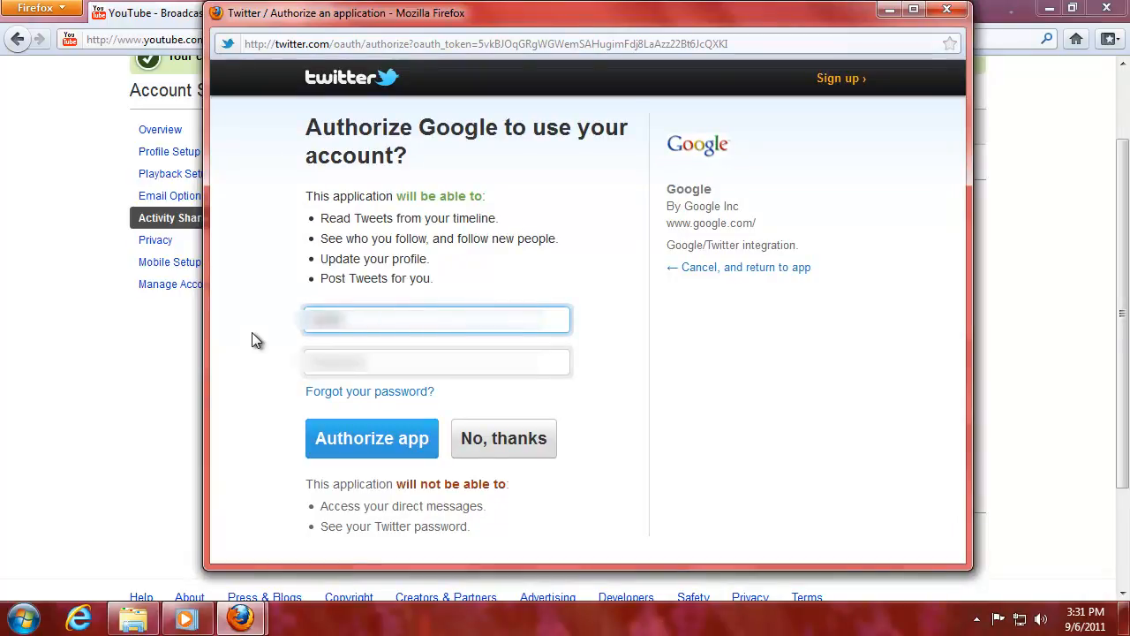
{"action": "key", "text": "Tab"}
{"action": "type", "text": "????????"}
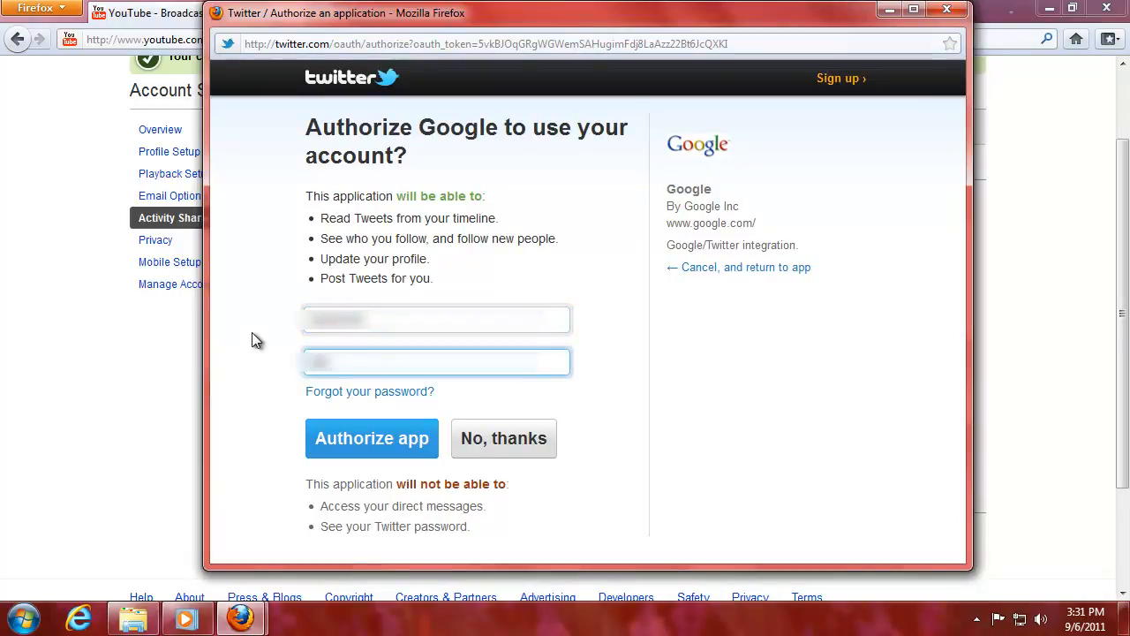
{"action": "left_click", "coordinate": [317, 435]}
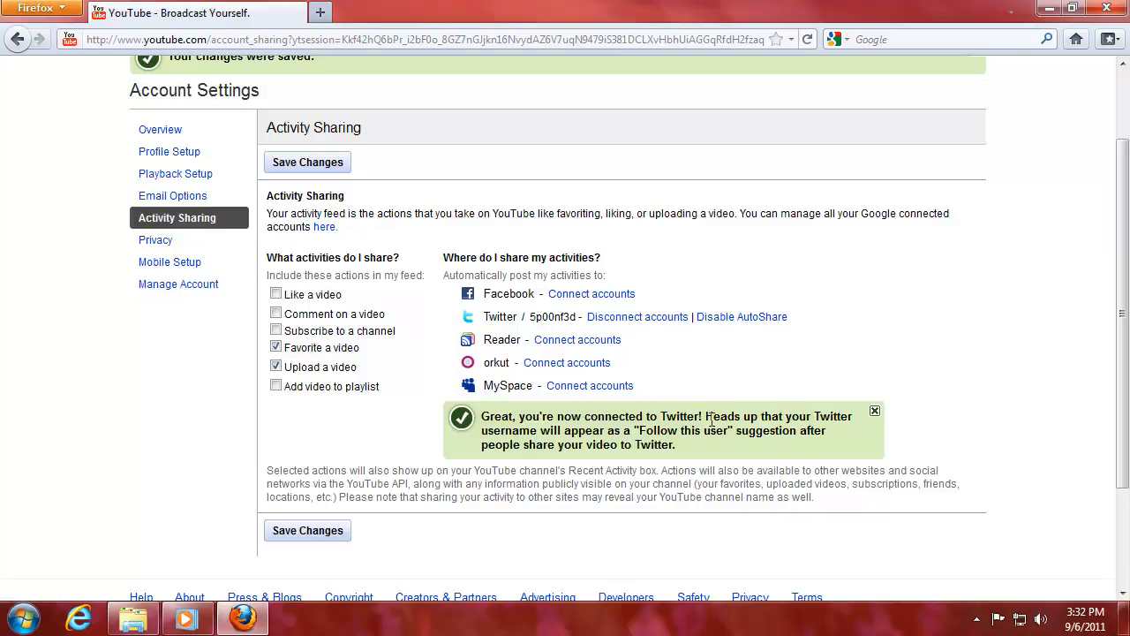
Read and dismiss the Twitter connection notice.
{"action": "left_click_drag", "start_coordinate": [712, 421], "coordinate": [815, 421]}
{"action": "left_click", "coordinate": [720, 446]}
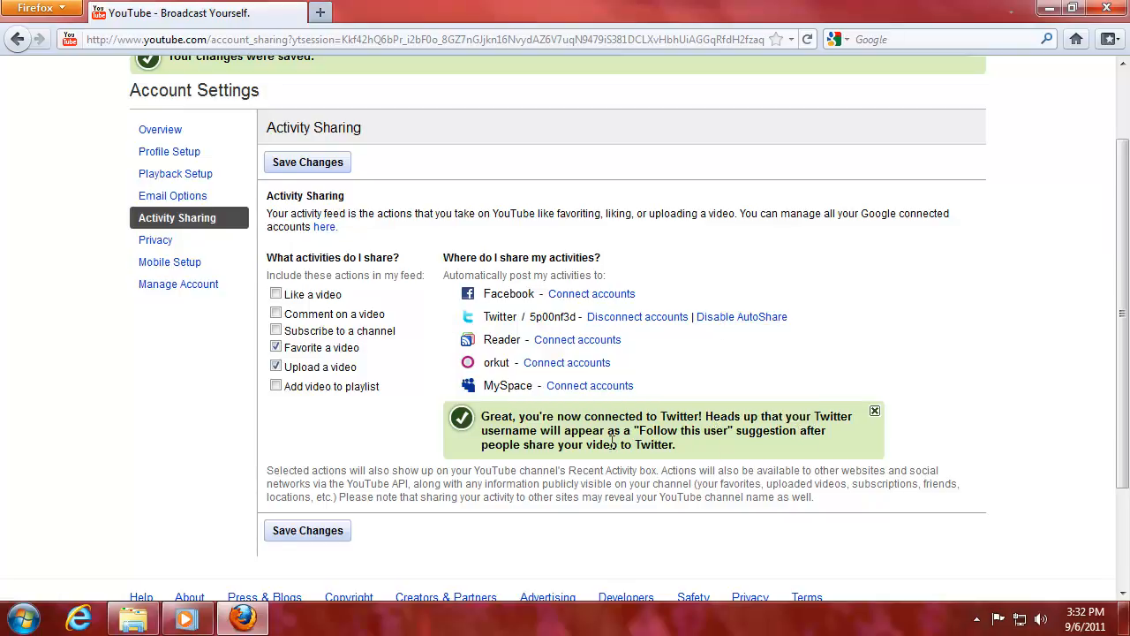
{"action": "left_click_drag", "start_coordinate": [633, 444], "coordinate": [738, 431]}
{"action": "left_click", "coordinate": [737, 452]}
{"action": "left_click_drag", "start_coordinate": [554, 430], "coordinate": [735, 431]}
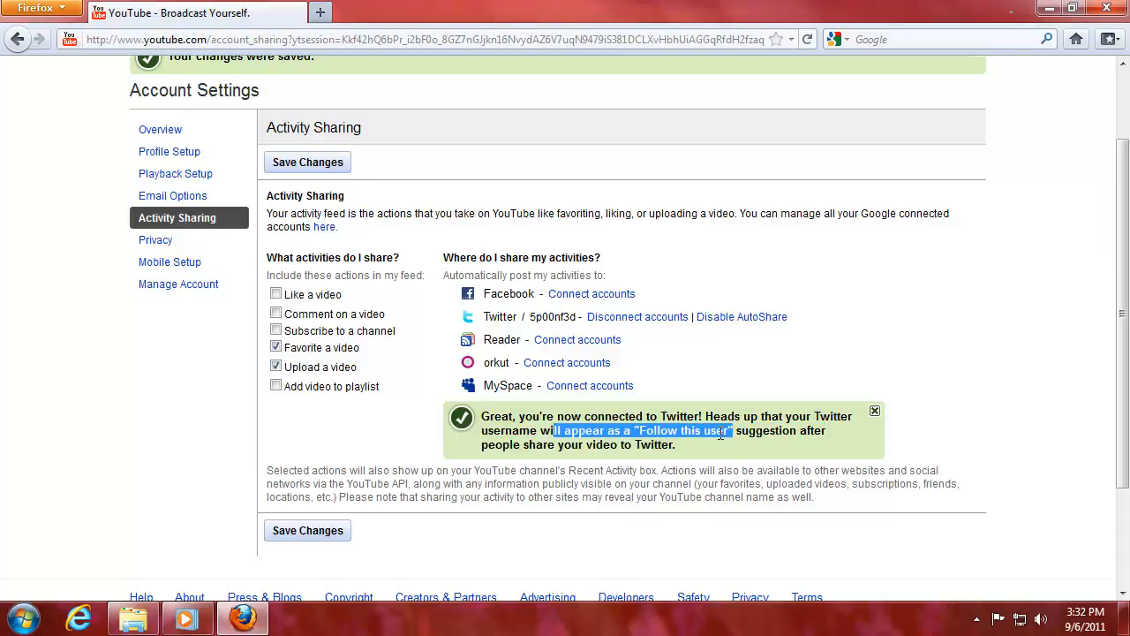
{"action": "left_click", "coordinate": [499, 451]}
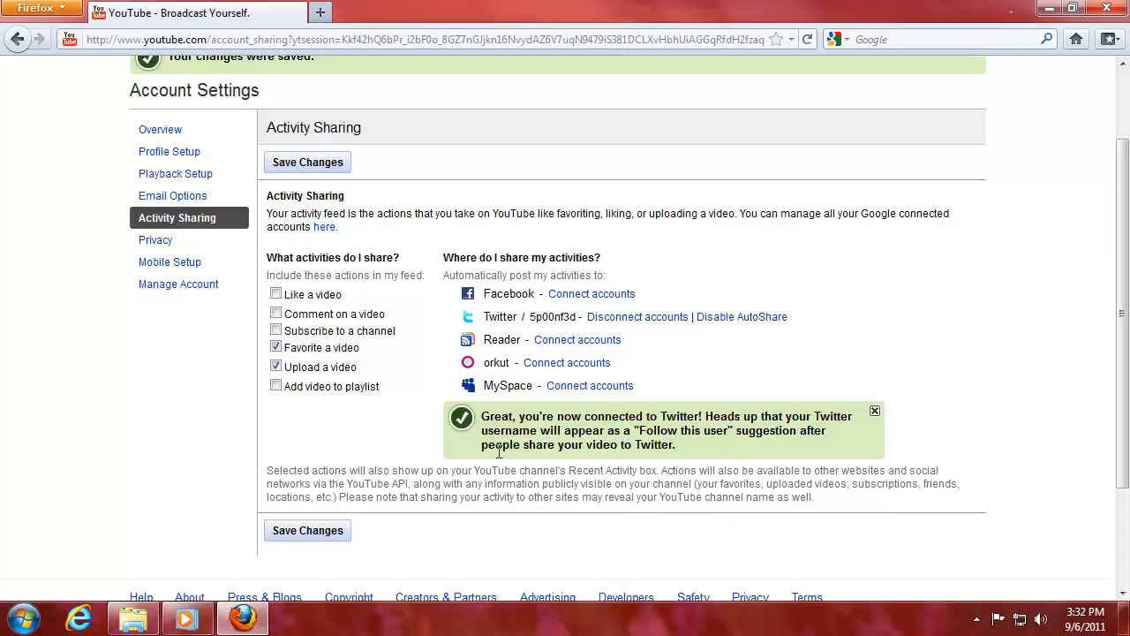
{"action": "left_click", "coordinate": [875, 411]}
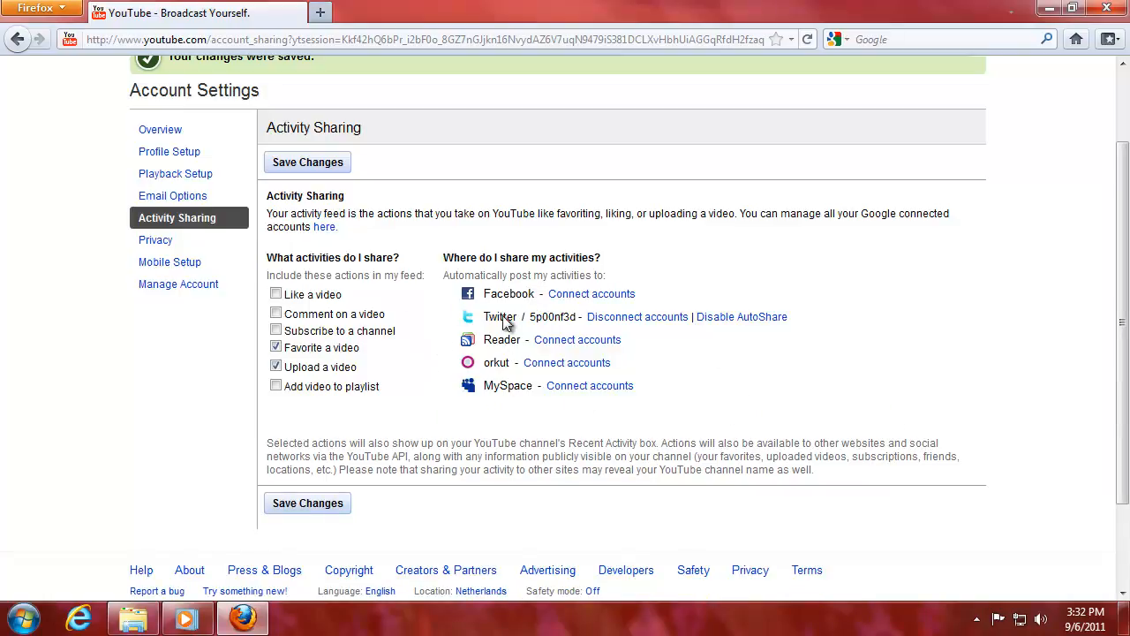
Save the activity sharing settings with Twitter connected and go to Privacy settings.
{"action": "left_click", "coordinate": [305, 503]}
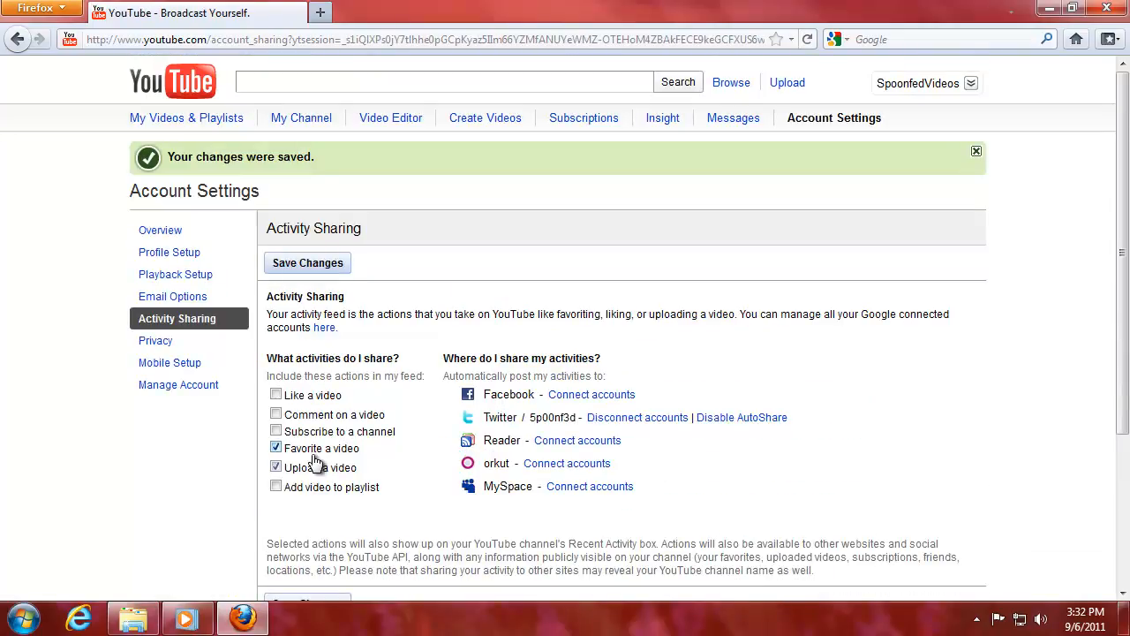
{"action": "left_click_drag", "start_coordinate": [490, 419], "coordinate": [555, 419]}
{"action": "left_click", "coordinate": [527, 393]}
{"action": "left_click", "coordinate": [155, 341]}
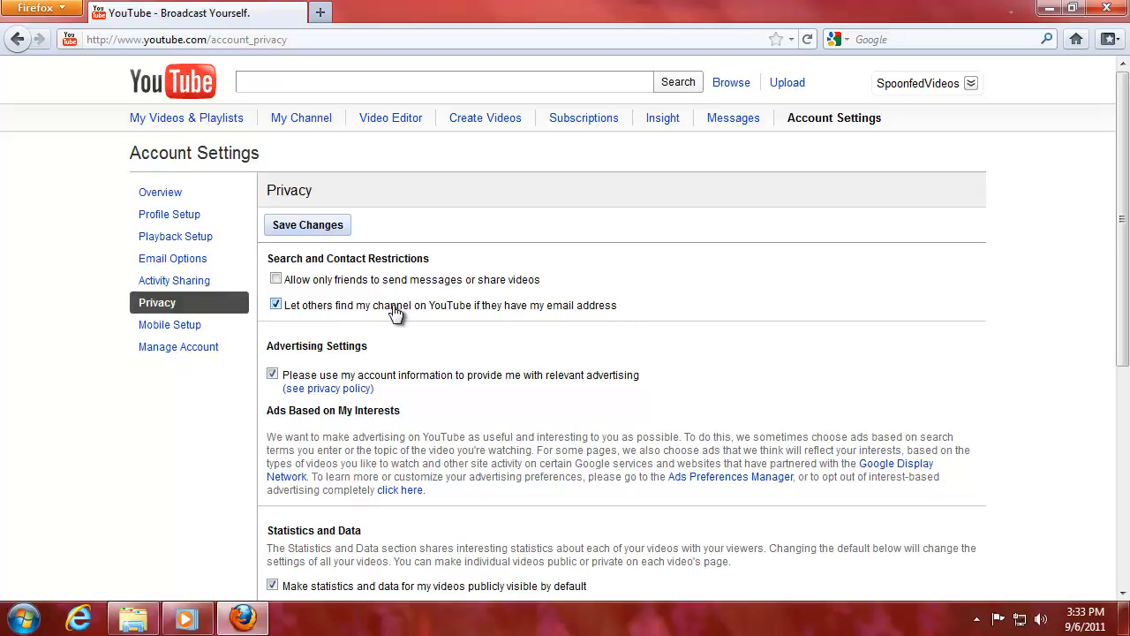
Scroll down the Privacy page to the relevant-advertising option.
{"action": "scroll", "coordinate": [443, 329], "scroll_direction": "down", "scroll_amount": 2}
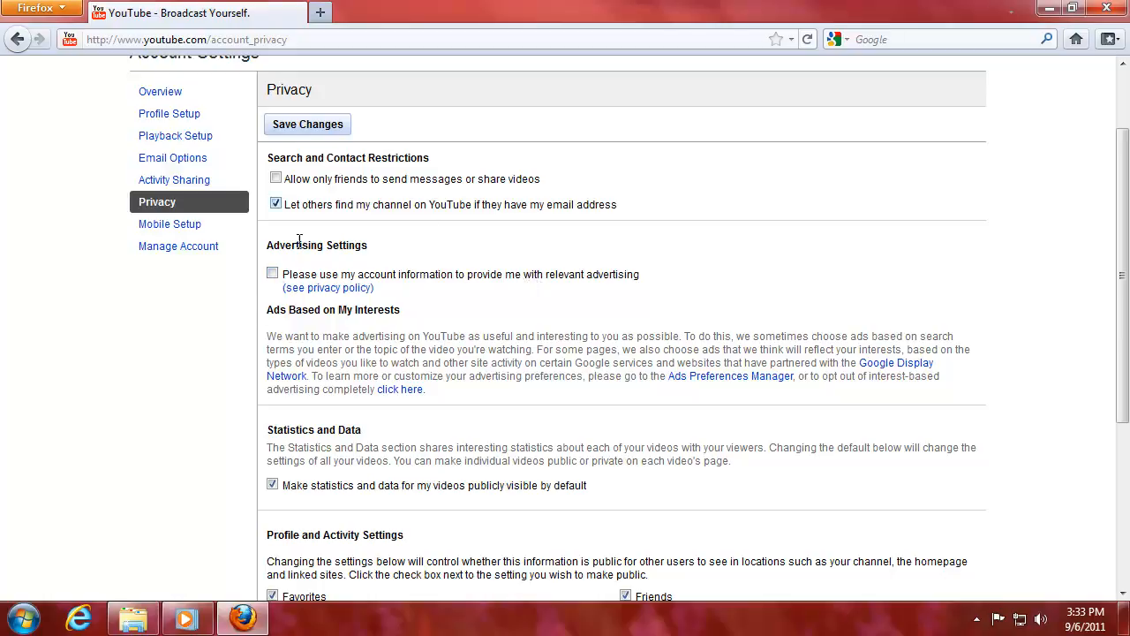
{"action": "scroll", "coordinate": [309, 246], "scroll_direction": "down", "scroll_amount": 4}
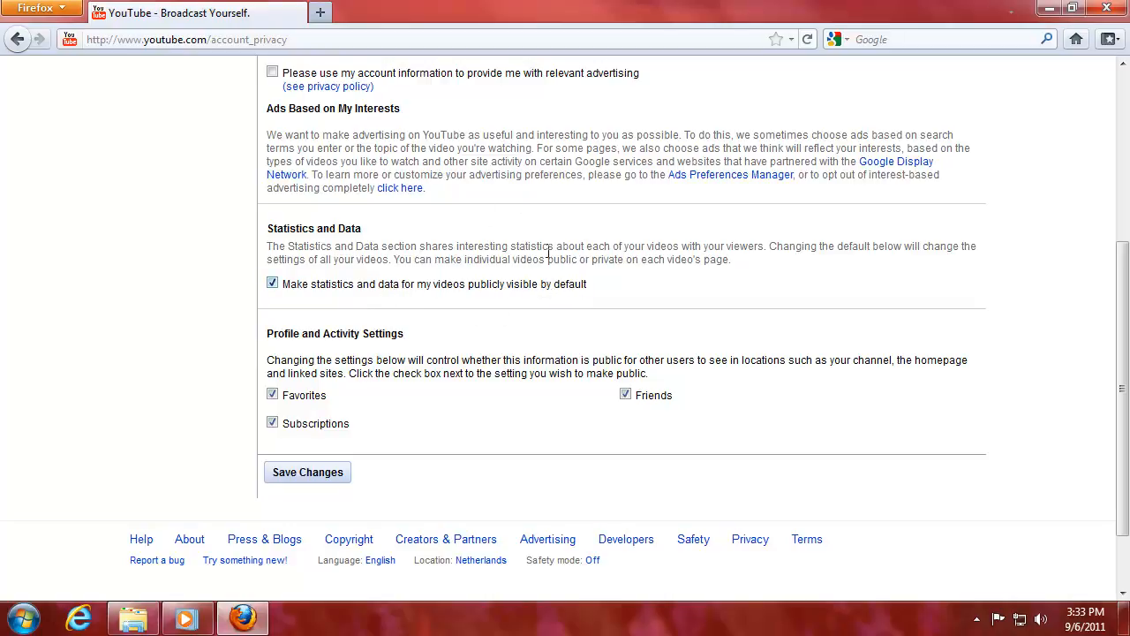
Make video statistics non-public, keep Favorites and Subscriptions private, save, and go to Mobile Setup.
{"action": "left_click", "coordinate": [338, 289]}
{"action": "left_click", "coordinate": [273, 422]}
{"action": "left_click", "coordinate": [273, 423]}
{"action": "left_click", "coordinate": [273, 396]}
{"action": "left_click", "coordinate": [331, 474]}
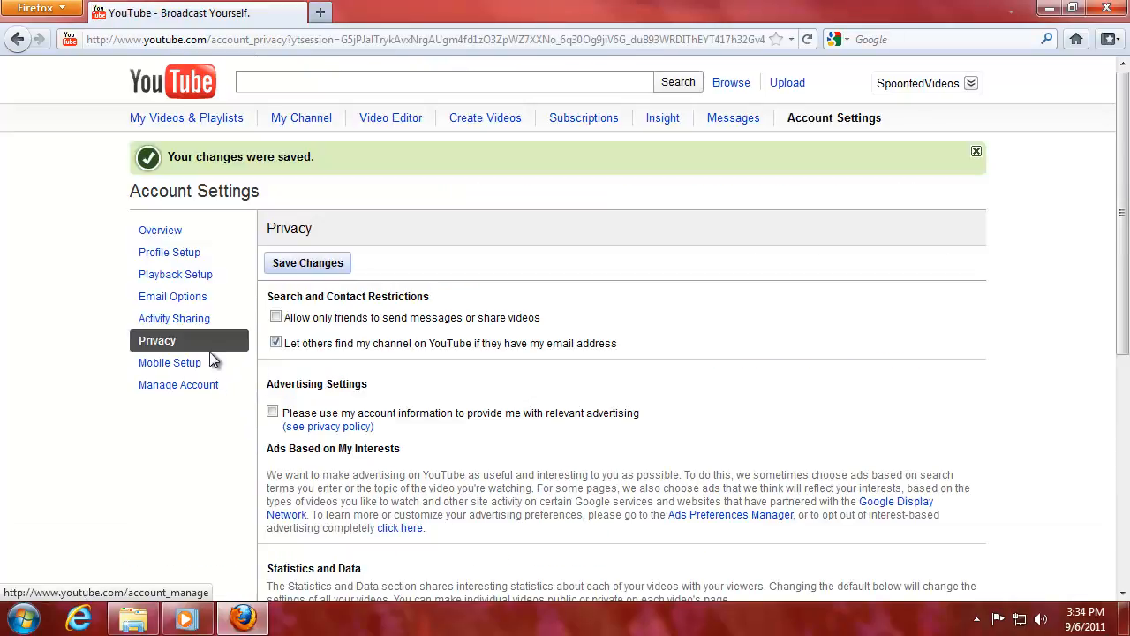
{"action": "left_click", "coordinate": [180, 371]}
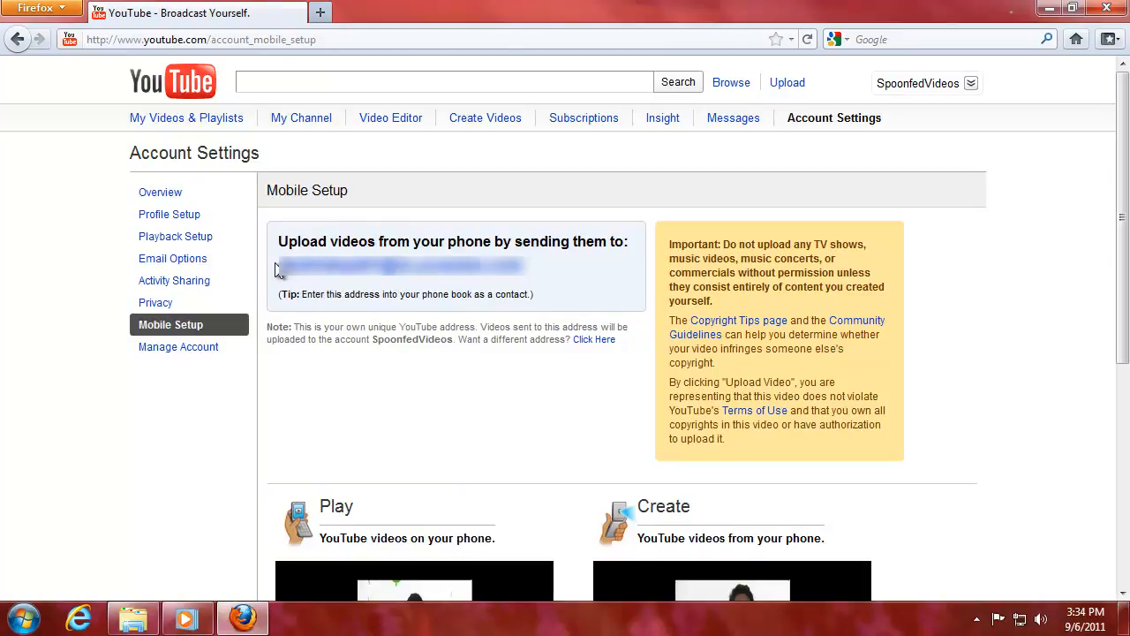
Look over the upload-by-email address on Mobile Setup, then go to Manage Account.
{"action": "left_click_drag", "start_coordinate": [278, 263], "coordinate": [534, 265]}
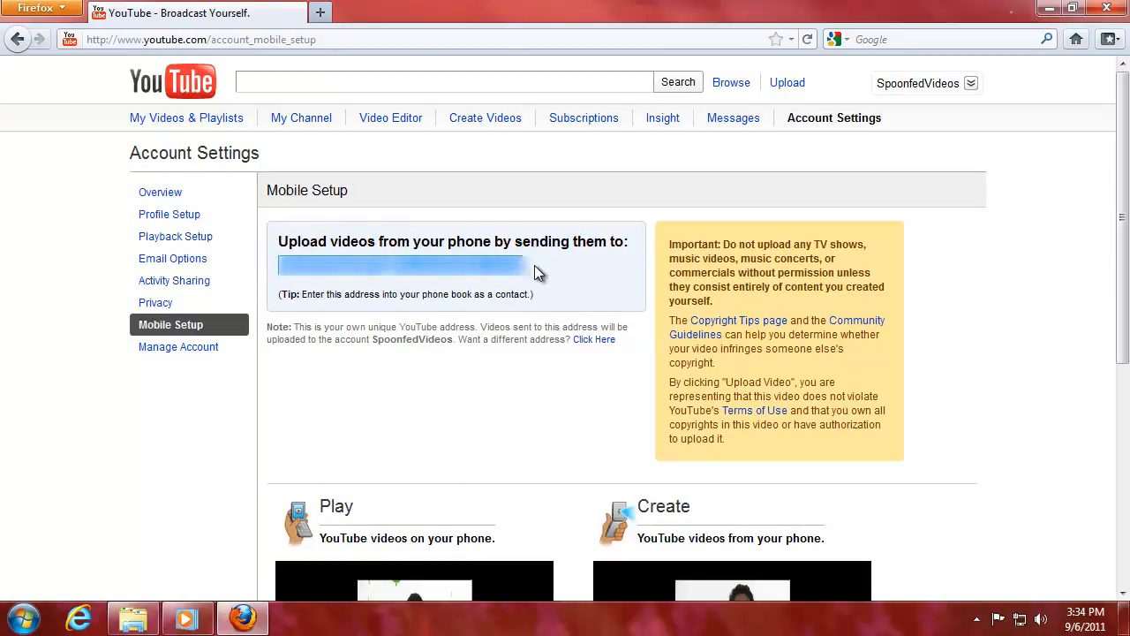
{"action": "left_click", "coordinate": [568, 265]}
{"action": "scroll", "coordinate": [371, 358], "scroll_direction": "down", "scroll_amount": 2}
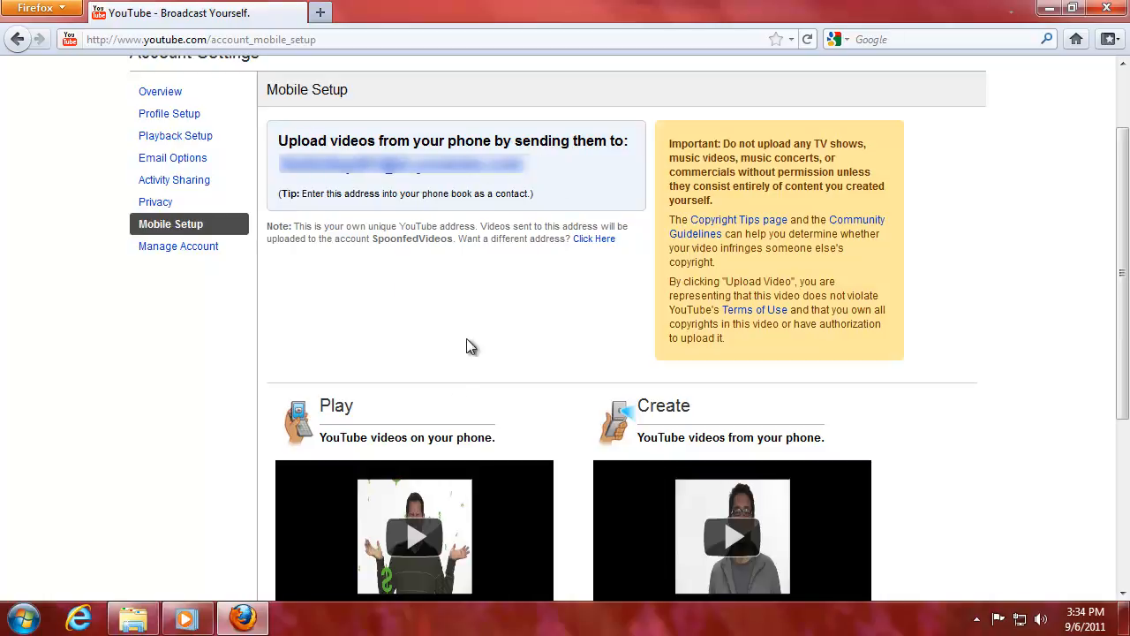
{"action": "scroll", "coordinate": [361, 336], "scroll_direction": "down", "scroll_amount": 4}
{"action": "scroll", "coordinate": [283, 352], "scroll_direction": "up", "scroll_amount": 2}
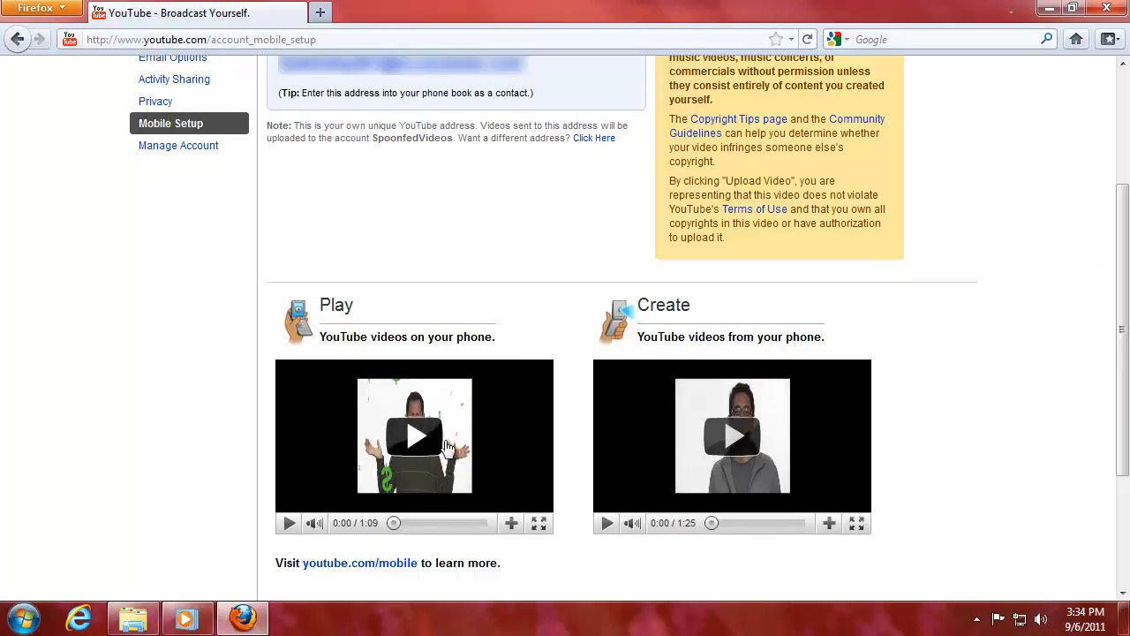
{"action": "scroll", "coordinate": [429, 295], "scroll_direction": "up", "scroll_amount": 2}
{"action": "left_click", "coordinate": [207, 249]}
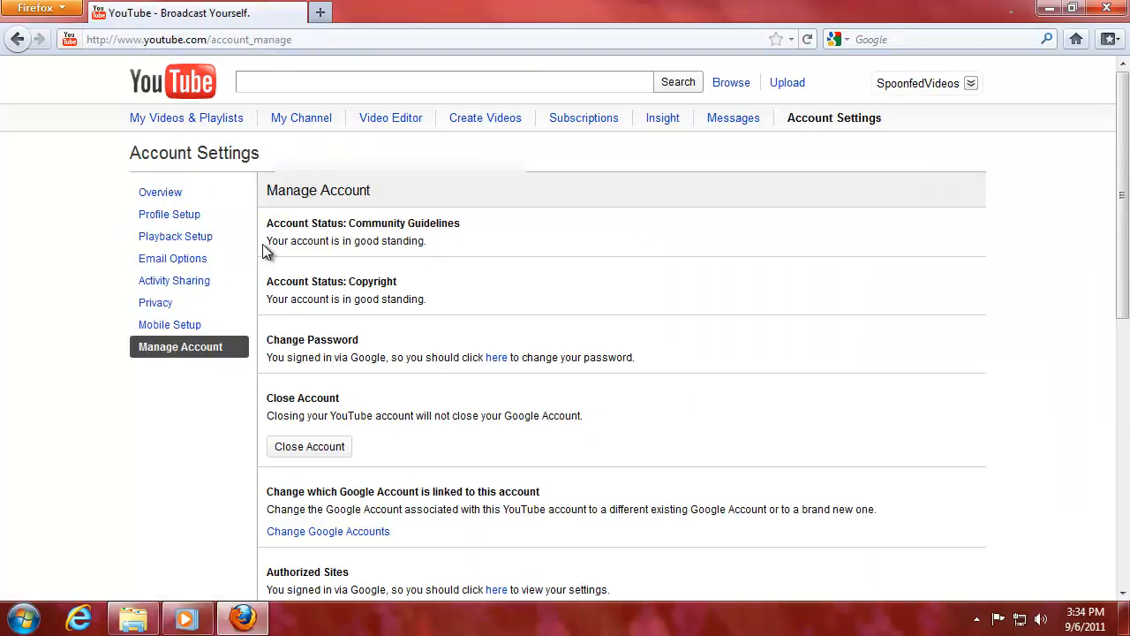
Read the account status, community guidelines standing and copyright standing lines on Manage Account.
{"action": "left_click_drag", "start_coordinate": [262, 244], "coordinate": [428, 243]}
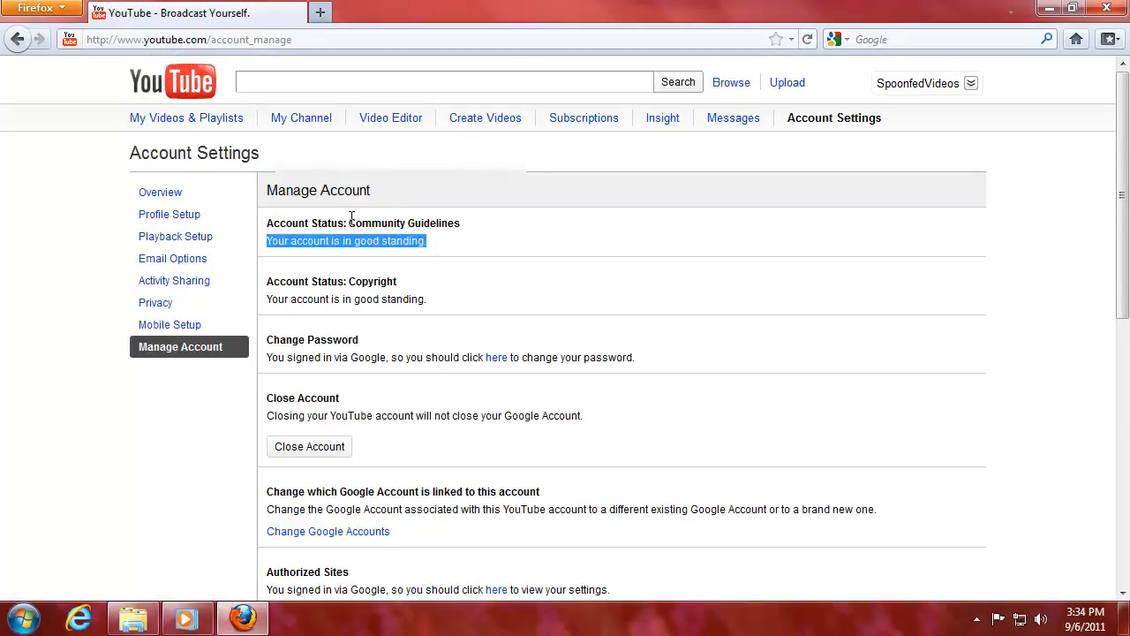
{"action": "left_click_drag", "start_coordinate": [352, 219], "coordinate": [467, 227]}
{"action": "left_click", "coordinate": [424, 247]}
{"action": "left_click_drag", "start_coordinate": [382, 240], "coordinate": [435, 243]}
{"action": "left_click", "coordinate": [478, 243]}
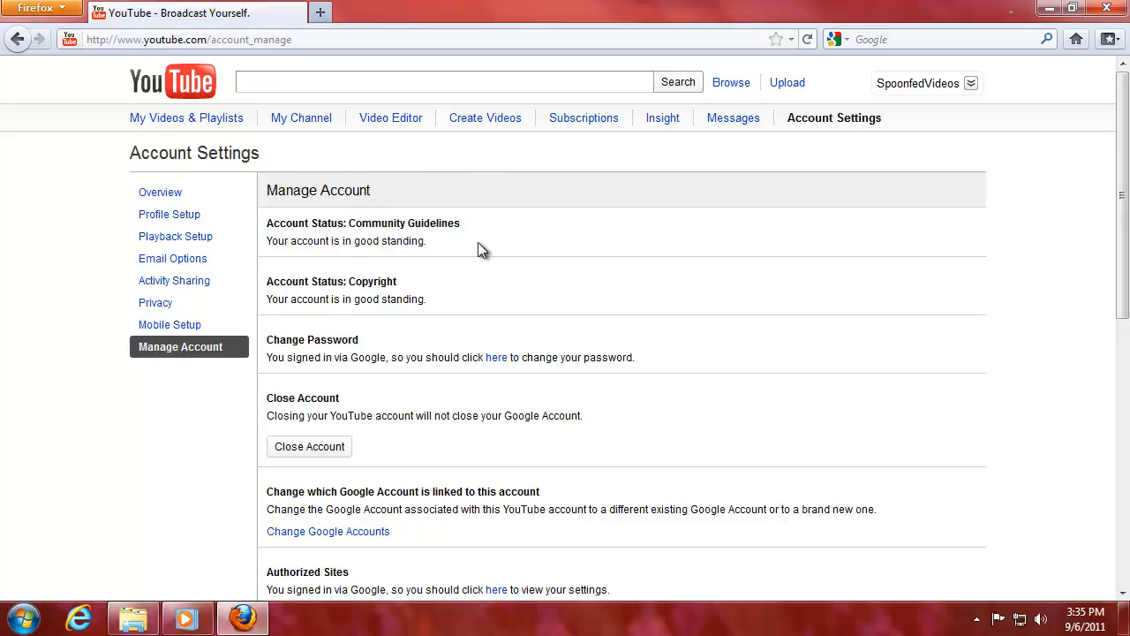
{"action": "left_click_drag", "start_coordinate": [342, 288], "coordinate": [406, 287]}
{"action": "left_click", "coordinate": [404, 279]}
{"action": "left_click_drag", "start_coordinate": [257, 304], "coordinate": [446, 299]}
{"action": "left_click", "coordinate": [438, 300]}
Read the change password and close account explanations further down the page.
{"action": "left_click_drag", "start_coordinate": [307, 357], "coordinate": [399, 358]}
{"action": "left_click", "coordinate": [396, 360]}
{"action": "scroll", "coordinate": [392, 380], "scroll_direction": "down", "scroll_amount": 1}
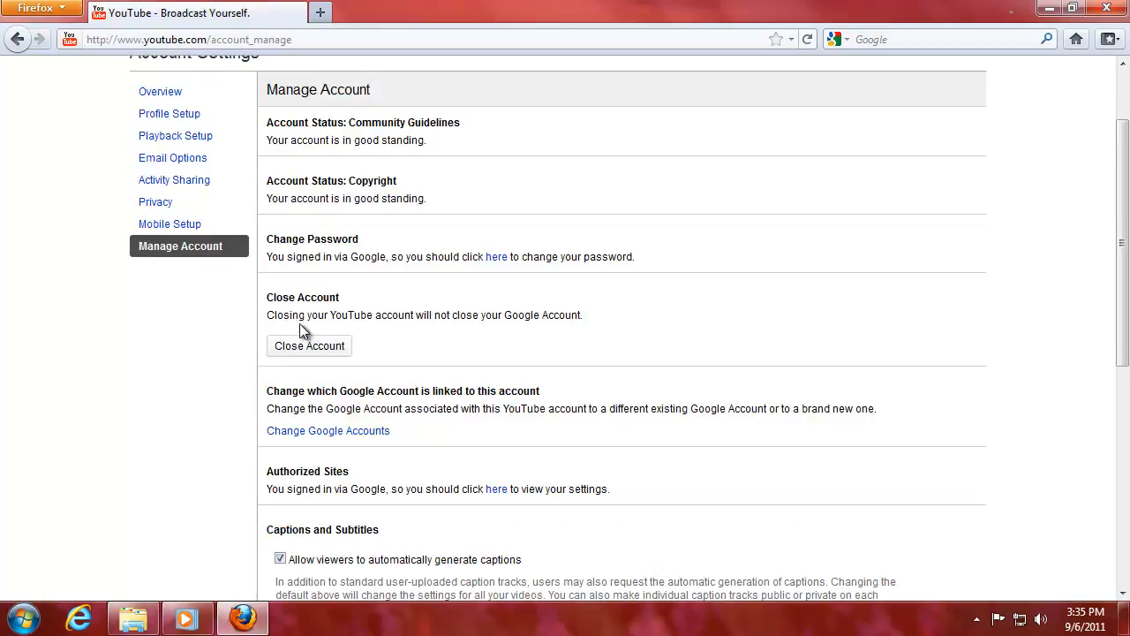
{"action": "left_click_drag", "start_coordinate": [299, 315], "coordinate": [572, 315]}
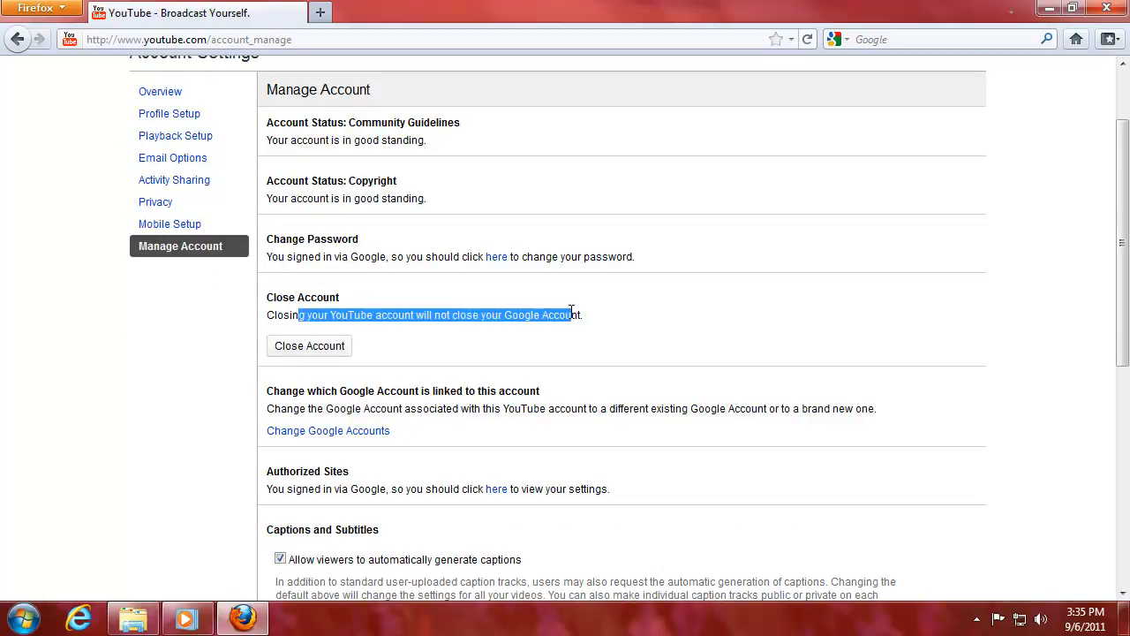
{"action": "left_click", "coordinate": [495, 318]}
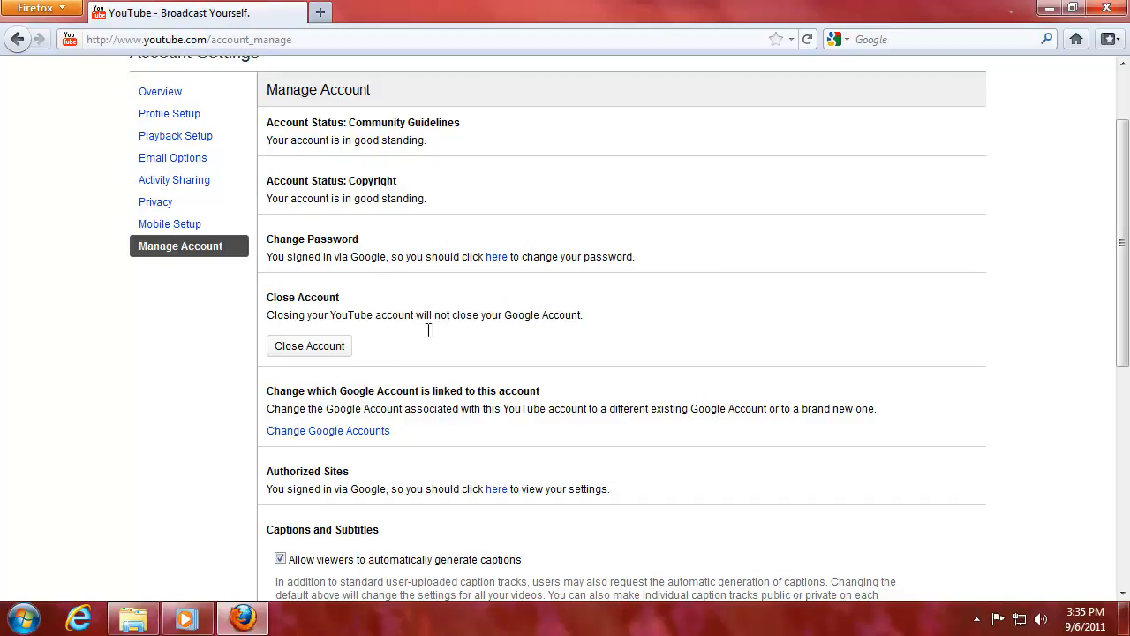
Scroll to the Captions section's automatic caption generation text and the uploaded videos heading.
{"action": "scroll", "coordinate": [429, 371], "scroll_direction": "down", "scroll_amount": 2}
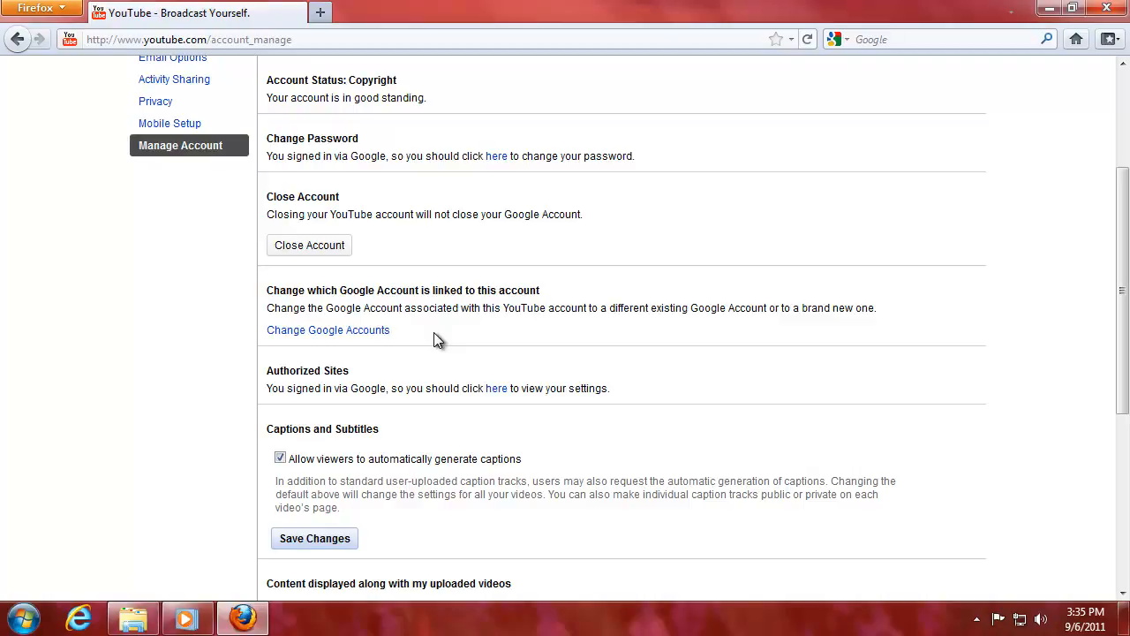
{"action": "scroll", "coordinate": [434, 340], "scroll_direction": "down", "scroll_amount": 2}
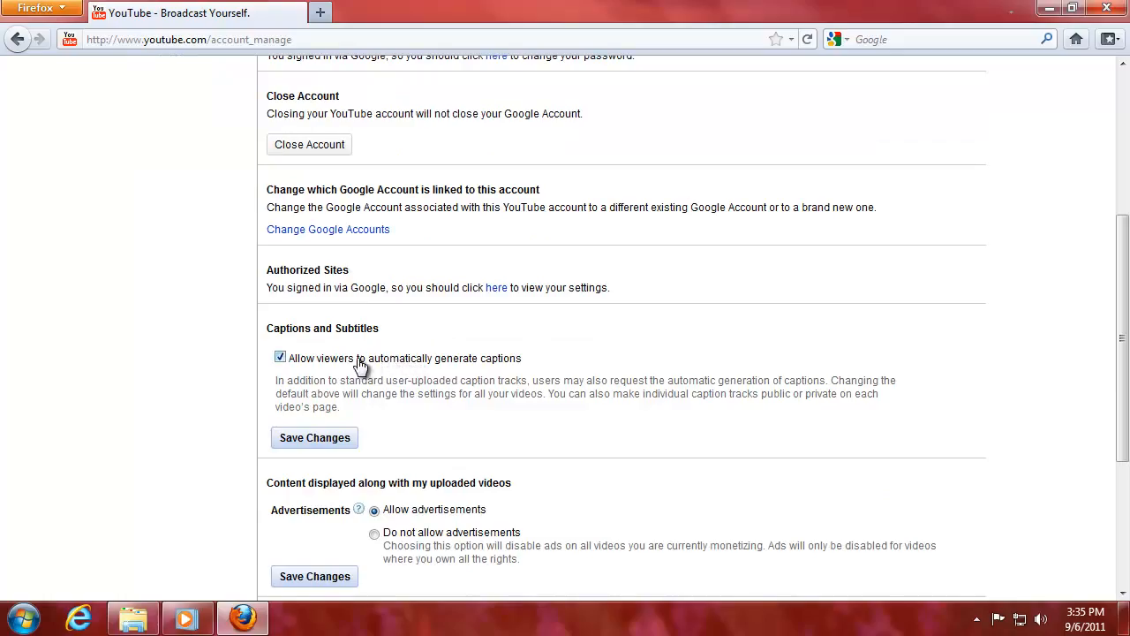
{"action": "left_click_drag", "start_coordinate": [330, 380], "coordinate": [582, 389]}
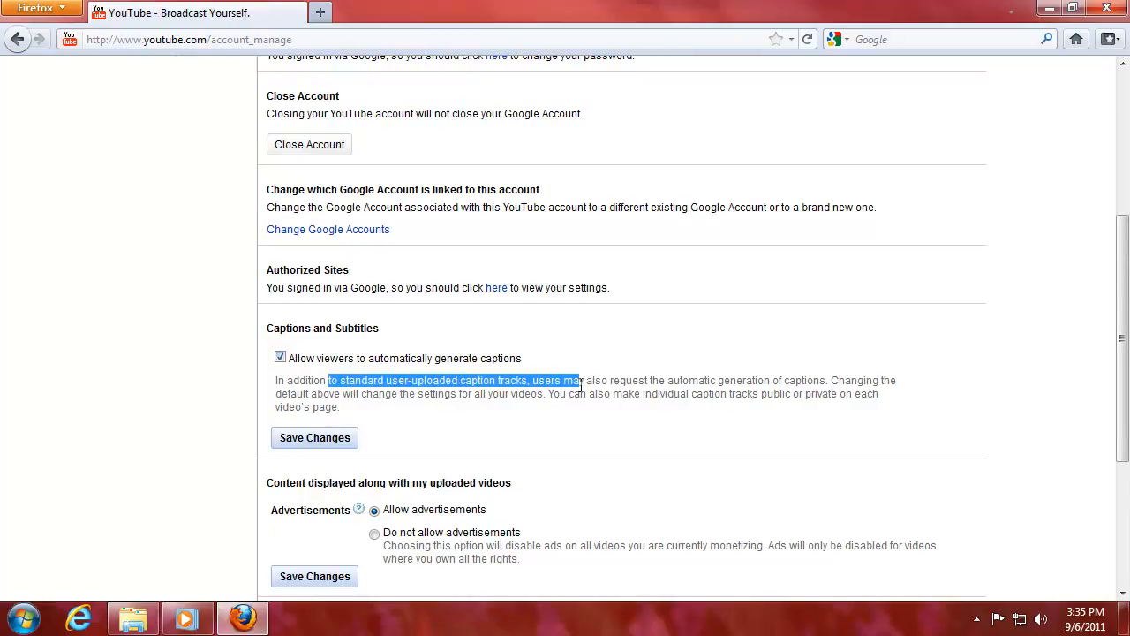
{"action": "left_click", "coordinate": [576, 377]}
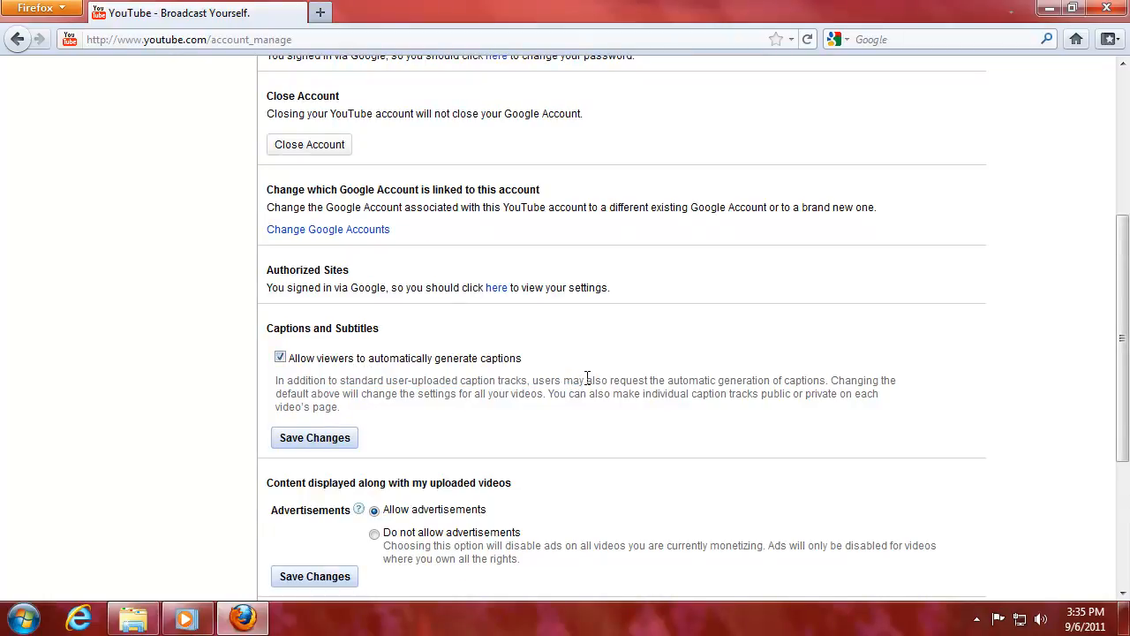
{"action": "left_click_drag", "start_coordinate": [825, 380], "coordinate": [651, 380]}
{"action": "left_click", "coordinate": [651, 380]}
{"action": "scroll", "coordinate": [388, 390], "scroll_direction": "down", "scroll_amount": 4}
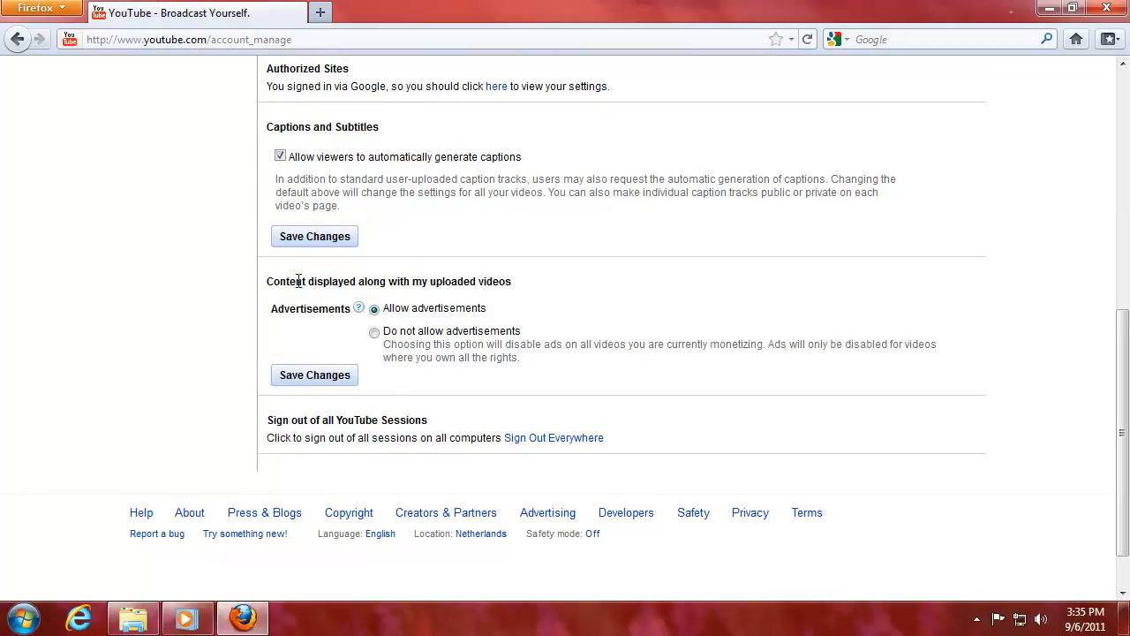
{"action": "left_click_drag", "start_coordinate": [298, 281], "coordinate": [517, 280]}
Choose 'Do not allow advertisements' for uploaded videos and save the change.
{"action": "left_click", "coordinate": [424, 280]}
{"action": "left_click", "coordinate": [374, 332]}
{"action": "left_click", "coordinate": [374, 330]}
{"action": "left_click", "coordinate": [320, 387]}
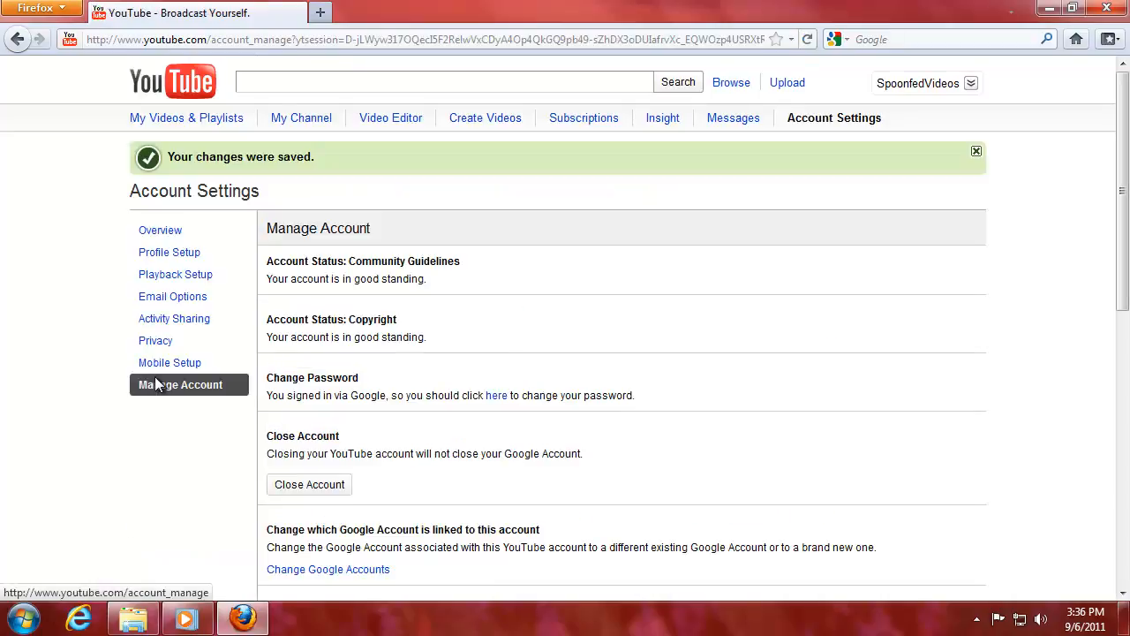
Scroll down and read through the sign-out section text.
{"action": "scroll", "coordinate": [204, 364], "scroll_direction": "down", "scroll_amount": 6}
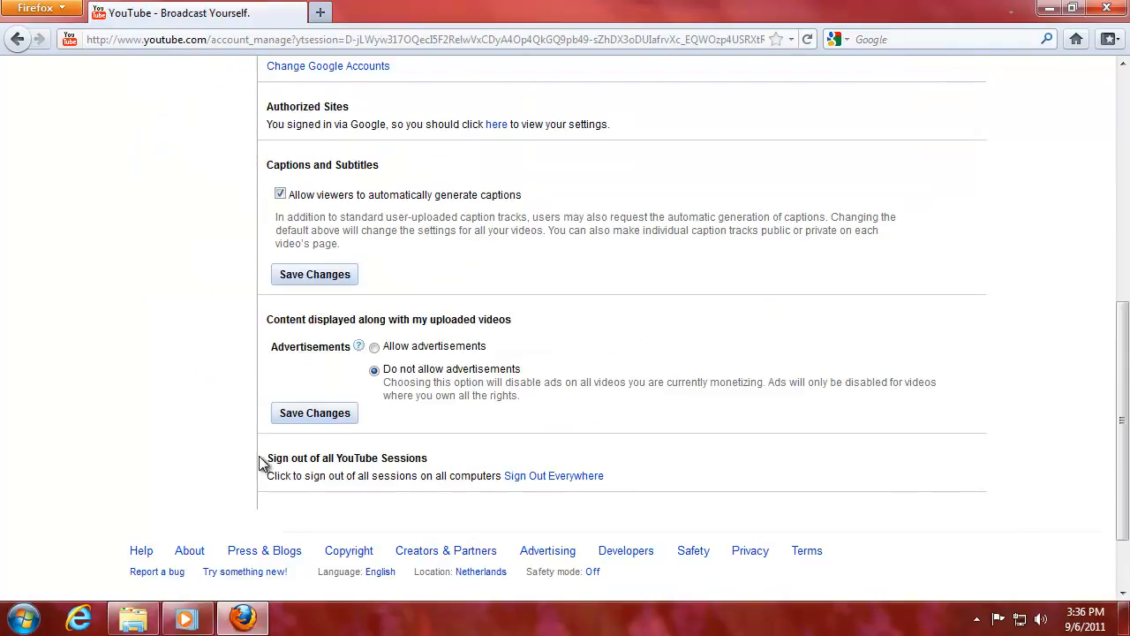
{"action": "left_click", "coordinate": [441, 475]}
{"action": "left_click_drag", "start_coordinate": [365, 479], "coordinate": [400, 477]}
{"action": "left_click", "coordinate": [443, 492]}
{"action": "left_click_drag", "start_coordinate": [267, 459], "coordinate": [457, 469]}
{"action": "left_click", "coordinate": [425, 466]}
{"action": "left_click_drag", "start_coordinate": [291, 459], "coordinate": [441, 455]}
{"action": "left_click", "coordinate": [441, 456]}
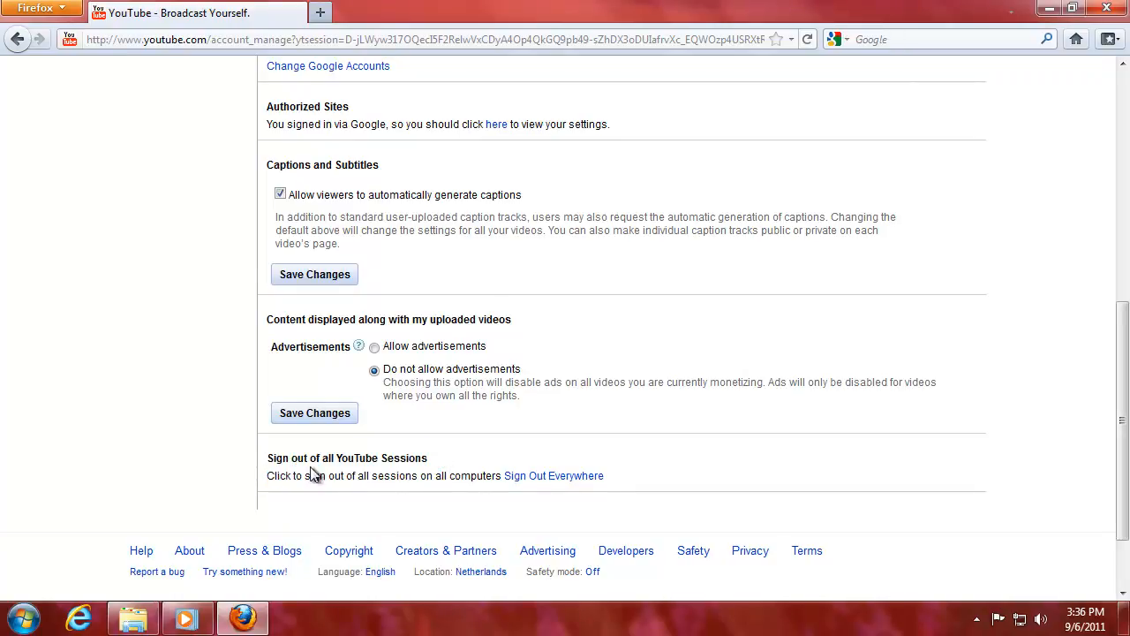